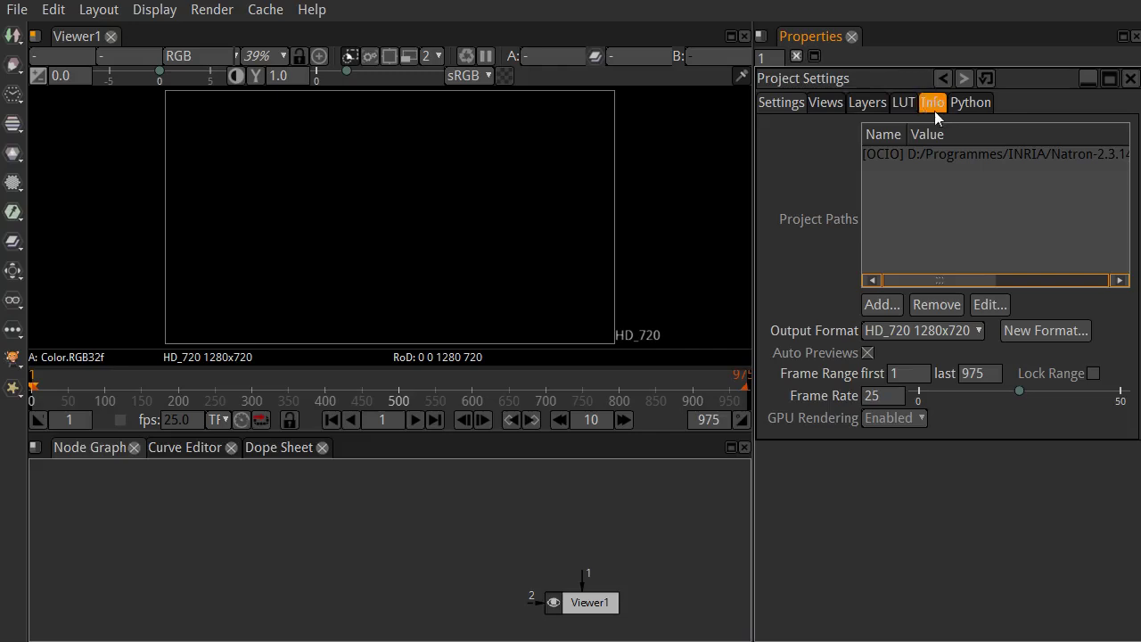
Set the last frame of the project's frame range to 400
left_click(908, 373)
left_click(996, 378)
double_click(995, 378)
type("400")
key("Return")
double_click(869, 396)
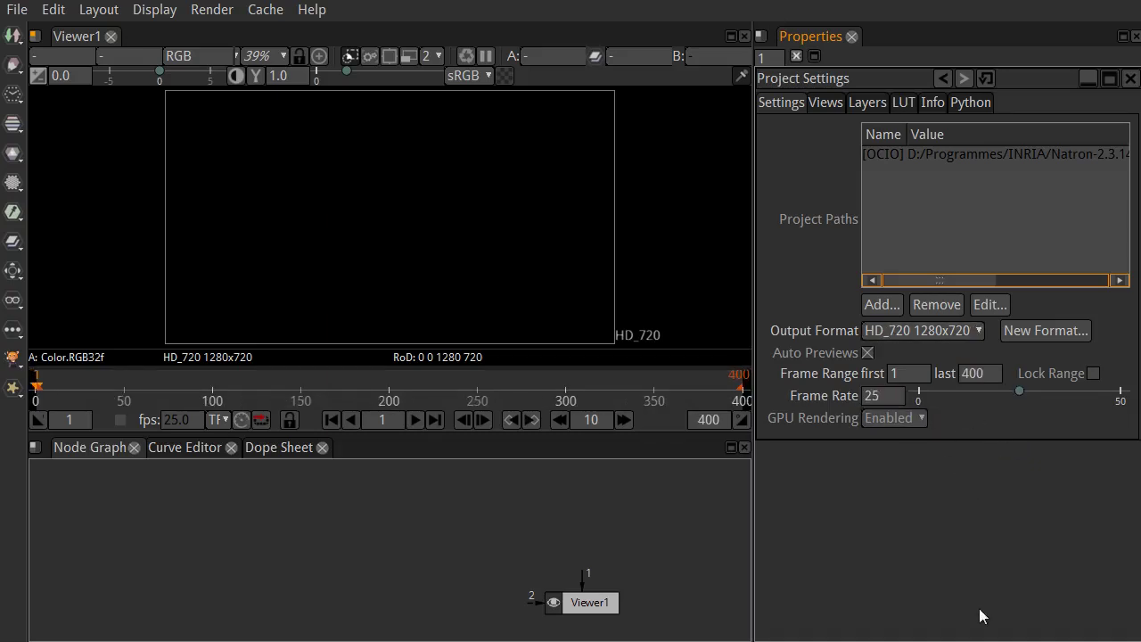
Load the bateau_######.png image sequence from the bateau folder with a Read node and connect it to the viewer
left_click_drag(588, 602, 635, 592)
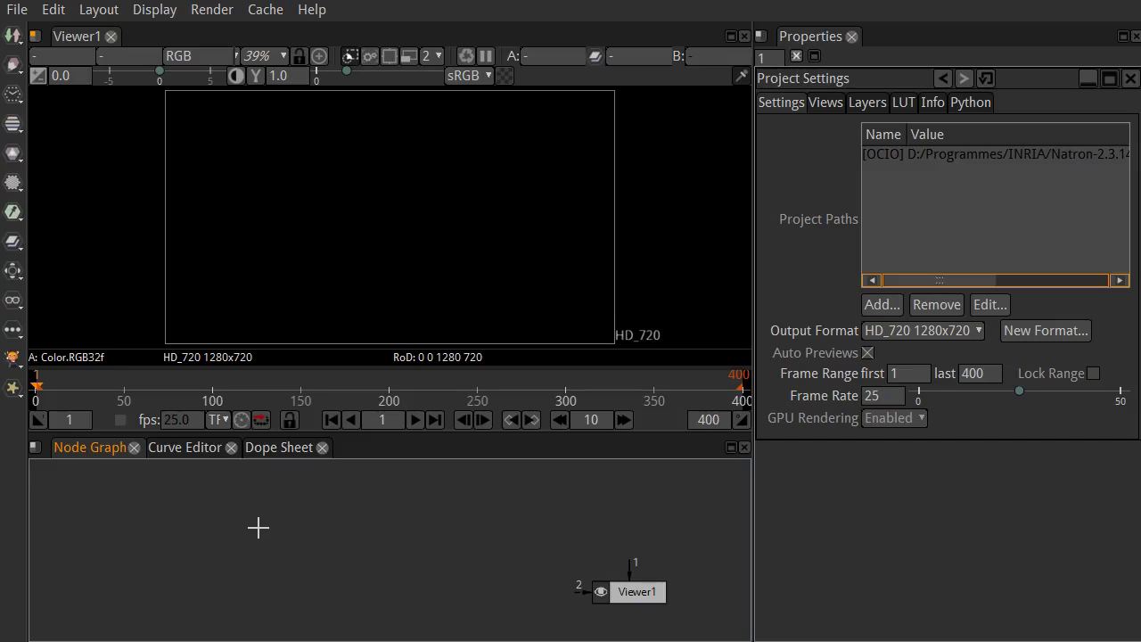
key("r")
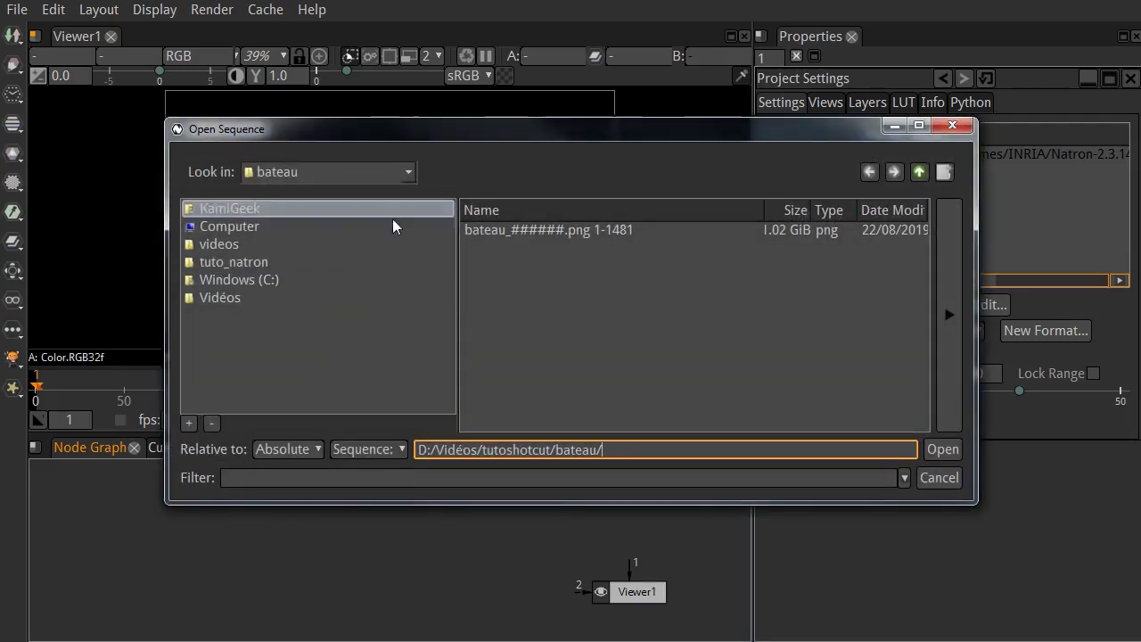
left_click(562, 239)
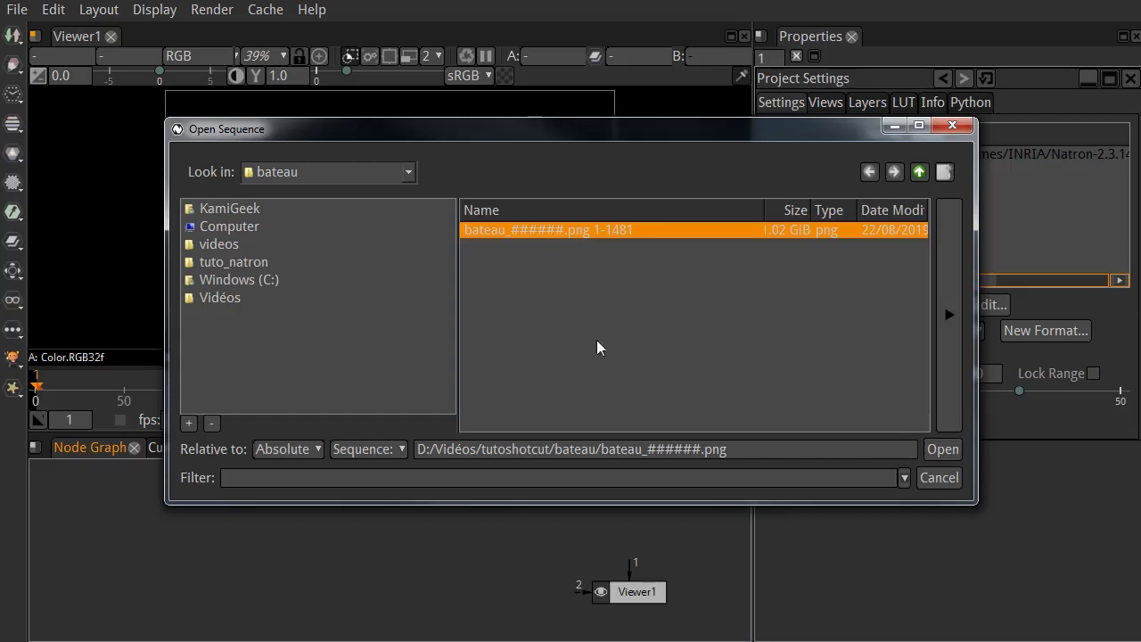
left_click(945, 450)
left_click_drag(335, 569, 180, 544)
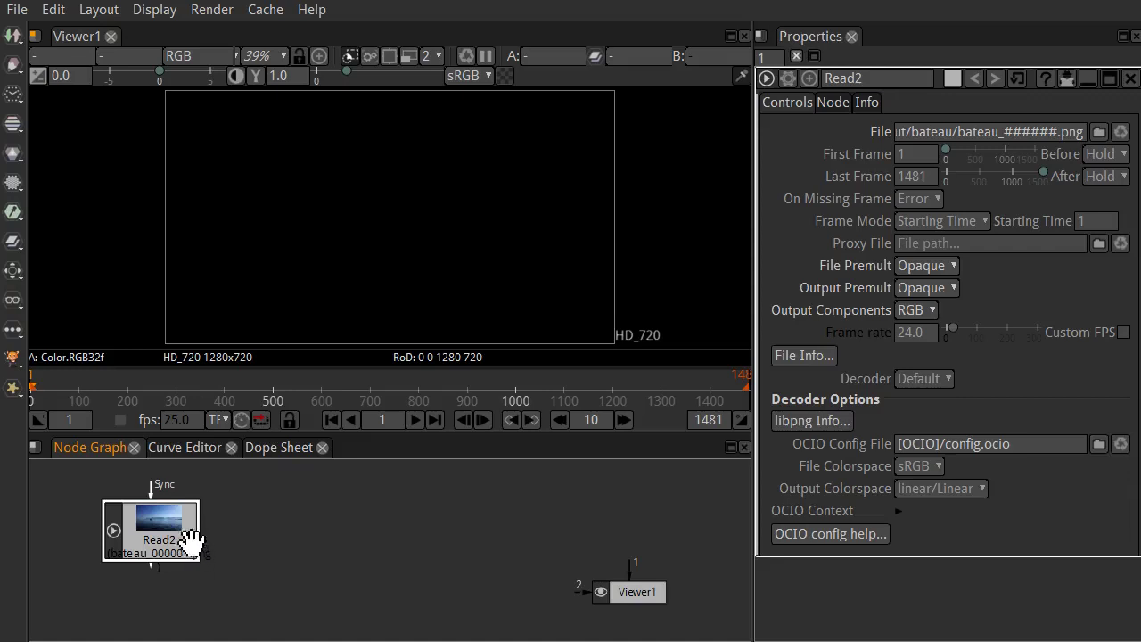
left_click_drag(617, 600, 540, 594)
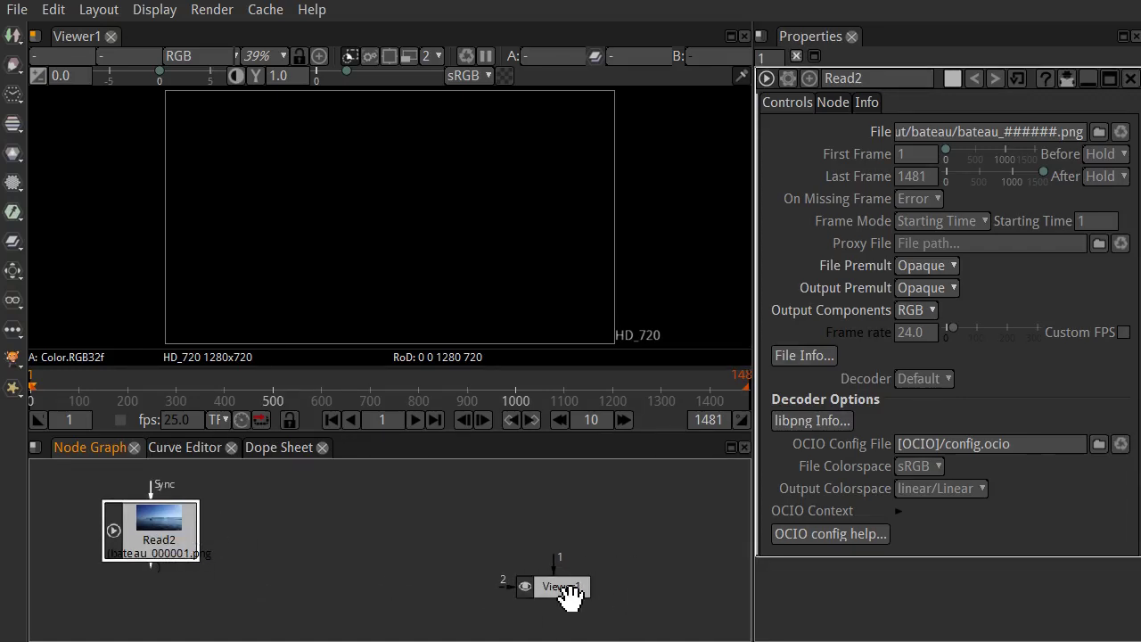
key("1")
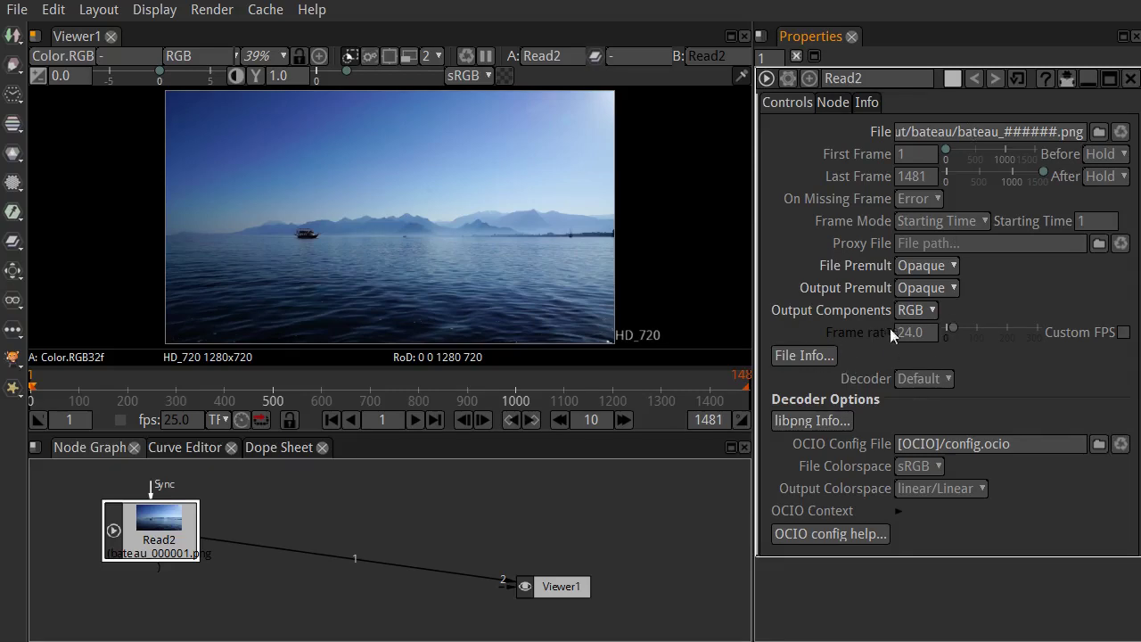
Enable Custom FPS on the Read node and set its frame rate to 25
left_click(1123, 331)
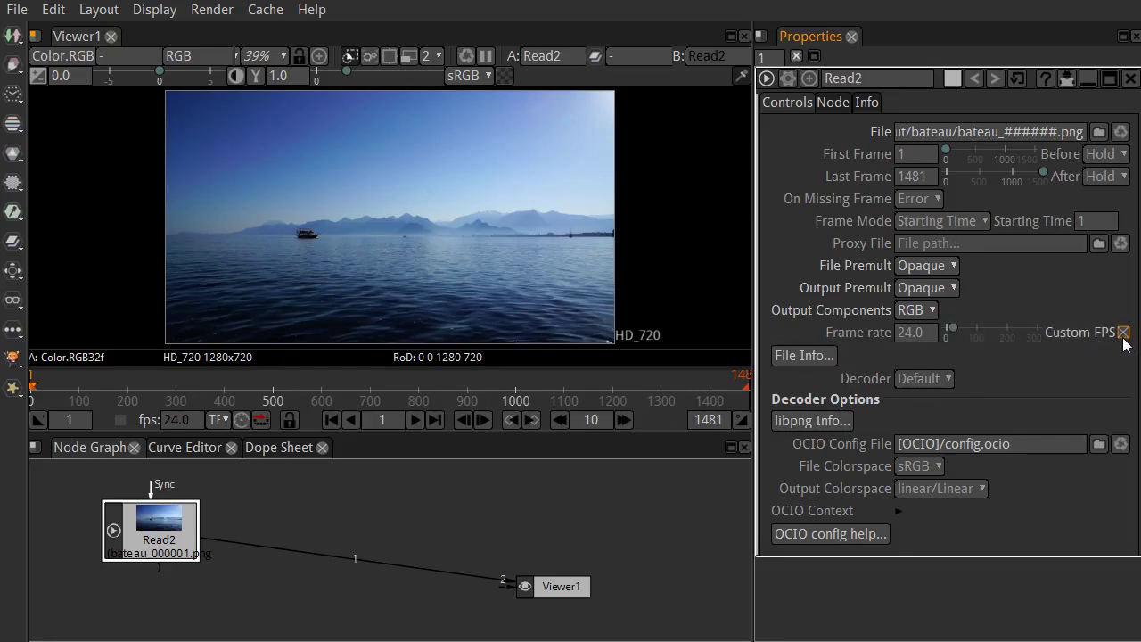
left_click(914, 332)
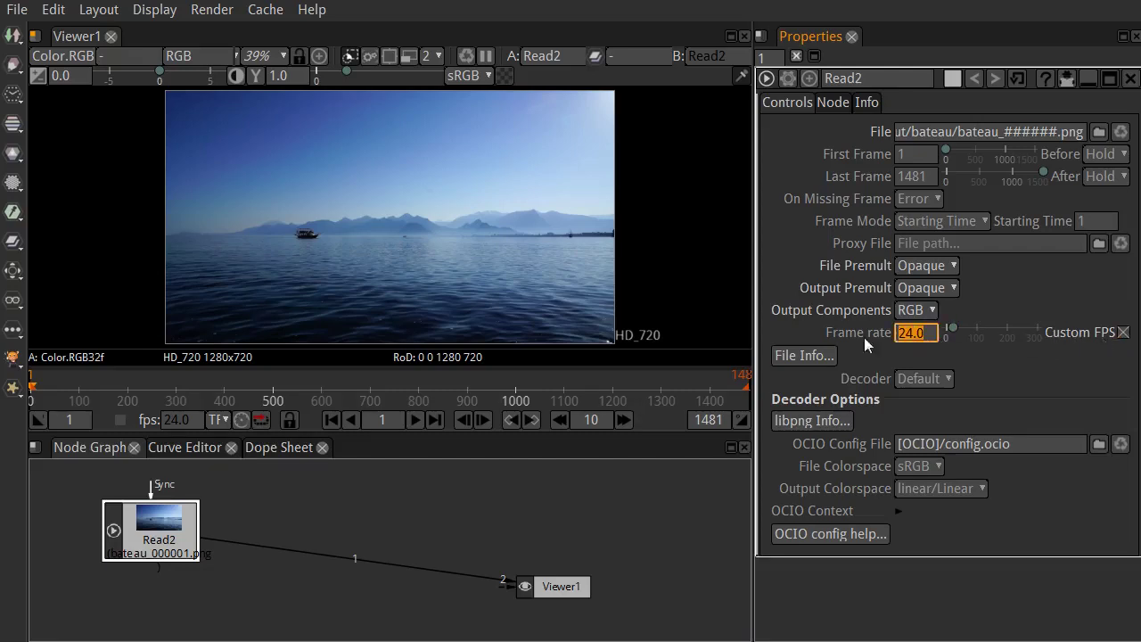
type("25")
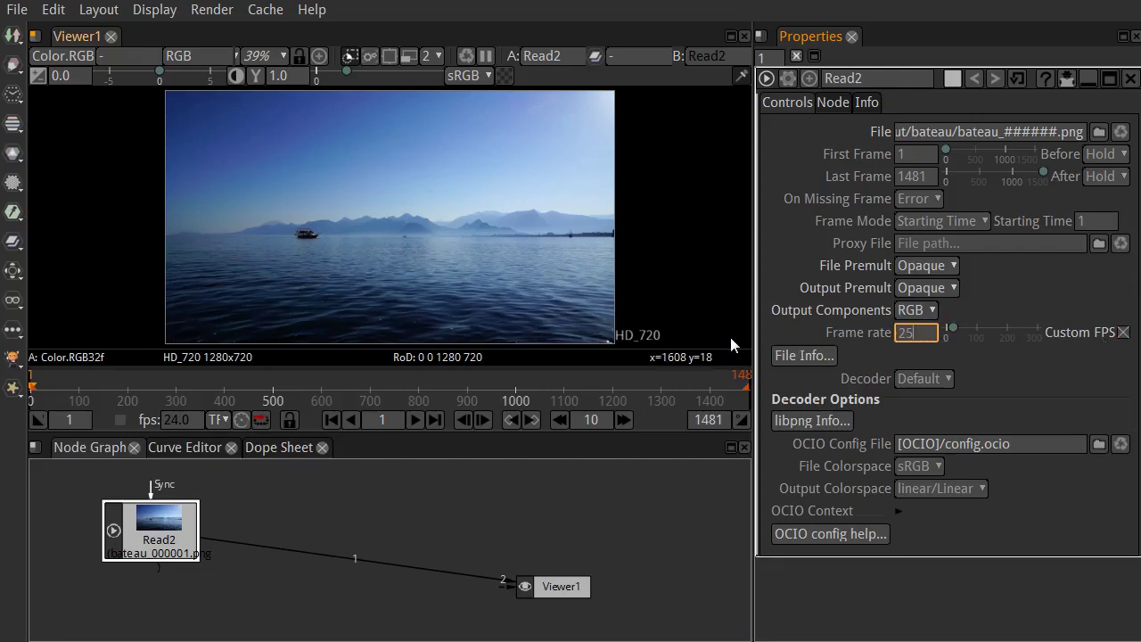
left_click(954, 621)
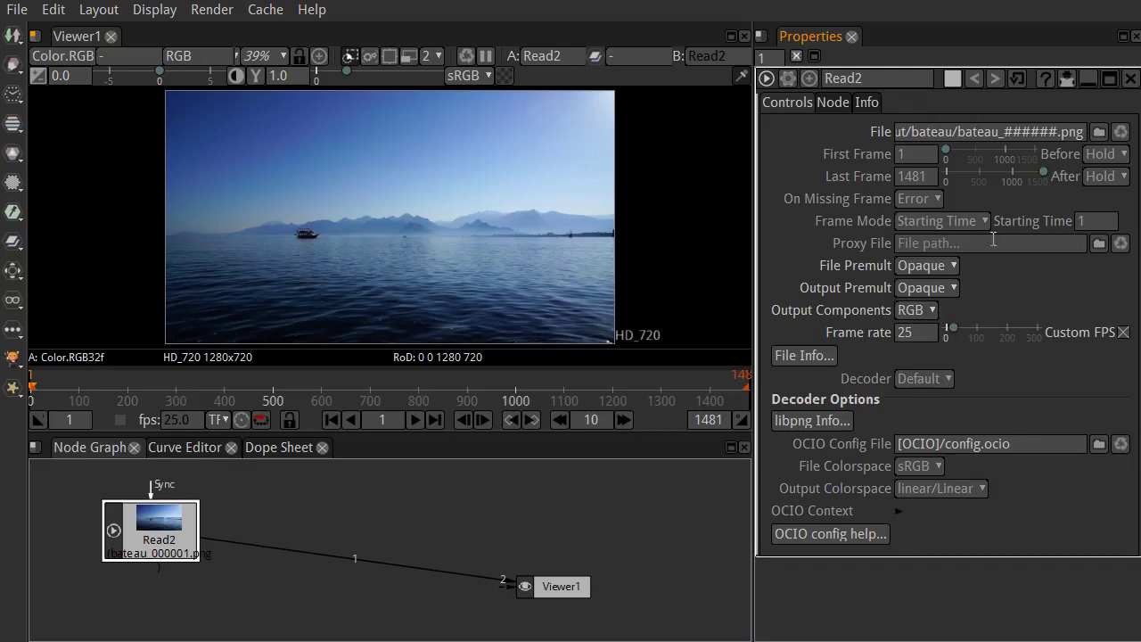
left_click(923, 176)
Open the project settings and shorten the frame range to a last frame of 300
left_click(676, 562)
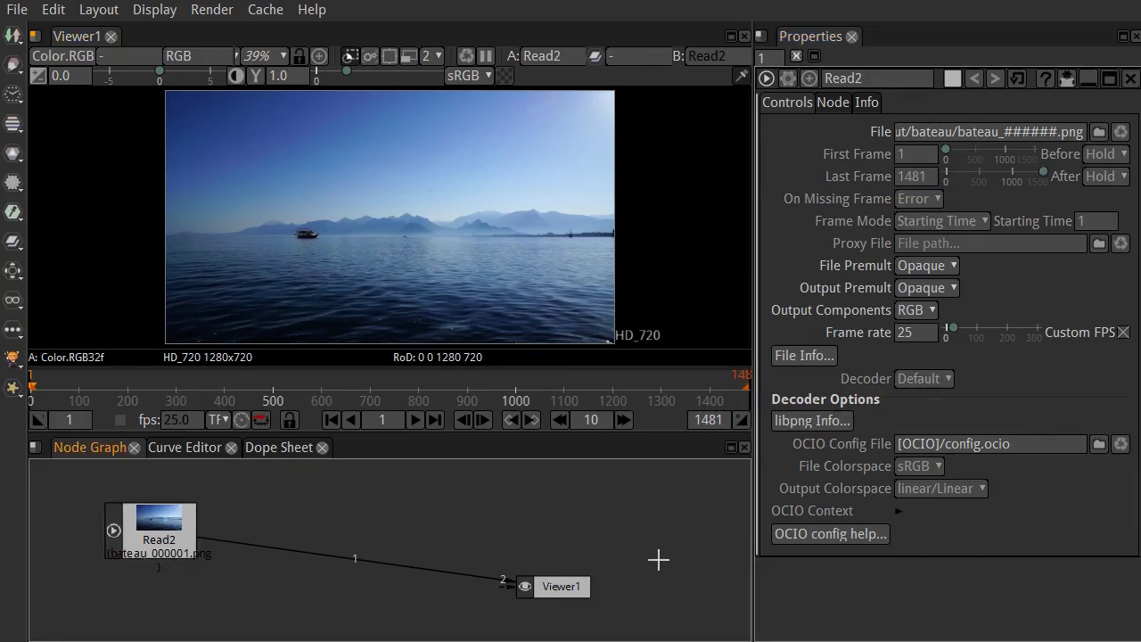
key("s")
double_click(980, 374)
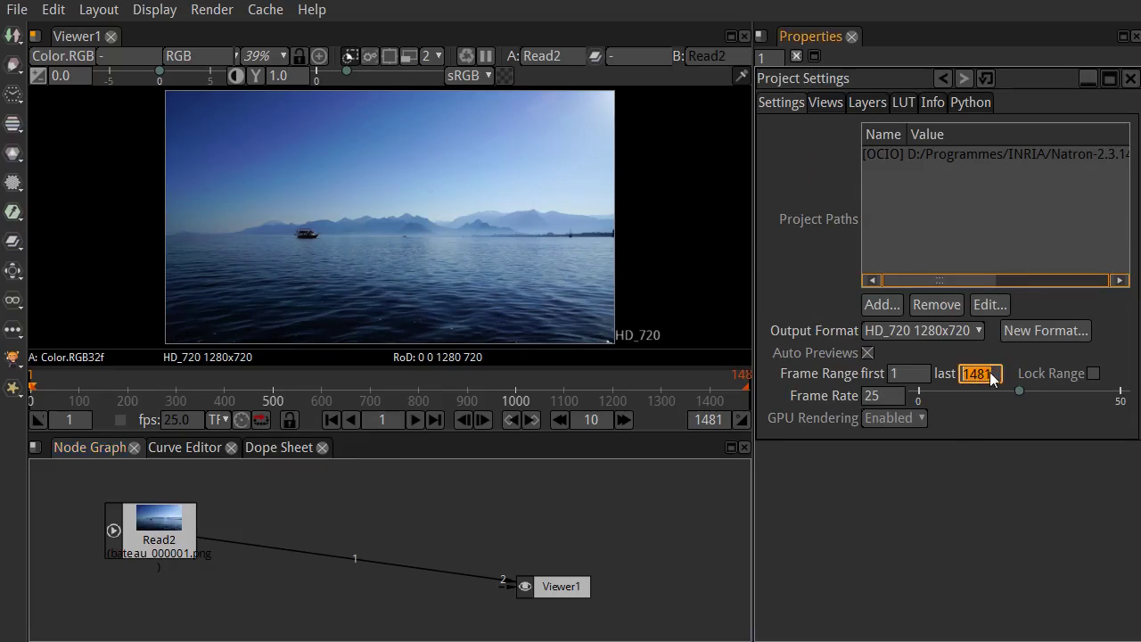
type("400")
key("Return")
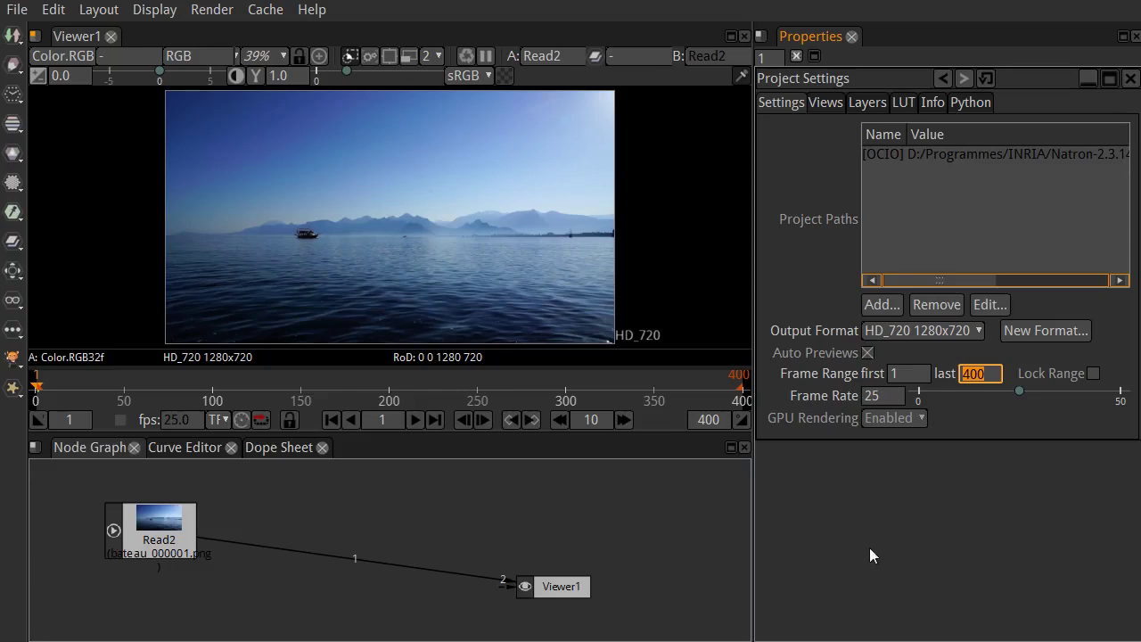
type("300")
key("Return")
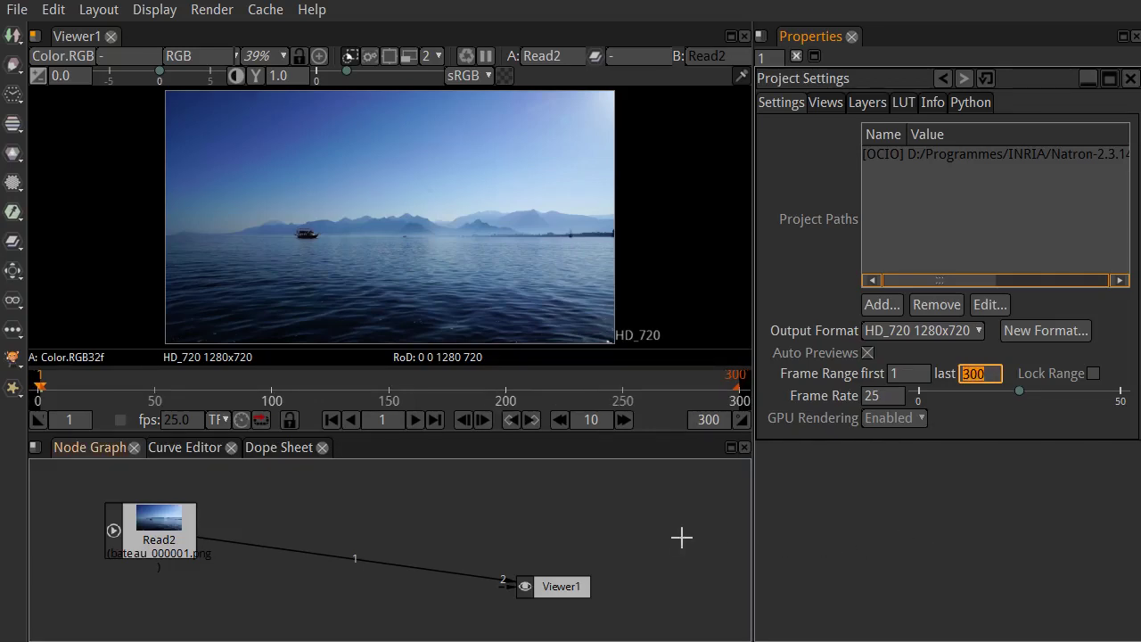
Play the boat sequence in the viewer, stop it, and return to the first frame
left_click_drag(584, 588, 657, 600)
left_click_drag(207, 550, 201, 558)
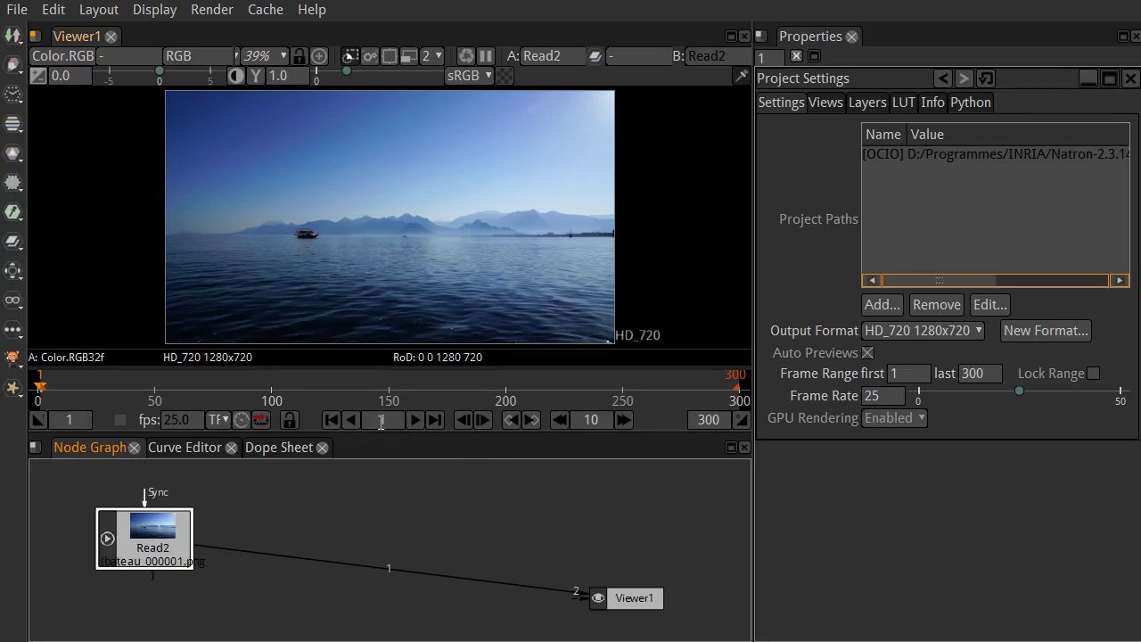
left_click(414, 419)
key("ctrl+a")
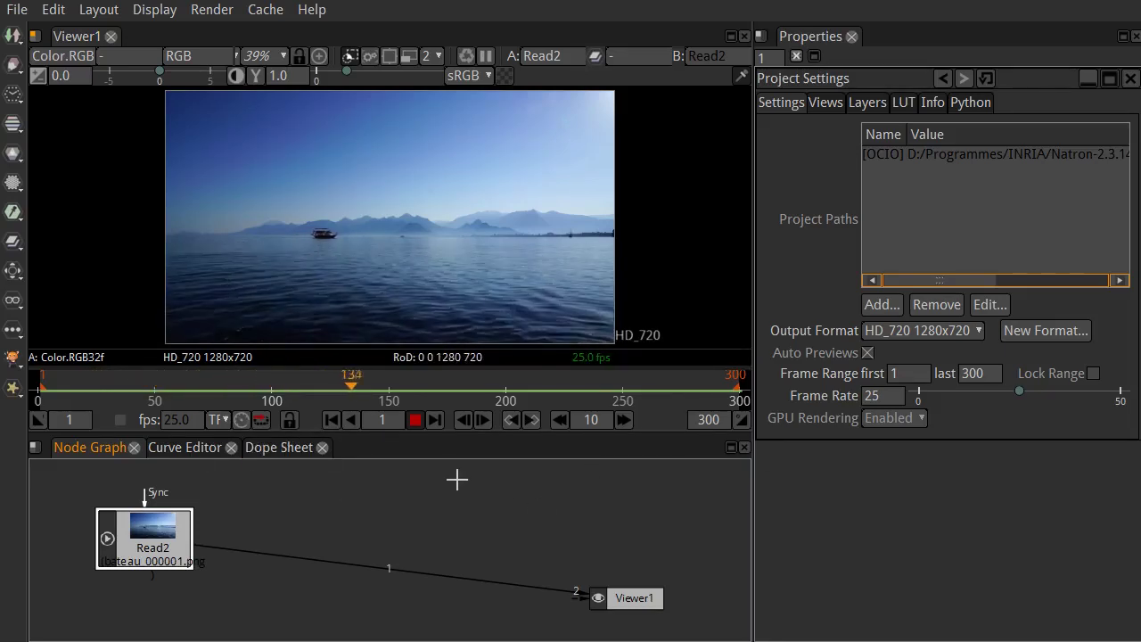
left_click(414, 423)
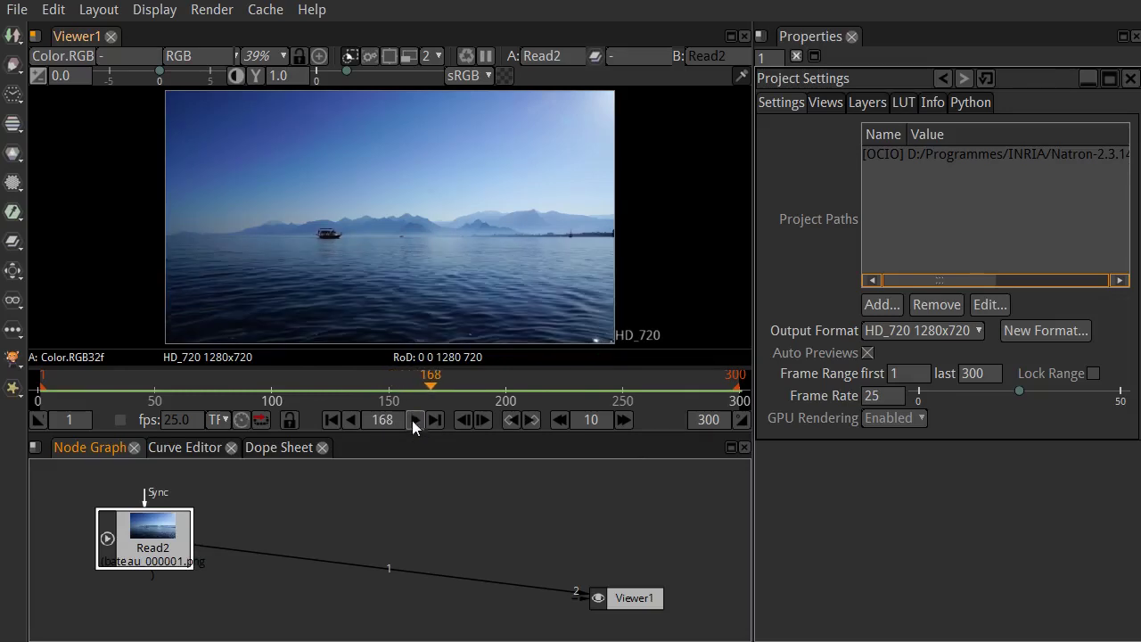
left_click(332, 420)
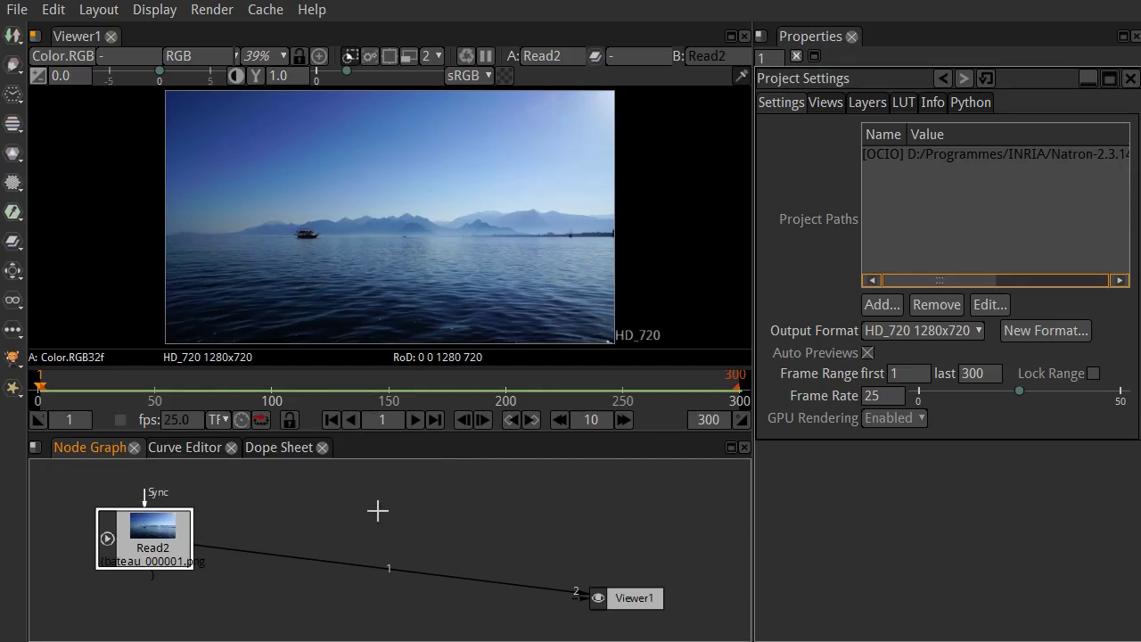
Add a Roto node to the graph and place it unconnected above the link between the Read and Viewer nodes
left_click_drag(171, 548, 143, 587)
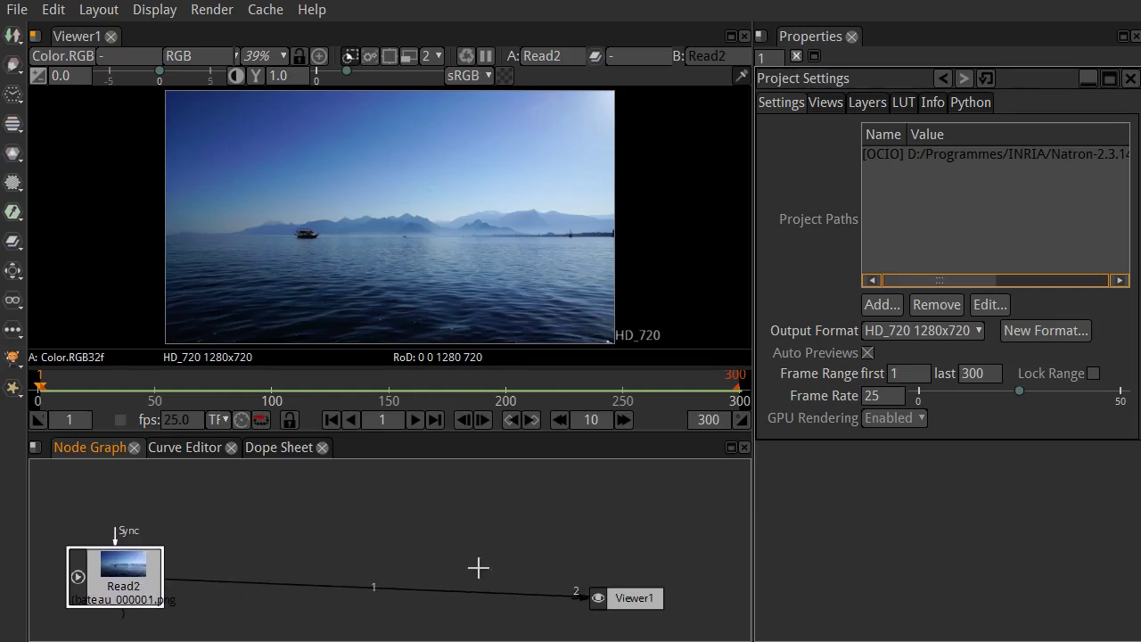
left_click(14, 40)
left_click(14, 69)
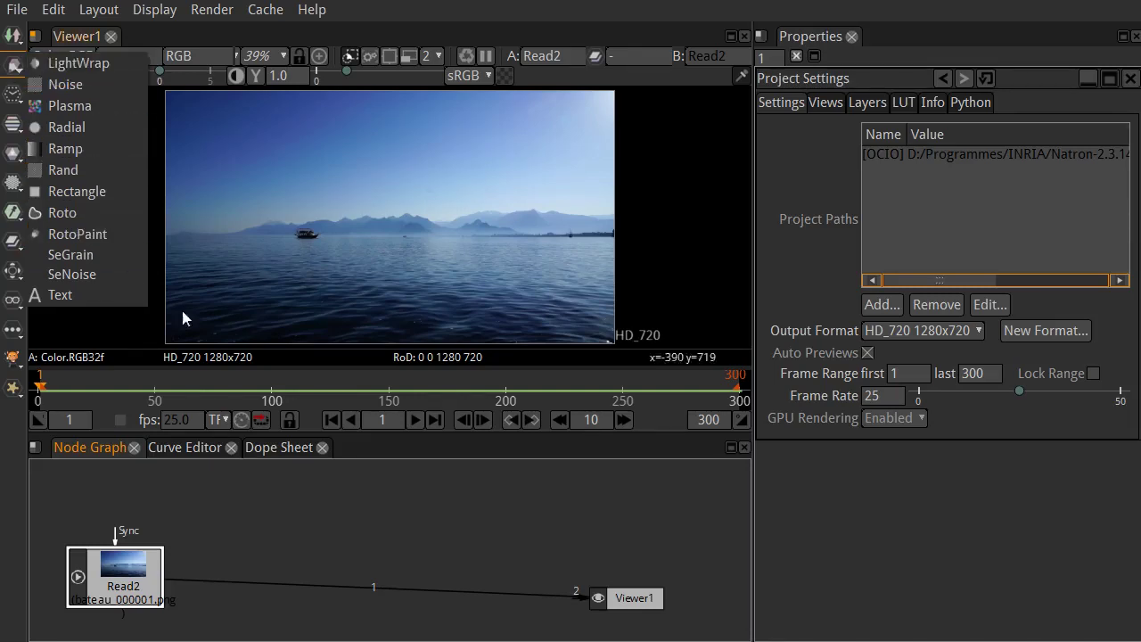
left_click(413, 526)
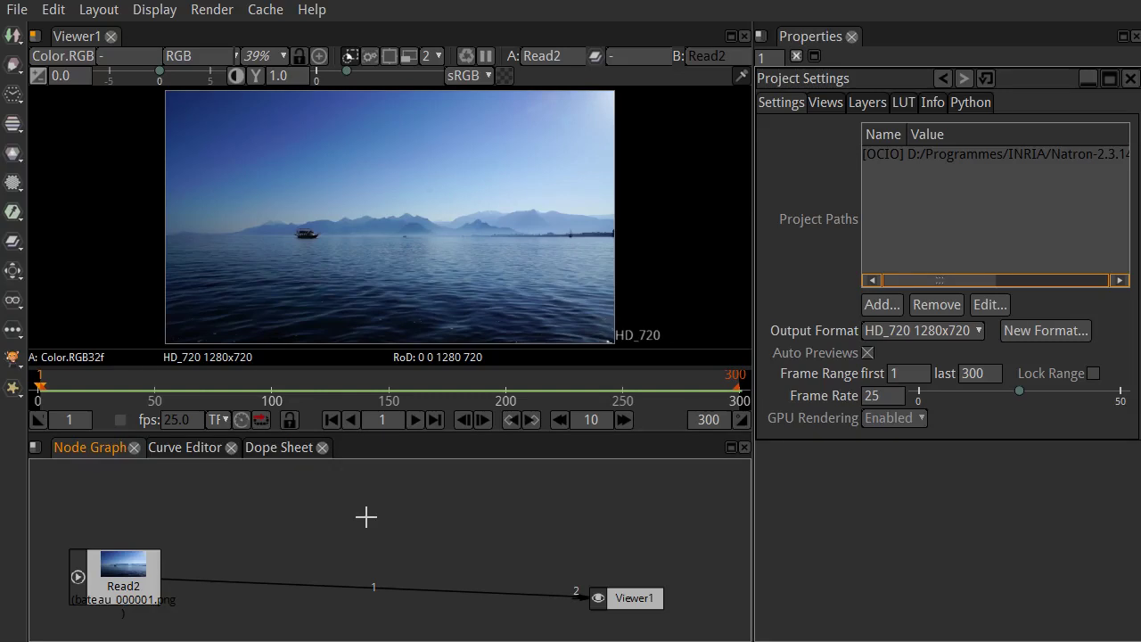
key("o")
left_click_drag(397, 533, 341, 526)
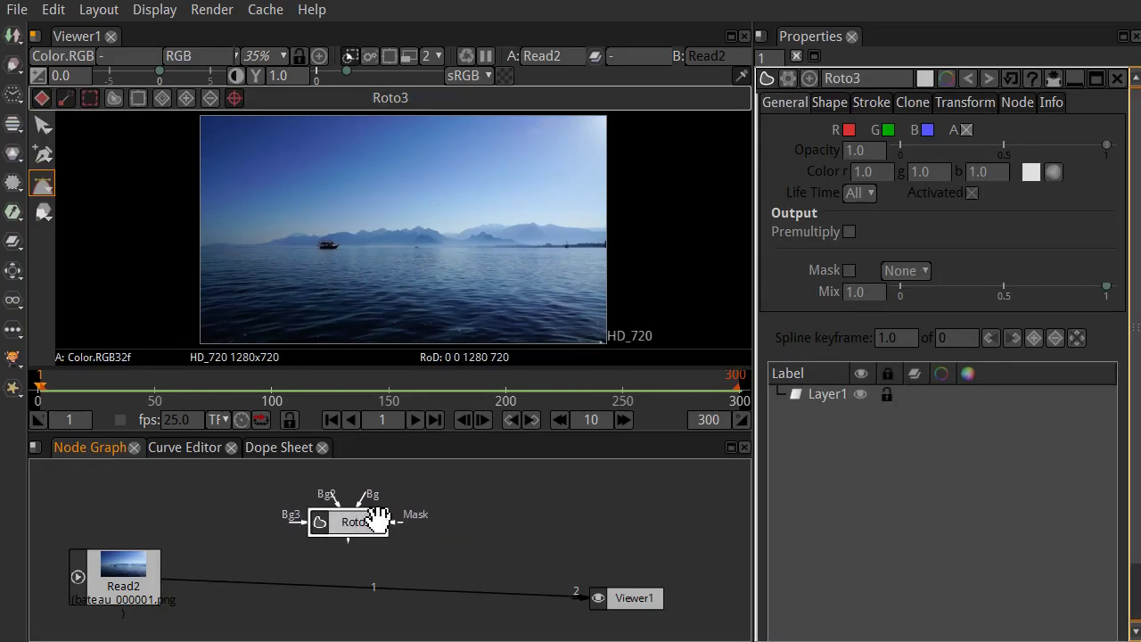
left_click_drag(367, 521, 397, 536)
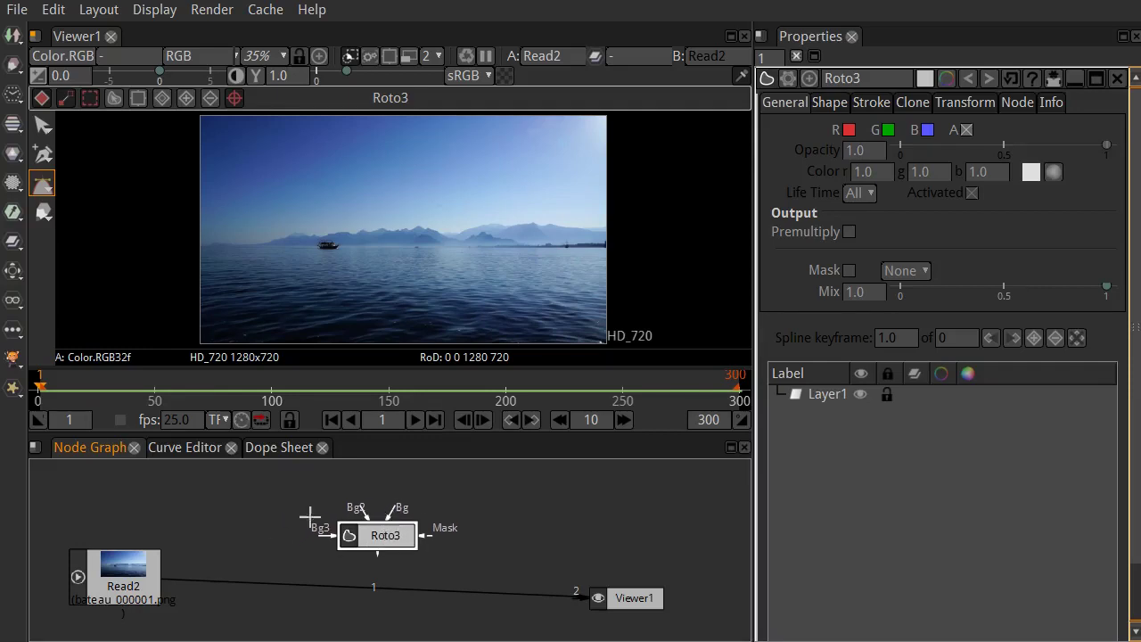
left_click_drag(394, 511, 125, 576)
left_click_drag(387, 535, 335, 534)
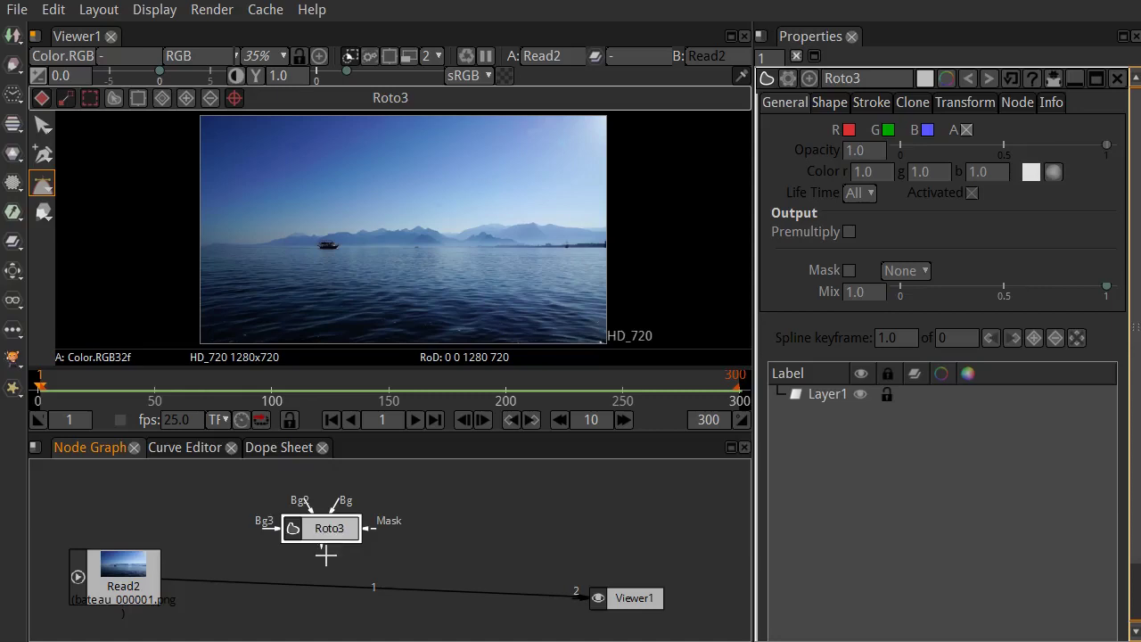
left_click_drag(335, 530, 419, 528)
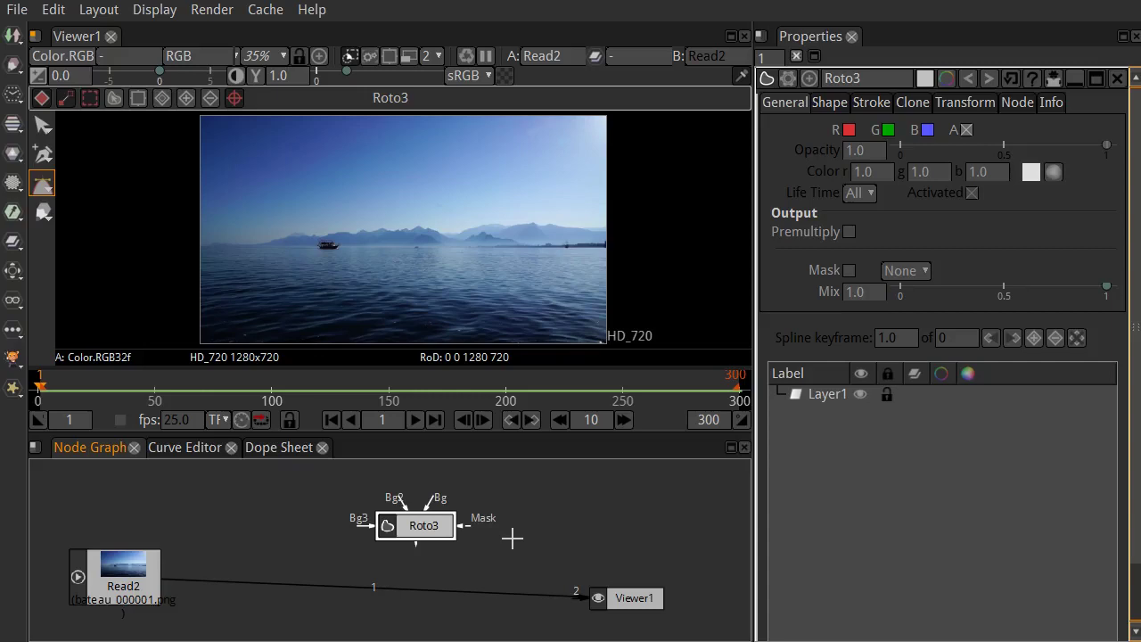
left_click_drag(418, 530, 391, 534)
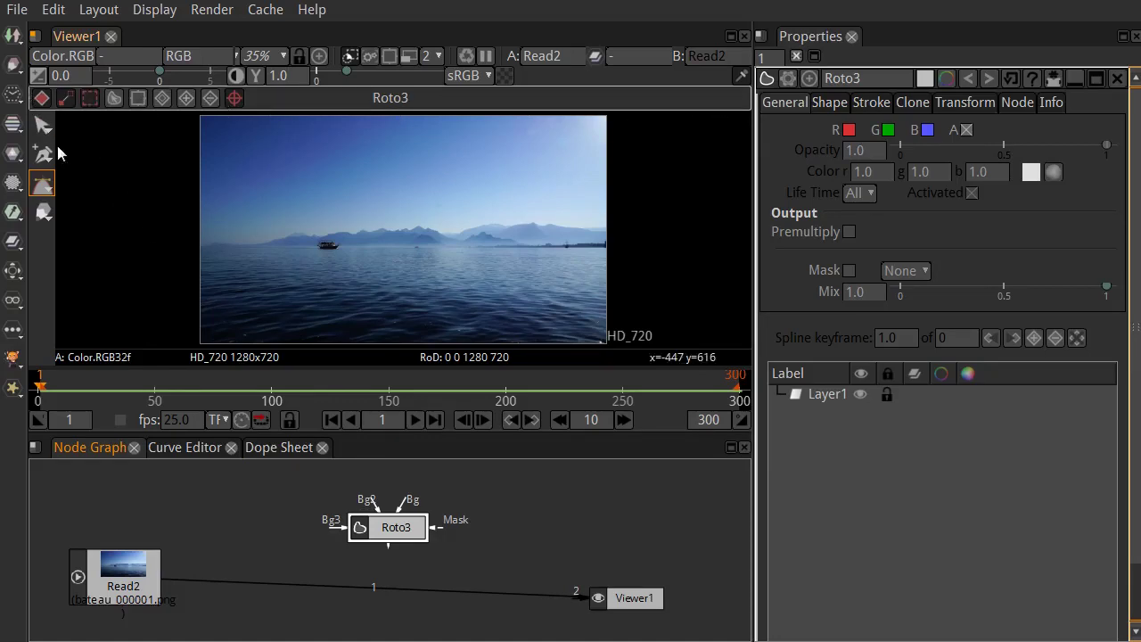
mouse_move(401, 526)
left_mouse_down()
mouse_move(377, 535)
mouse_move(398, 527)
left_mouse_up()
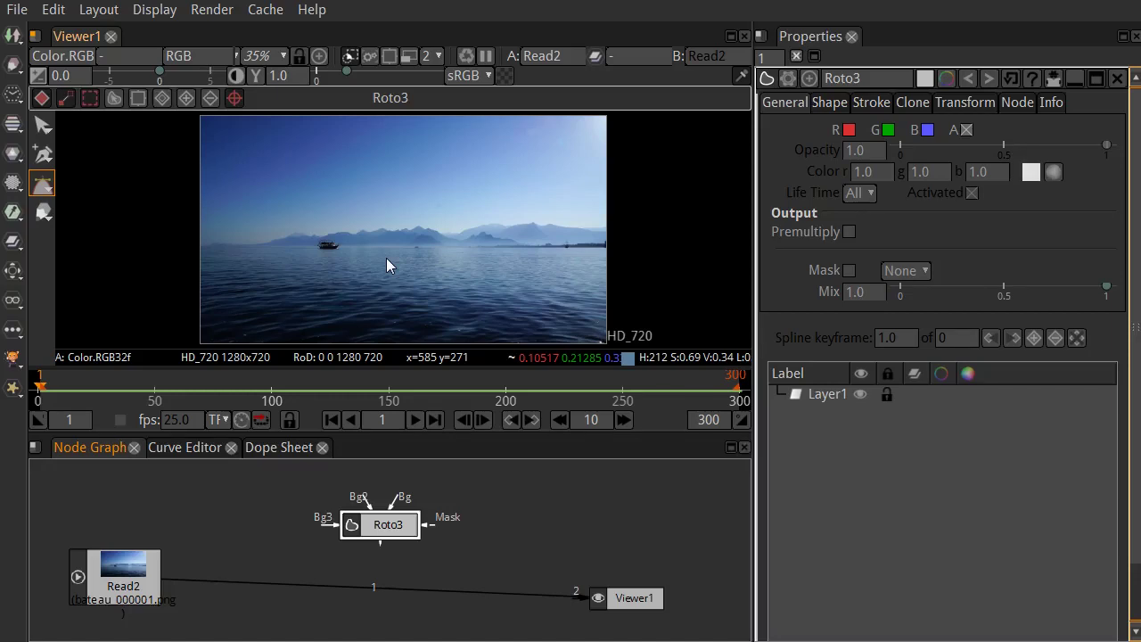
Examine the Roto node's available shape, point-editing, paint and selection tools in the viewer
left_click(41, 185)
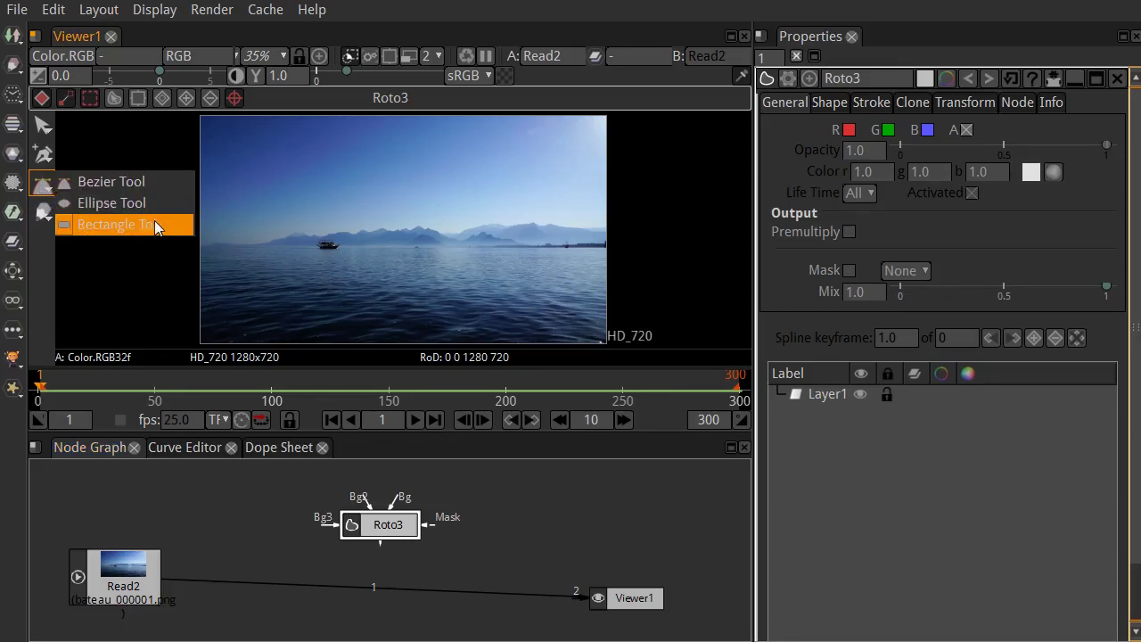
left_click(39, 158)
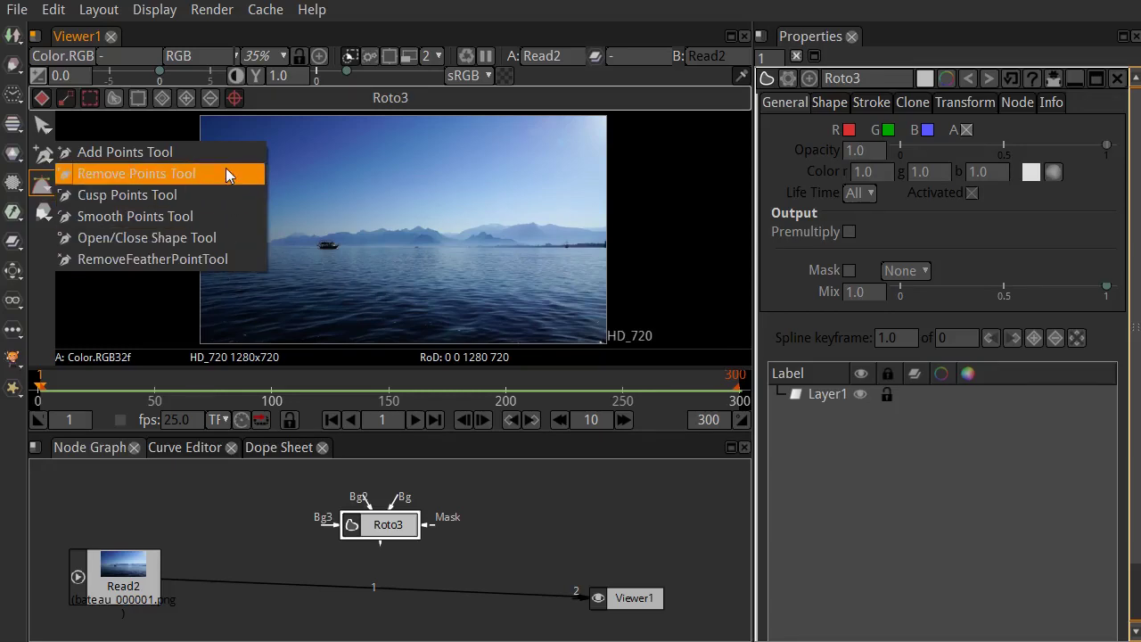
left_click(35, 268)
left_click(42, 211)
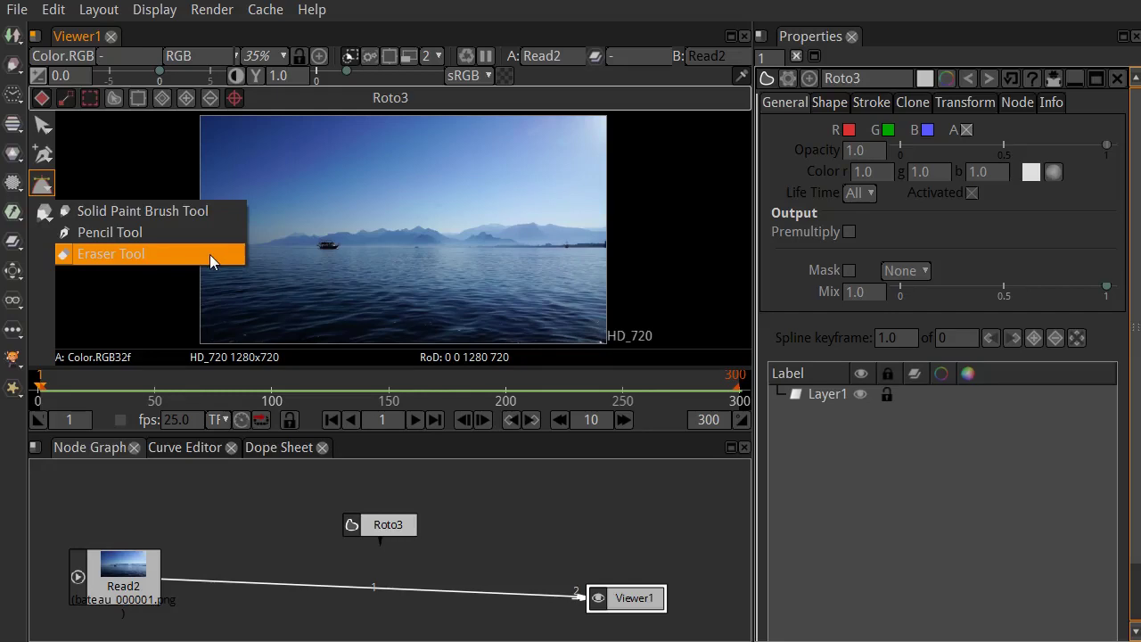
left_click(38, 133)
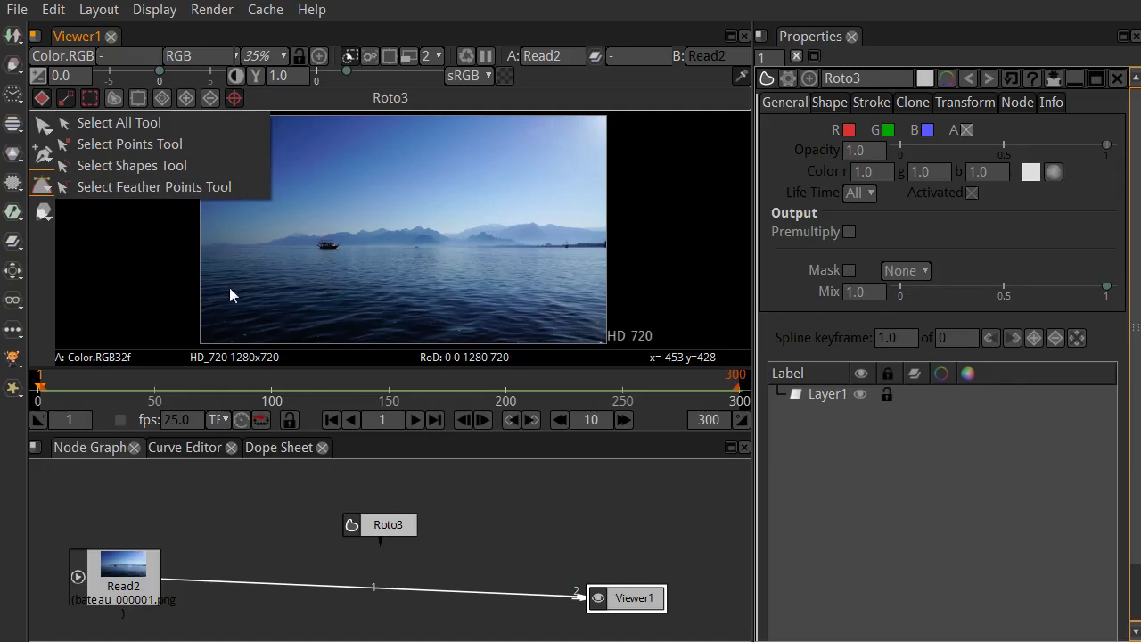
left_click(36, 296)
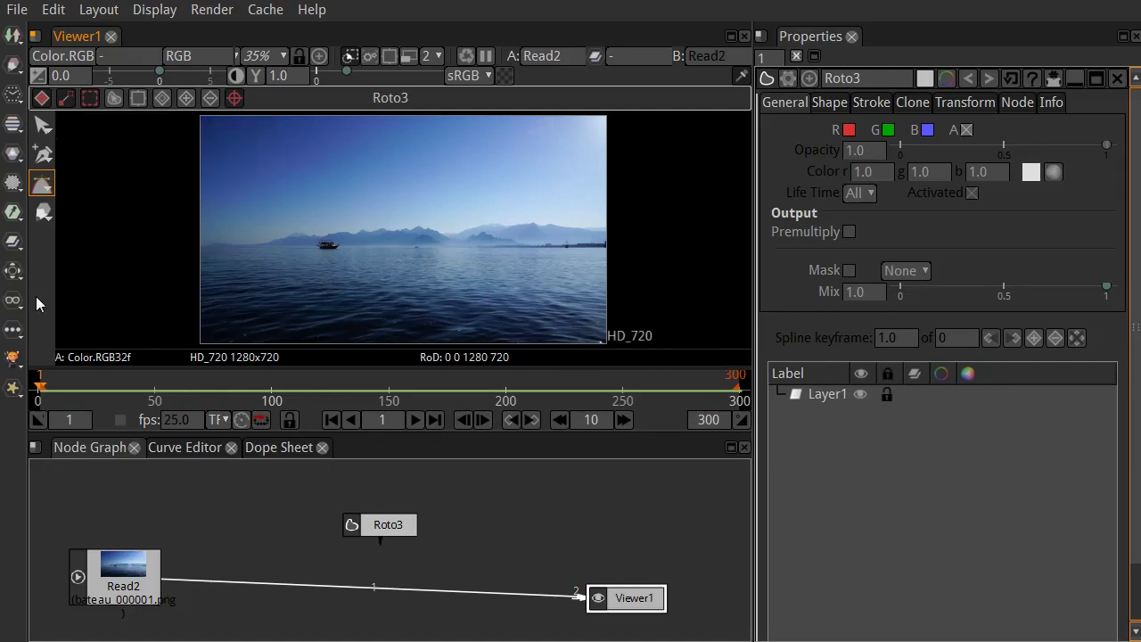
Draw a closed six-point Bezier shape over the sky and water, enclosing the boat in the viewer
left_click(39, 183)
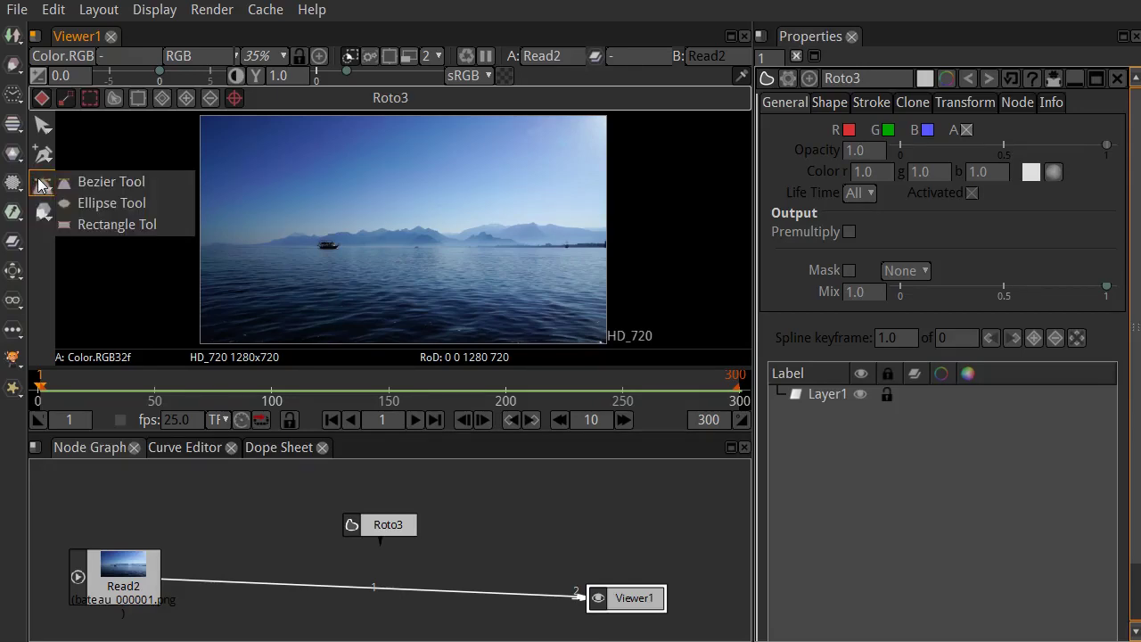
left_click(85, 184)
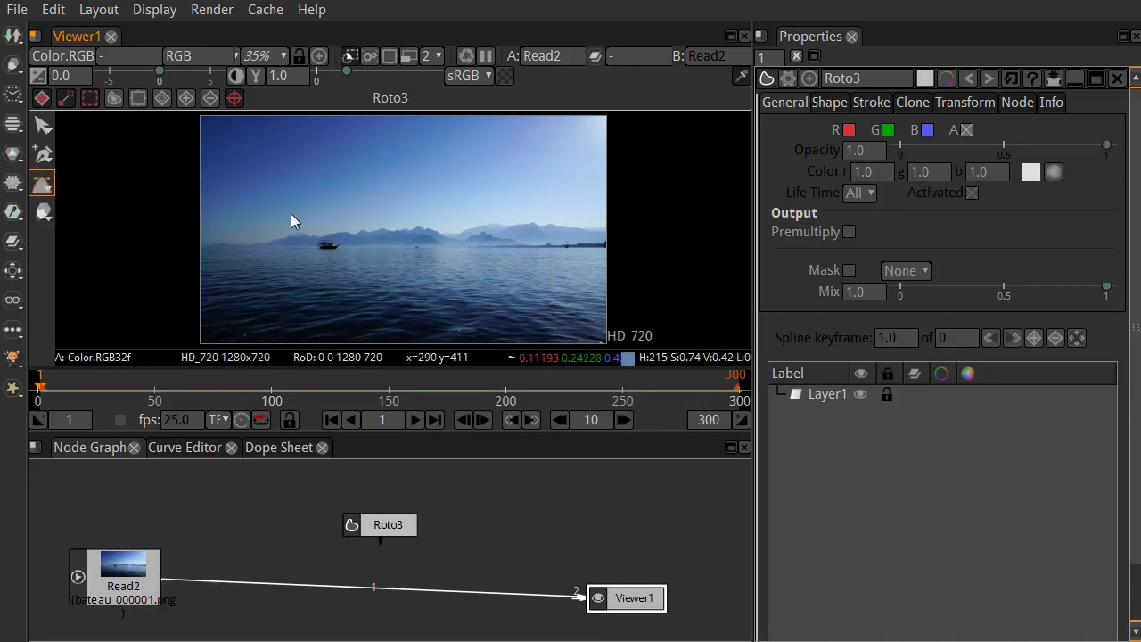
left_click(276, 152)
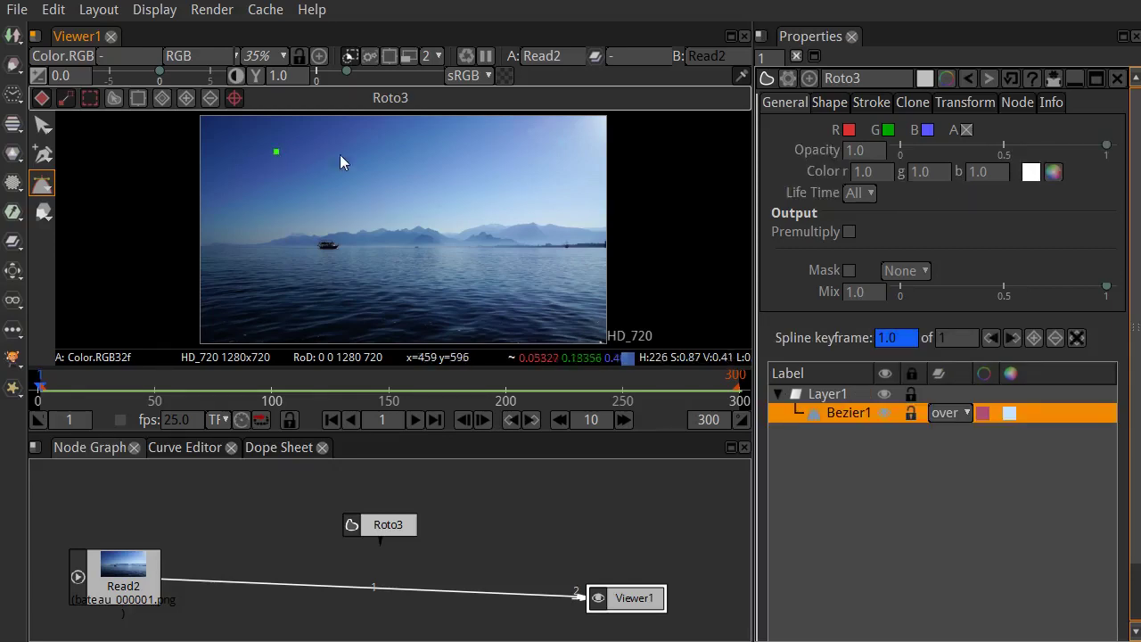
left_click(487, 144)
left_click(502, 216)
left_click(381, 271)
left_click(297, 262)
left_click(267, 187)
left_click(276, 151)
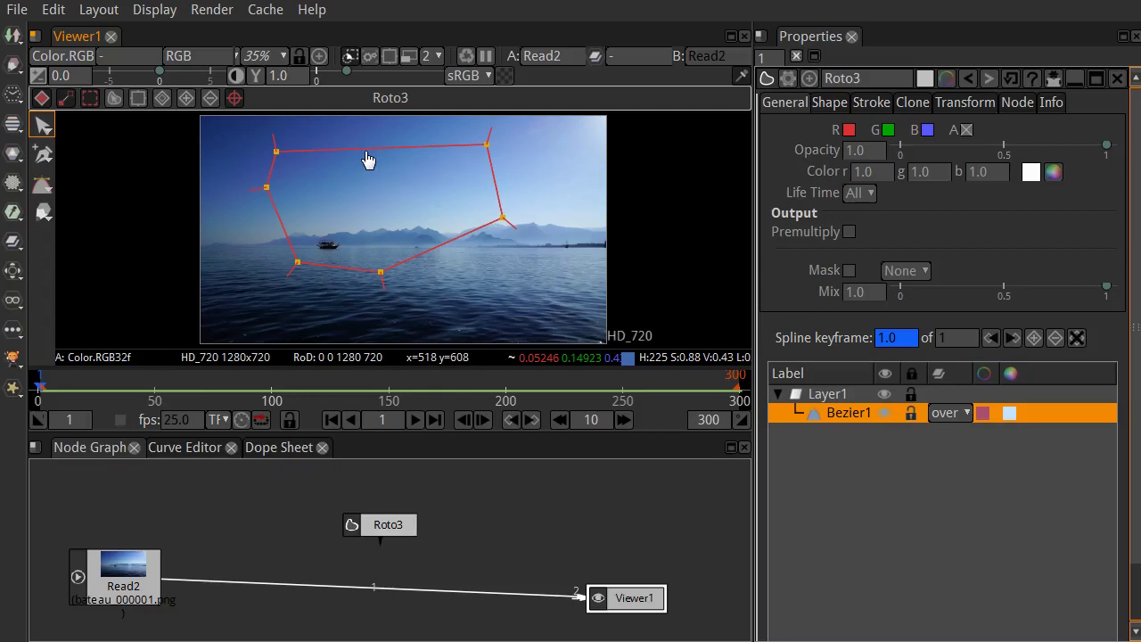
Move the whole Bezier shape slightly down and to the right over the boat image by its outline
mouse_move(367, 158)
left_mouse_down()
mouse_move(399, 171)
mouse_move(383, 162)
left_mouse_up()
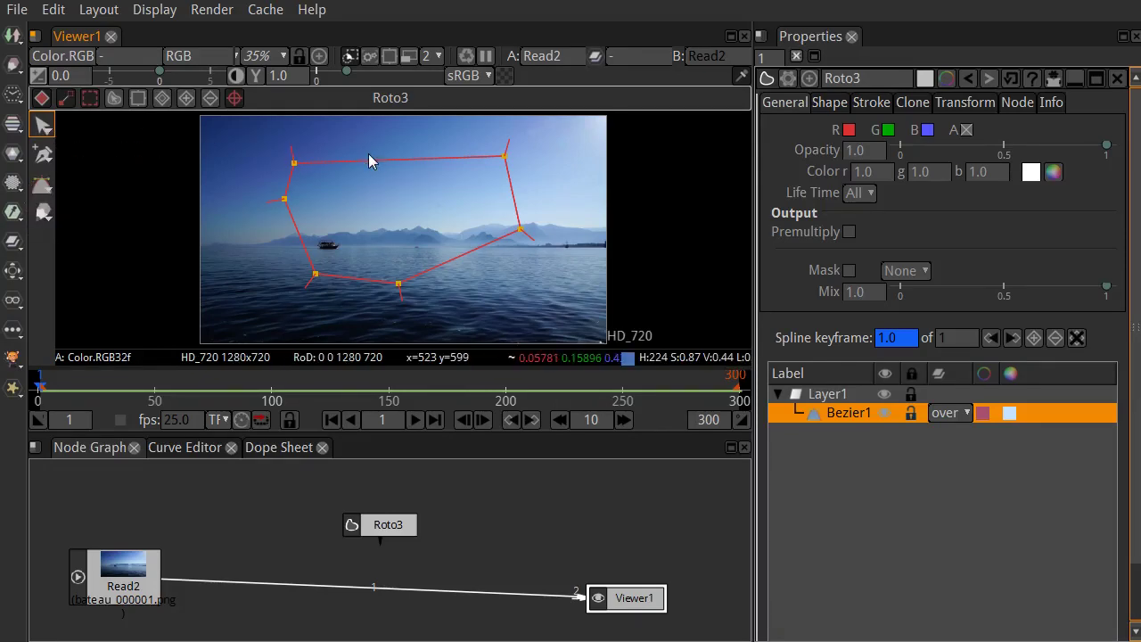
mouse_move(364, 167)
left_mouse_down()
mouse_move(298, 196)
mouse_move(431, 182)
mouse_move(384, 141)
mouse_move(360, 167)
left_mouse_up()
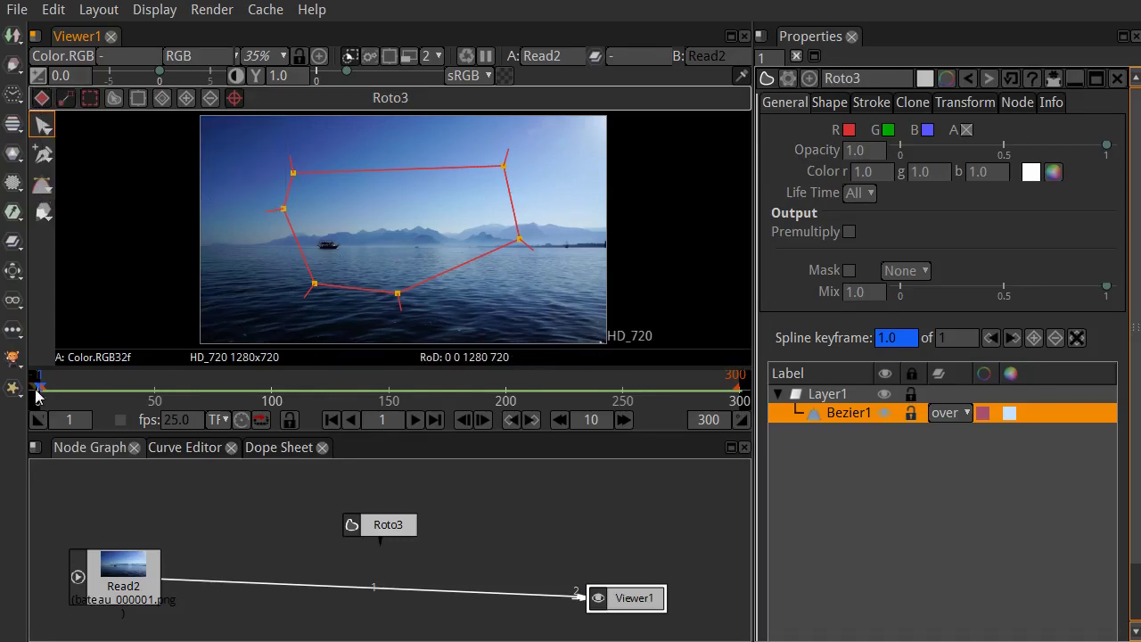
mouse_move(353, 181)
left_mouse_down()
mouse_move(326, 181)
mouse_move(368, 164)
left_mouse_up()
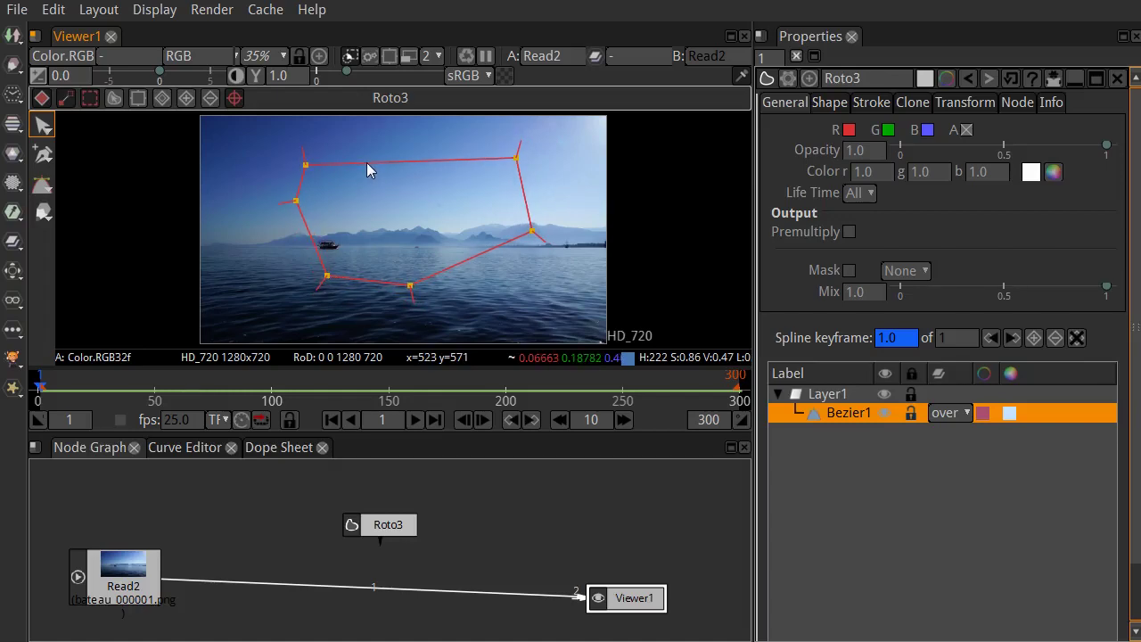
With the Select Points Tool, move the Bezier shape's upper-left point slightly upward
left_click(45, 130)
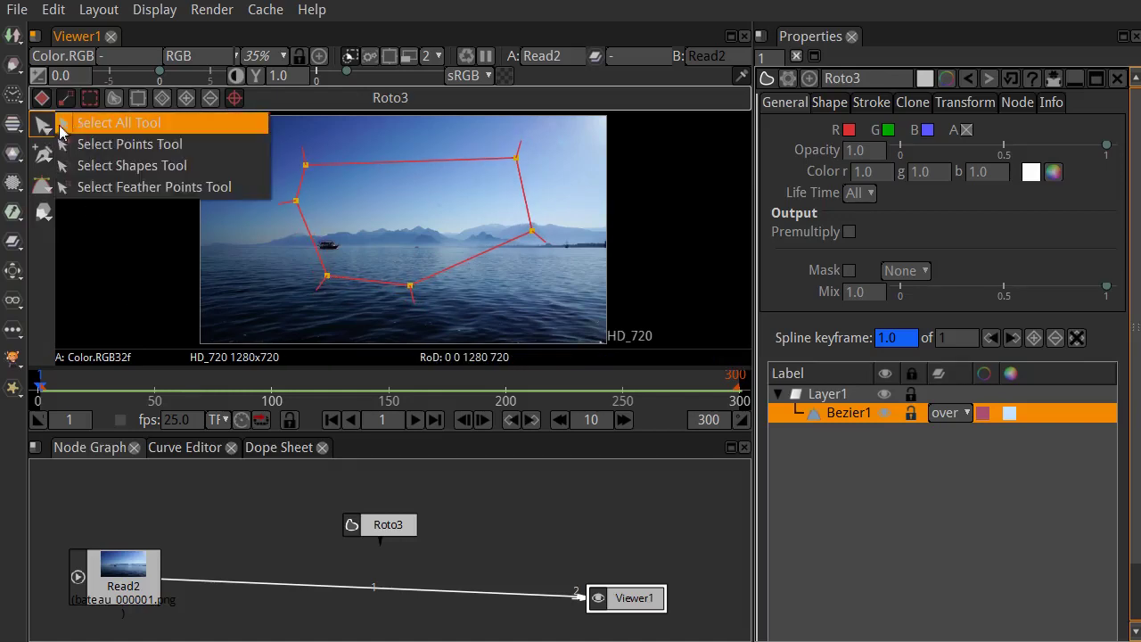
left_click(143, 144)
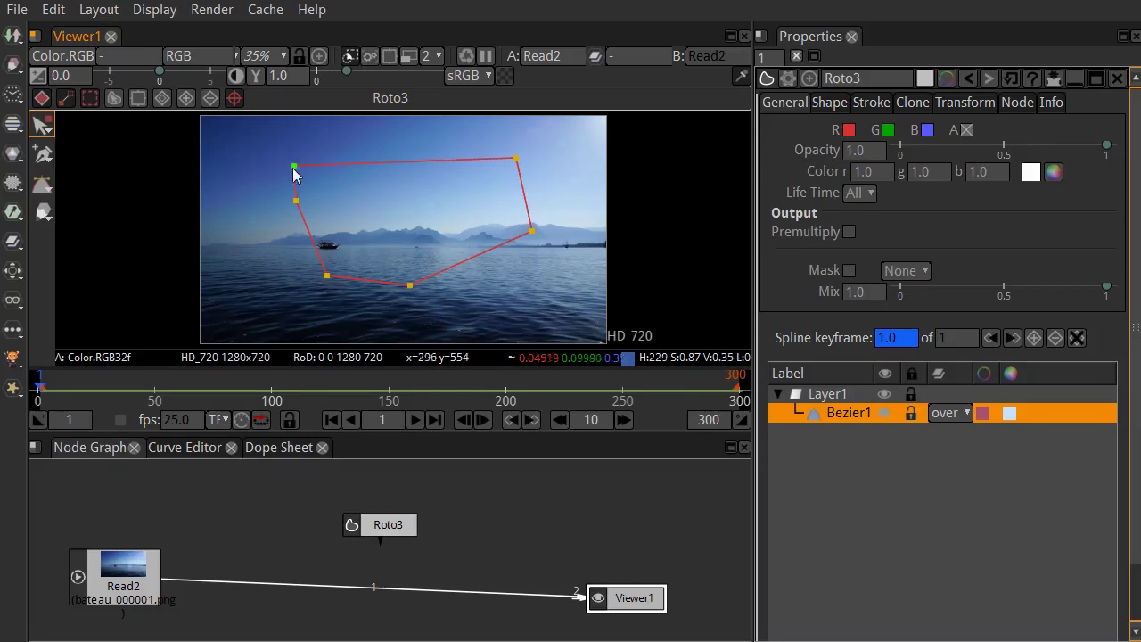
mouse_move(306, 165)
left_mouse_down()
mouse_move(305, 155)
mouse_move(320, 162)
mouse_move(307, 152)
left_mouse_up()
With the Select All Tool, move the shape's leftmost point outward and shift the whole shape slightly down and left
left_click(51, 130)
left_click(123, 127)
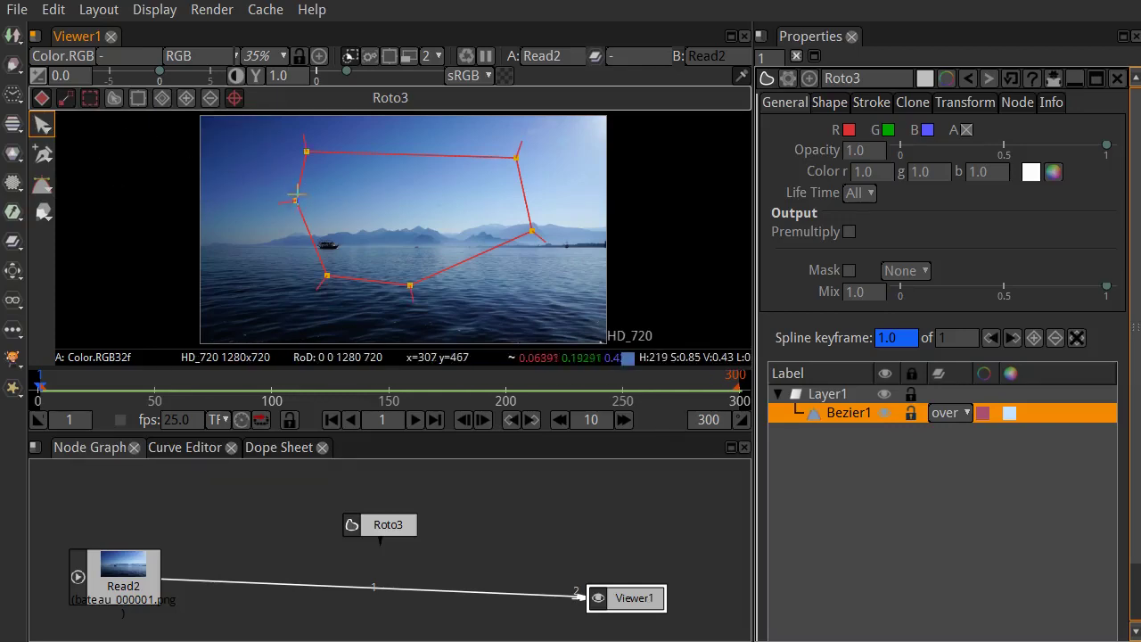
left_click_drag(294, 200, 258, 219)
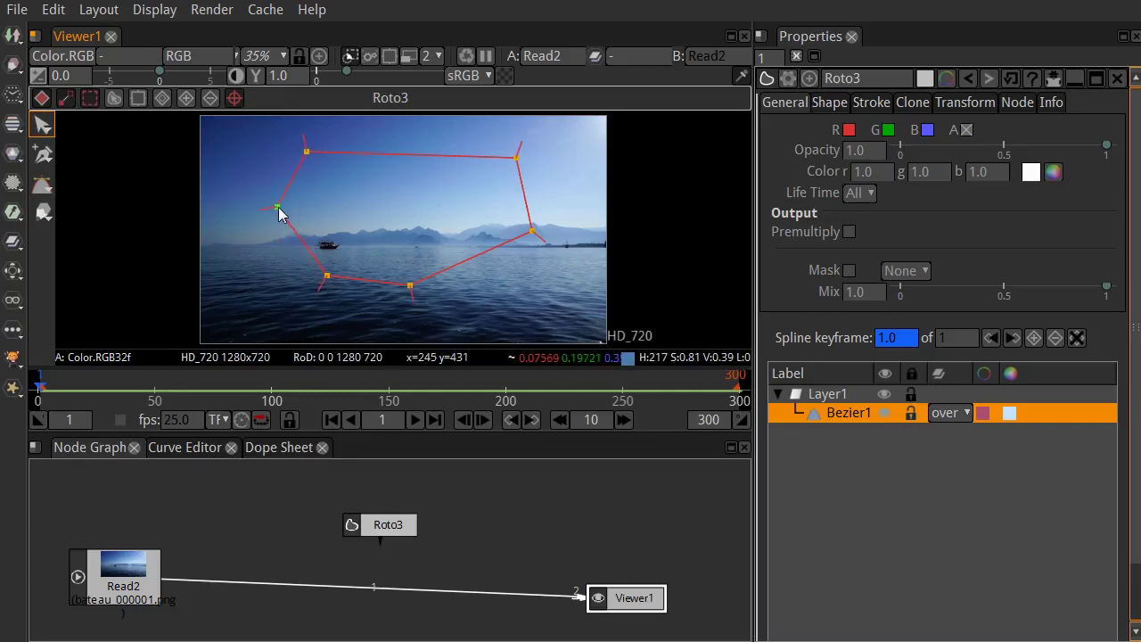
left_click_drag(364, 163, 350, 163)
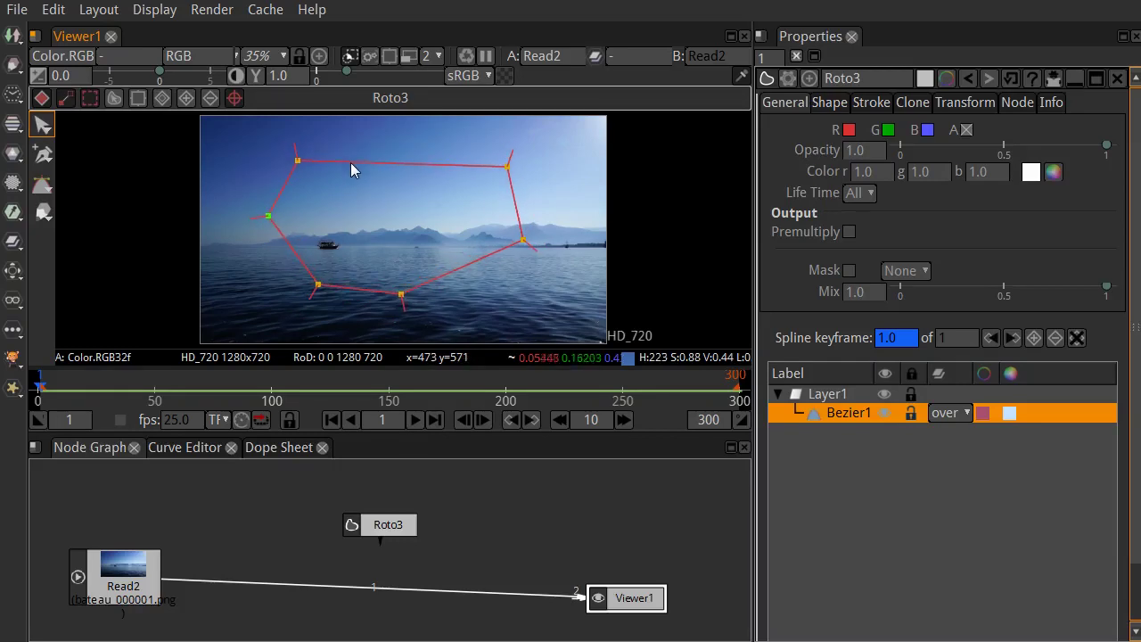
left_click(42, 125)
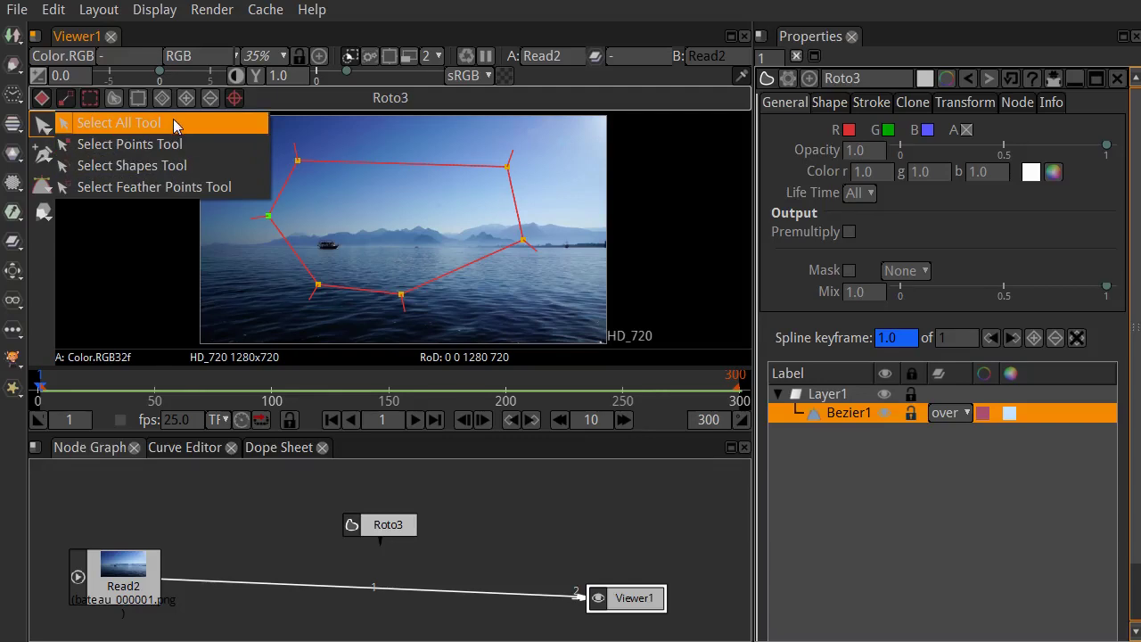
left_click(44, 128)
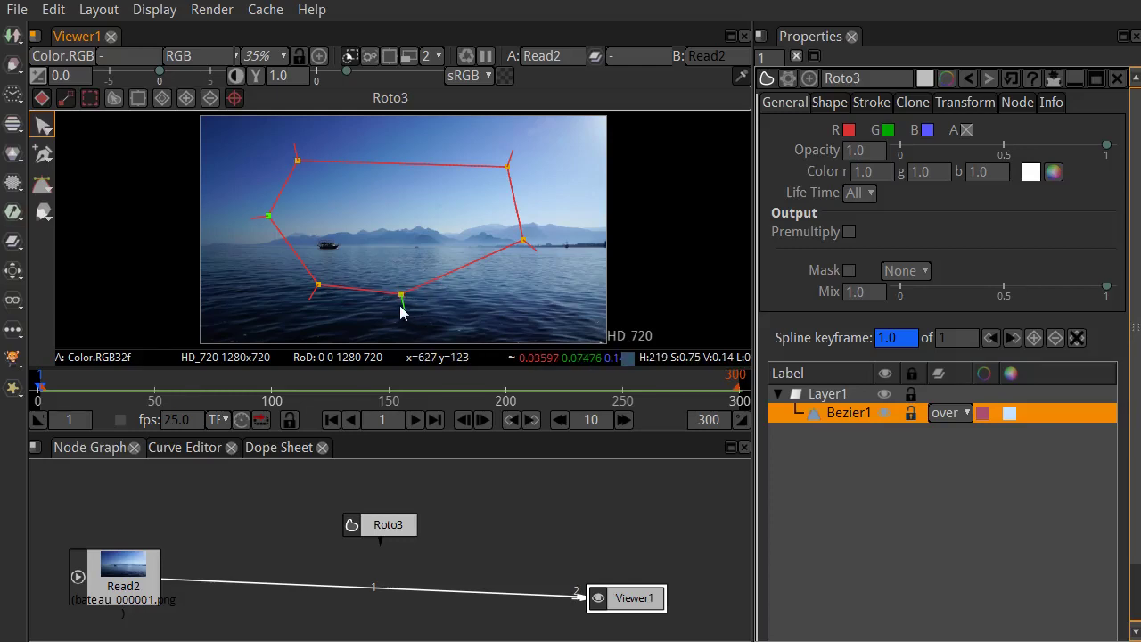
Pull feather points outward from the Bezier shape's two lowest points
left_click_drag(402, 306, 407, 316)
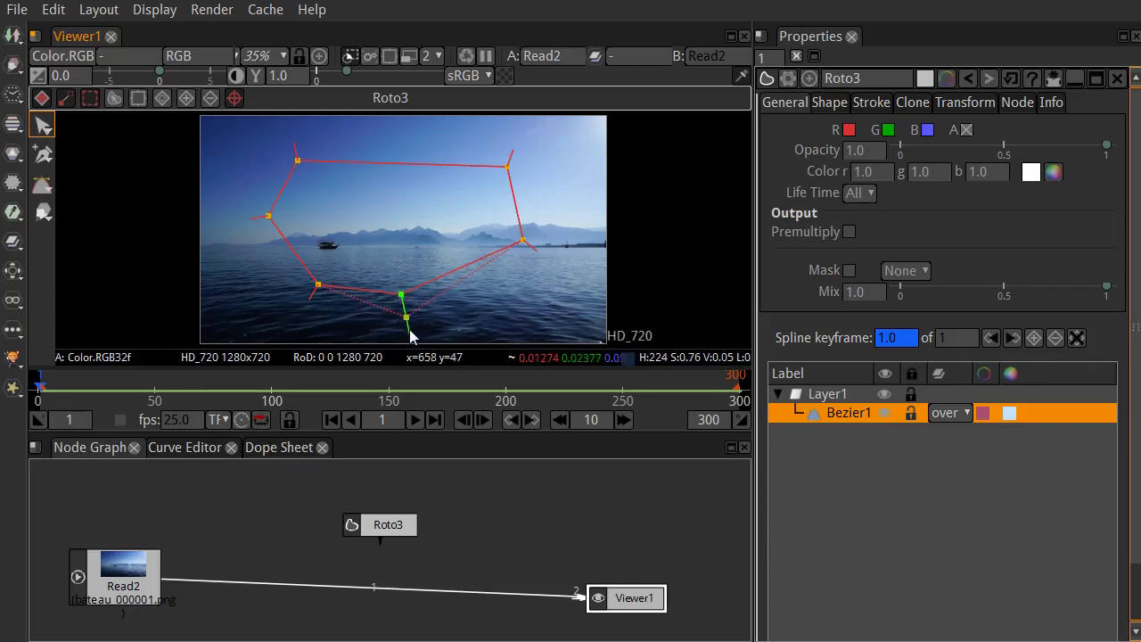
left_click_drag(318, 286, 302, 306)
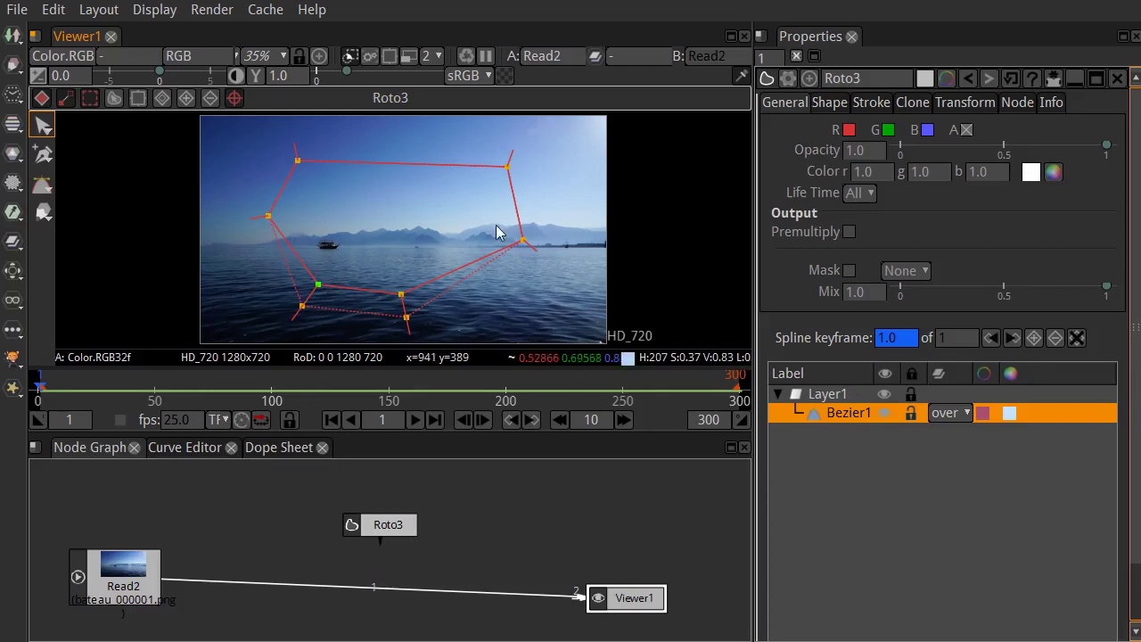
left_click(406, 315)
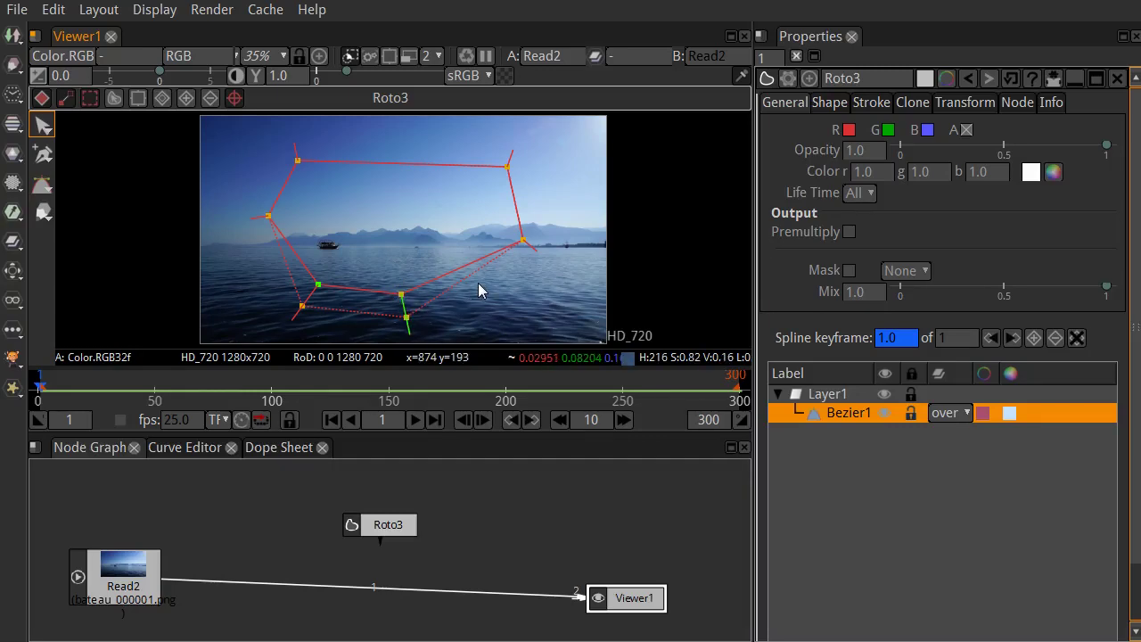
left_click(303, 306)
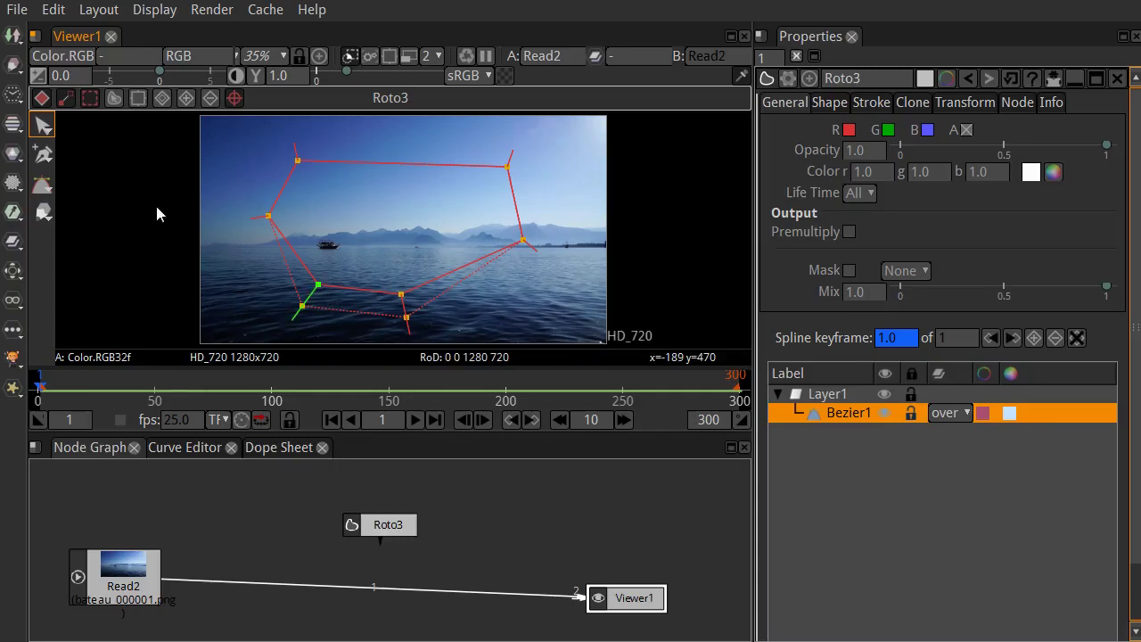
Display the Alpha channel of the boat image in the viewer
left_click(83, 57)
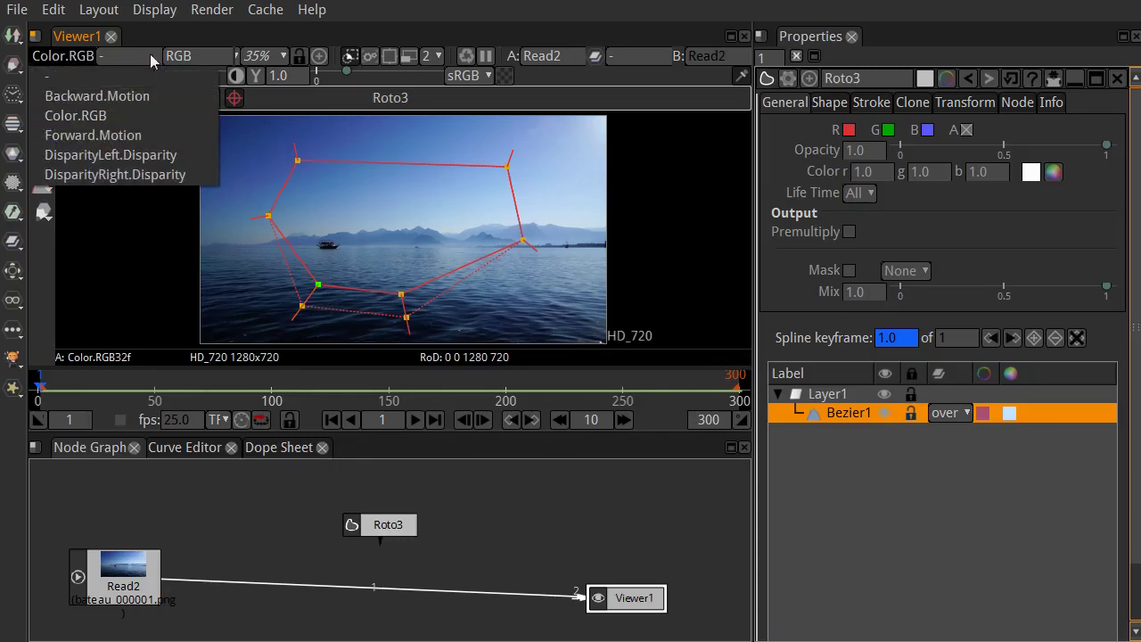
left_click(235, 36)
left_click(204, 56)
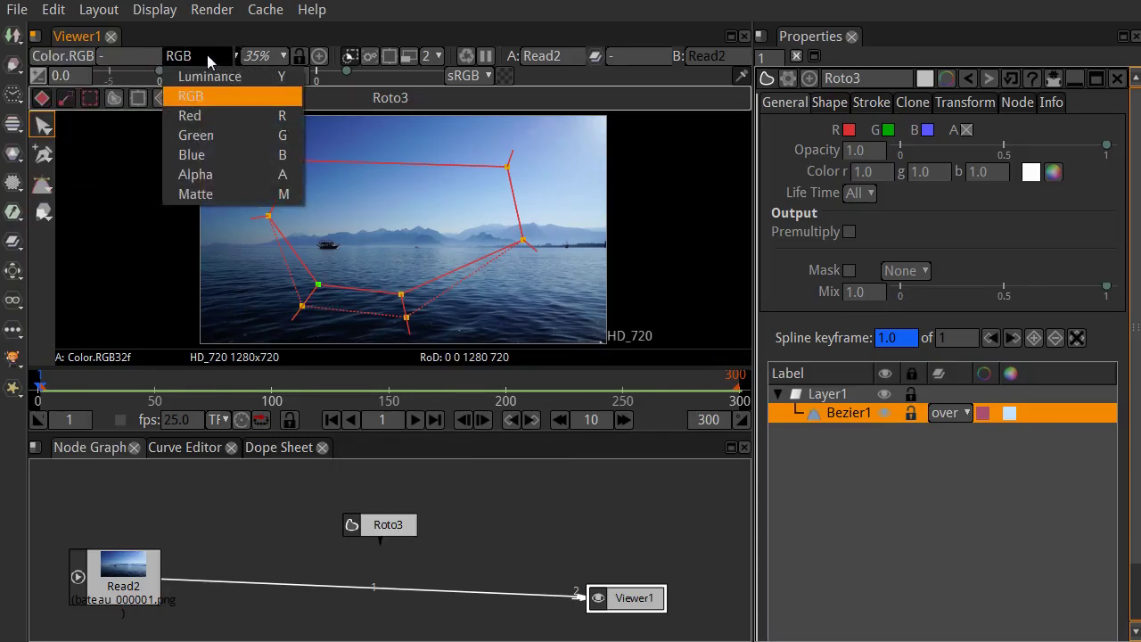
left_click(194, 175)
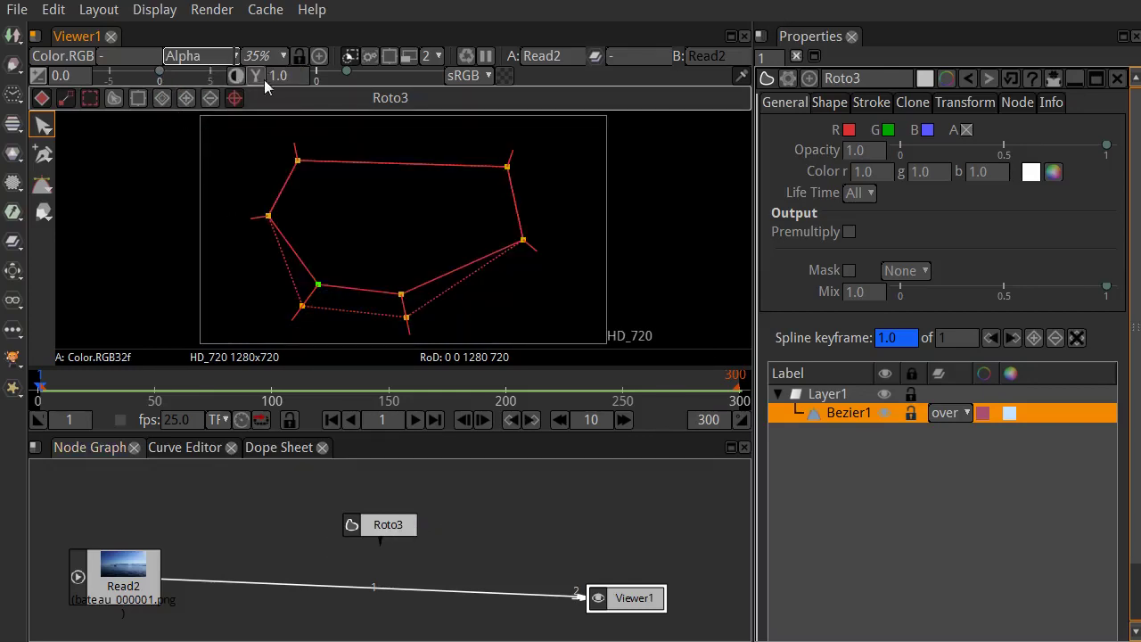
Enable the Roto node's R, G and B output channels and return the viewer display to RGB
left_click(849, 130)
left_click(888, 130)
left_click(927, 131)
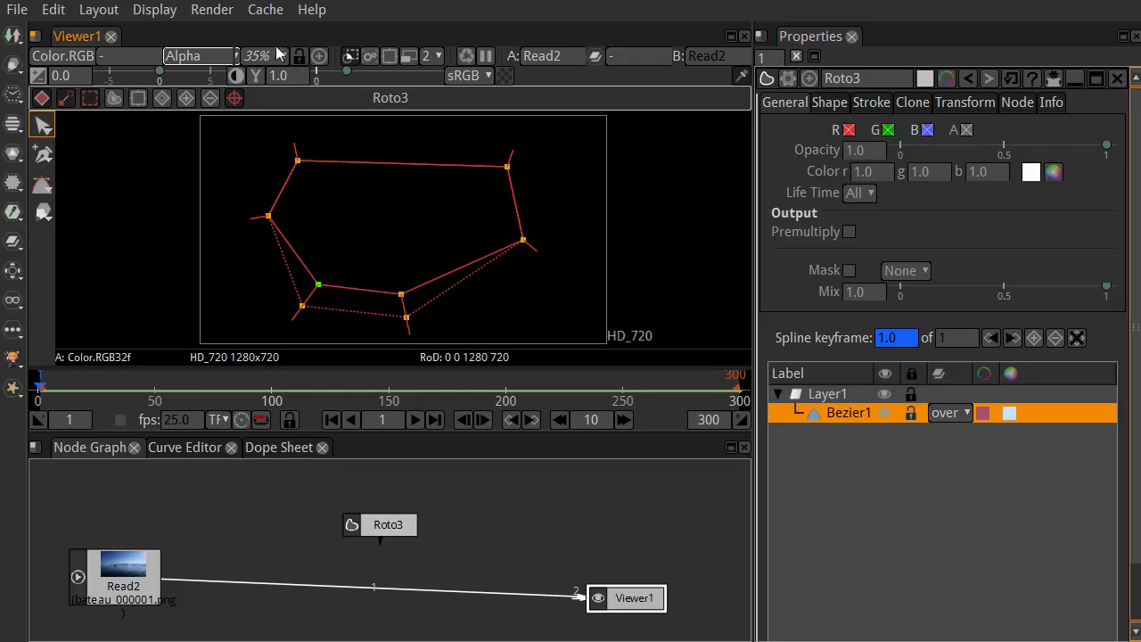
left_click(189, 59)
left_click(199, 95)
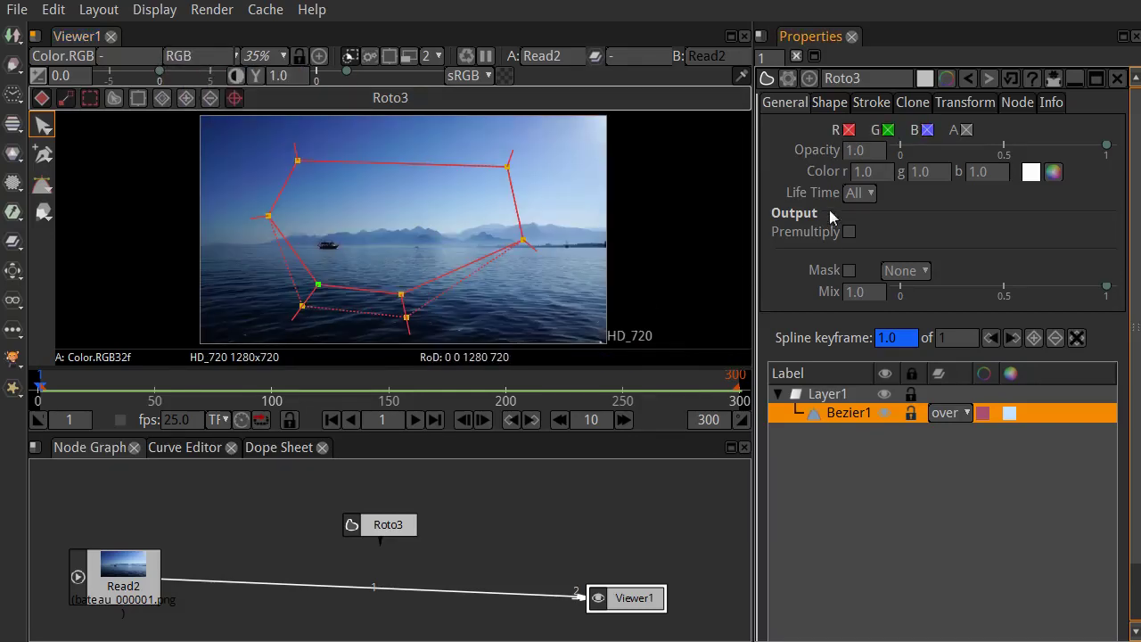
Show the Roto node's output in the viewer and pull the lowest feather point farther out
left_click(379, 525)
key("1")
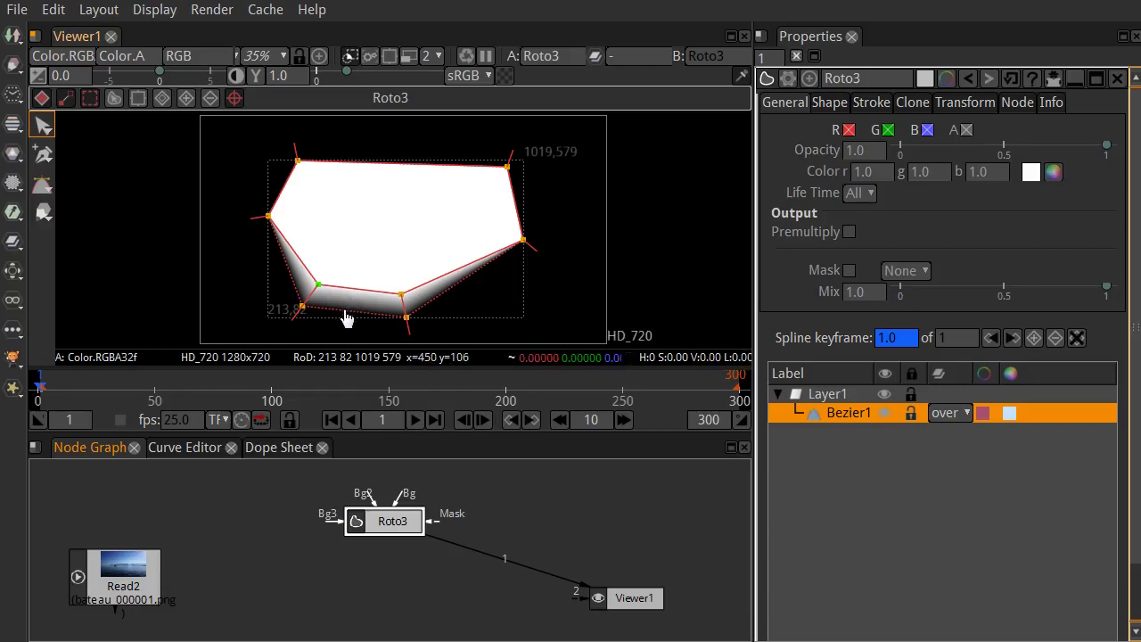
left_click_drag(405, 317, 425, 336)
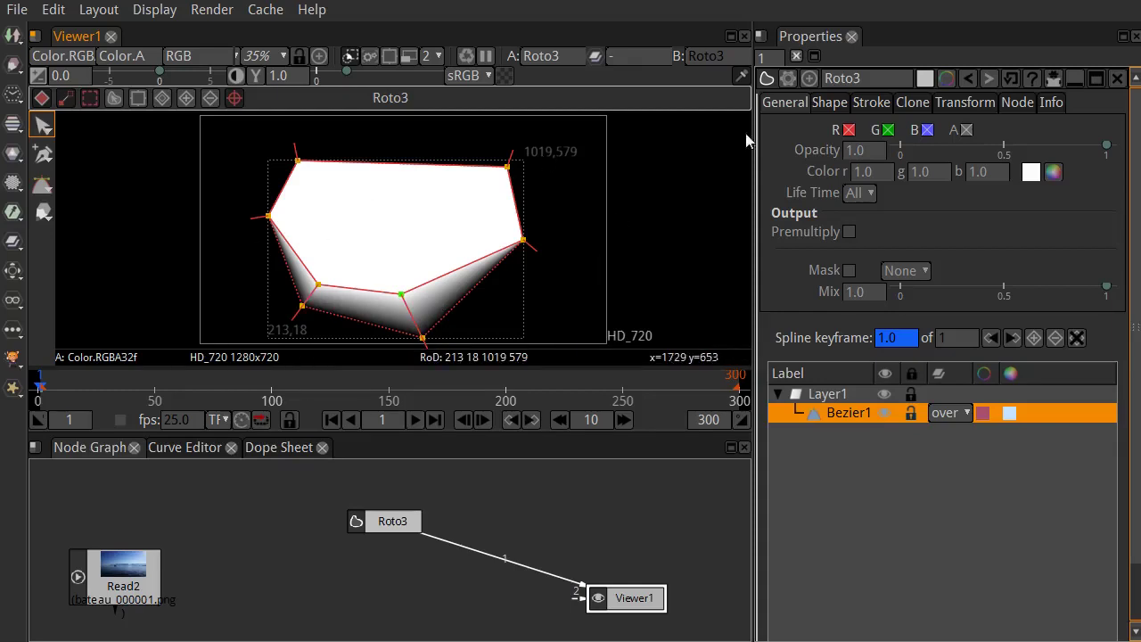
Disable the Roto node's R, G and B output channels and show the Read node's boat image in the viewer
left_click(849, 130)
left_click(888, 130)
left_click(927, 131)
left_click(125, 567)
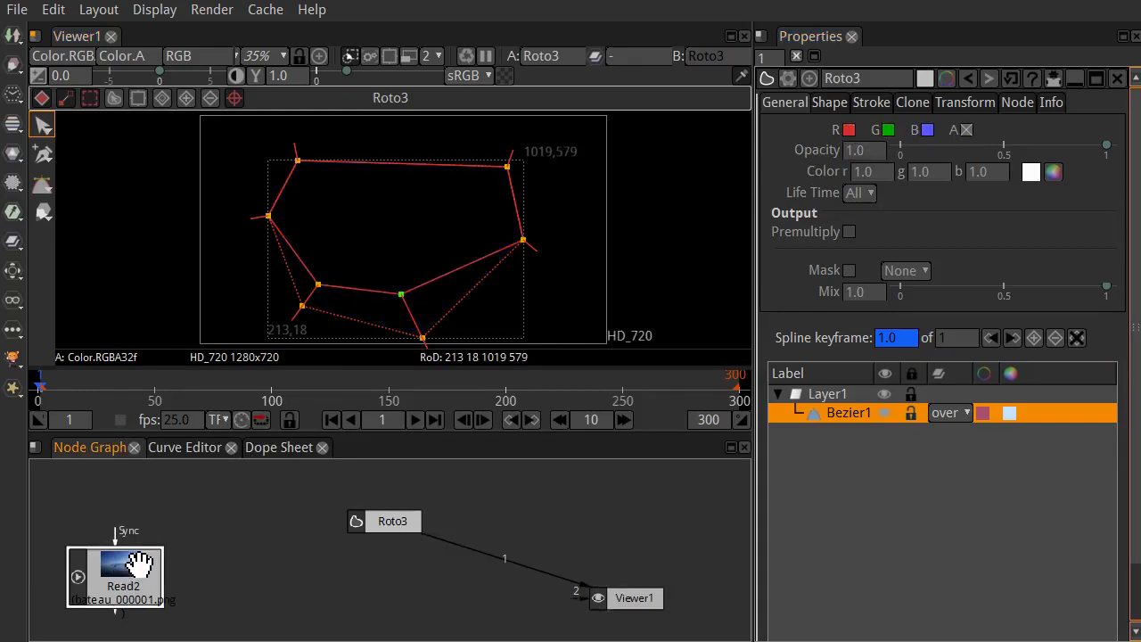
key("1")
Adjust the lowest feather point and pull feather points outward from the shape's two right-hand points
mouse_move(423, 337)
left_mouse_down()
mouse_move(426, 322)
mouse_move(412, 321)
mouse_move(430, 327)
left_mouse_up()
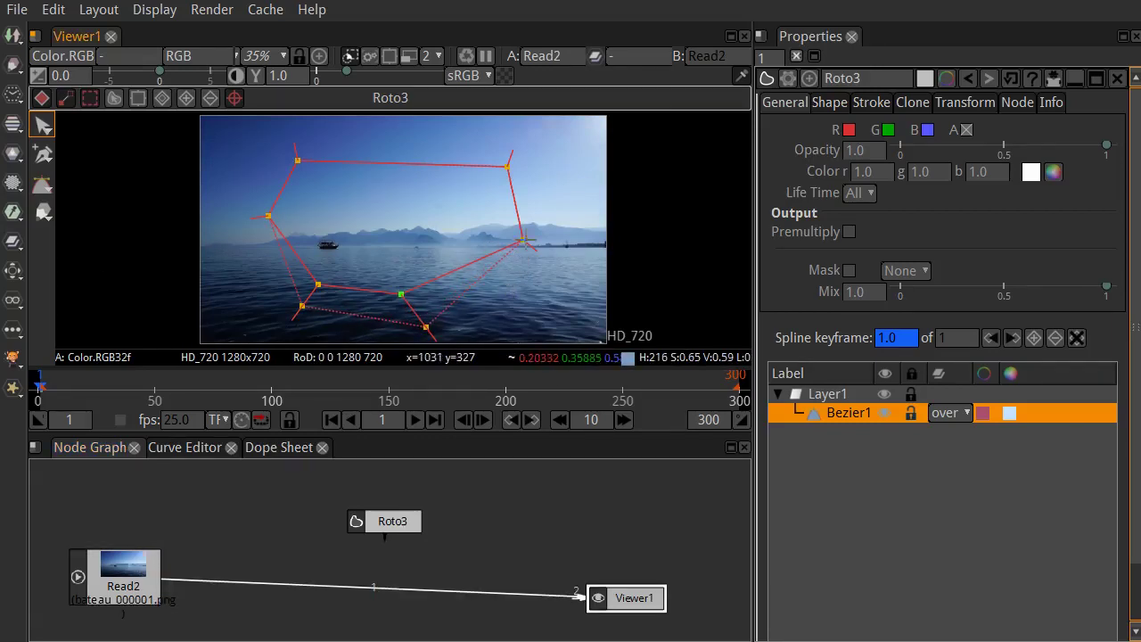
mouse_move(531, 245)
left_mouse_down()
mouse_move(557, 245)
mouse_move(546, 252)
left_mouse_up()
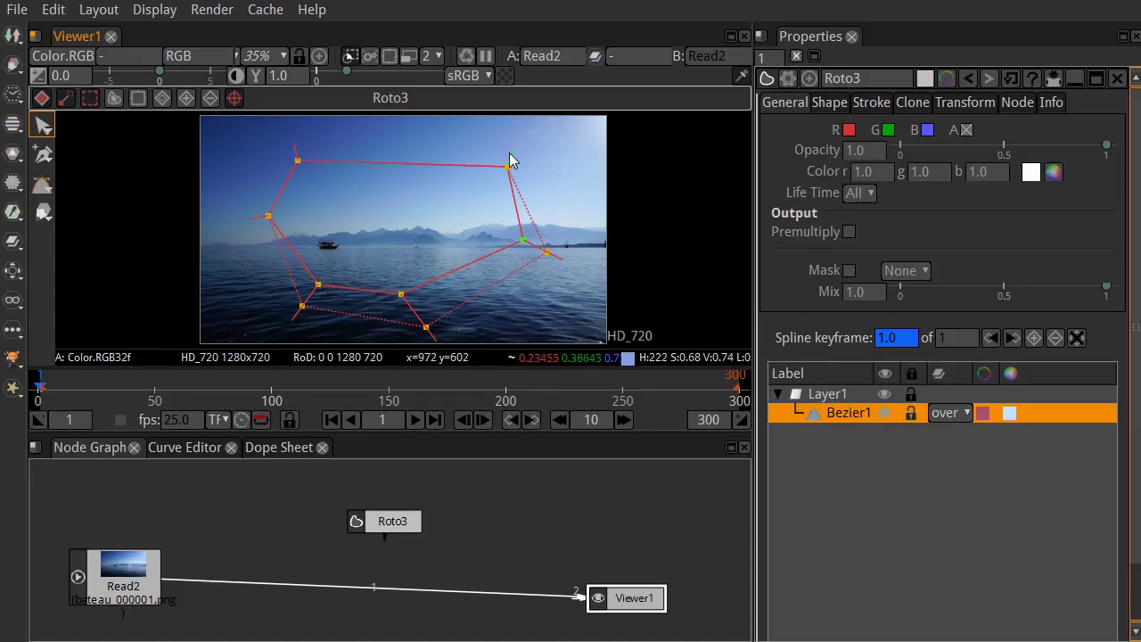
mouse_move(449, 165)
left_mouse_down()
mouse_move(443, 183)
mouse_move(461, 160)
mouse_move(449, 167)
left_mouse_up()
mouse_move(548, 253)
left_mouse_down()
mouse_move(560, 221)
mouse_move(550, 254)
left_mouse_up()
Move the shape's lower-right point inward and remove the feather from the selected Bezier
left_click_drag(523, 242, 495, 242)
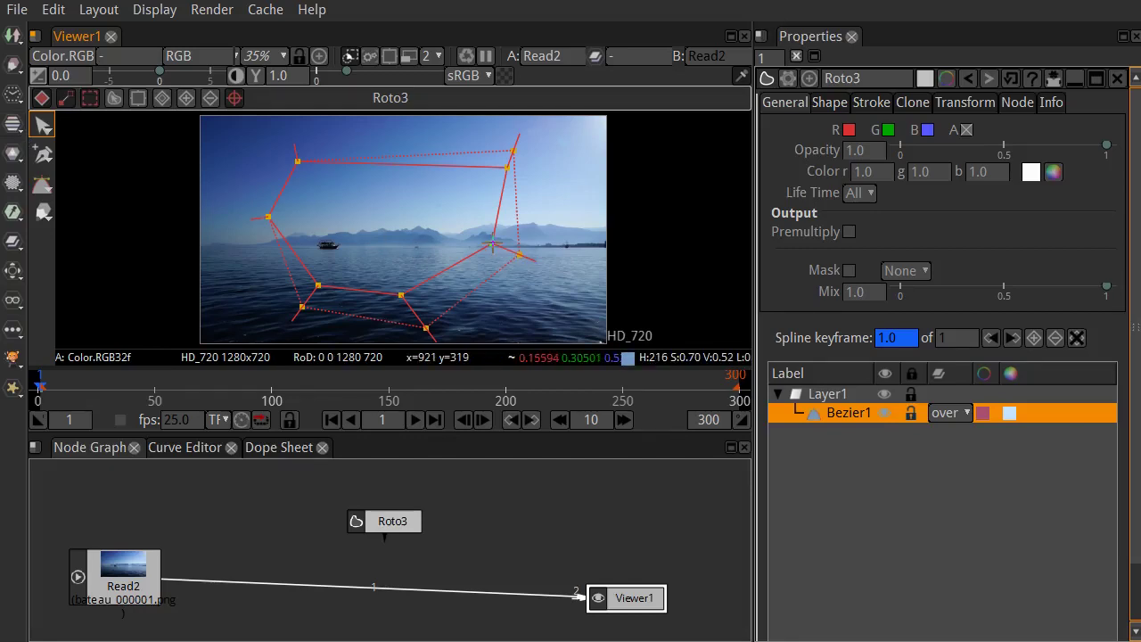
right_click(492, 242)
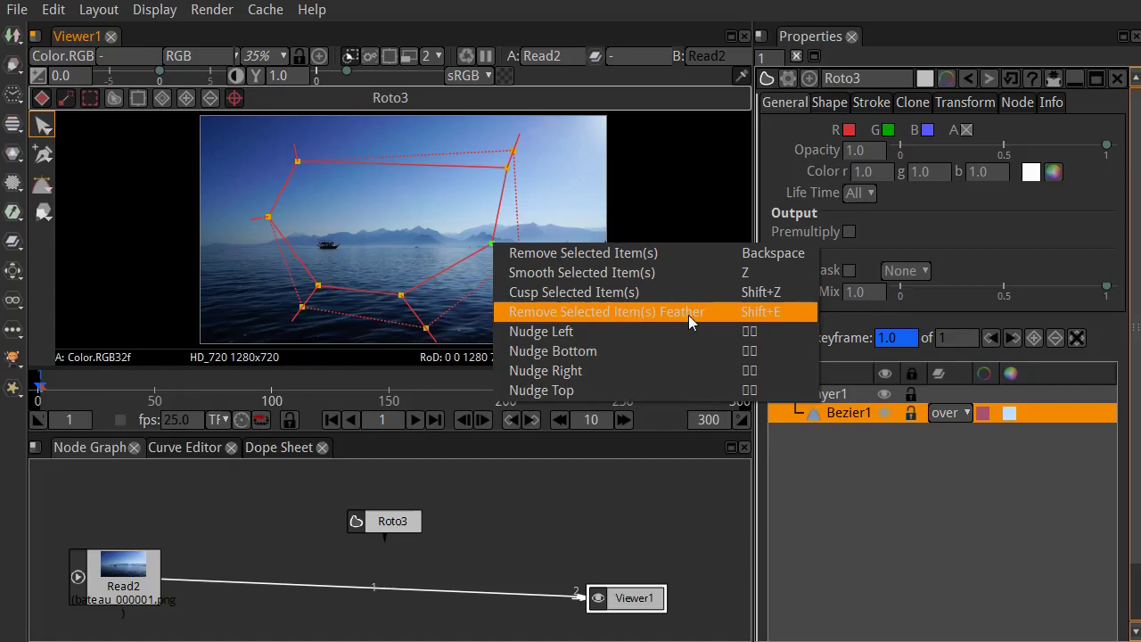
left_click(785, 317)
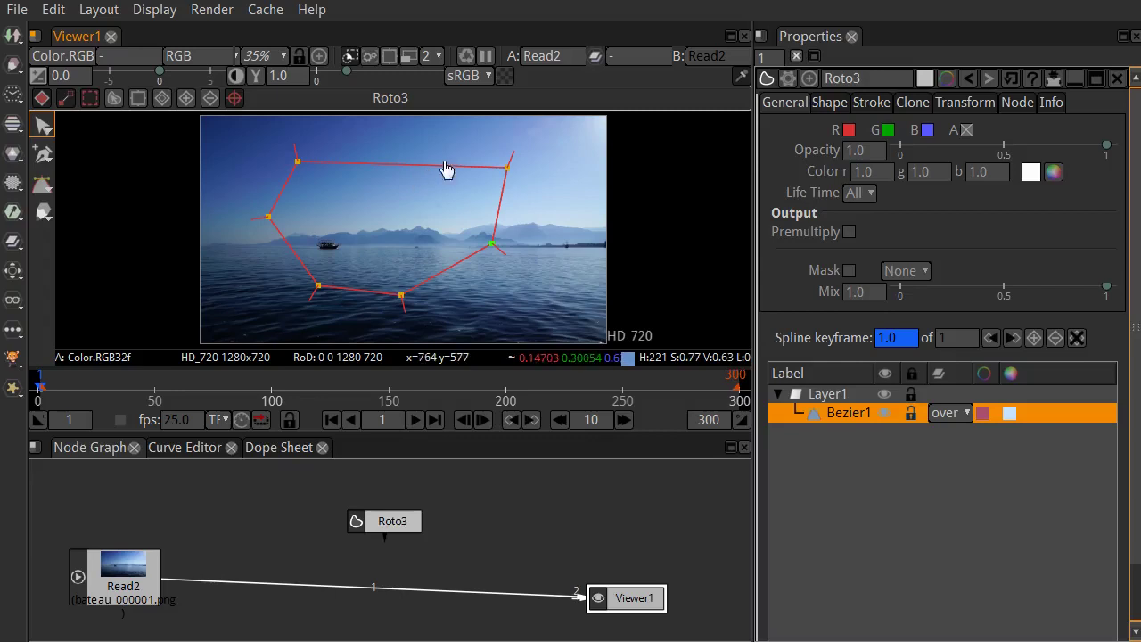
Pull new feather points outward from the shape's two right-hand points and its two lowest points
left_click_drag(510, 160, 545, 153)
left_click_drag(493, 244, 529, 280)
left_click_drag(400, 309, 403, 337)
left_click_drag(309, 300, 292, 316)
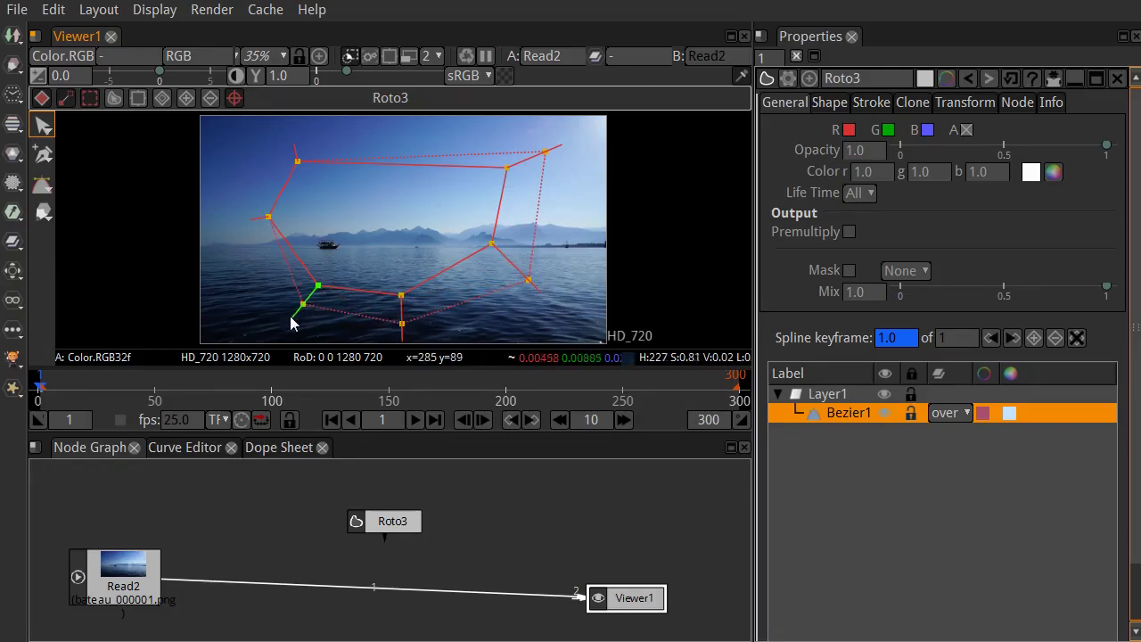
Remove the pulled-out feather points from the shape's right-hand and lowest points one by one with the Remove Feather Point tool
left_click(41, 130)
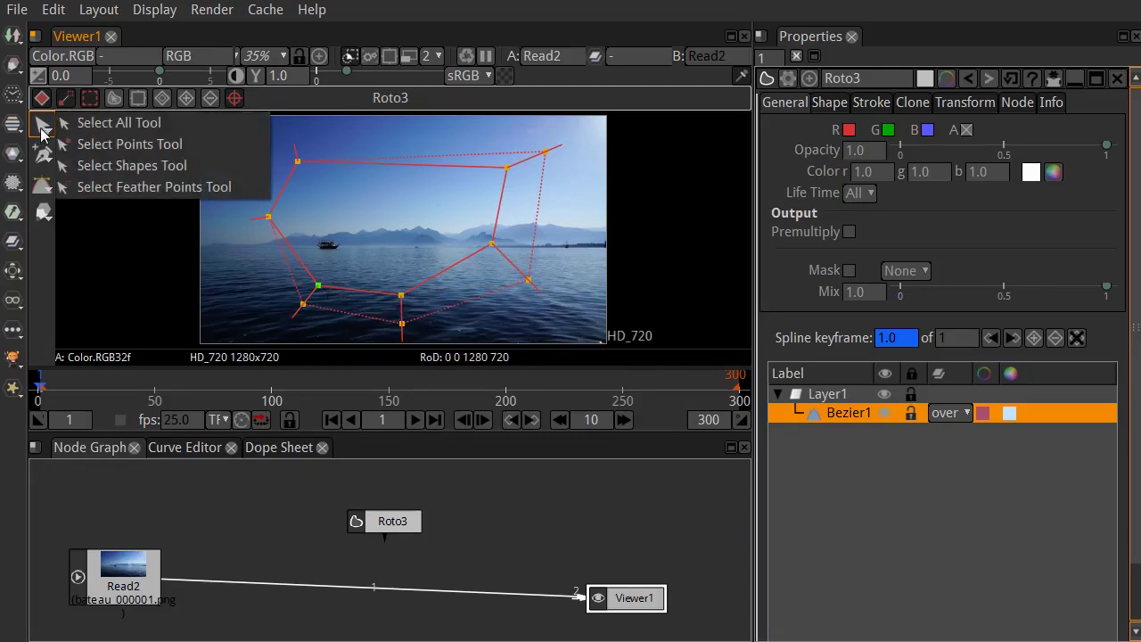
left_click(41, 162)
left_click(41, 162)
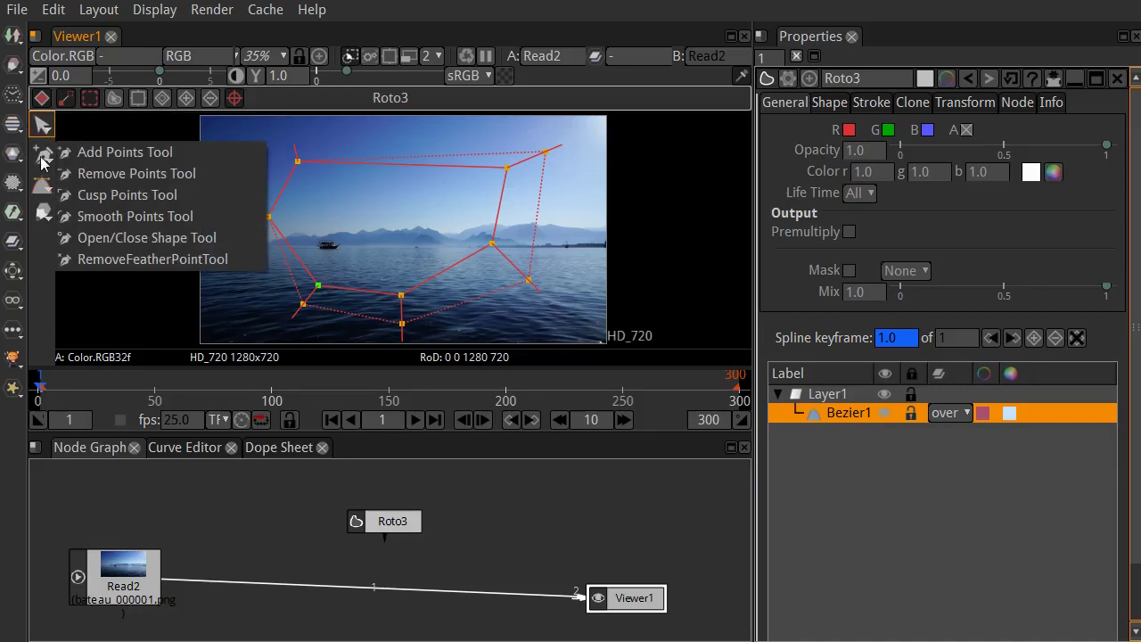
left_click(94, 260)
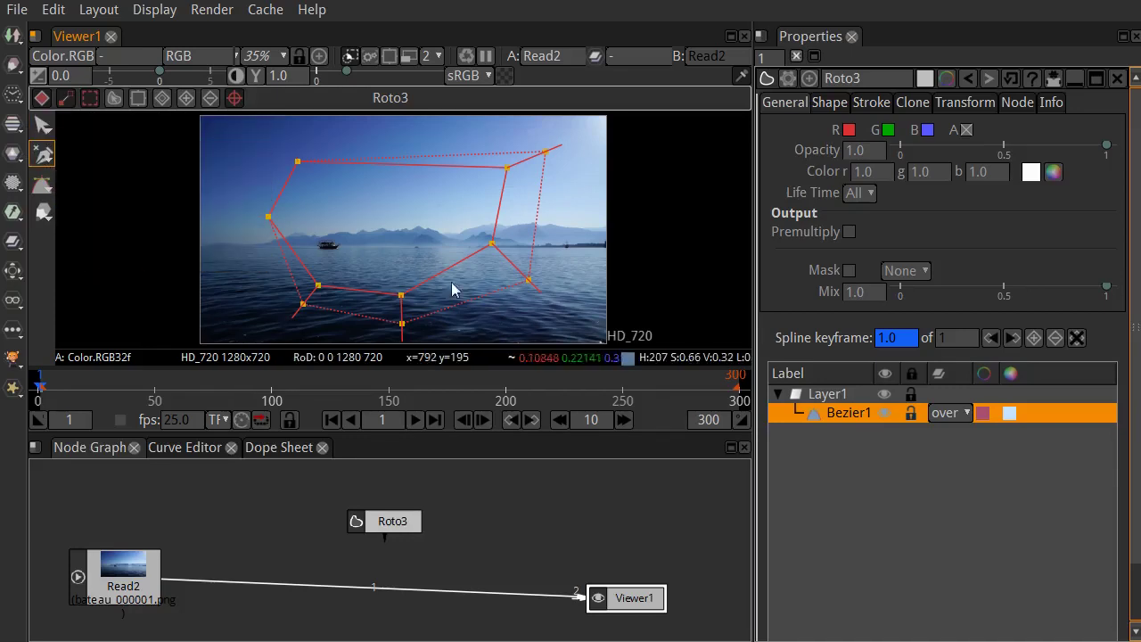
left_click(527, 281)
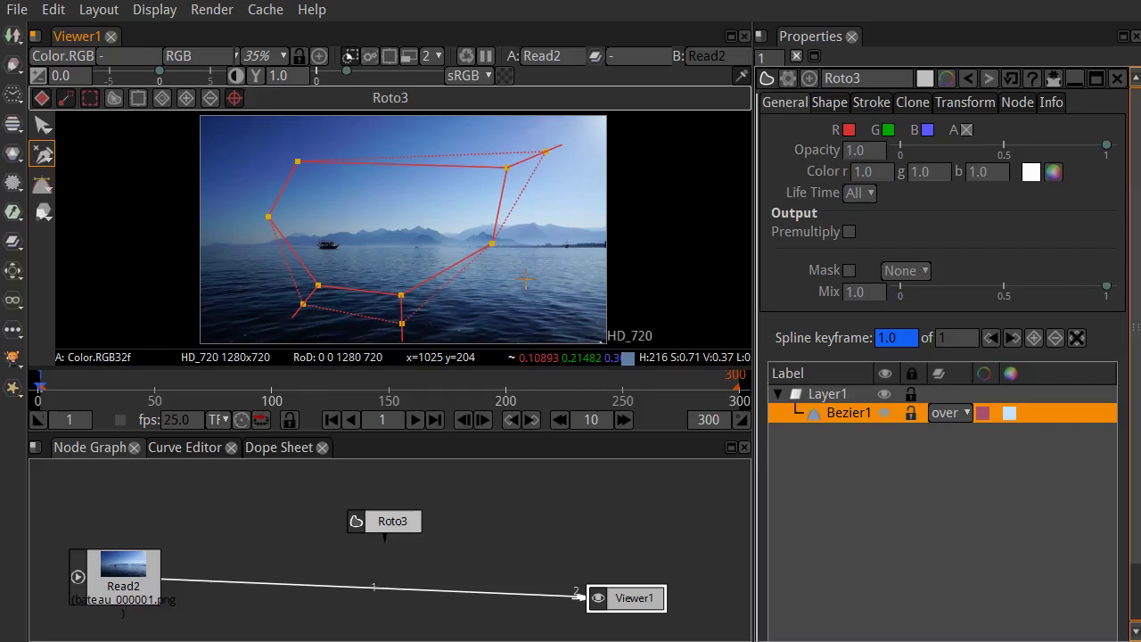
left_click(540, 162)
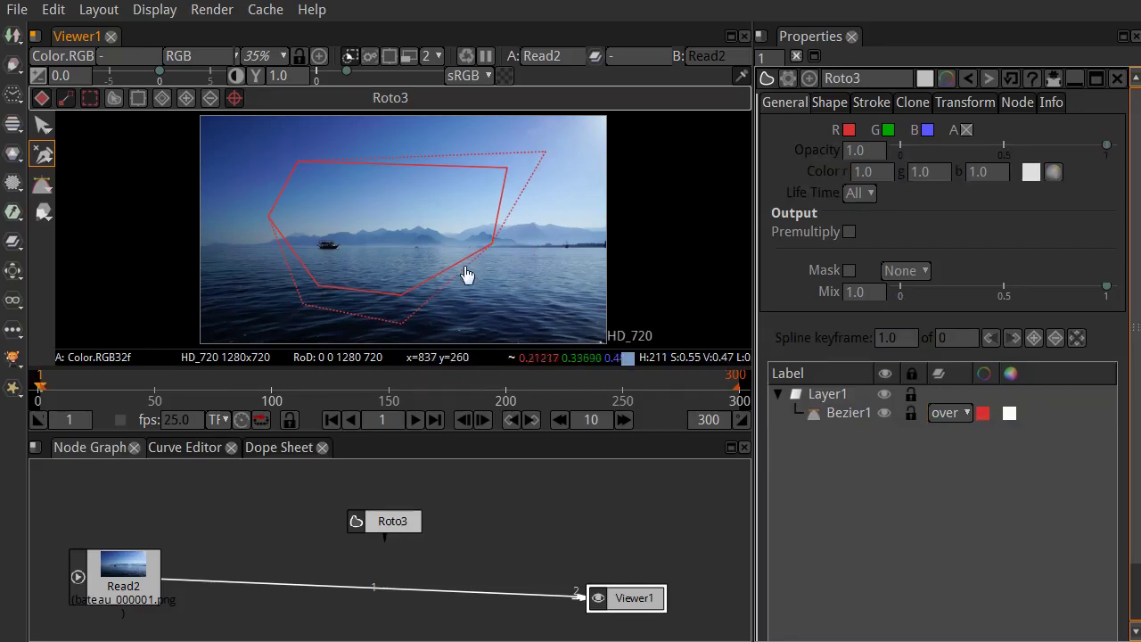
left_click(544, 162)
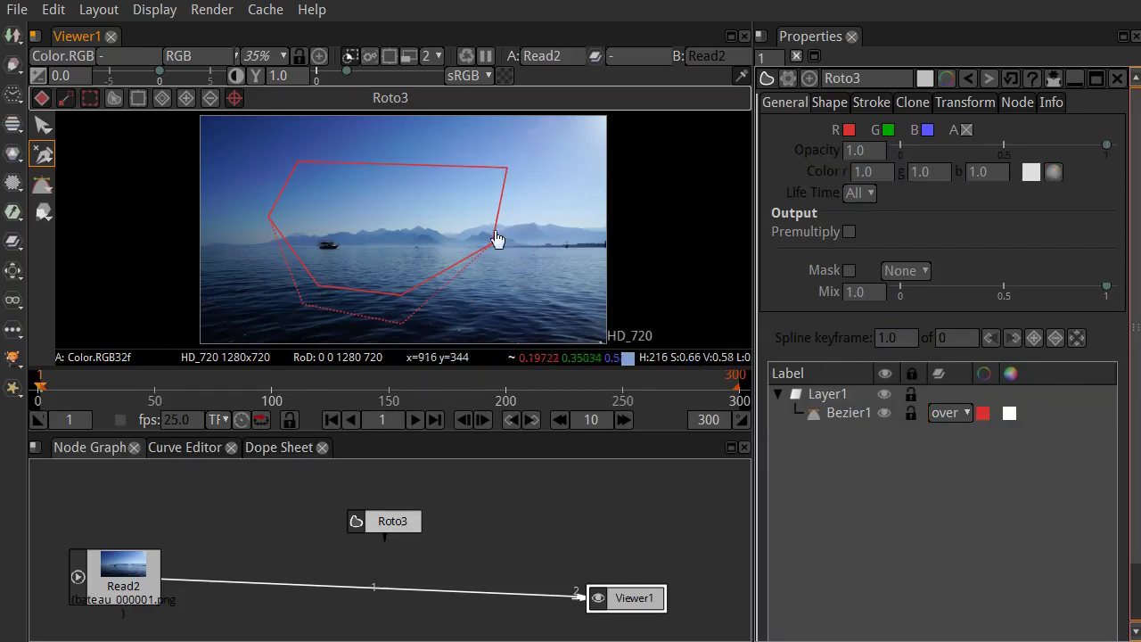
left_click(402, 325)
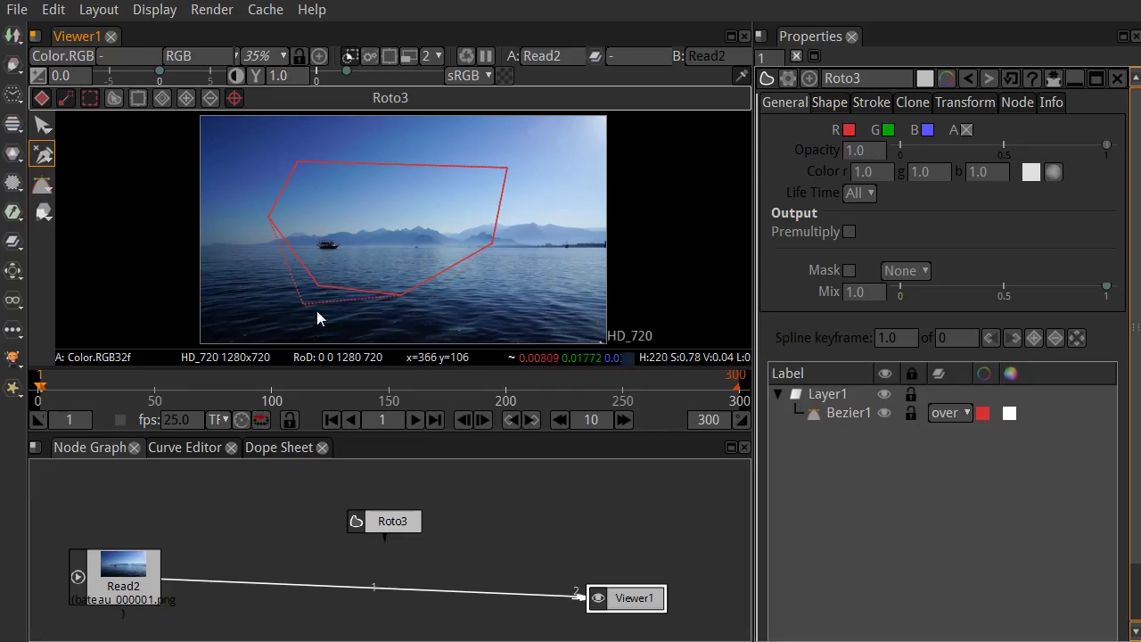
Try to add a point on the Bezier's top edge with the Add Points tool, and select the Roto3 node
left_click(42, 157)
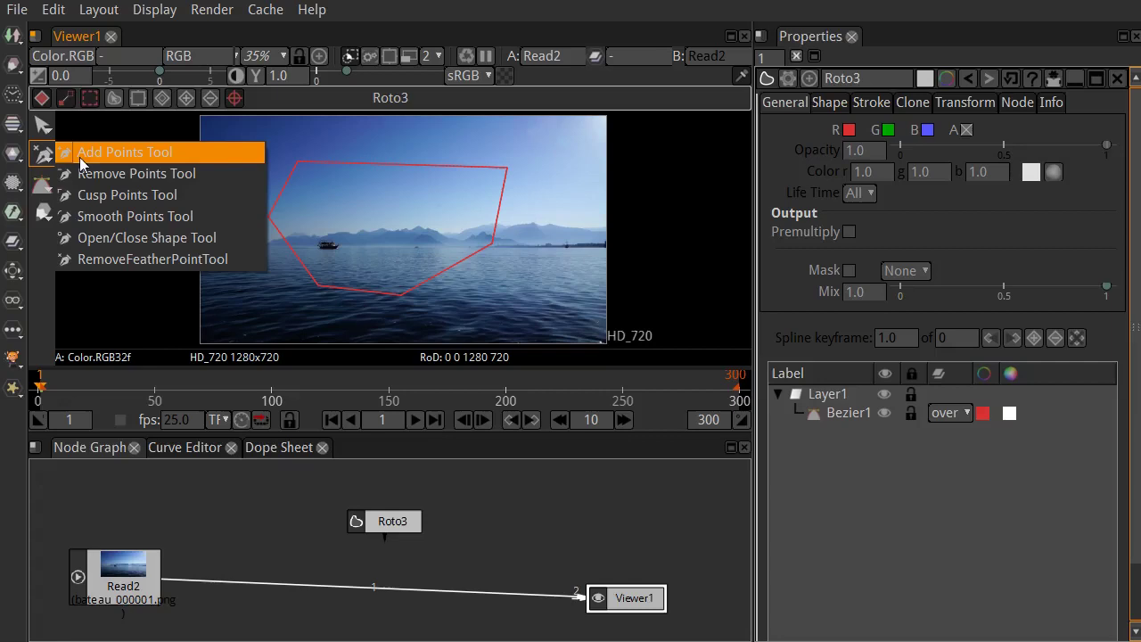
left_click(197, 155)
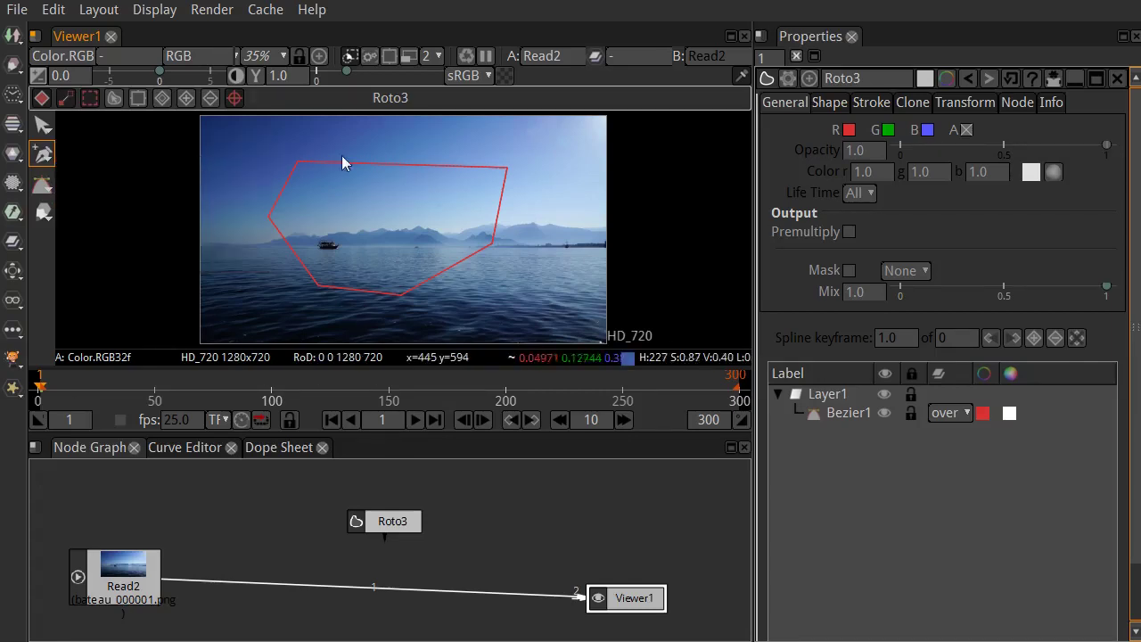
left_click(42, 156)
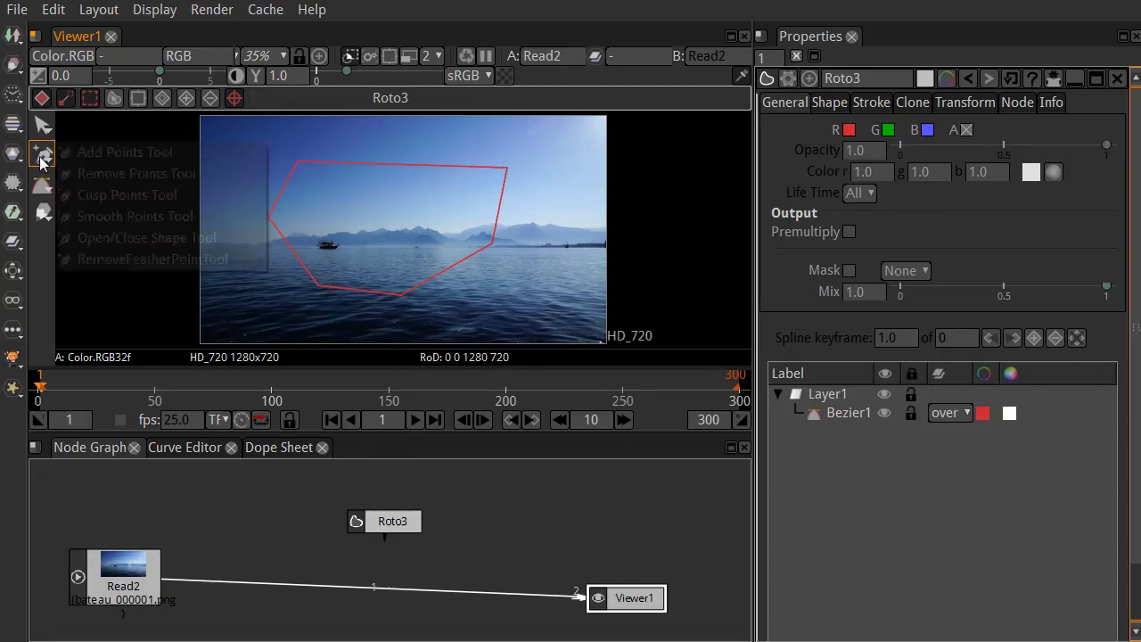
left_click(378, 170)
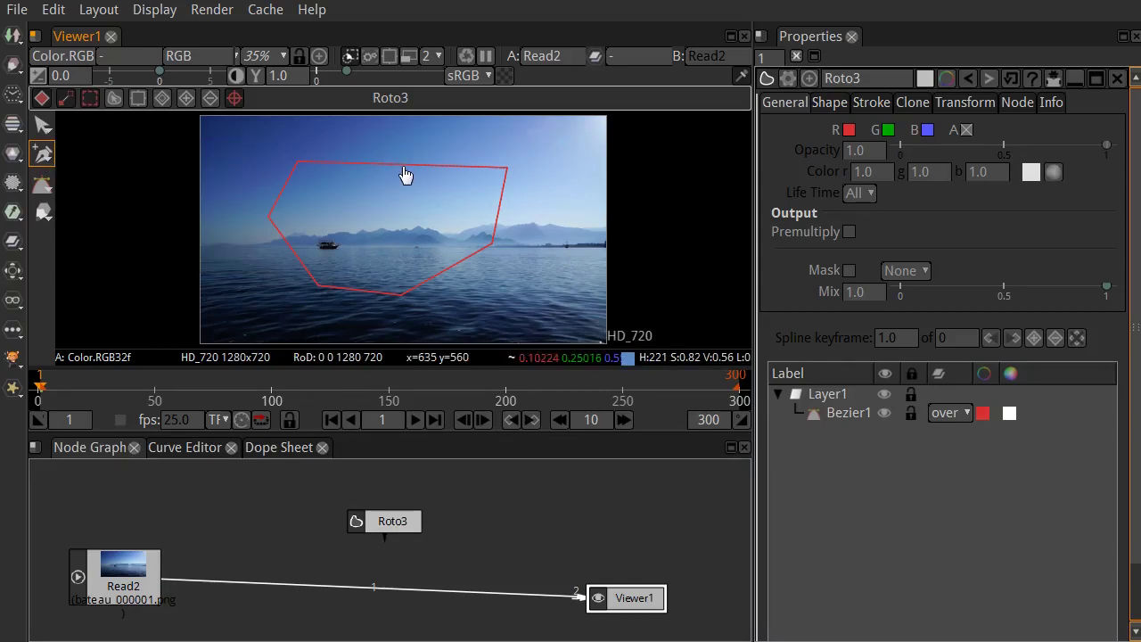
left_click(386, 521)
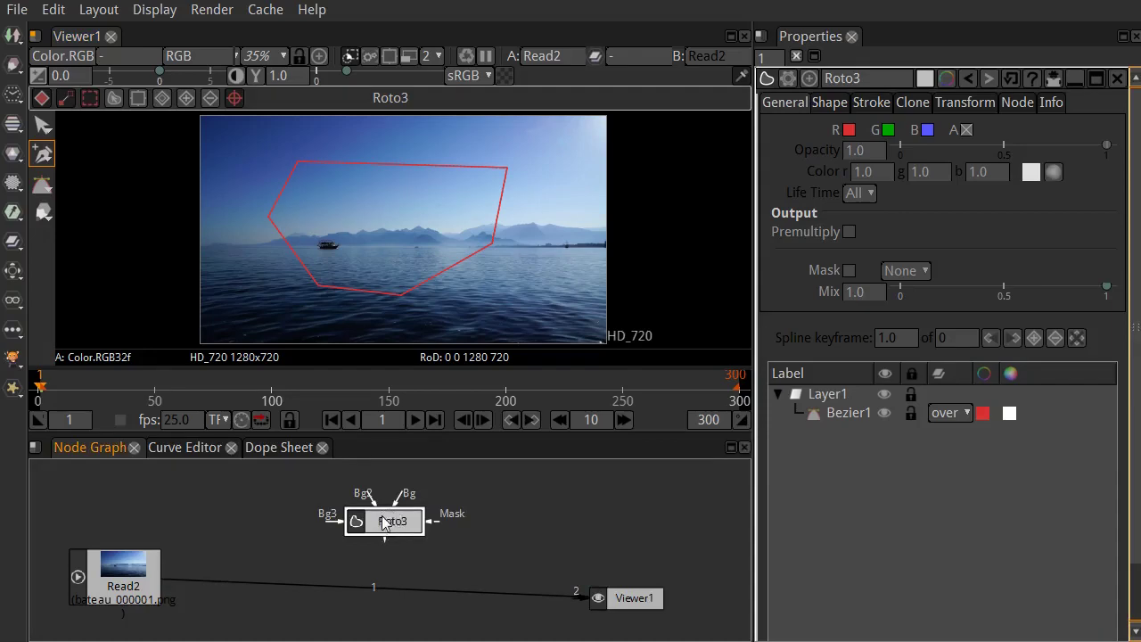
Select the whole Bezier with the Select All tool and move it slightly up and to the left over the image
left_click(43, 126)
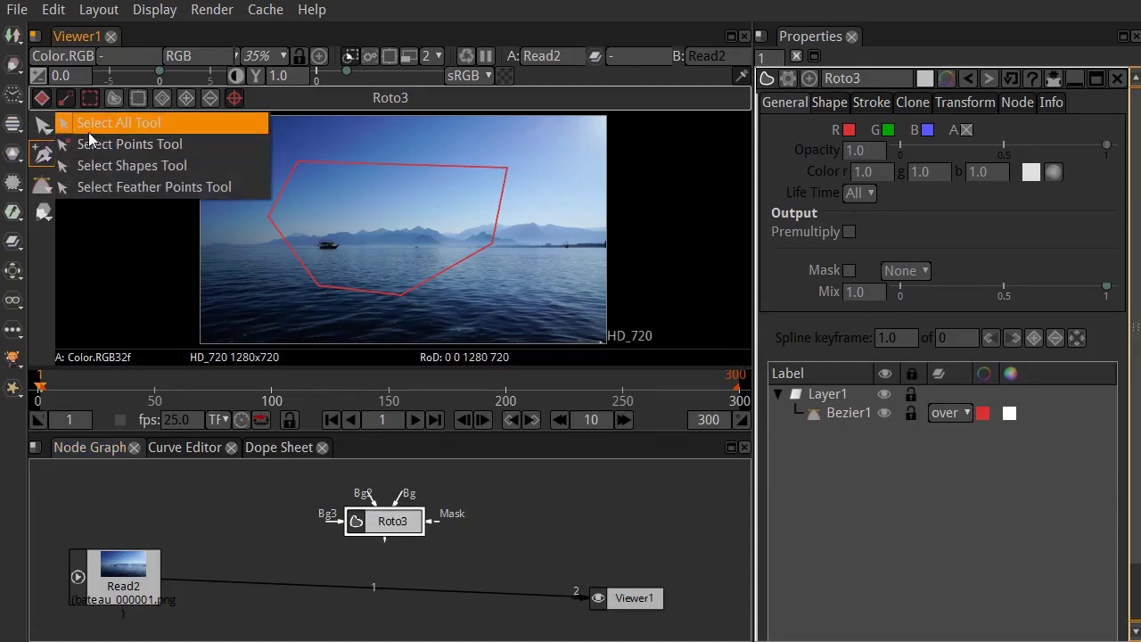
left_click(125, 117)
left_click(374, 170)
left_click_drag(374, 169, 340, 159)
Add a new point on each of the Bezier's six edges with the Add Points tool
left_click(43, 154)
left_click(360, 157)
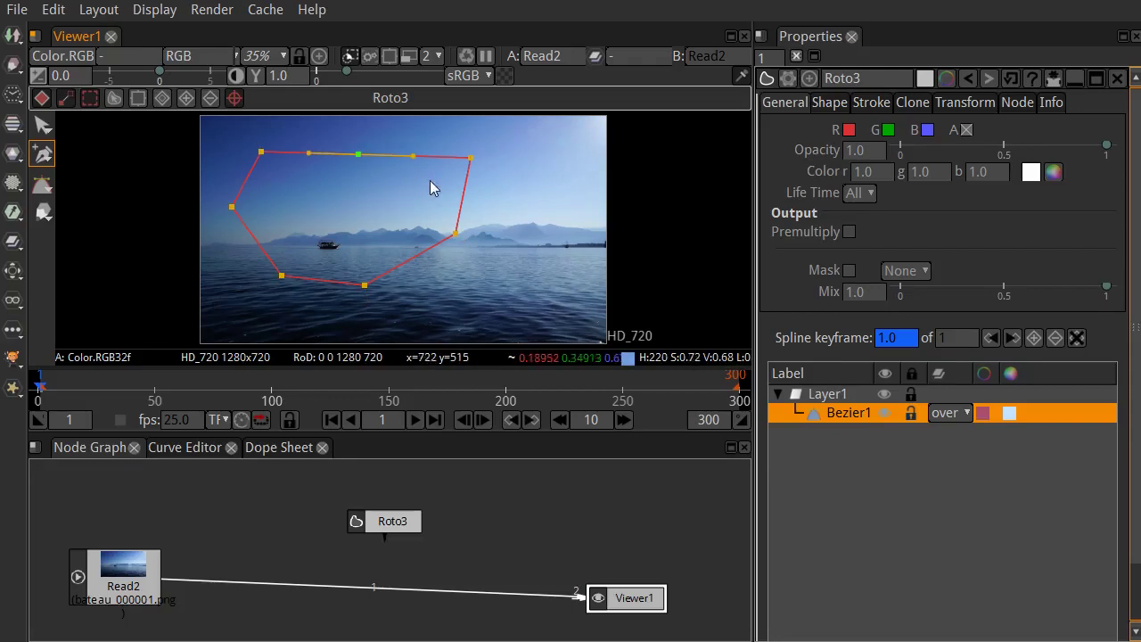
left_click(245, 183)
left_click(322, 281)
left_click(414, 258)
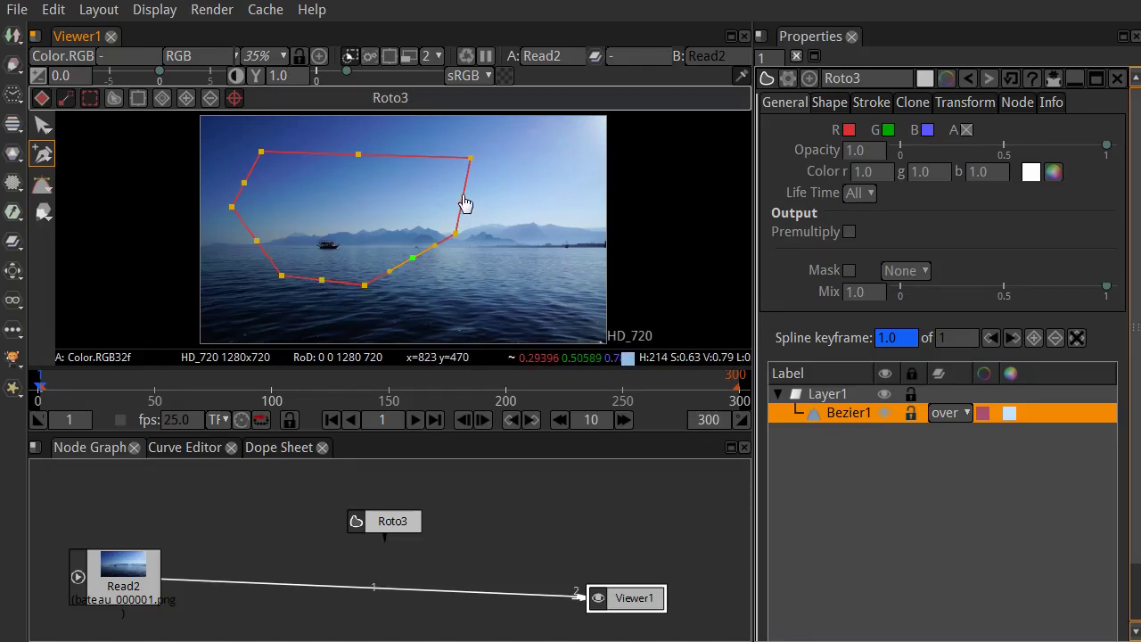
left_click(463, 191)
Pull feather up from the top middle point, shift the whole Bezier right and down, and curve its right side outward by moving two points
left_click(38, 119)
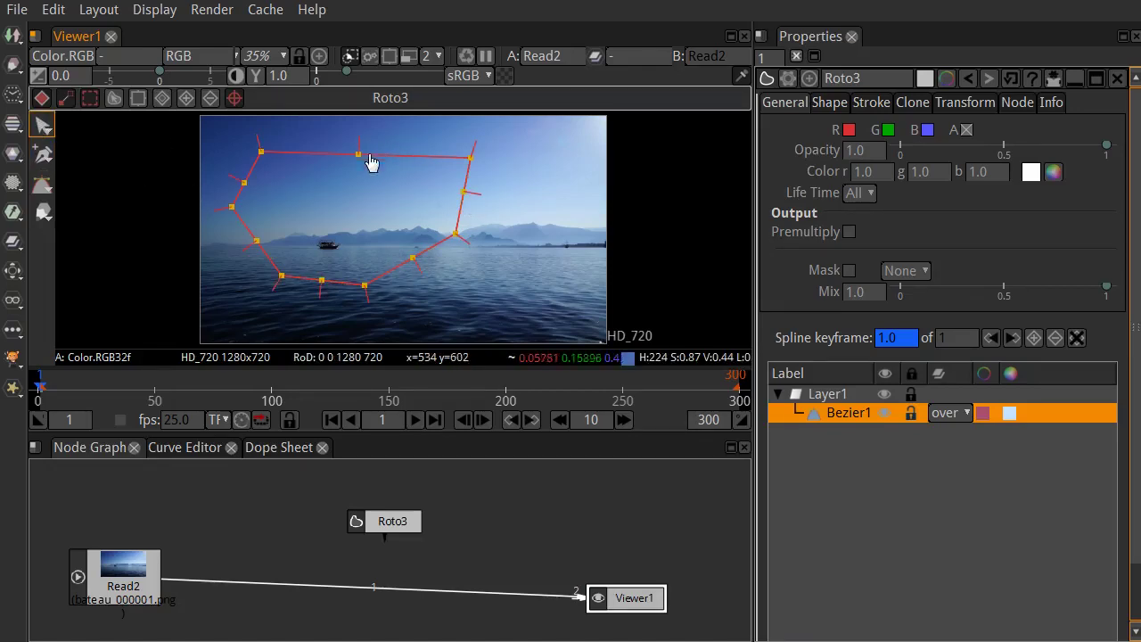
mouse_move(356, 153)
left_mouse_down()
mouse_move(352, 194)
mouse_move(364, 151)
left_mouse_up()
left_click_drag(353, 194, 356, 150)
left_click_drag(425, 158, 467, 186)
mouse_move(455, 289)
left_mouse_down()
mouse_move(474, 298)
mouse_move(455, 301)
left_mouse_up()
mouse_move(504, 214)
left_mouse_down()
mouse_move(535, 229)
mouse_move(524, 217)
left_mouse_up()
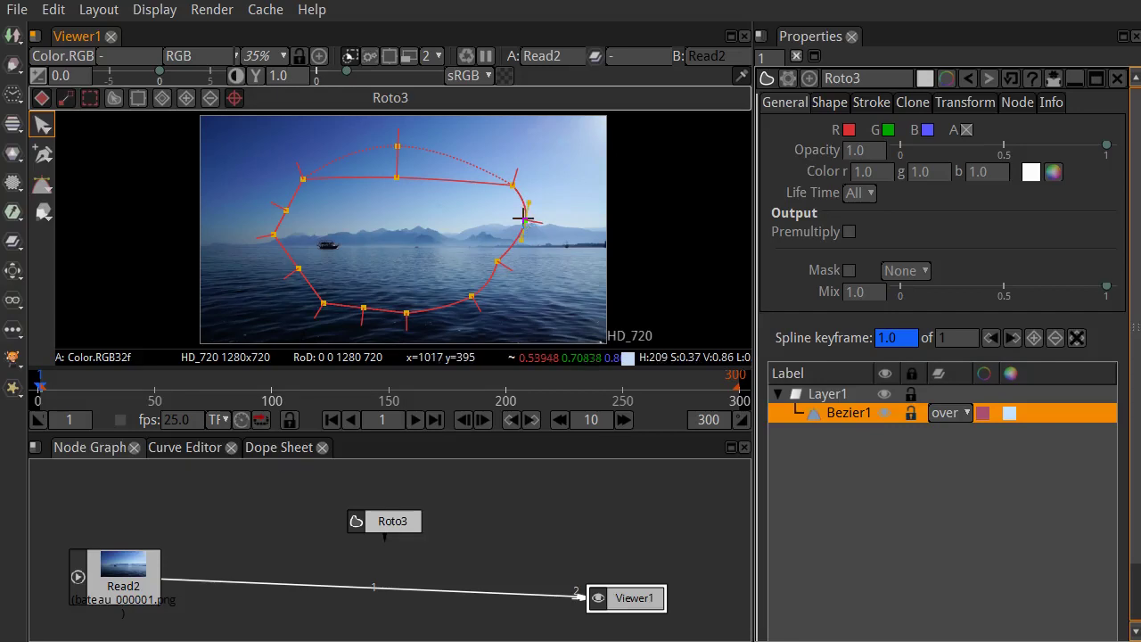
Smooth the Bezier's corner points around the outline with the Smooth Points tool
right_click(308, 175)
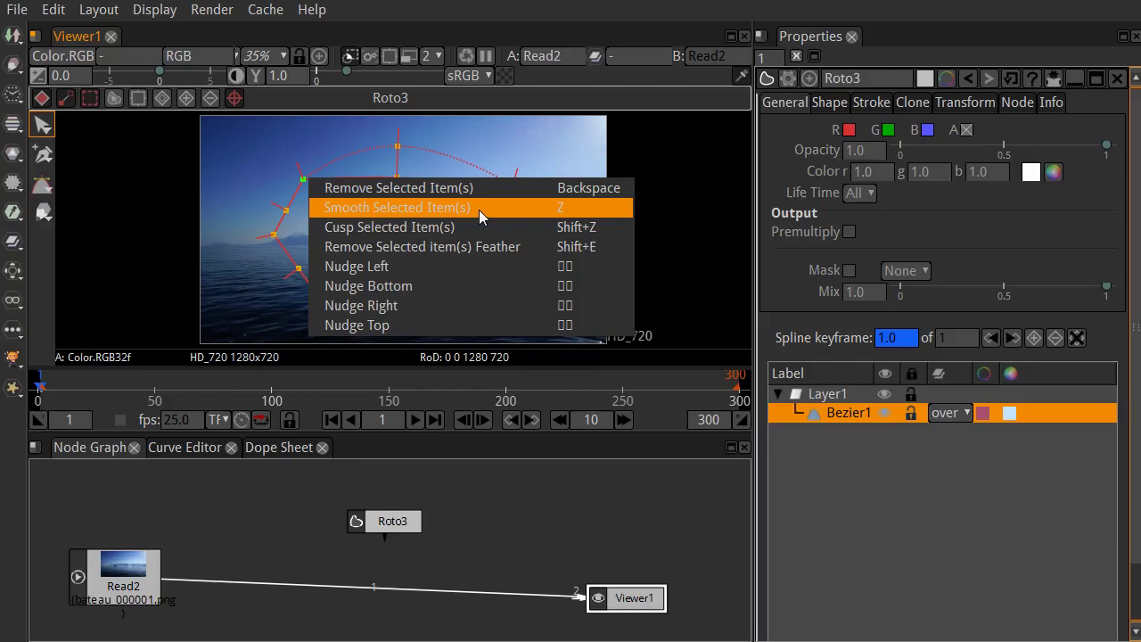
left_click(43, 309)
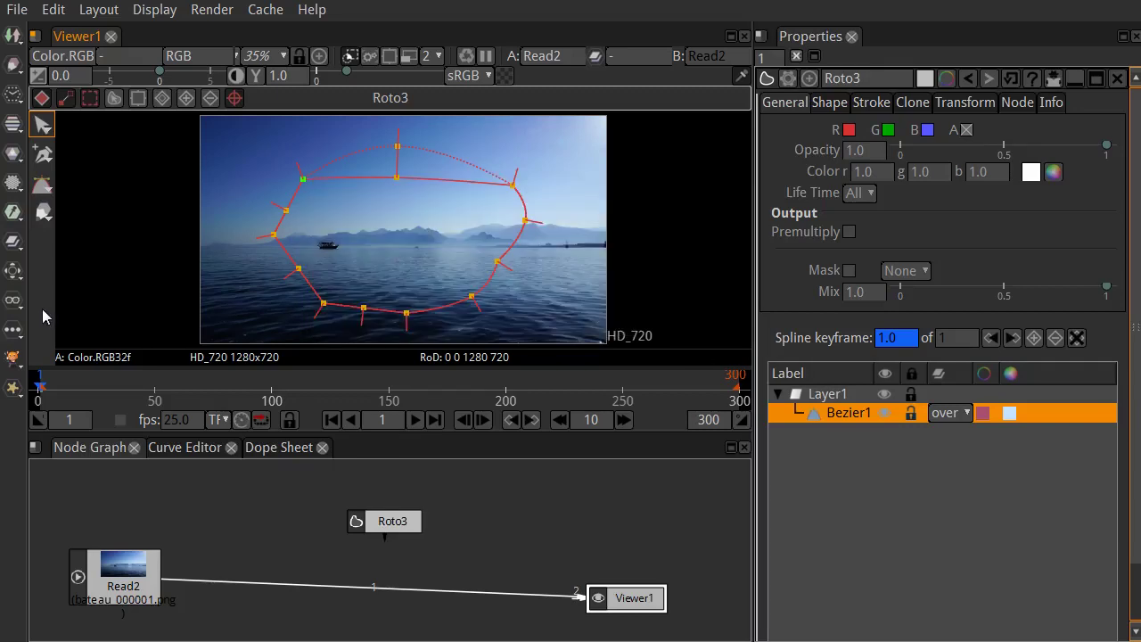
left_click(42, 159)
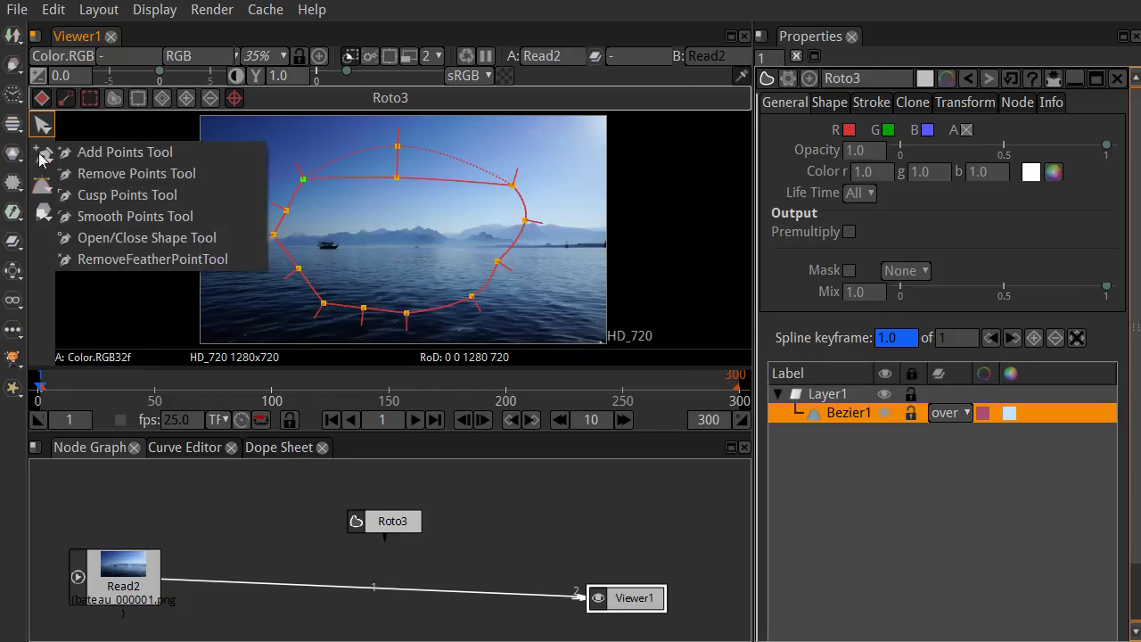
left_click(119, 216)
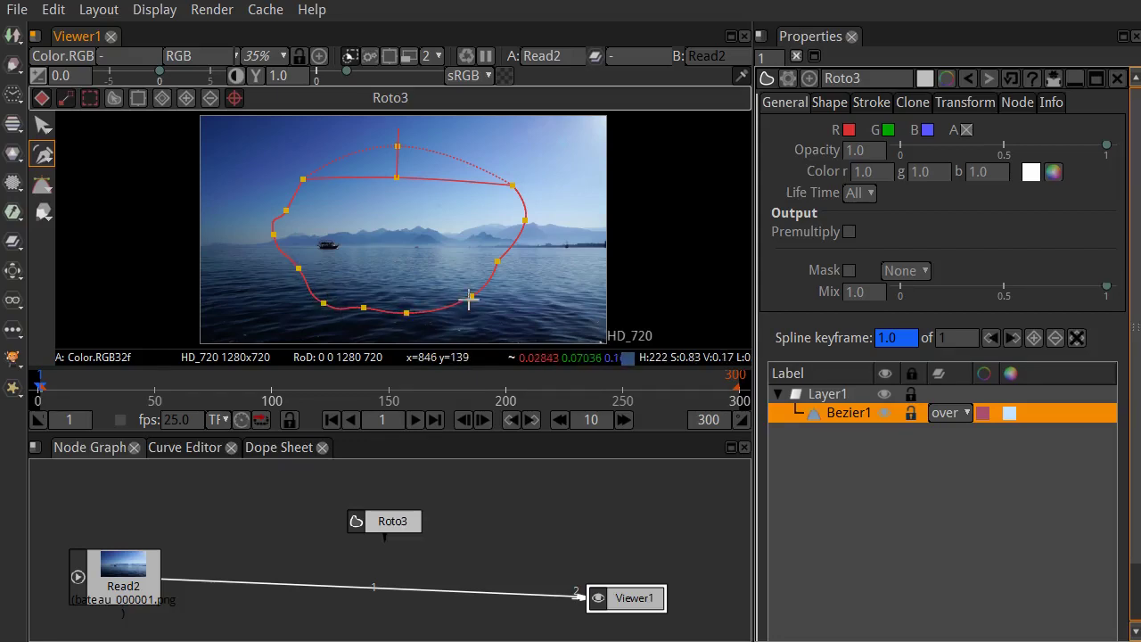
left_click_drag(513, 184, 507, 188)
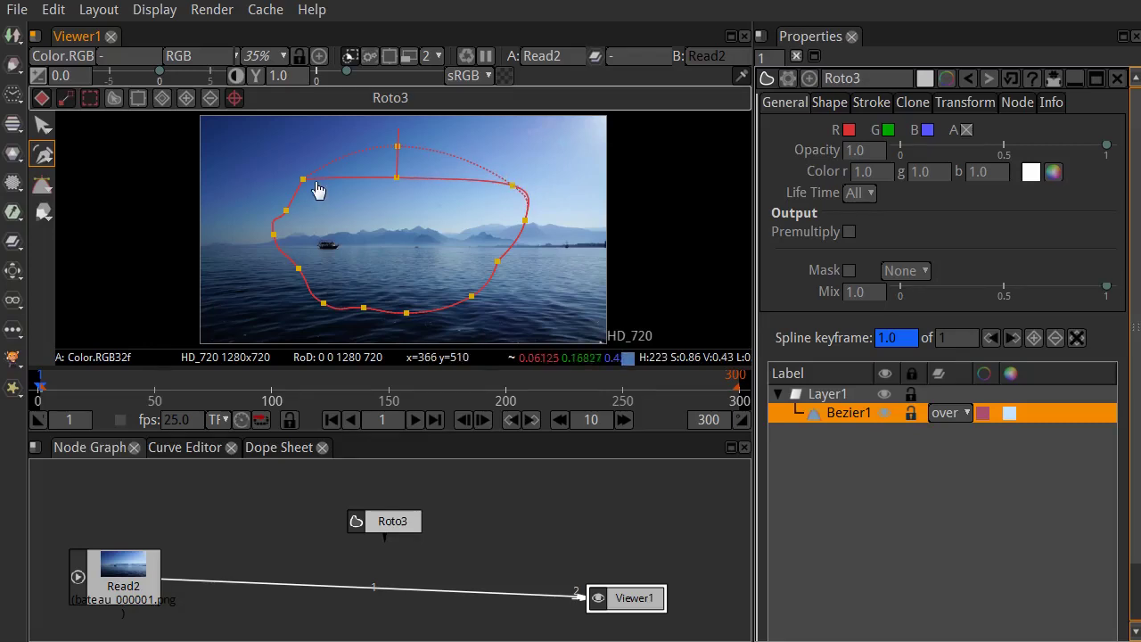
Move the Bezier's upper-left point outward, up and to the left, and delete it
left_click(42, 126)
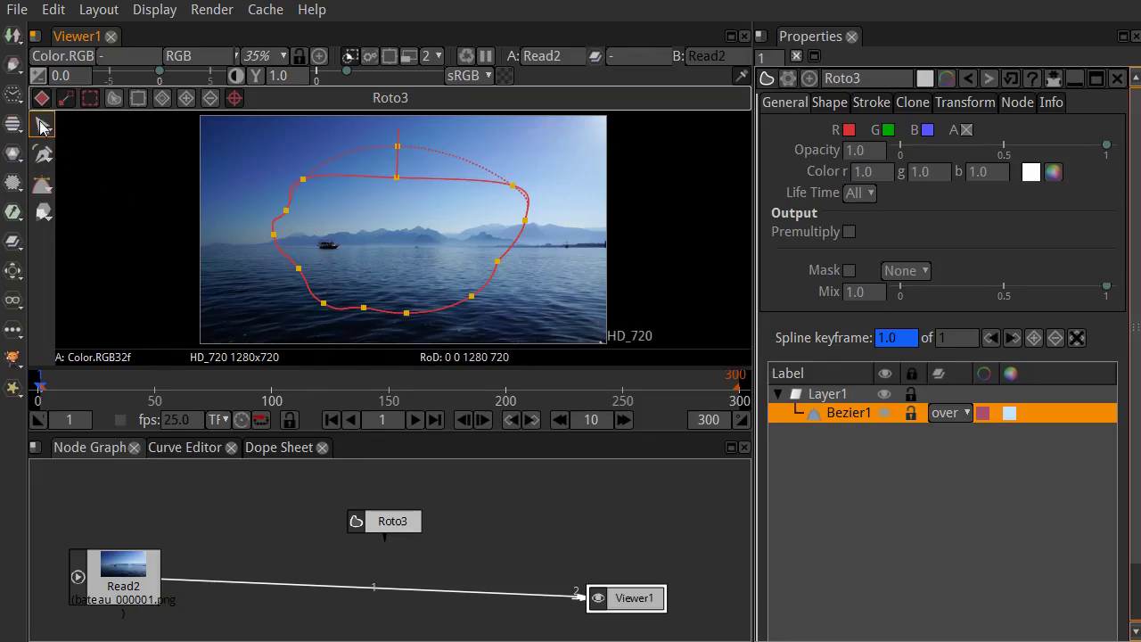
left_click(326, 174)
left_click(302, 176)
left_click_drag(329, 172, 283, 167)
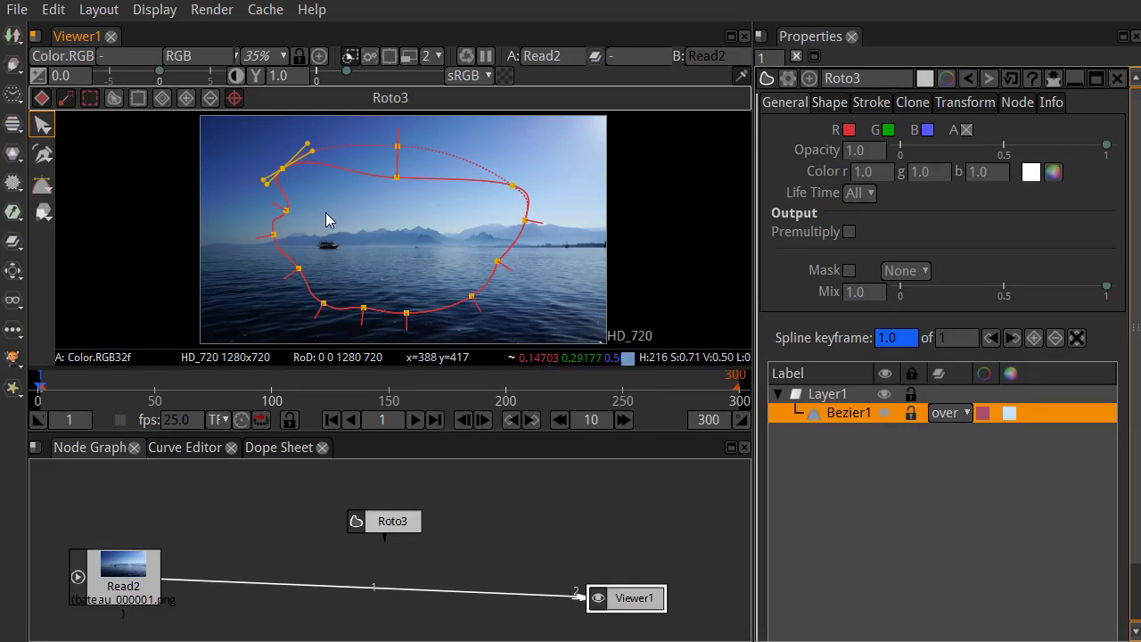
key("Delete")
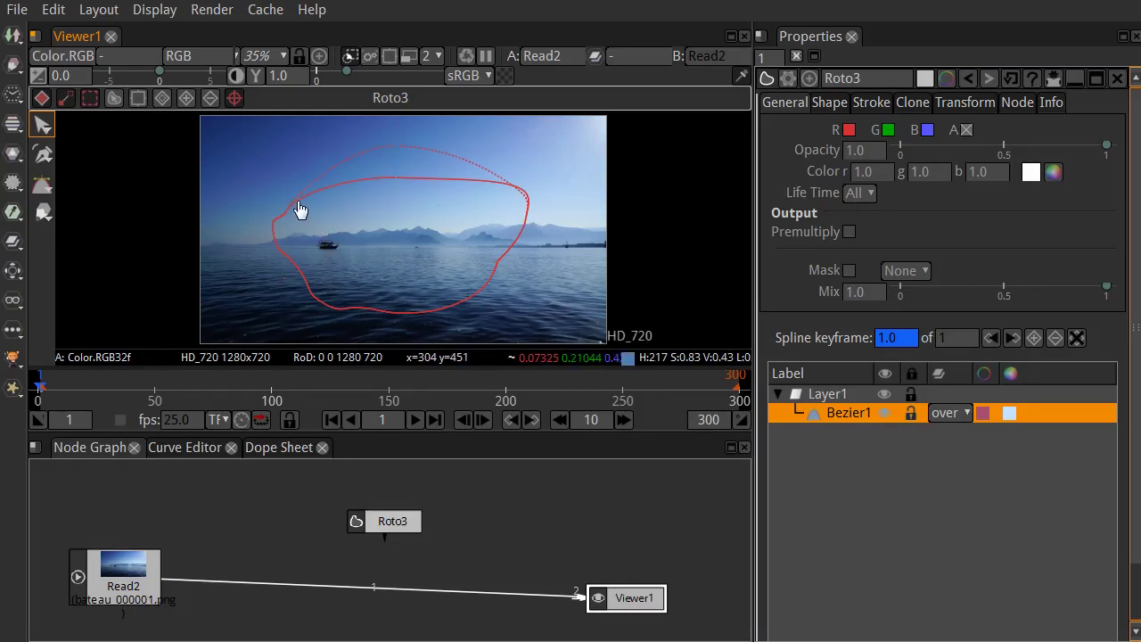
Move the remaining upper-left point up to form the shape's top corner and tilt its tangent handles to round the curve
left_click_drag(287, 208, 293, 167)
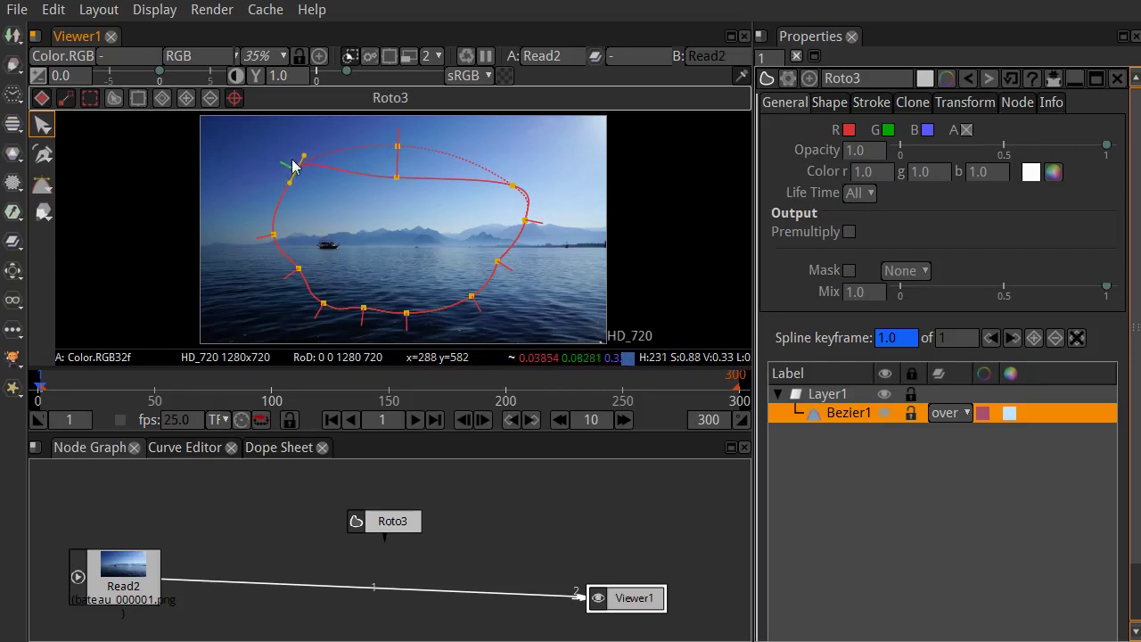
scroll(271, 185, "up", 10)
left_click_drag(406, 207, 414, 259)
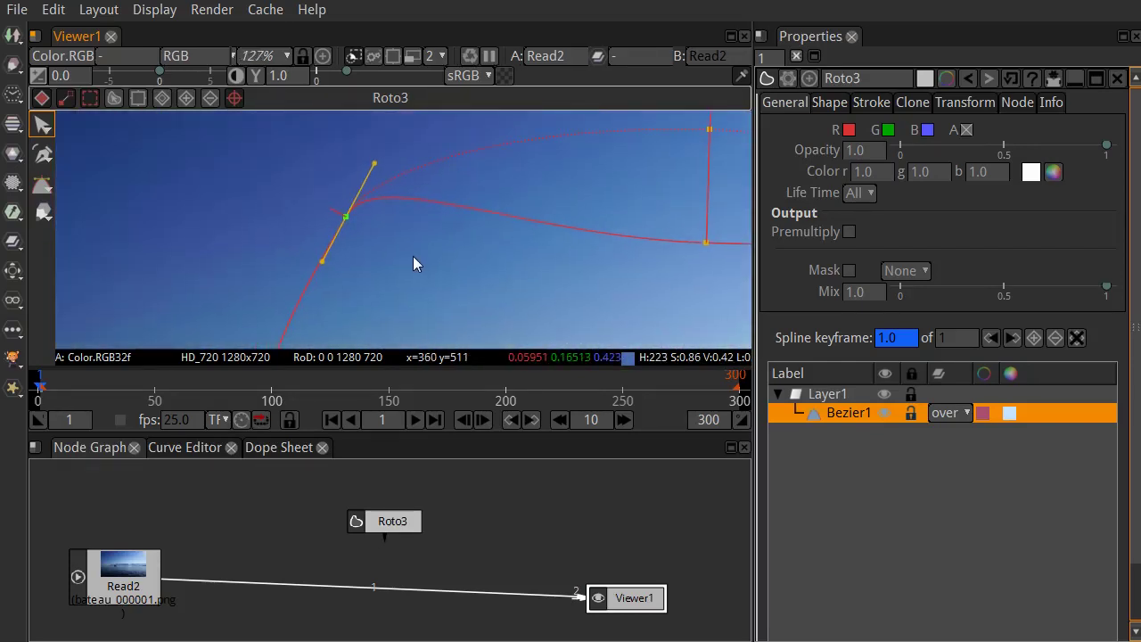
left_click_drag(373, 163, 413, 182)
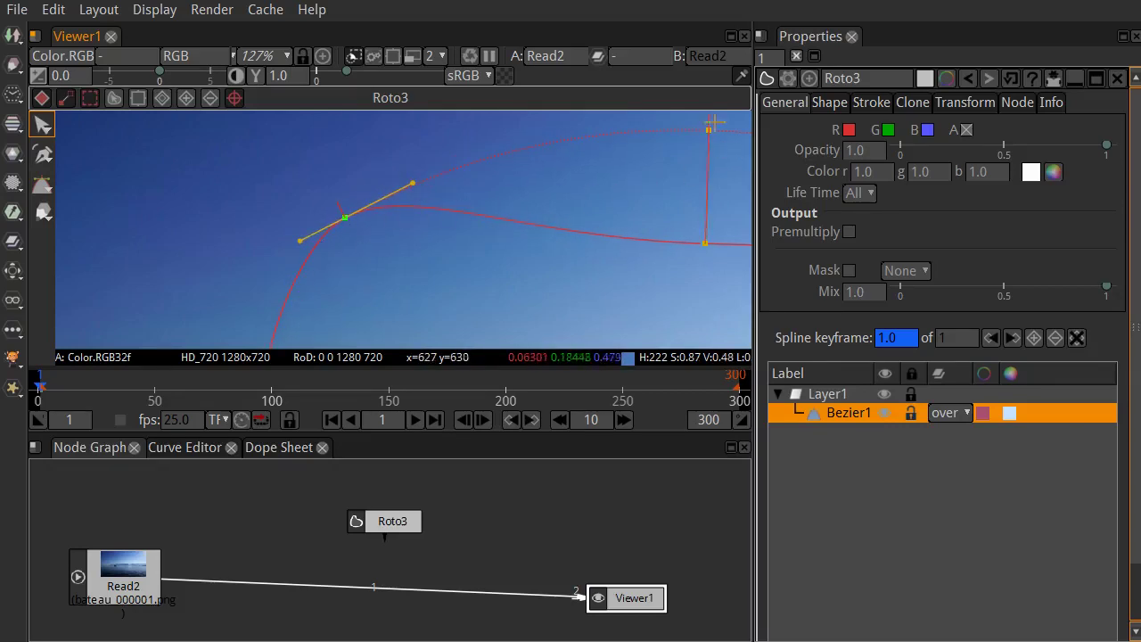
Move the lower-left point outward and rotate its tangent handles to a steeper angle
scroll(604, 300, "down", 5)
left_click_drag(545, 281, 398, 230)
left_click(445, 207)
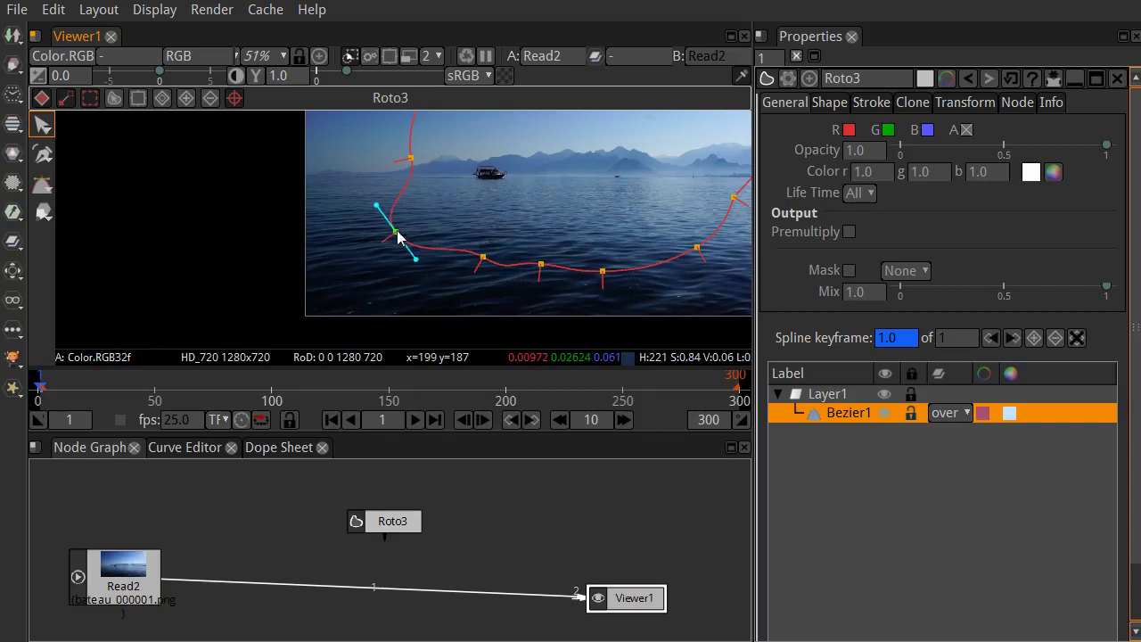
scroll(363, 230, "up", 4)
mouse_move(469, 288)
left_mouse_down()
mouse_move(399, 321)
mouse_move(486, 238)
mouse_move(458, 268)
mouse_move(437, 243)
mouse_move(575, 347)
mouse_move(482, 275)
left_mouse_up()
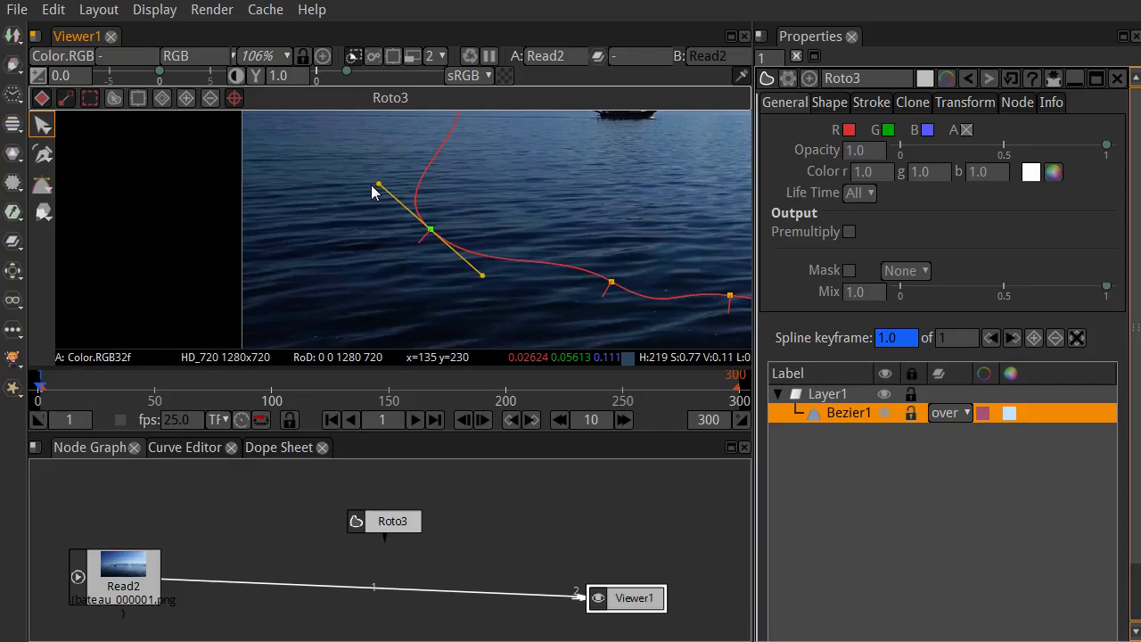
mouse_move(377, 181)
left_mouse_down()
mouse_move(423, 176)
mouse_move(413, 105)
mouse_move(384, 160)
left_mouse_up()
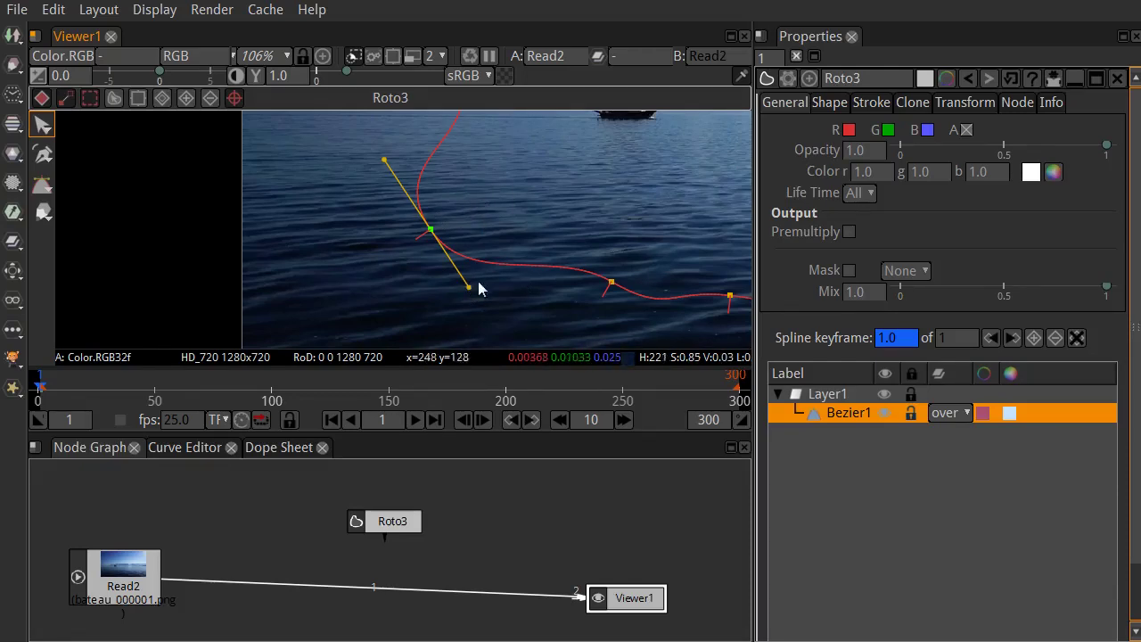
Try bending the lower-left point's two tangent handles independently to form a broken corner
left_click_drag(468, 287, 364, 284)
left_click_drag(385, 159, 334, 206)
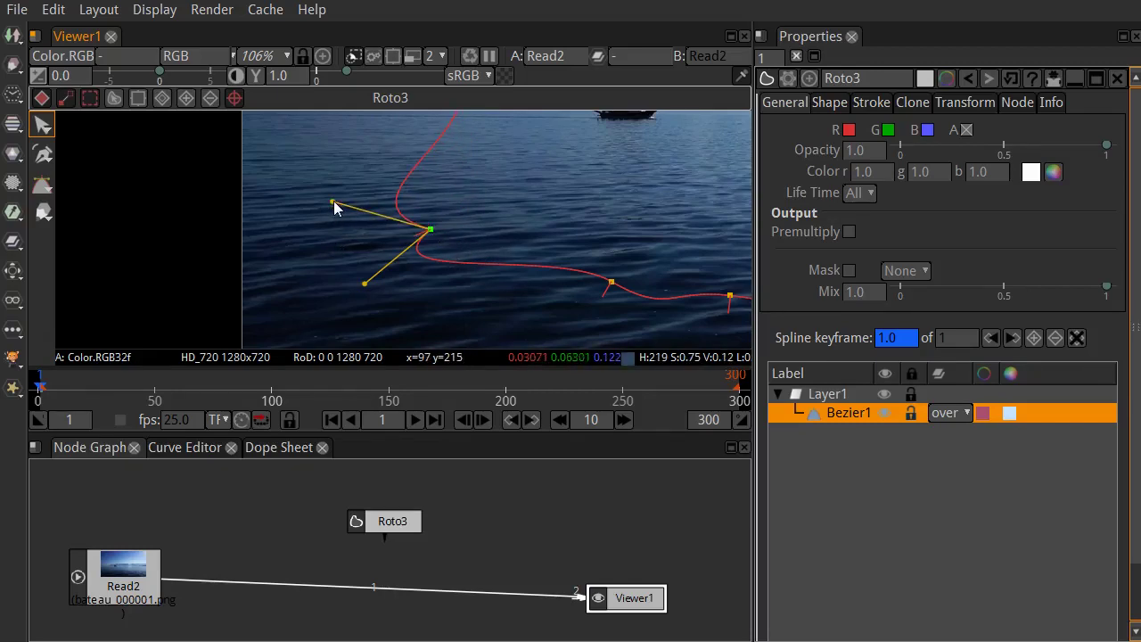
mouse_move(431, 221)
left_mouse_down()
mouse_move(424, 230)
mouse_move(439, 207)
mouse_move(435, 223)
left_mouse_up()
left_click_drag(369, 282, 475, 296)
Select the Roto3 node in the node graph
scroll(399, 262, "down", 3)
scroll(380, 283, "down", 2)
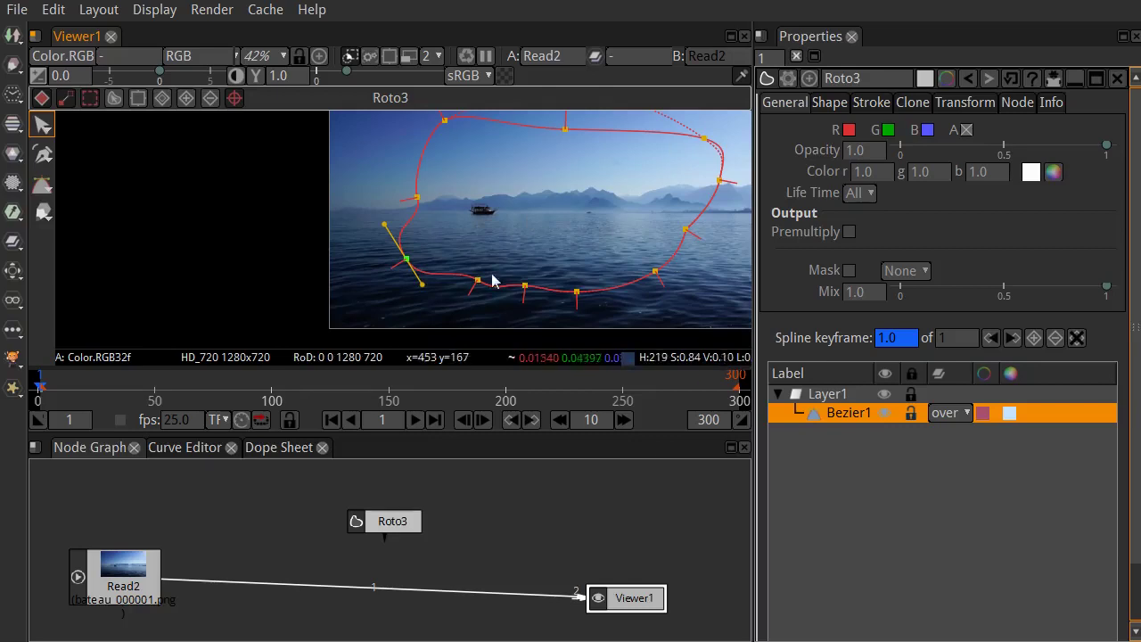
scroll(552, 228, "down", 1)
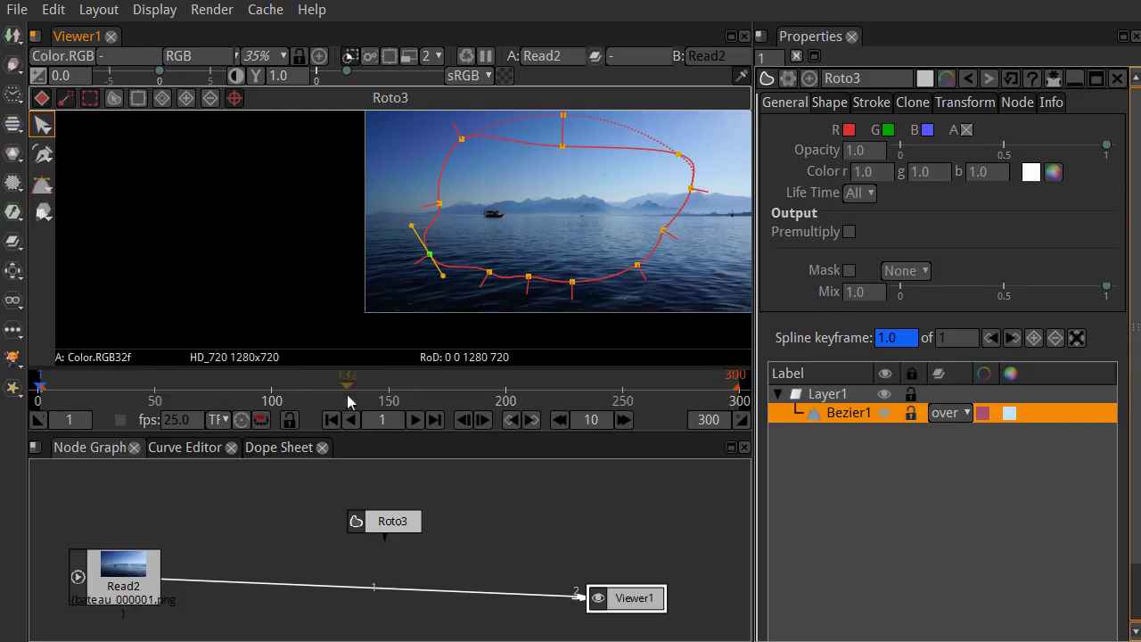
left_click(406, 526)
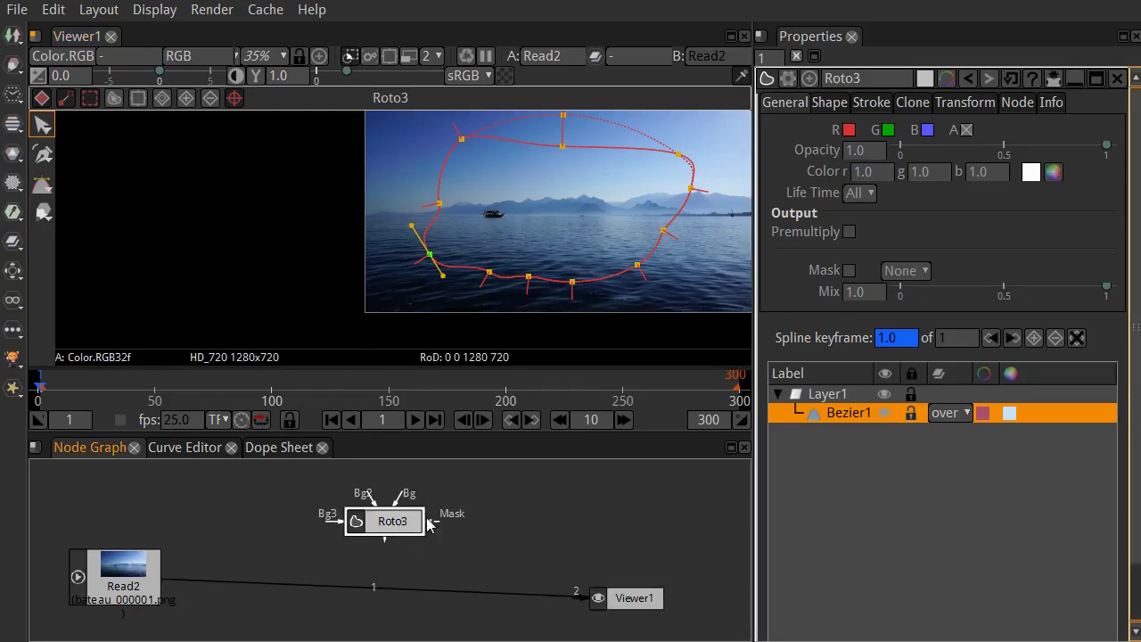
Delete the Roto3 node, add a new Roto node and place it above the link between Read2 and Viewer1
key("Delete")
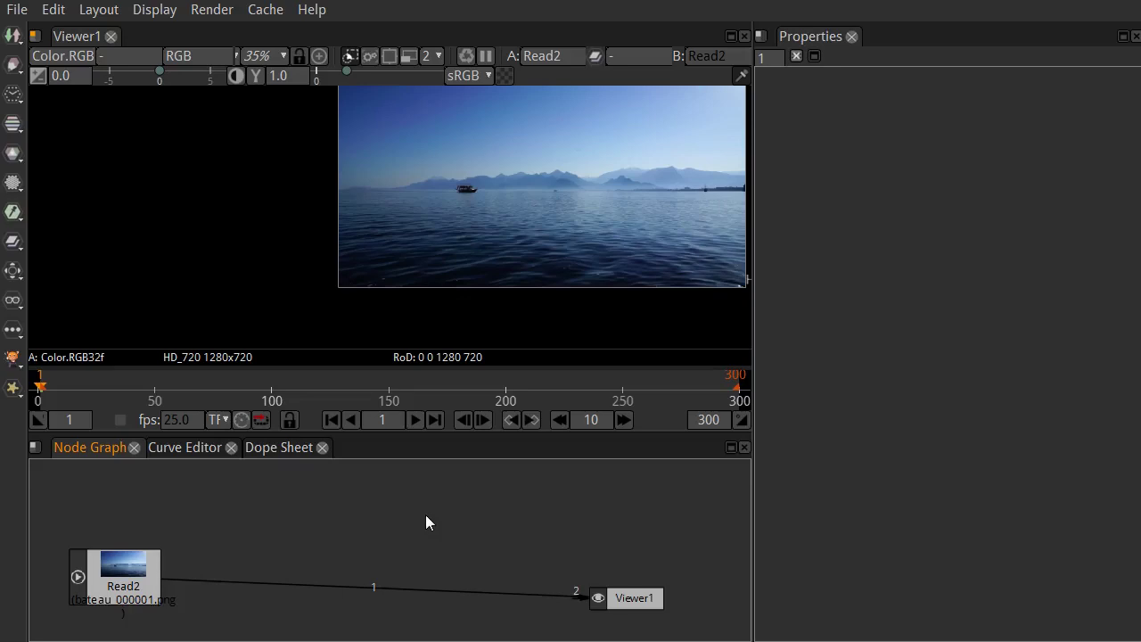
key("o")
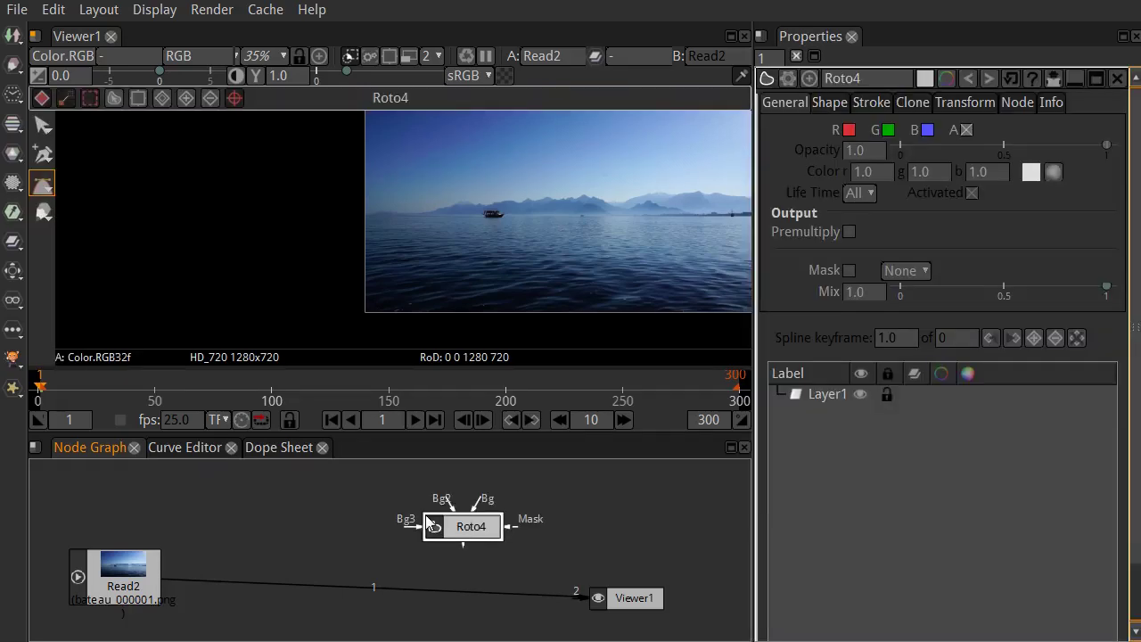
left_click_drag(460, 533, 345, 533)
left_click_drag(408, 229, 291, 257)
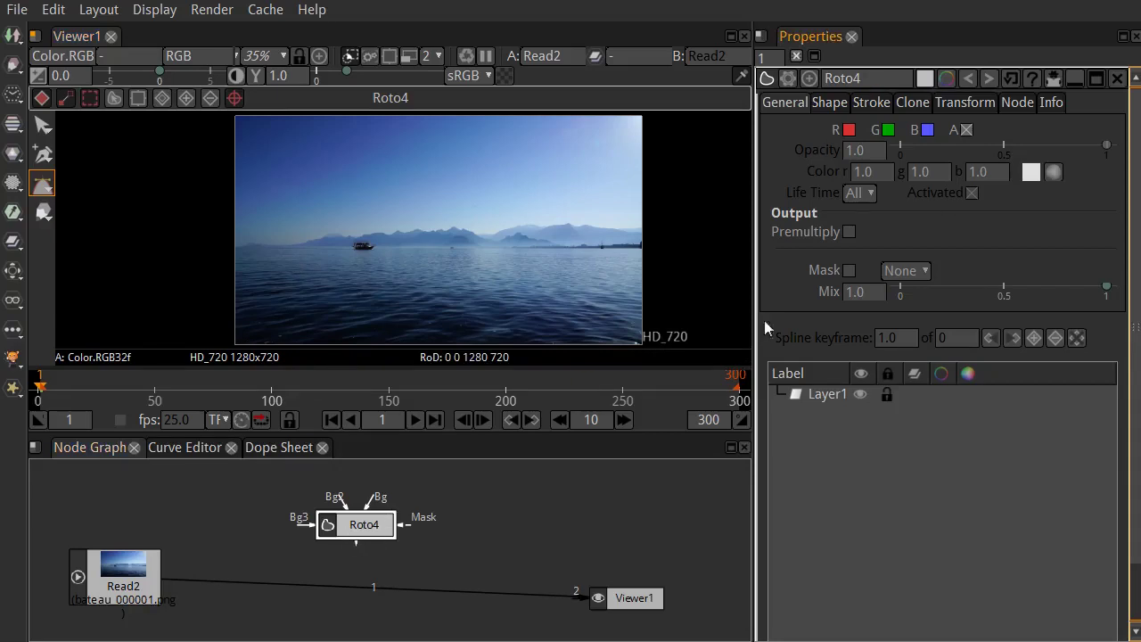
left_click_drag(375, 529, 361, 521)
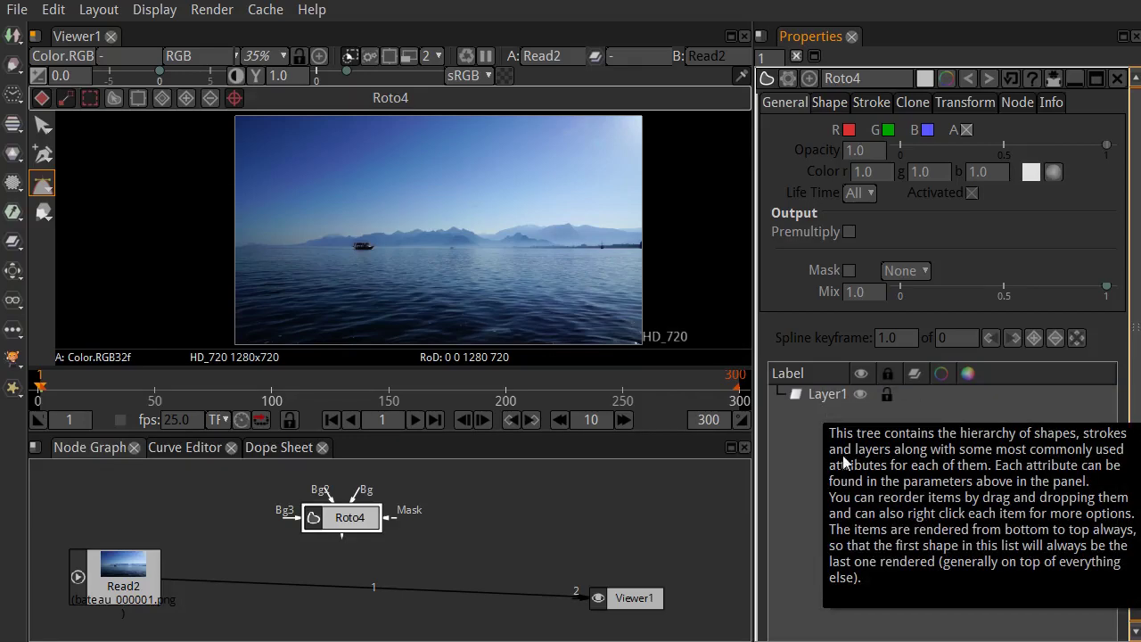
Draw an ellipse in Layer1 over the boat and the mountains behind it
left_click(827, 394)
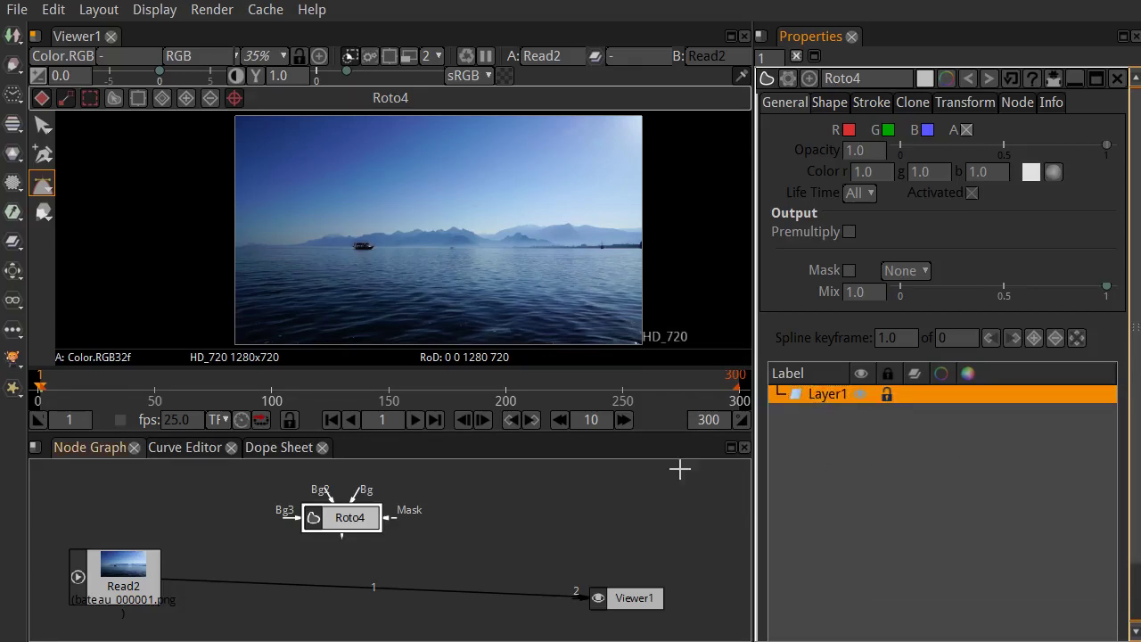
left_click(42, 185)
left_click(102, 205)
left_click_drag(326, 171, 493, 284)
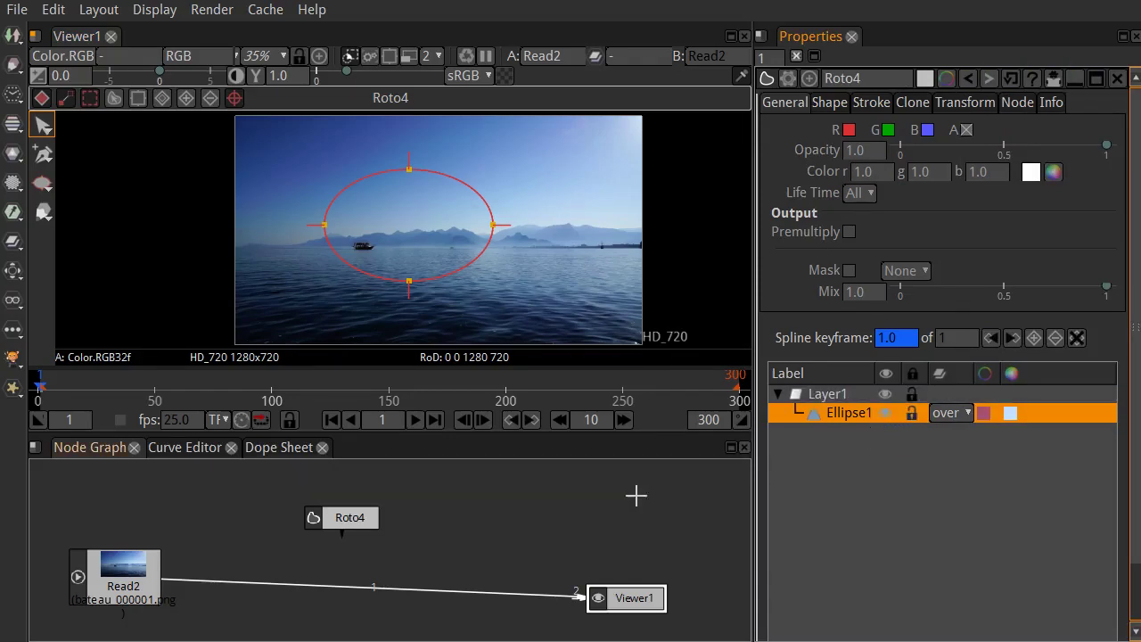
Draw two smaller ellipses overlapping the first, one in the sky and one across the horizon
left_click(364, 521)
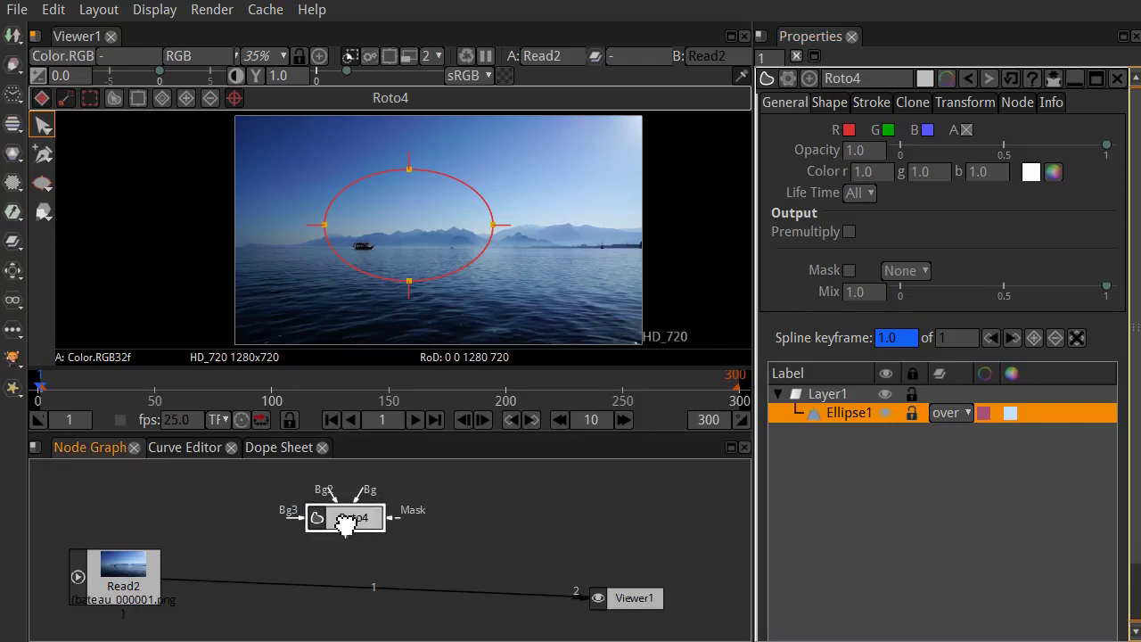
left_click_drag(345, 524, 394, 526)
left_click(42, 185)
left_click_drag(465, 141, 571, 220)
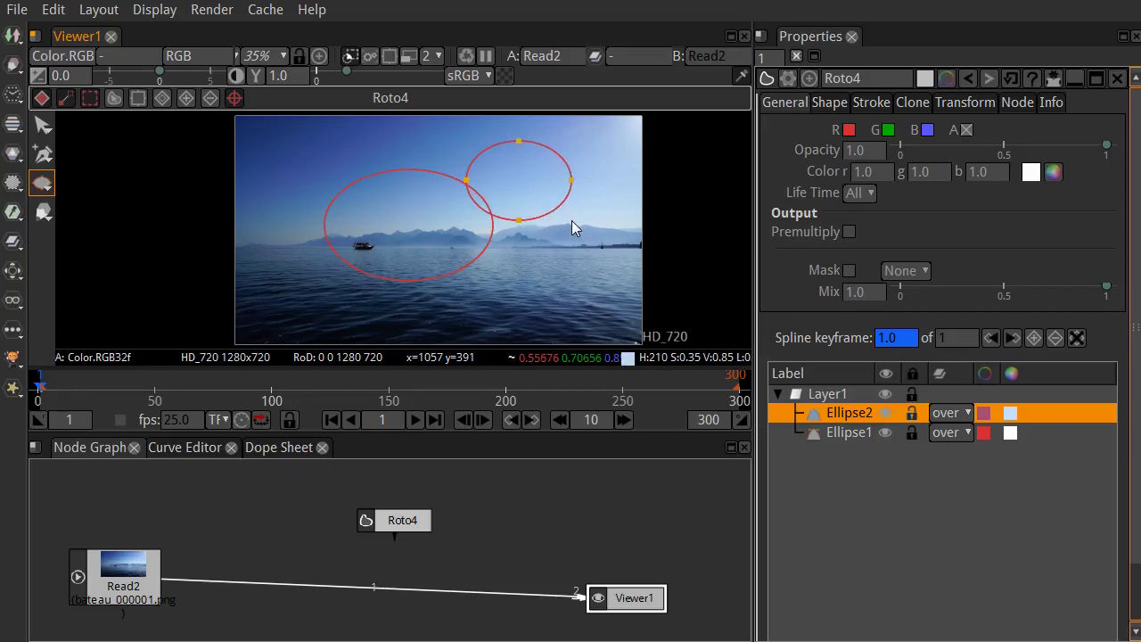
left_click_drag(545, 302, 451, 205)
left_click(39, 189)
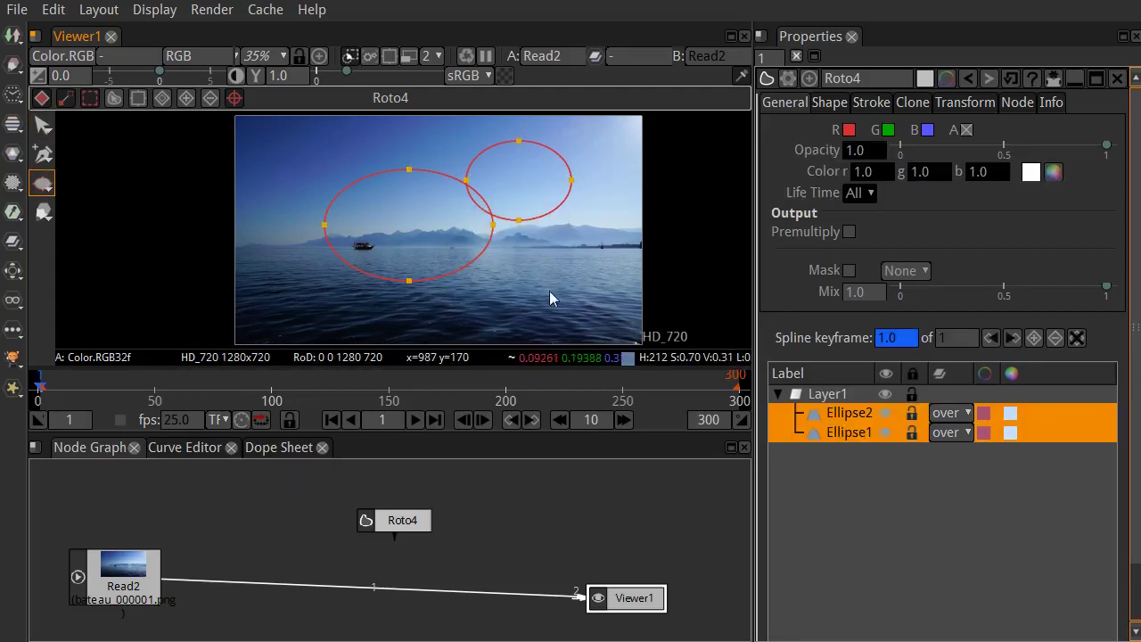
left_click_drag(549, 291, 415, 201)
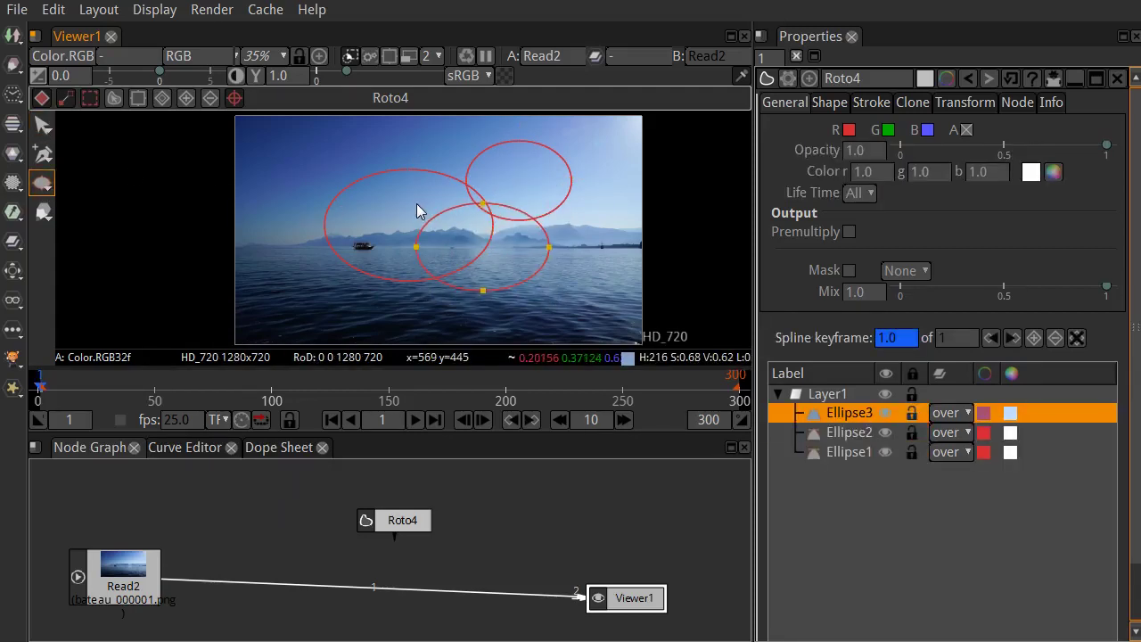
Remove Ellipse2 from the Roto4 shape list
left_click(850, 435)
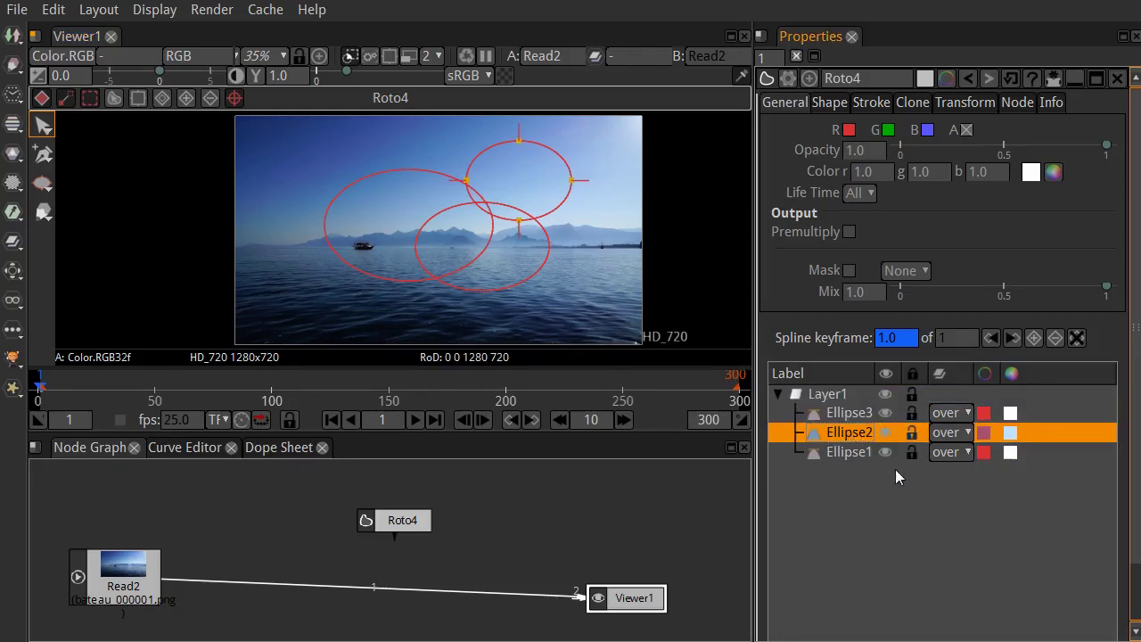
scroll(1130, 366, "down", 2)
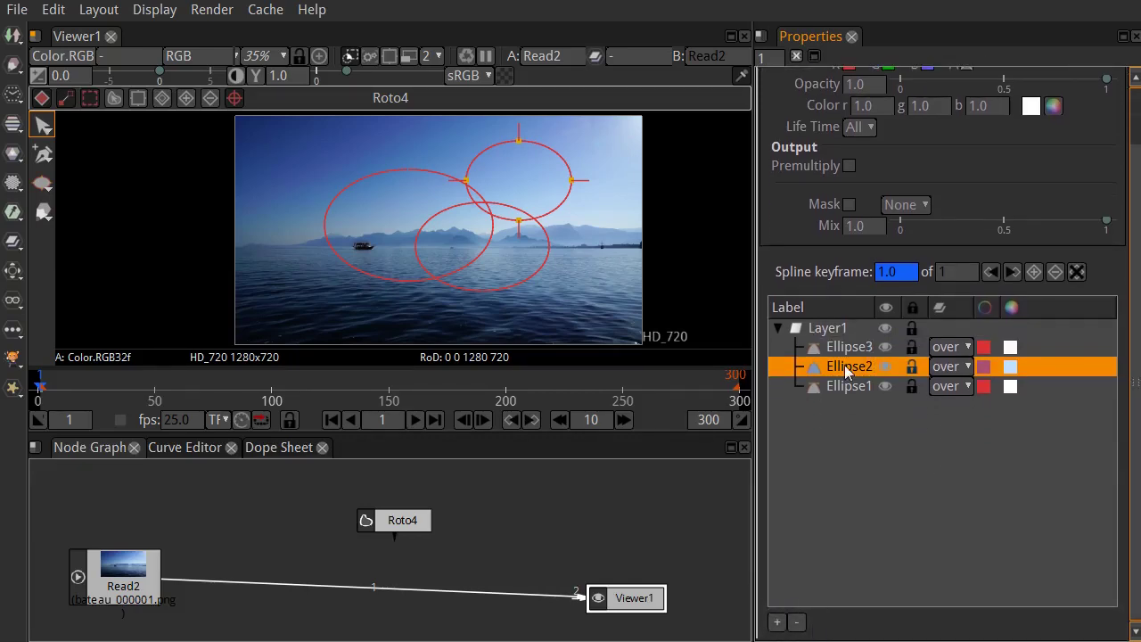
left_click(798, 623)
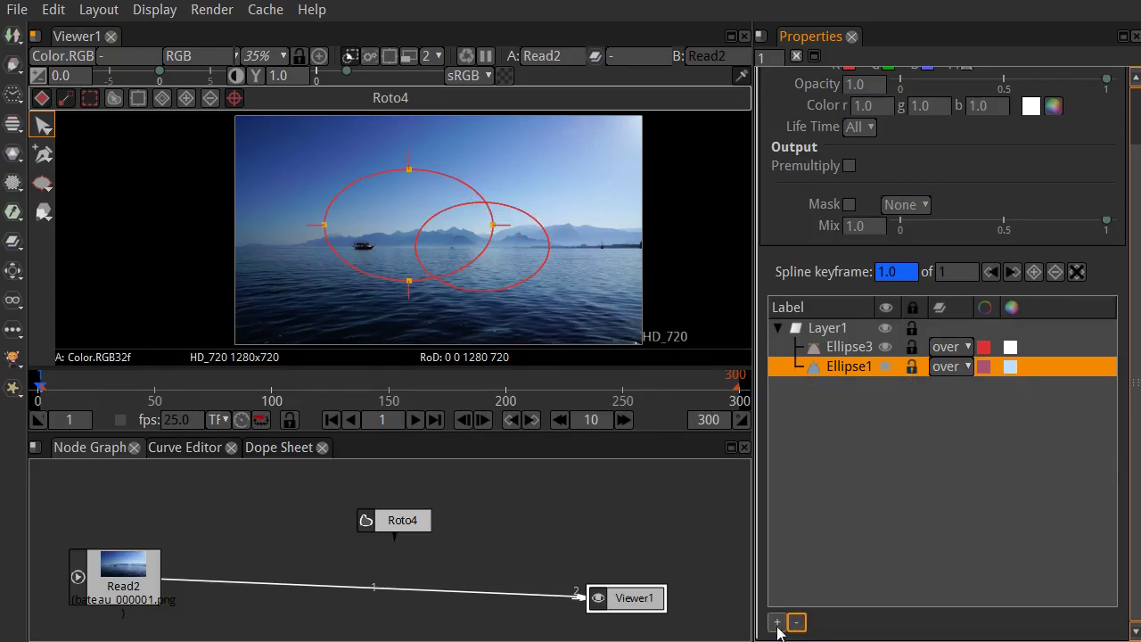
Add a new layer inside Layer1, compare selecting it with selecting Layer1, and delete the new layer
left_click(776, 623)
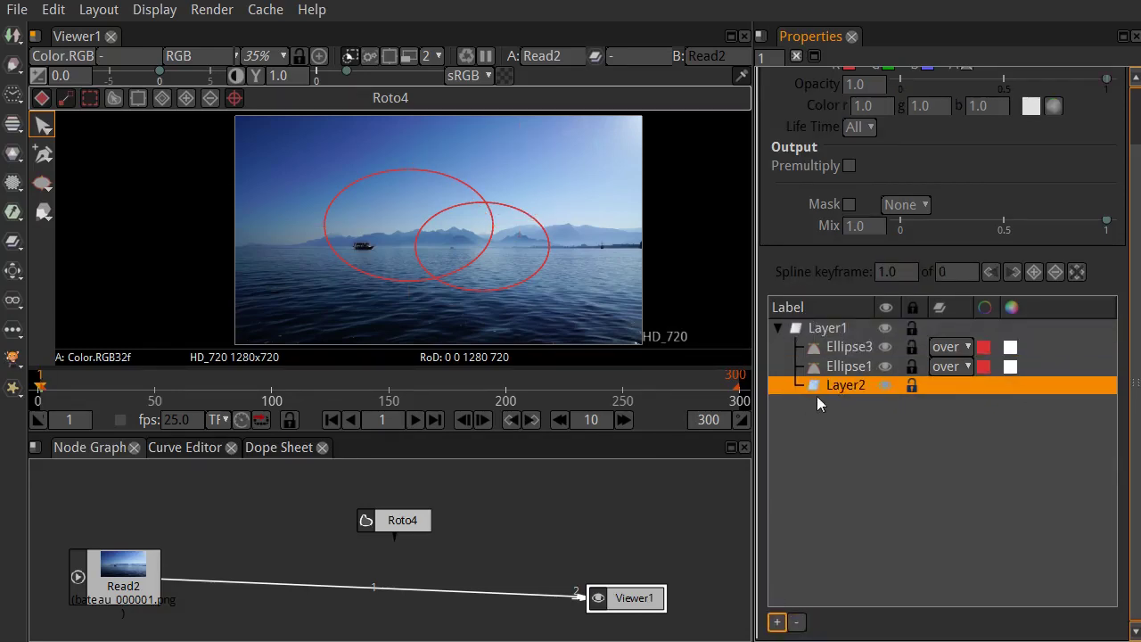
left_click(827, 330)
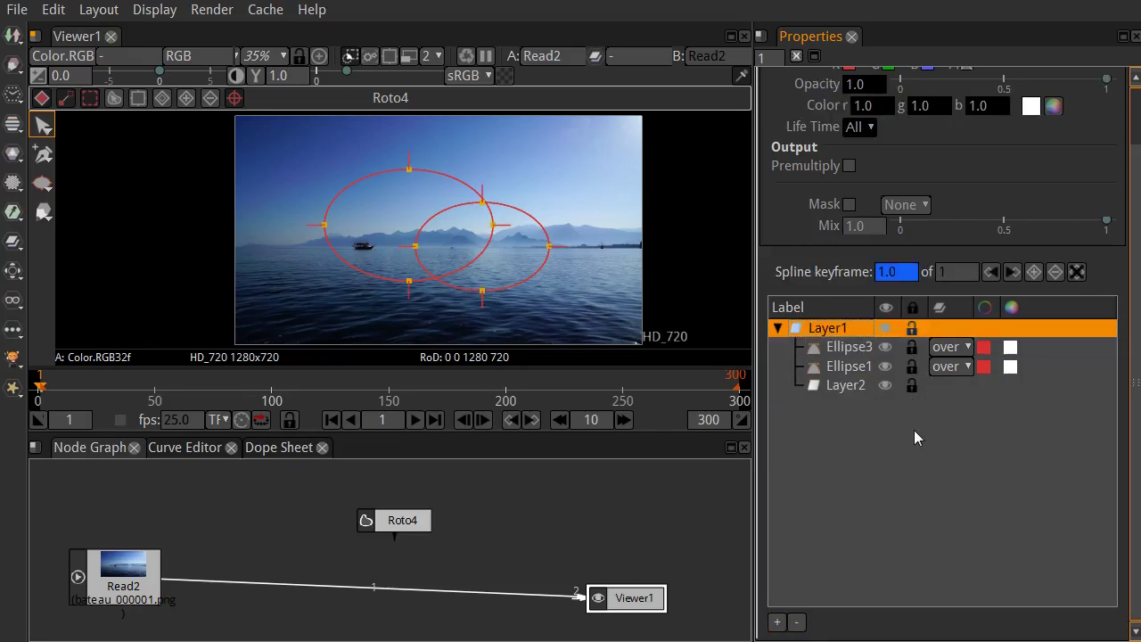
left_click(835, 390)
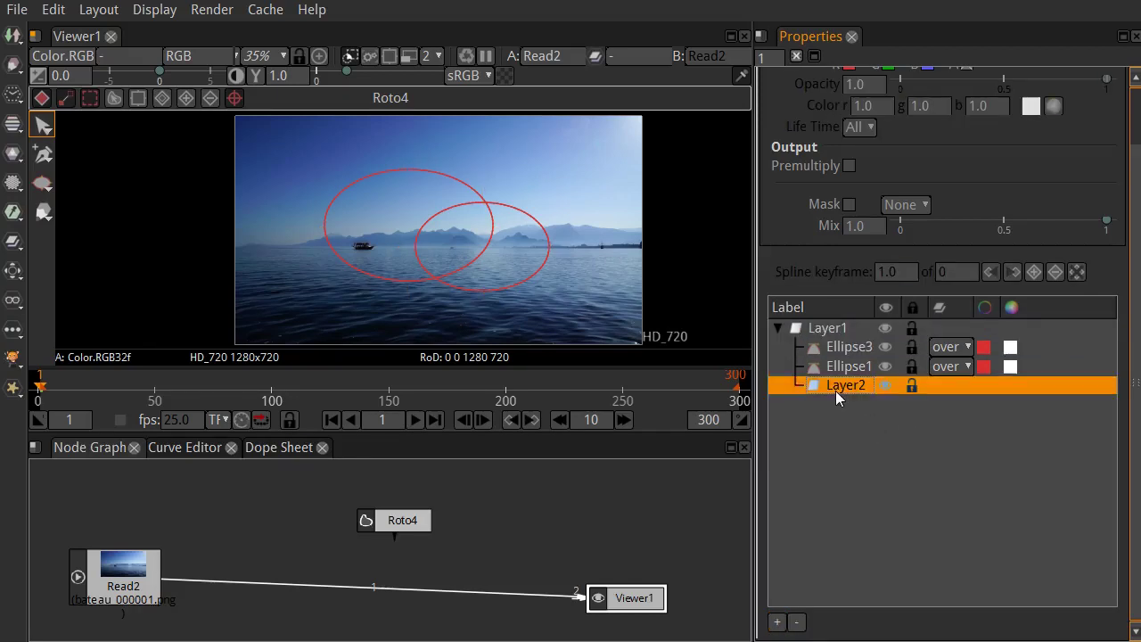
left_click(798, 623)
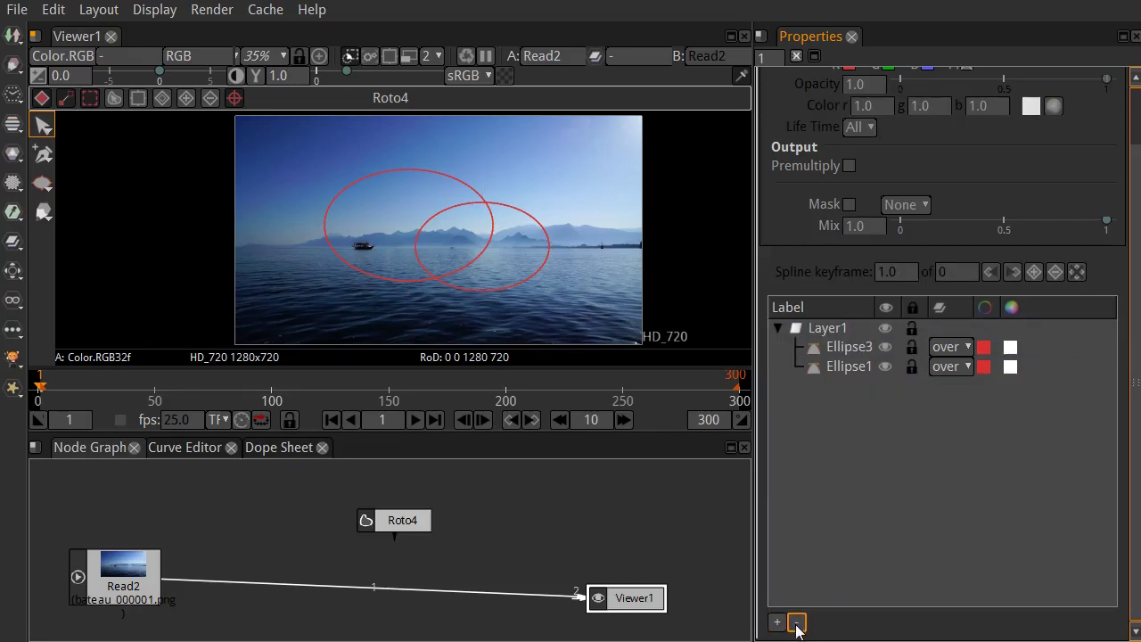
Remove the remaining Ellipse3 and Ellipse1 shapes from Layer1
left_click(845, 348)
left_click(797, 622)
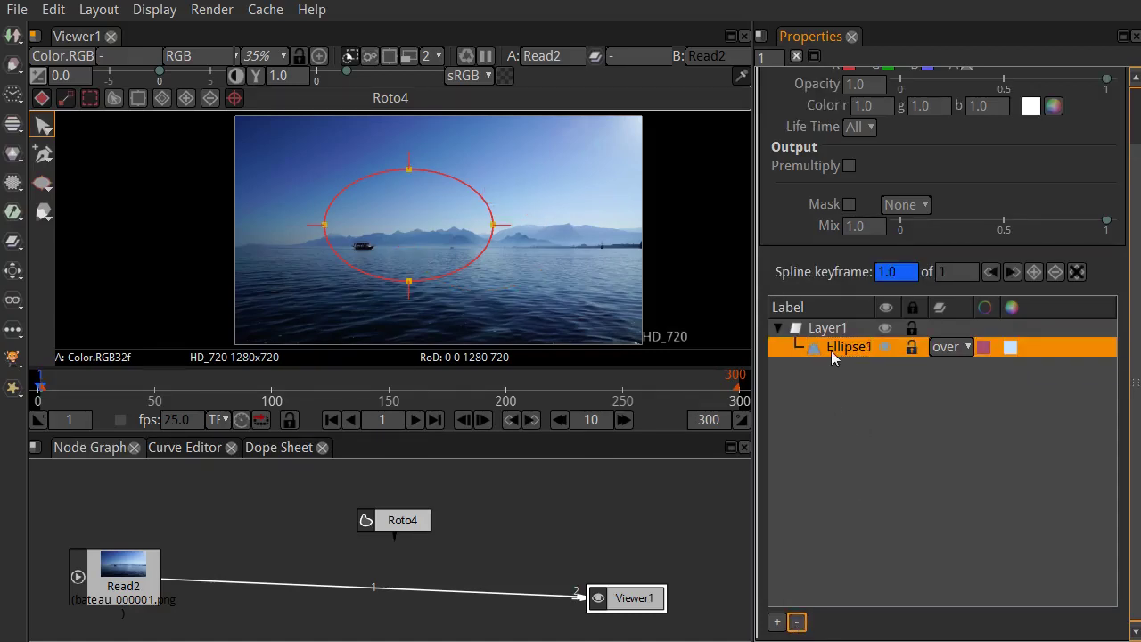
left_click(798, 623)
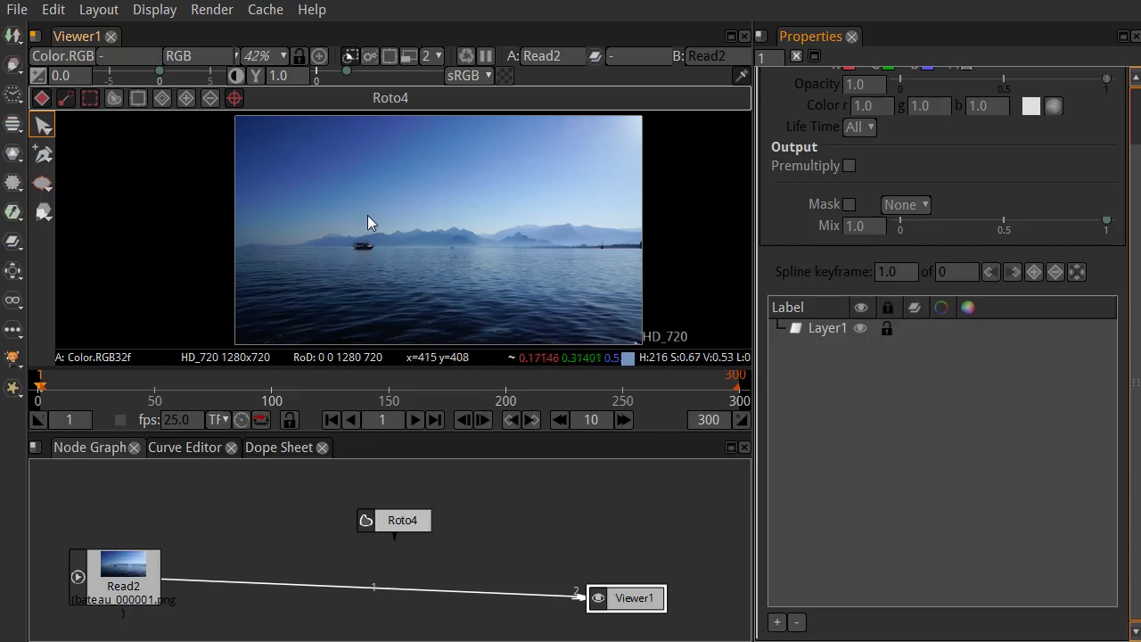
Reposition the Roto4 node above the link, closer to the Read2 node
scroll(348, 248, "up", 3)
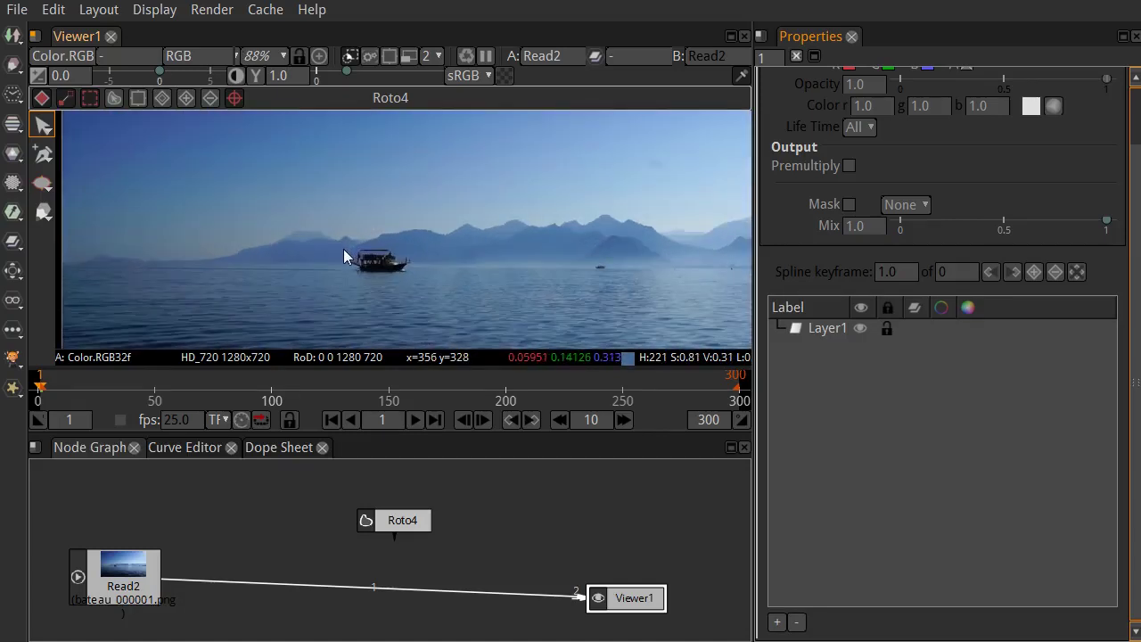
scroll(347, 251, "down", 1)
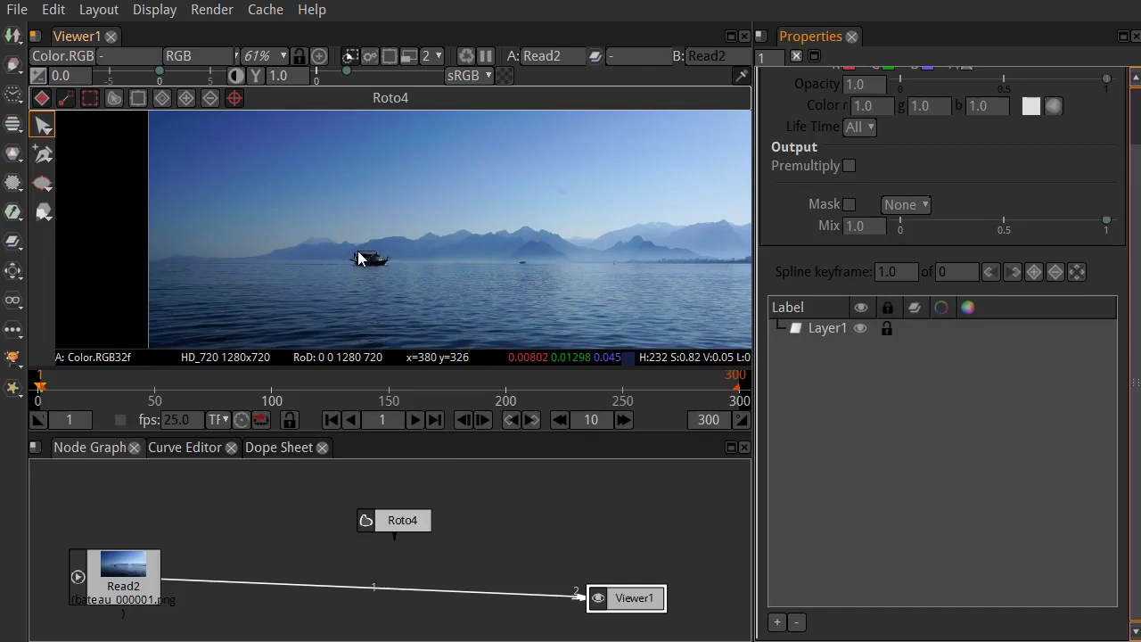
left_click_drag(395, 529, 314, 516)
scroll(914, 441, "up", 2)
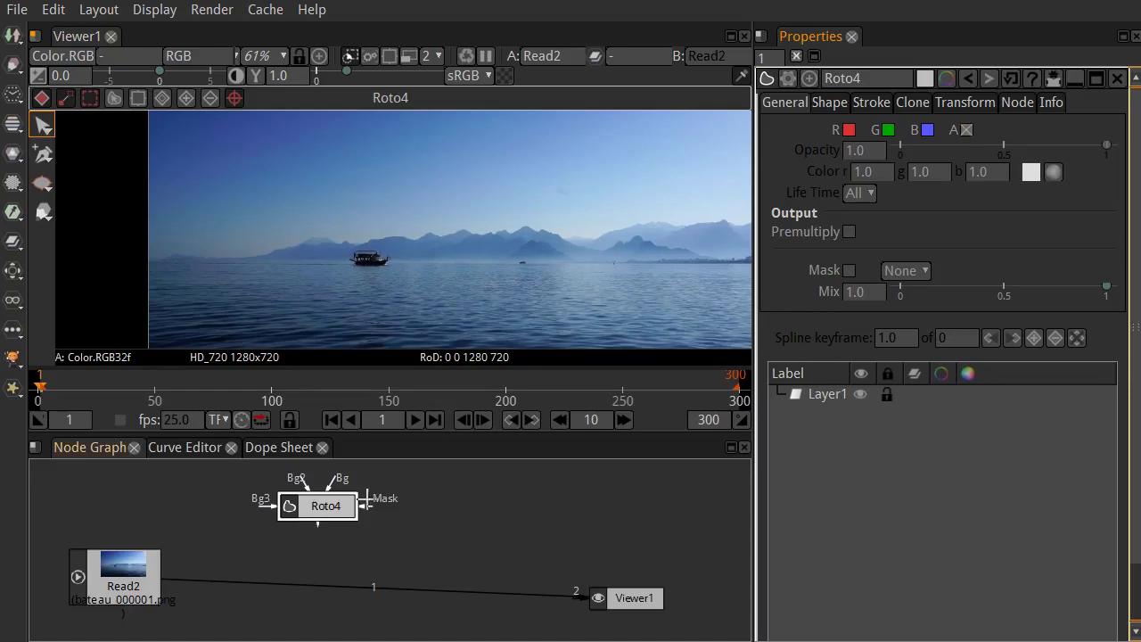
left_click_drag(331, 504, 326, 519)
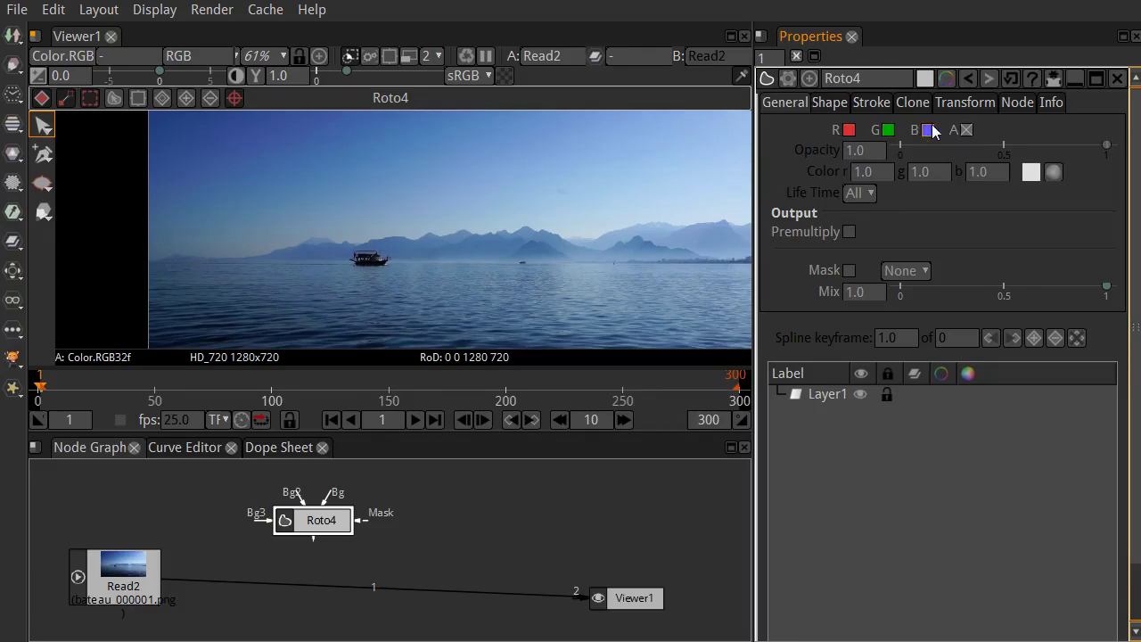
Enable Roto4's blue, green and red output channels and connect the node to the viewer's first input
left_click(927, 129)
left_click(888, 129)
left_click(849, 129)
left_click(327, 524)
key("1")
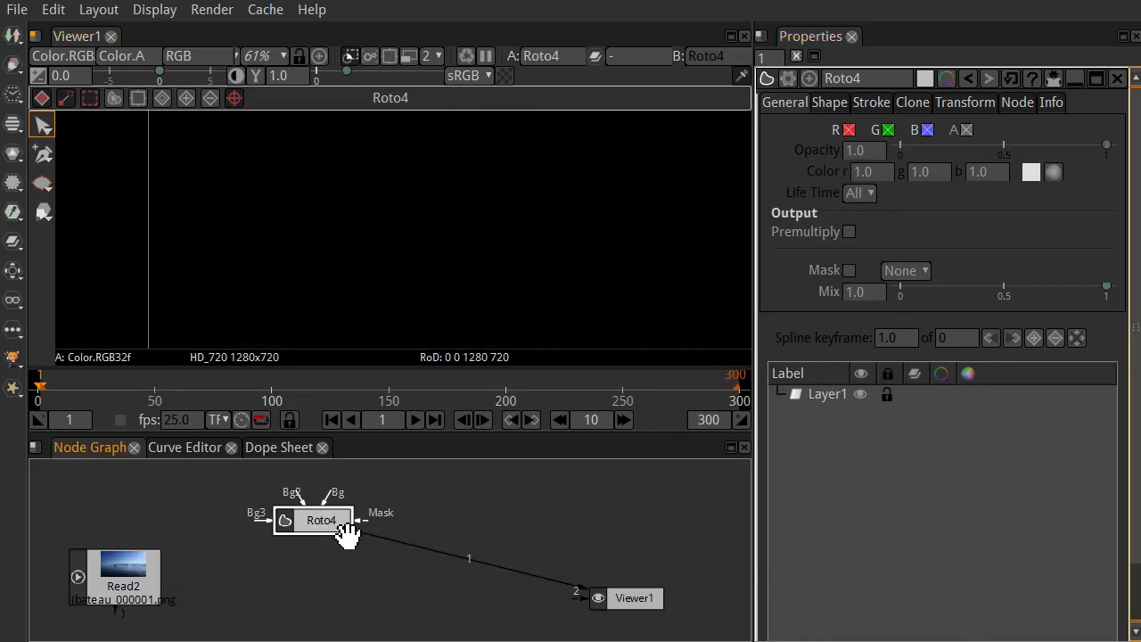
Display the Alpha channel in the viewer and return the display to RGB
left_click(210, 56)
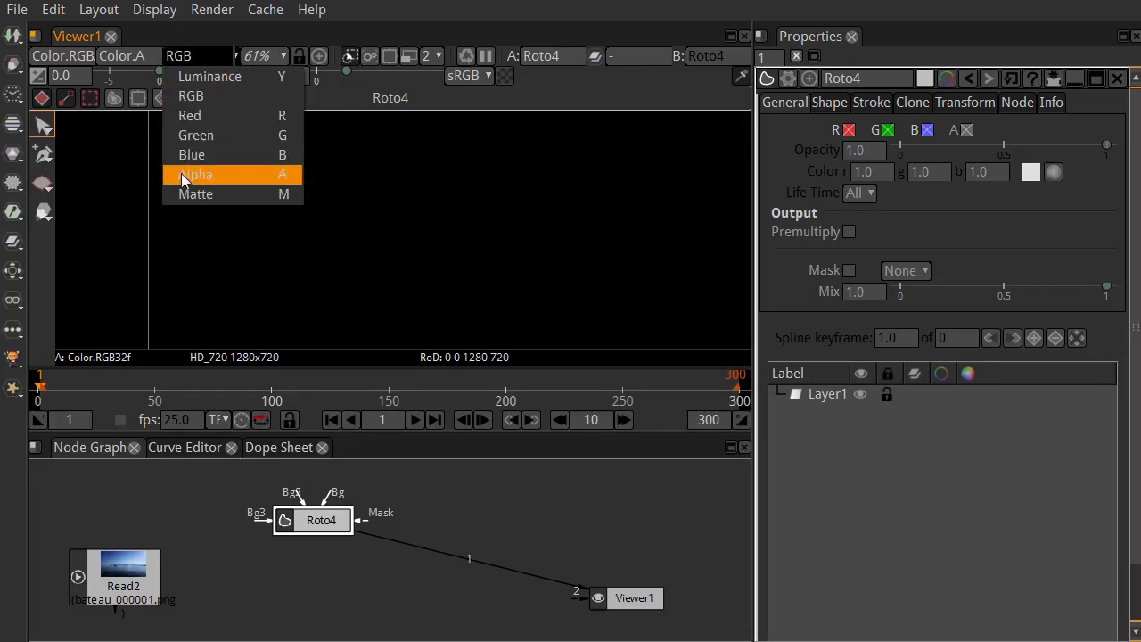
left_click(183, 174)
left_click(186, 56)
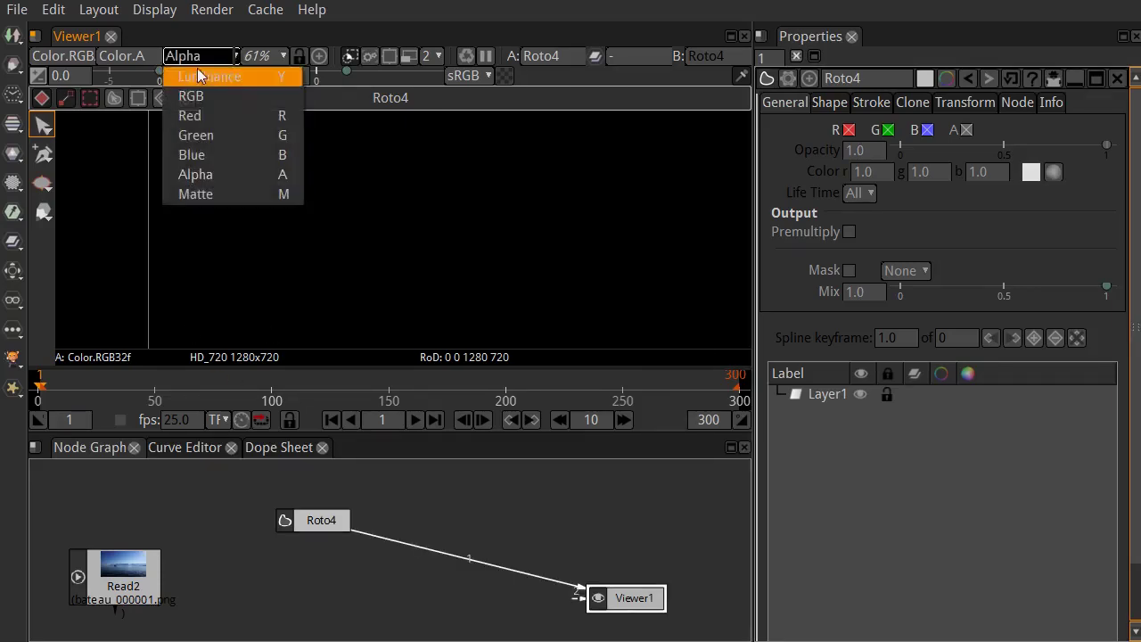
left_click(208, 99)
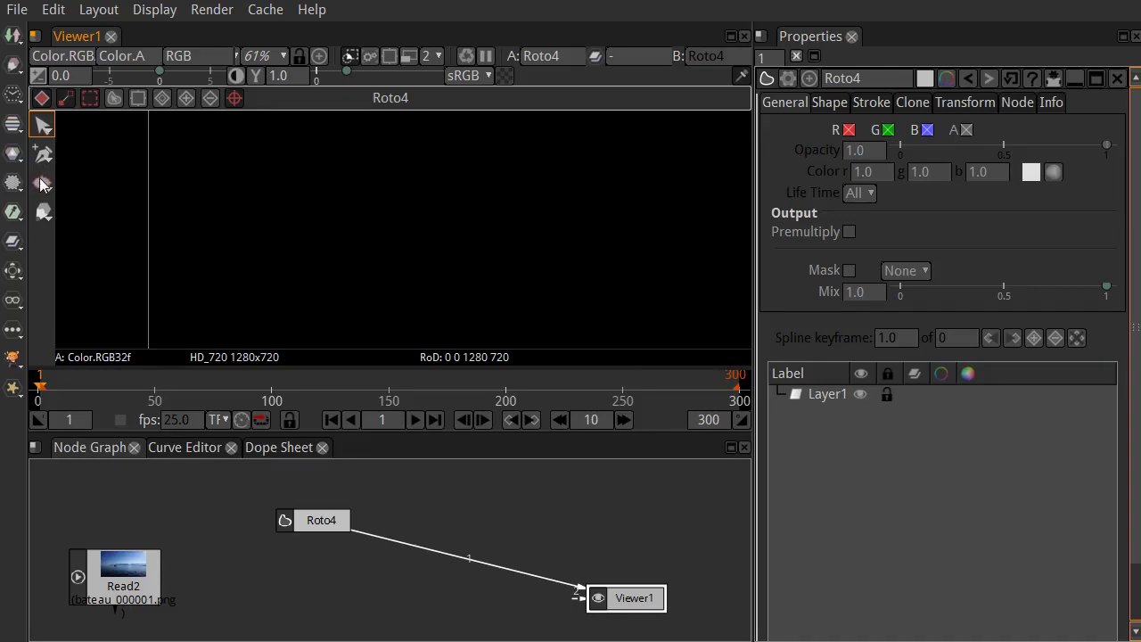
Draw an ellipse about 351 by 213 pixels in the left half of the Roto4 image
left_click(41, 183)
left_click(94, 201)
left_click_drag(278, 181, 468, 294)
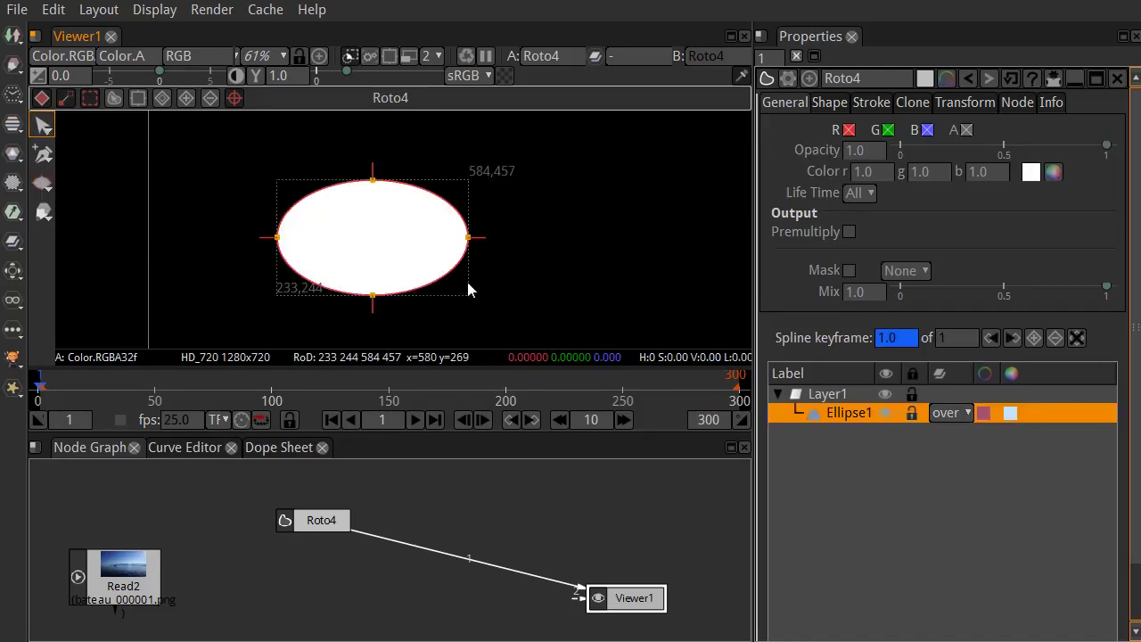
Turn off Roto4's red, green and blue output channels
left_click(849, 131)
left_click(888, 130)
left_click(927, 130)
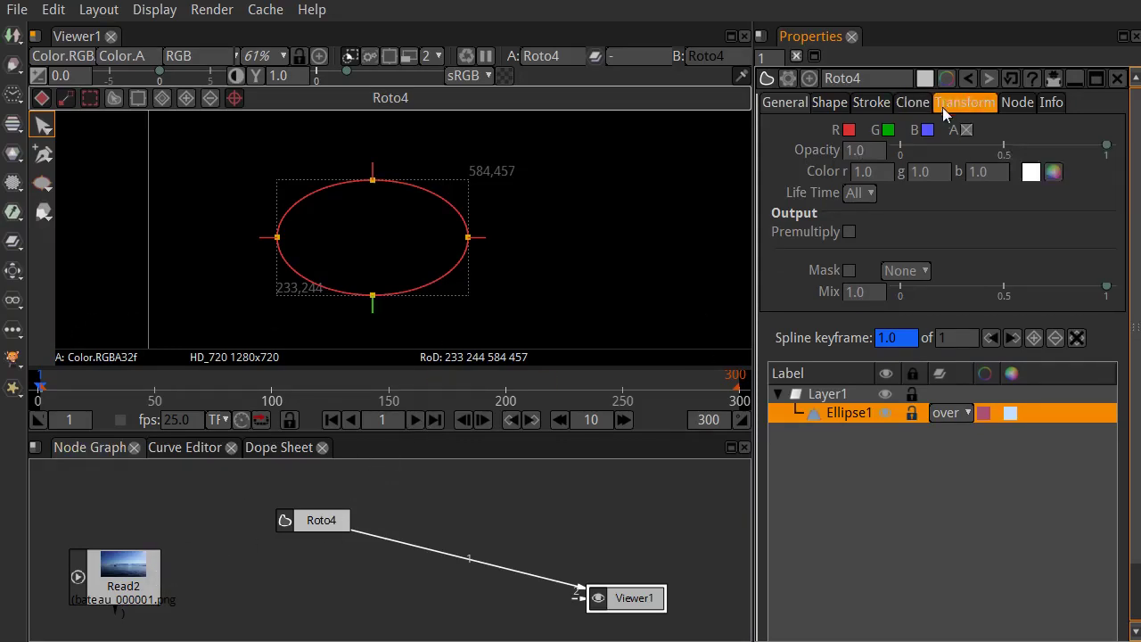
Open the ellipse's shape settings and shift the ellipse about 26 pixels to the right
left_click(822, 104)
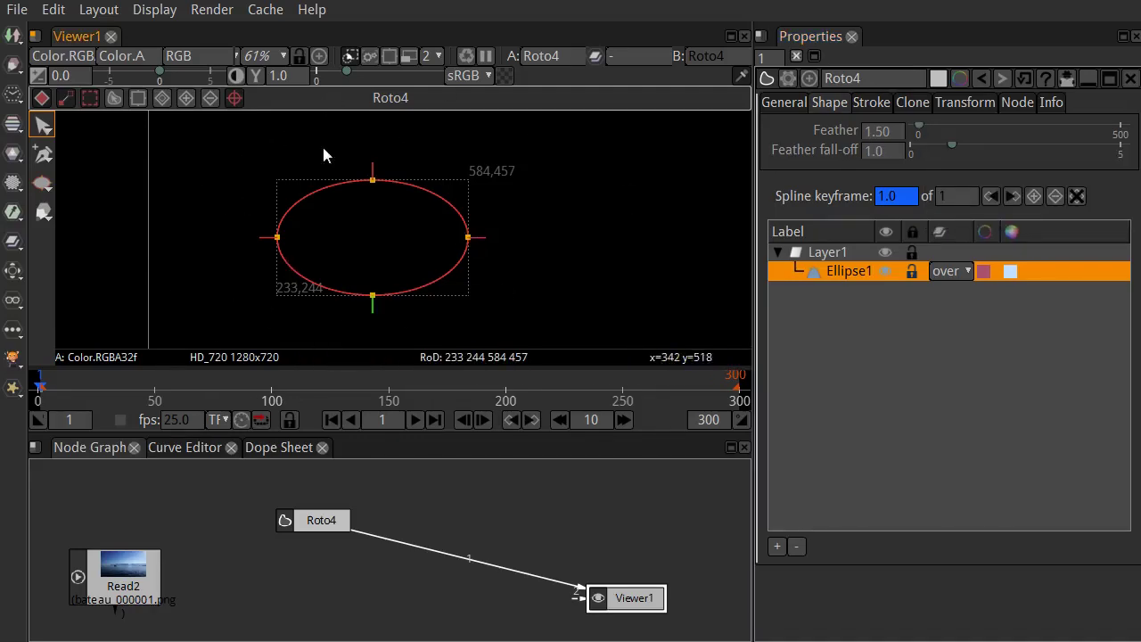
left_click_drag(402, 194, 475, 200)
left_click(833, 270)
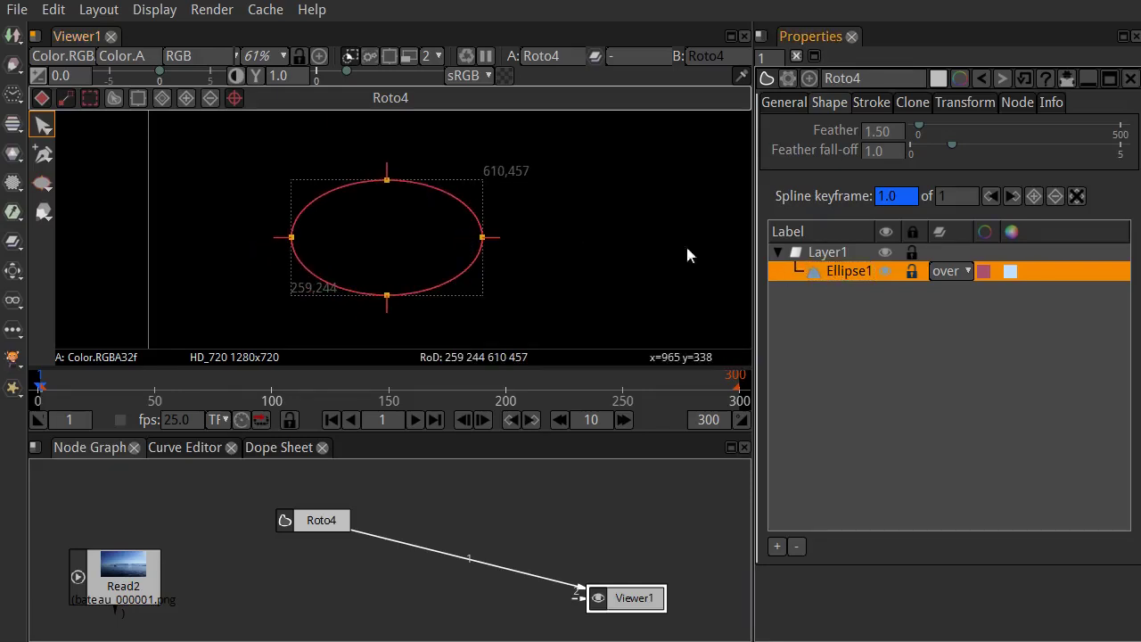
Pull the feather handles of the ellipse's top and right points outward and set its Feather to 83
left_click(386, 166)
left_click_drag(386, 167, 386, 149)
left_click_drag(482, 237, 524, 237)
left_click_drag(925, 133, 952, 129)
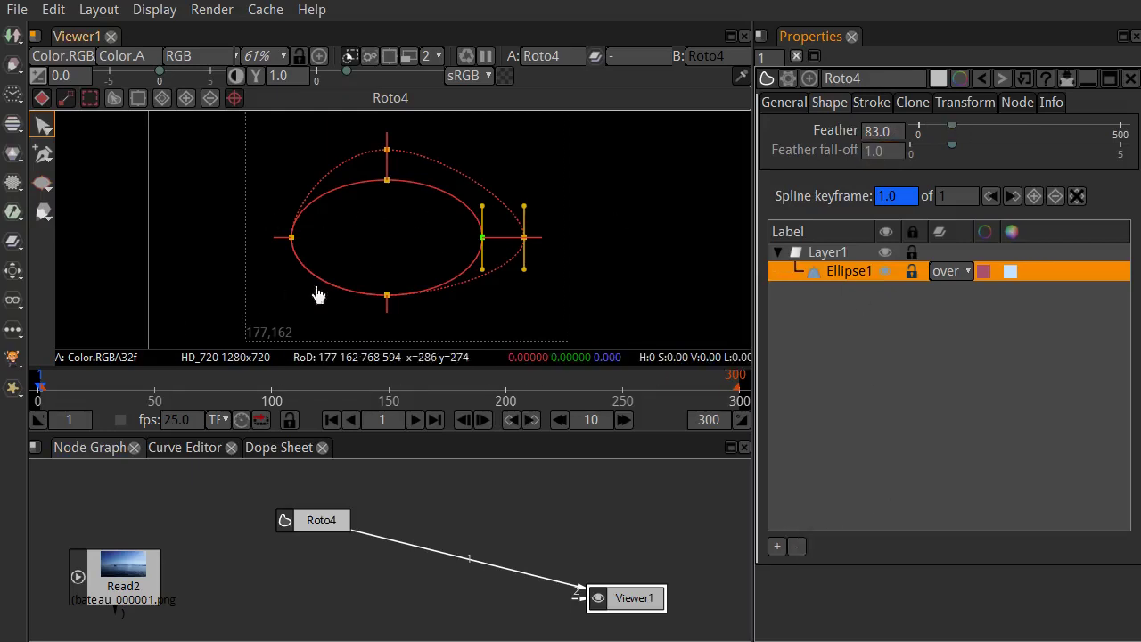
Review Roto4's stroke brush settings, the available paint tools and the clone settings
left_click(873, 105)
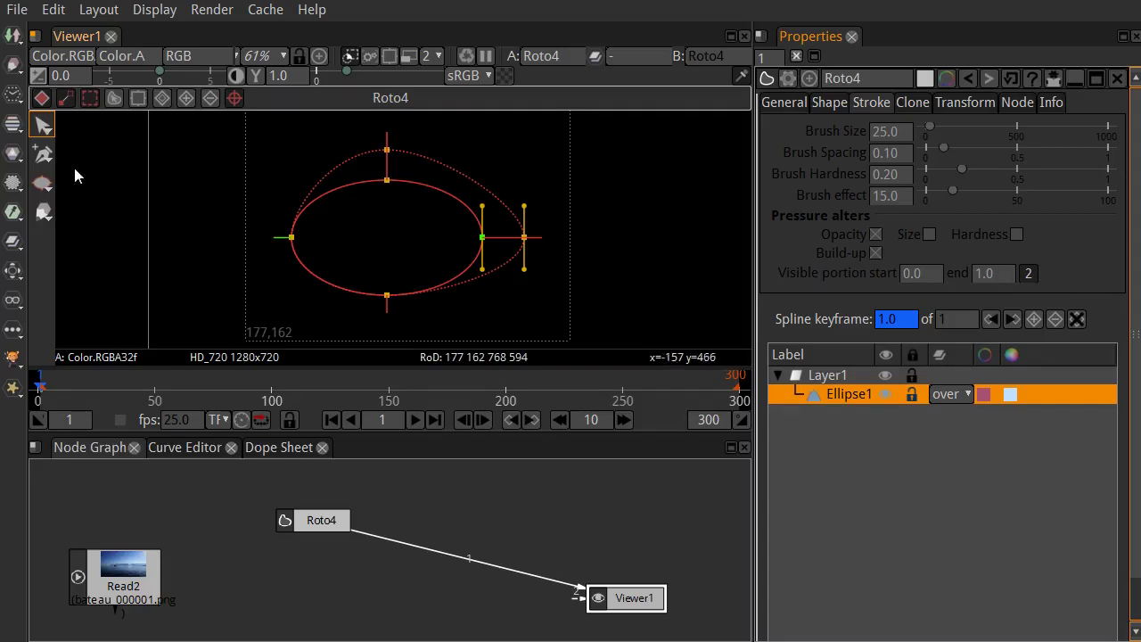
left_click(42, 214)
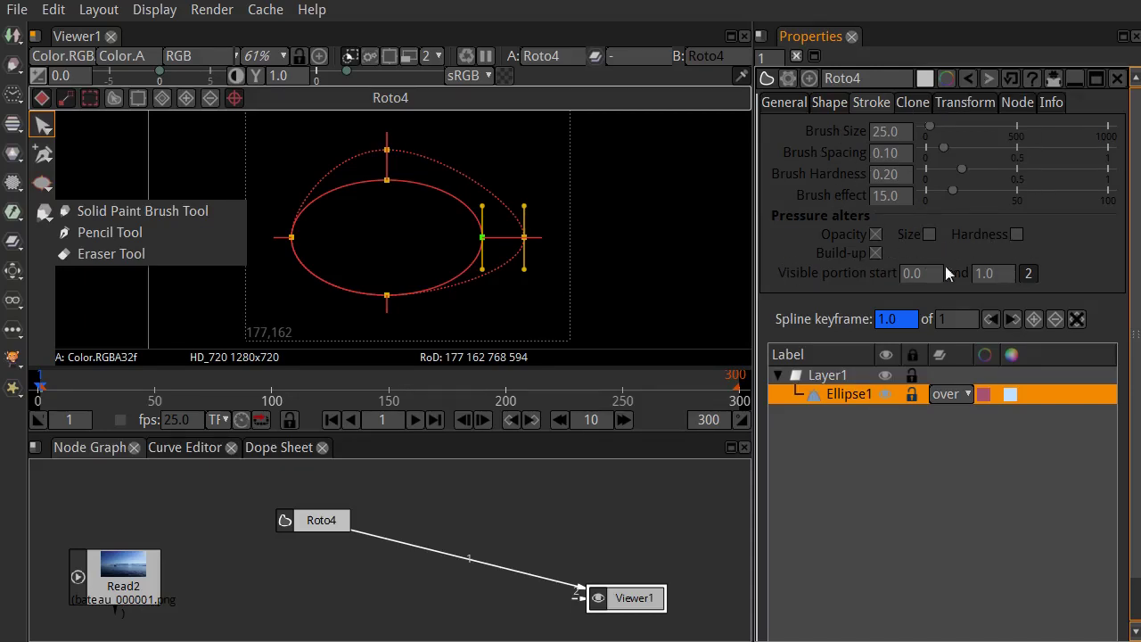
left_click(905, 101)
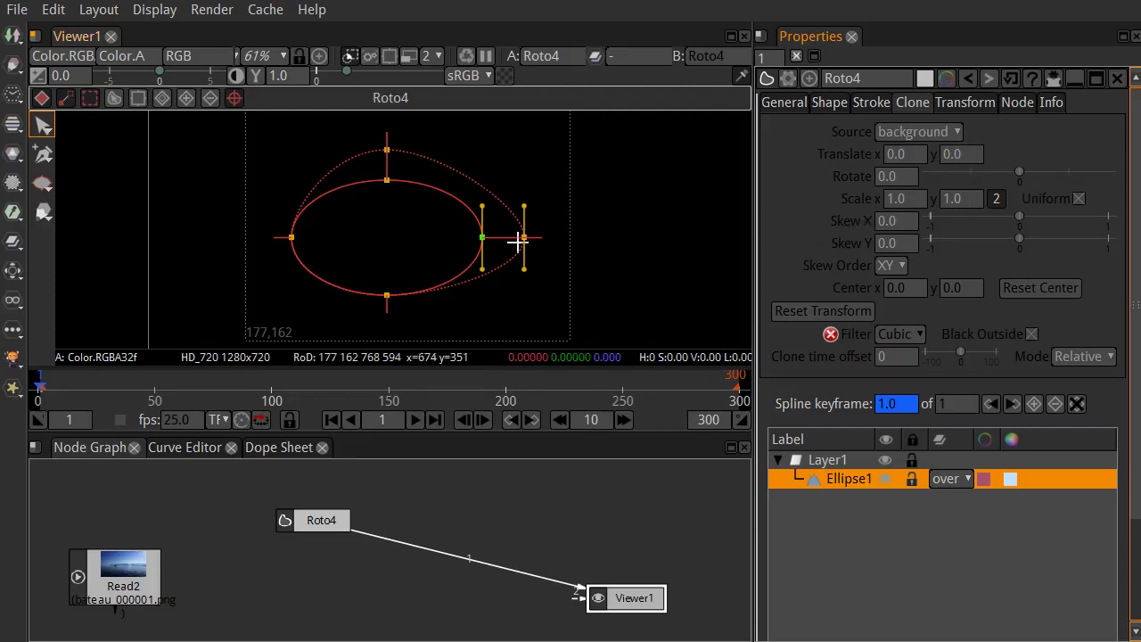
Check Roto4's transform settings and delete the Roto4 node from the node graph
left_click(950, 106)
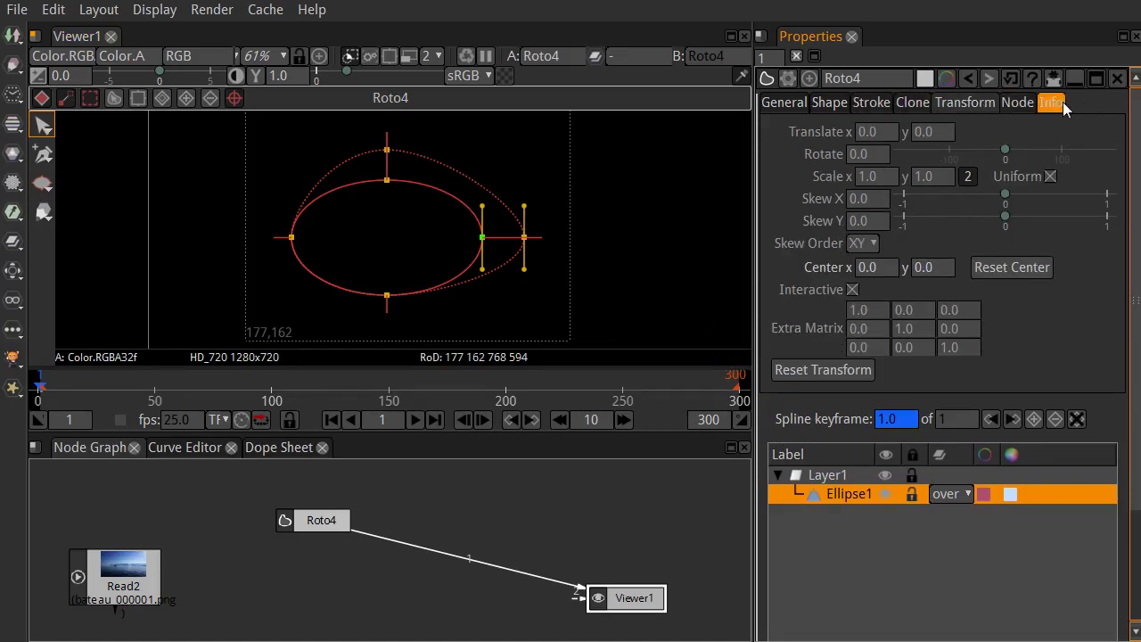
left_click(774, 105)
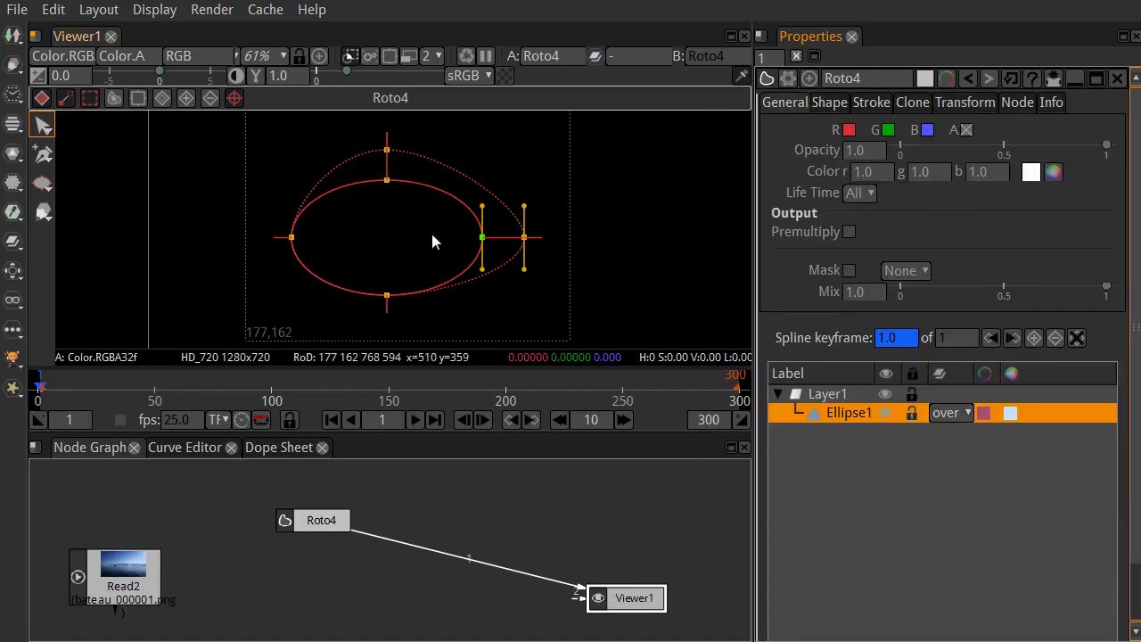
left_click(351, 524)
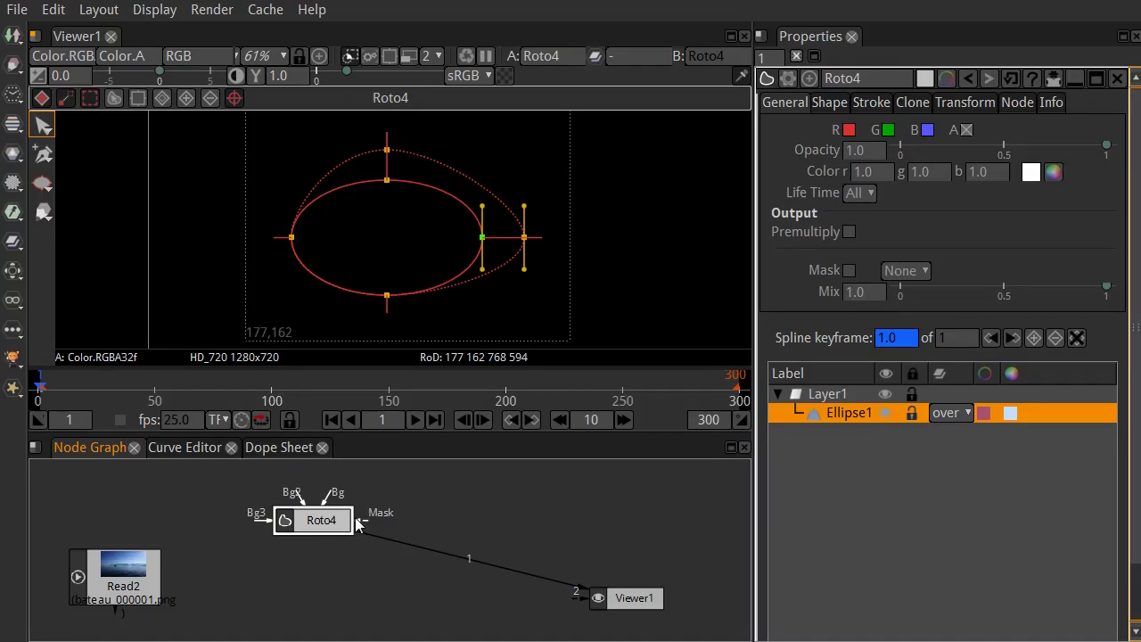
key("Delete")
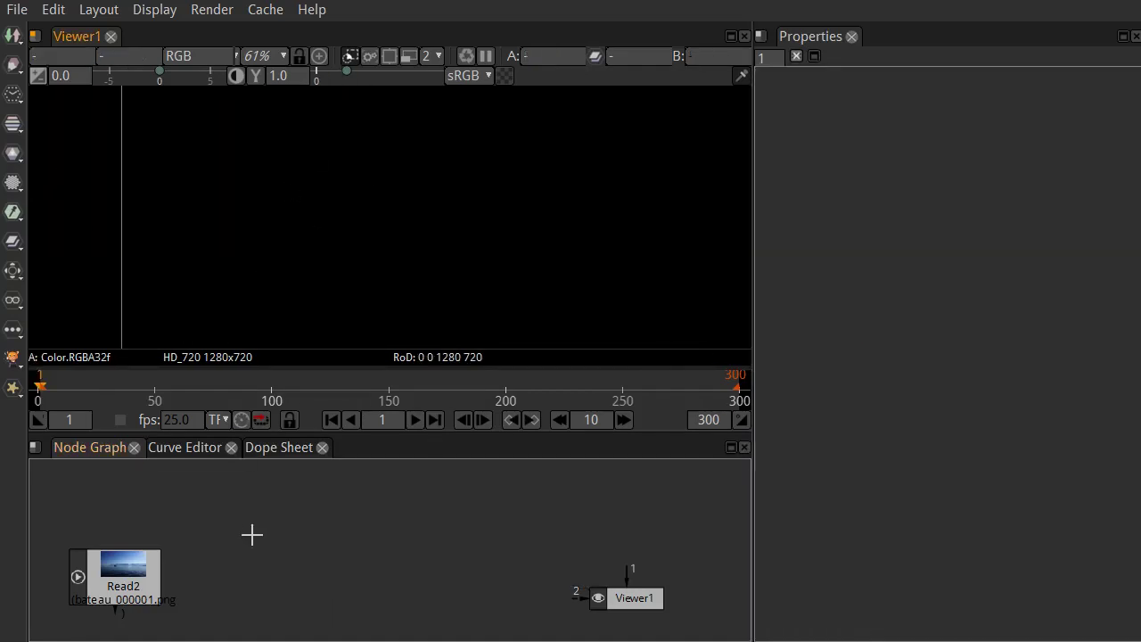
Connect Read2 to Viewer1 to show the boat image sequence
left_click(143, 575)
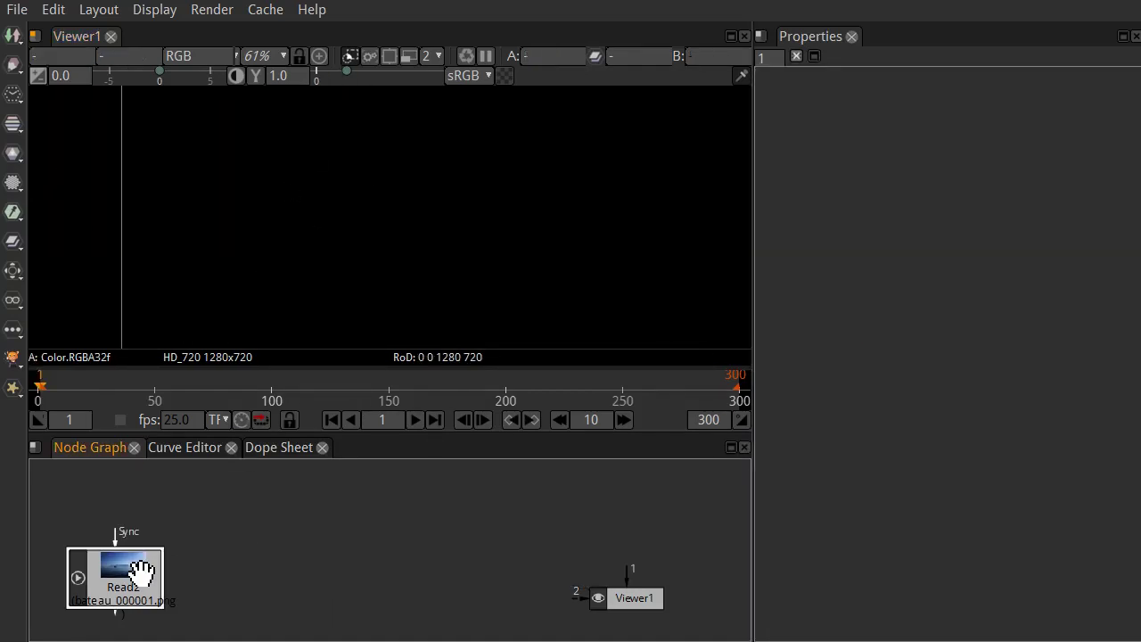
key("1")
left_click(380, 527)
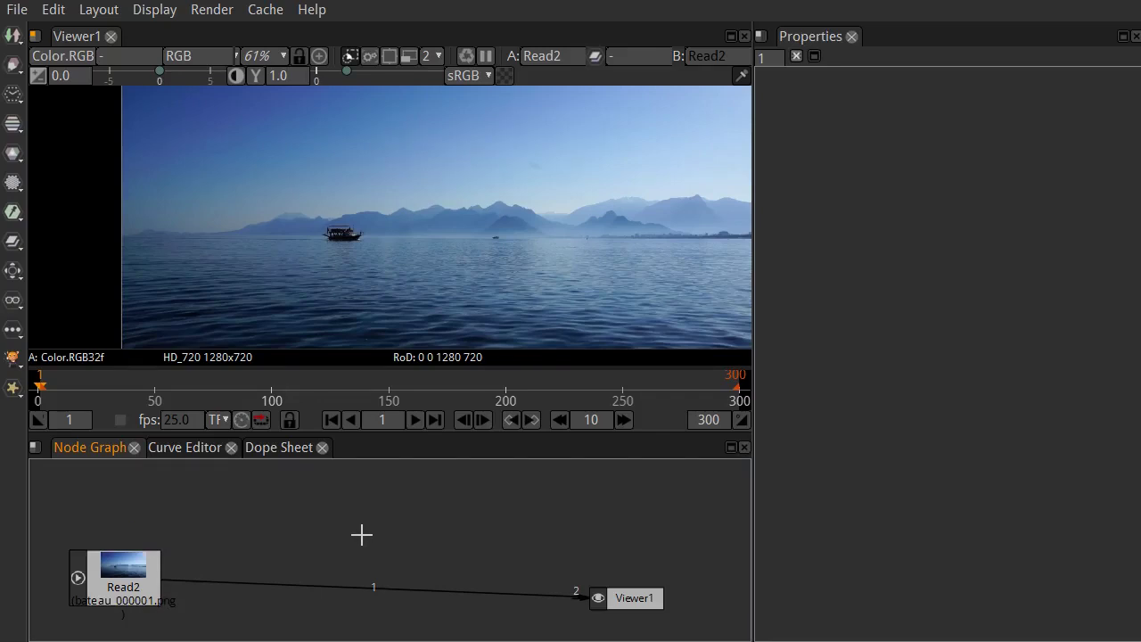
Add an unconnected Roto node above the Read2–Viewer1 connection and align Read2 horizontally with Viewer1
key("o")
left_click_drag(381, 542, 277, 529)
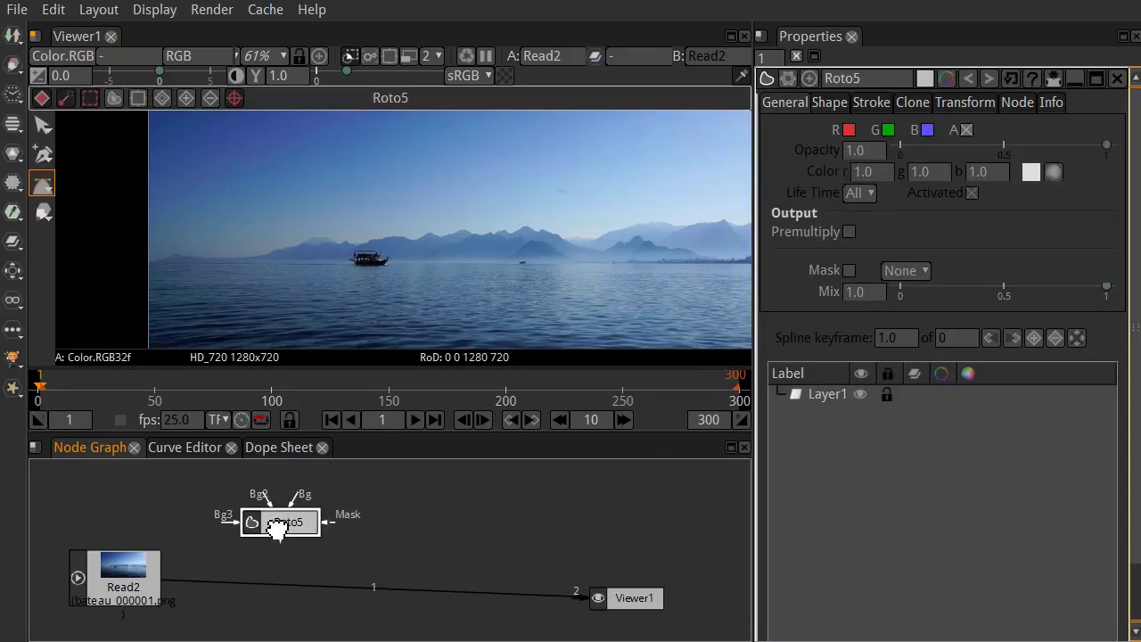
left_click(124, 588)
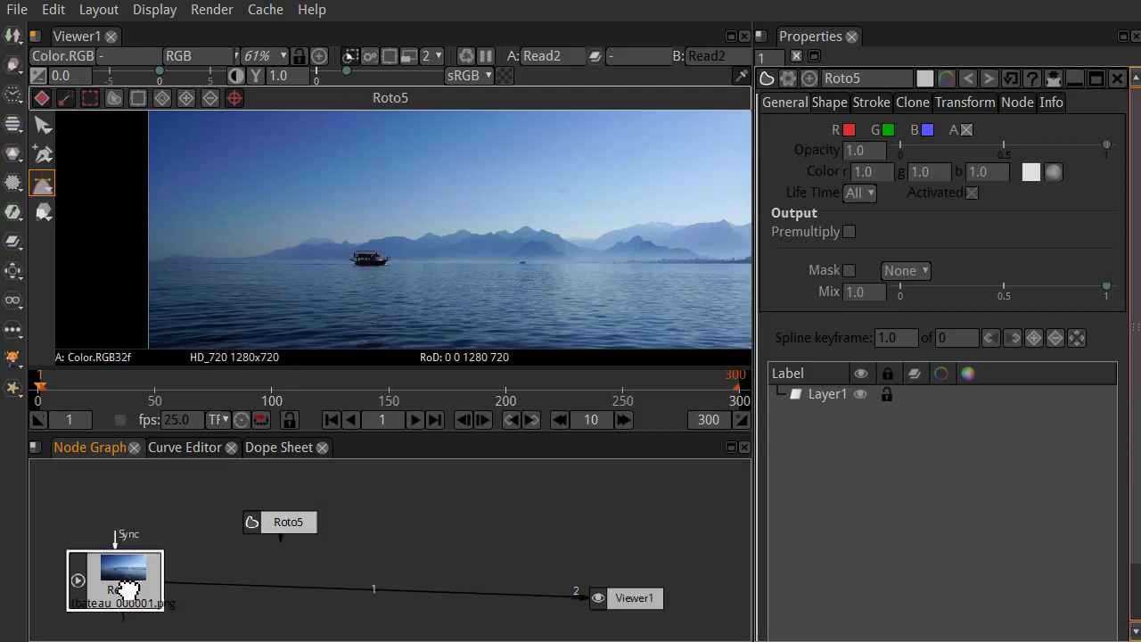
left_click_drag(124, 589, 125, 605)
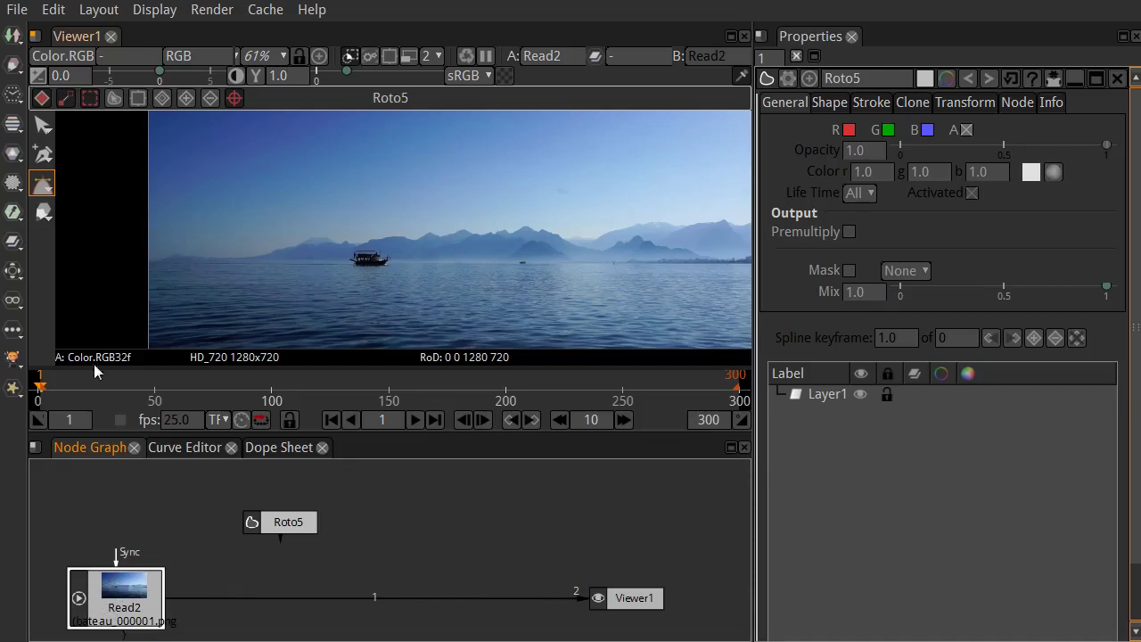
Play the sequence to examine how the boat moves, and return to frame 1
left_click(417, 425)
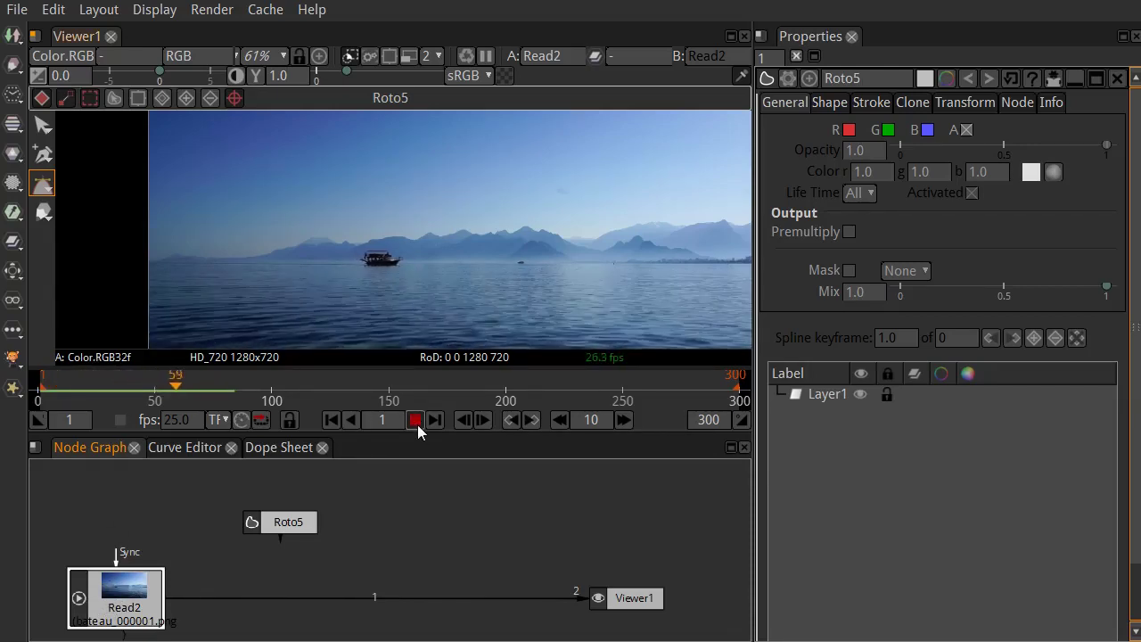
left_click(418, 425)
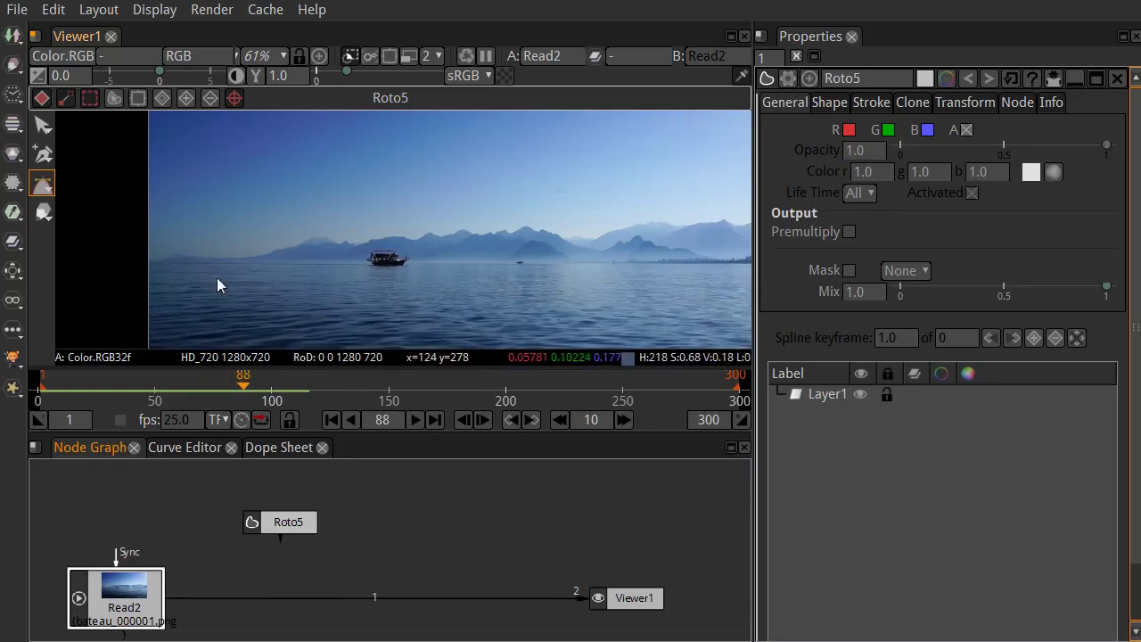
left_click(326, 420)
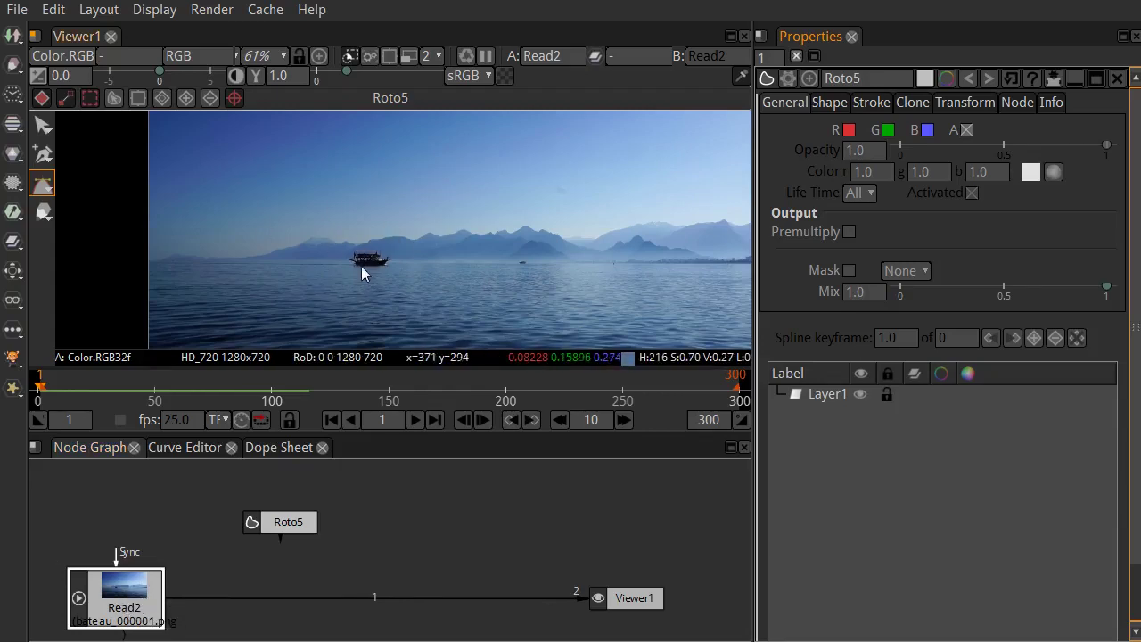
Draw an ellipse around the boat on frame 1 with Roto5's Ellipse tool
left_click(38, 190)
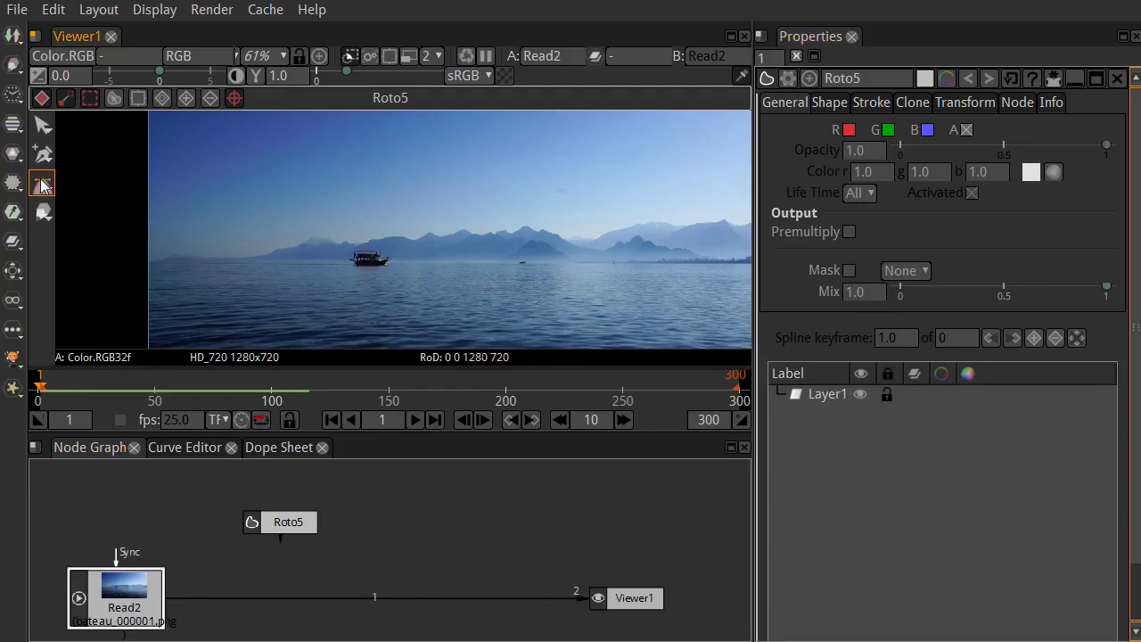
left_click(131, 205)
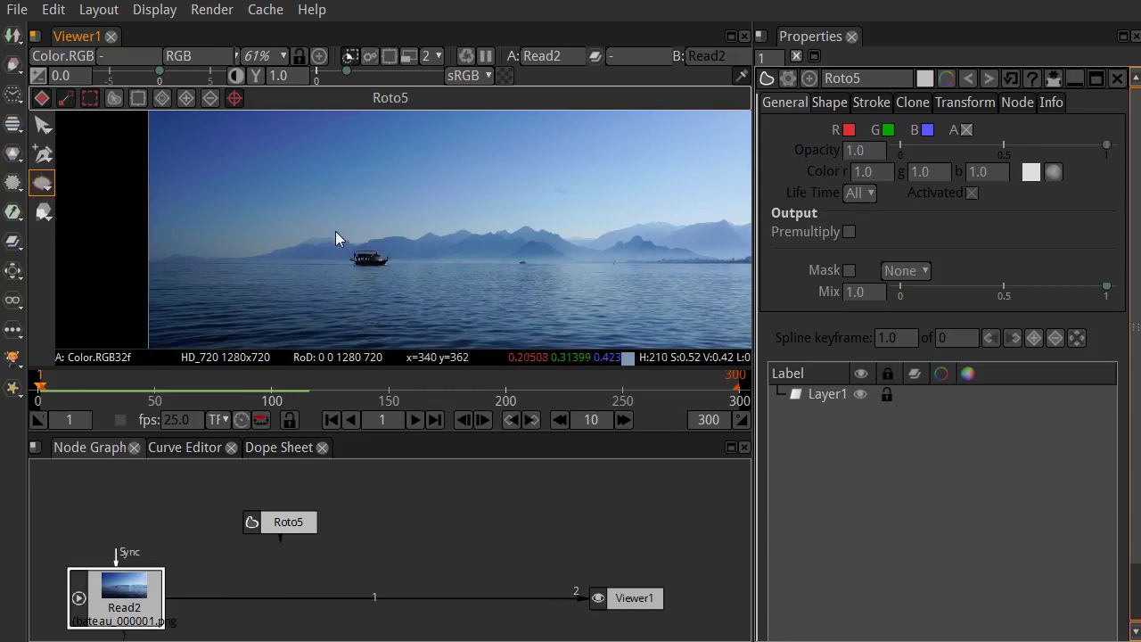
left_click(297, 526)
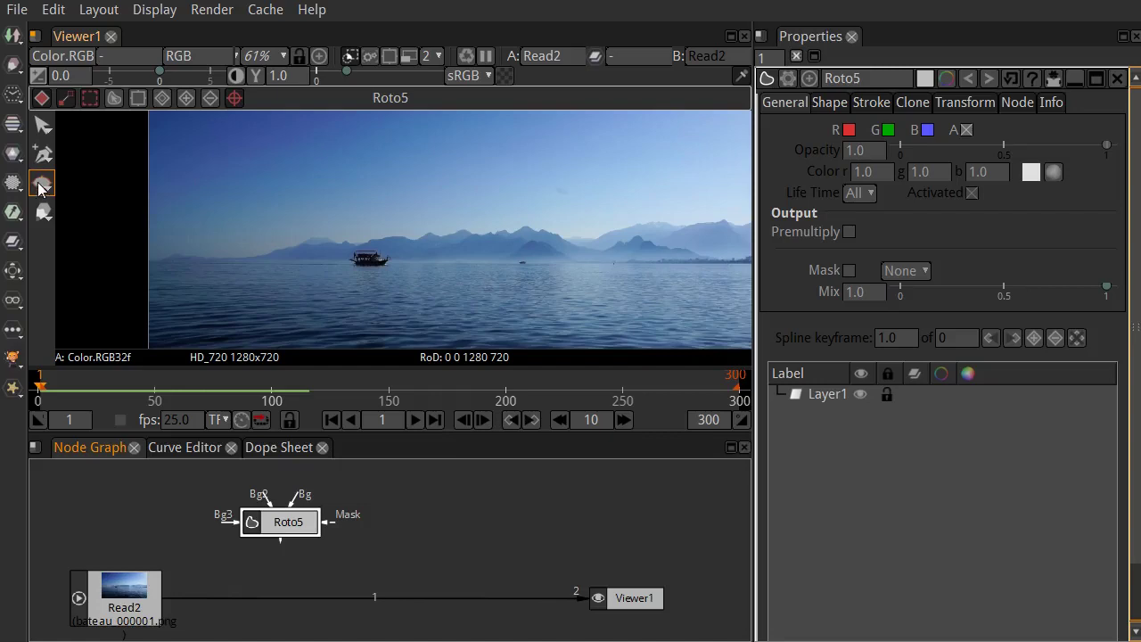
left_click_drag(320, 229, 408, 289)
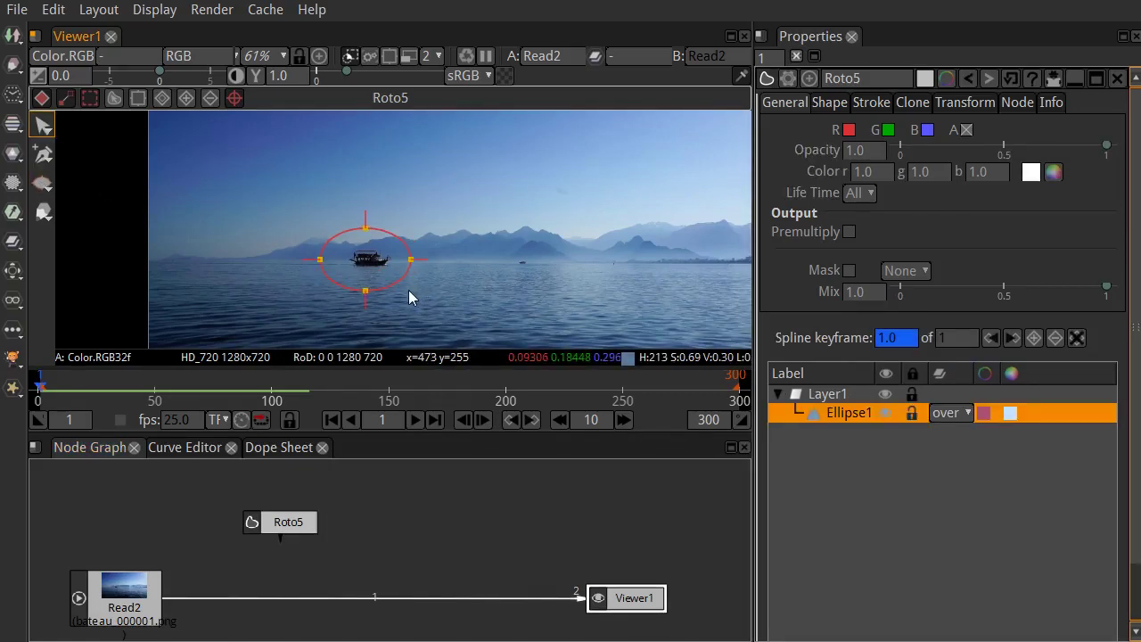
Move the ellipse's left, right and top points inward so the shape fits more tightly around the boat
left_click(43, 131)
left_click(138, 130)
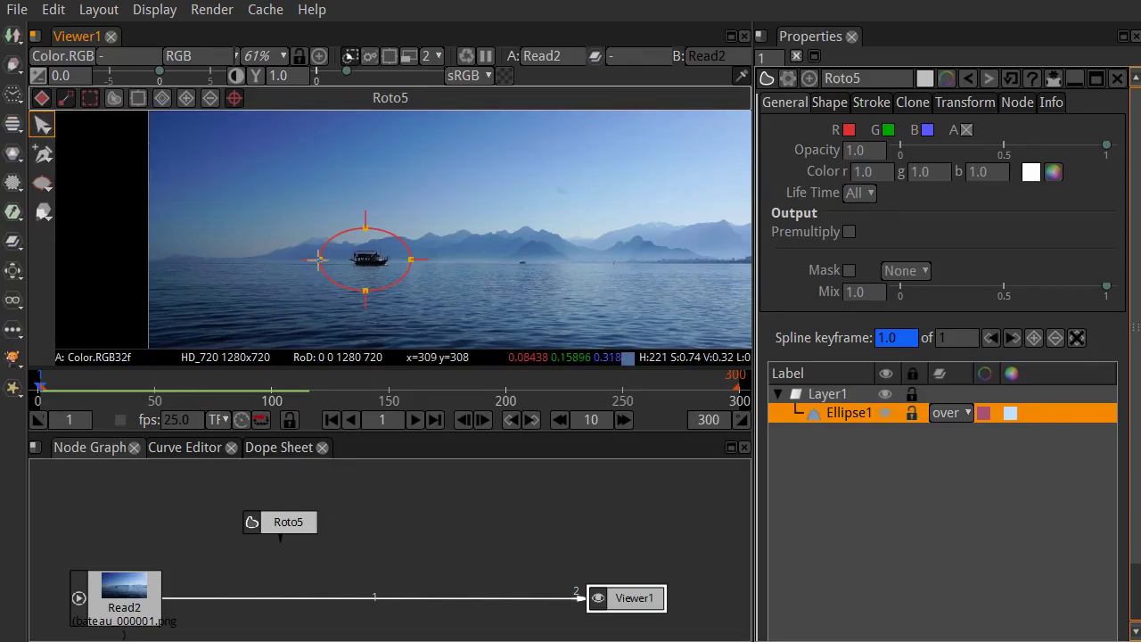
left_click_drag(325, 260, 335, 261)
left_click(410, 260)
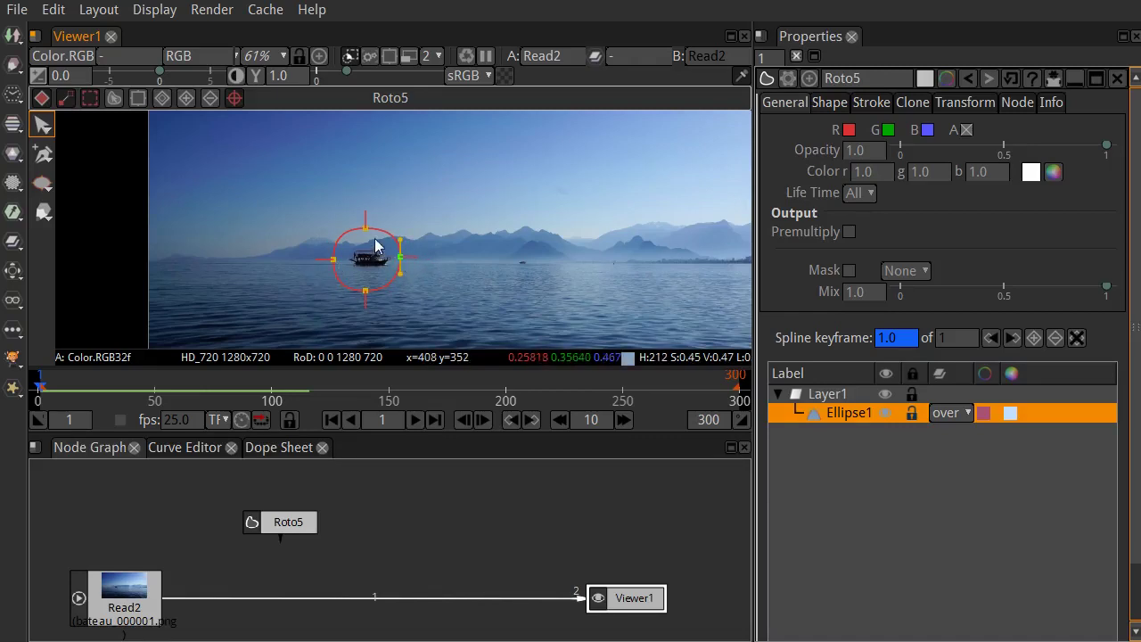
left_click_drag(367, 226, 367, 231)
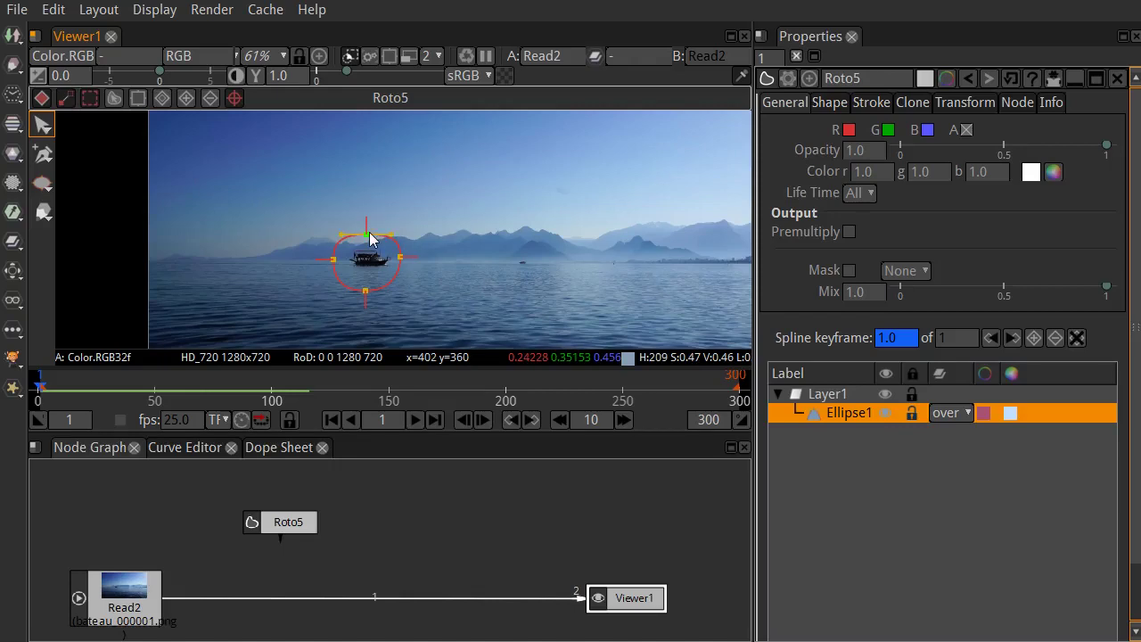
Raise the ellipse's bottom point and pull the feather handles of all four points outward around the boat
left_click_drag(366, 294, 365, 322)
left_click_drag(412, 258, 439, 256)
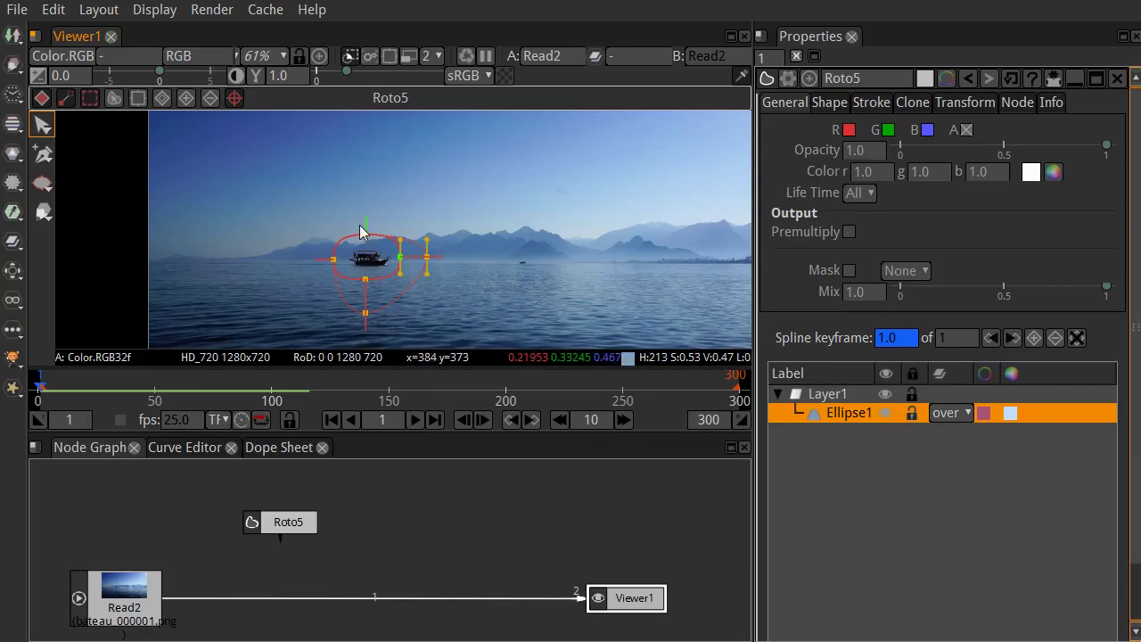
left_click_drag(368, 220, 372, 196)
left_click_drag(326, 261, 300, 258)
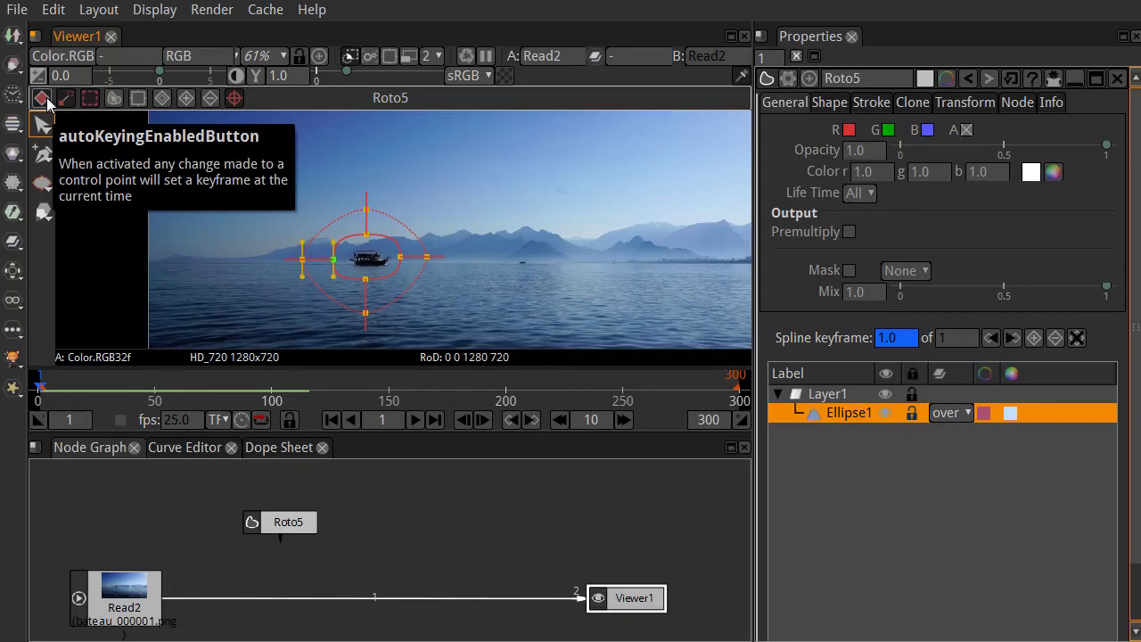
Play forward to frame 53 and move the whole ellipse right onto the boat to set a keyframe
left_click(277, 526)
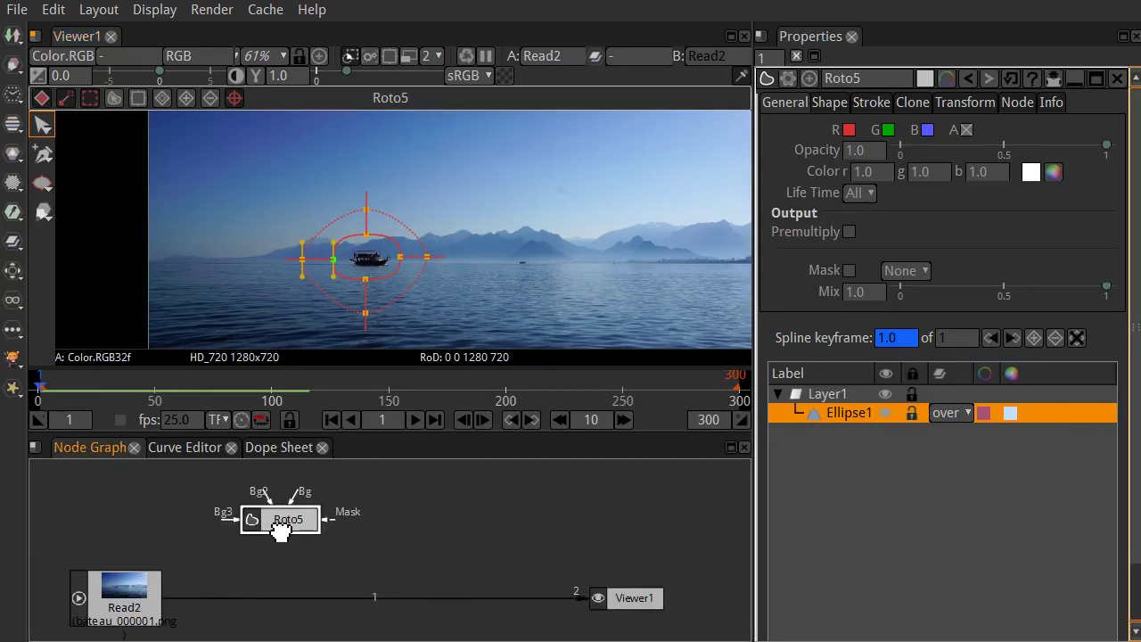
left_click_drag(280, 530, 277, 531)
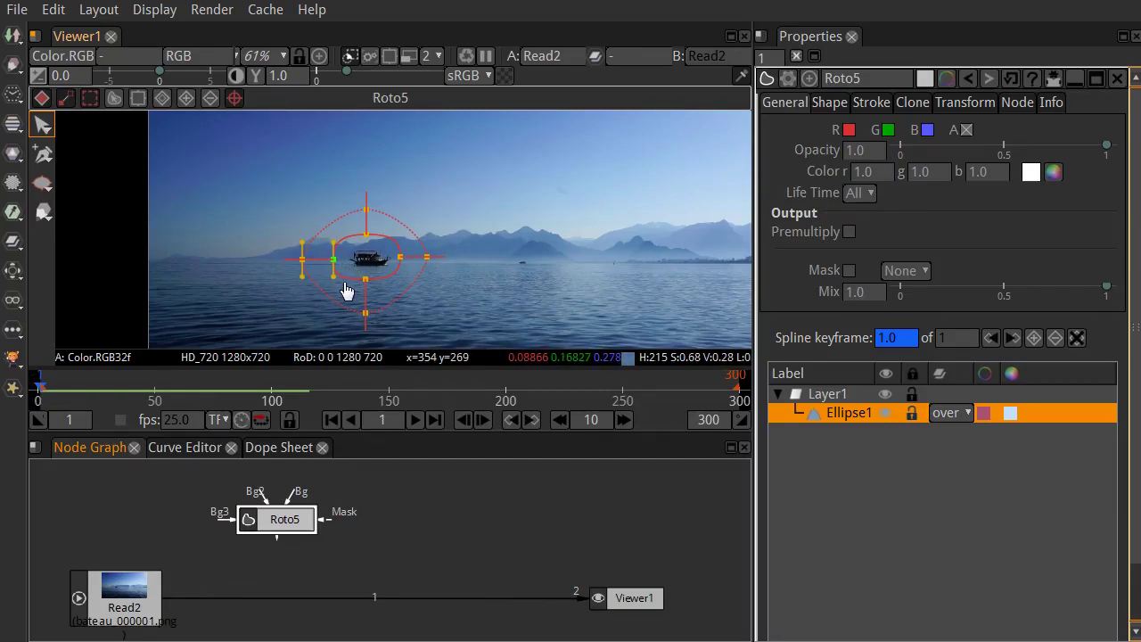
left_click(414, 420)
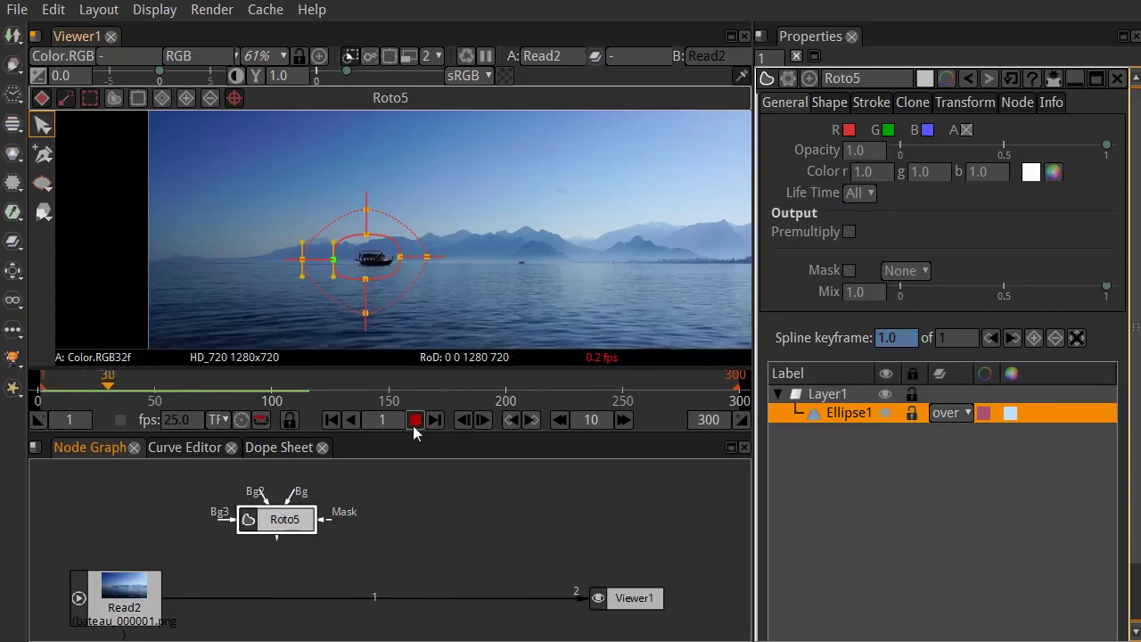
left_click(414, 423)
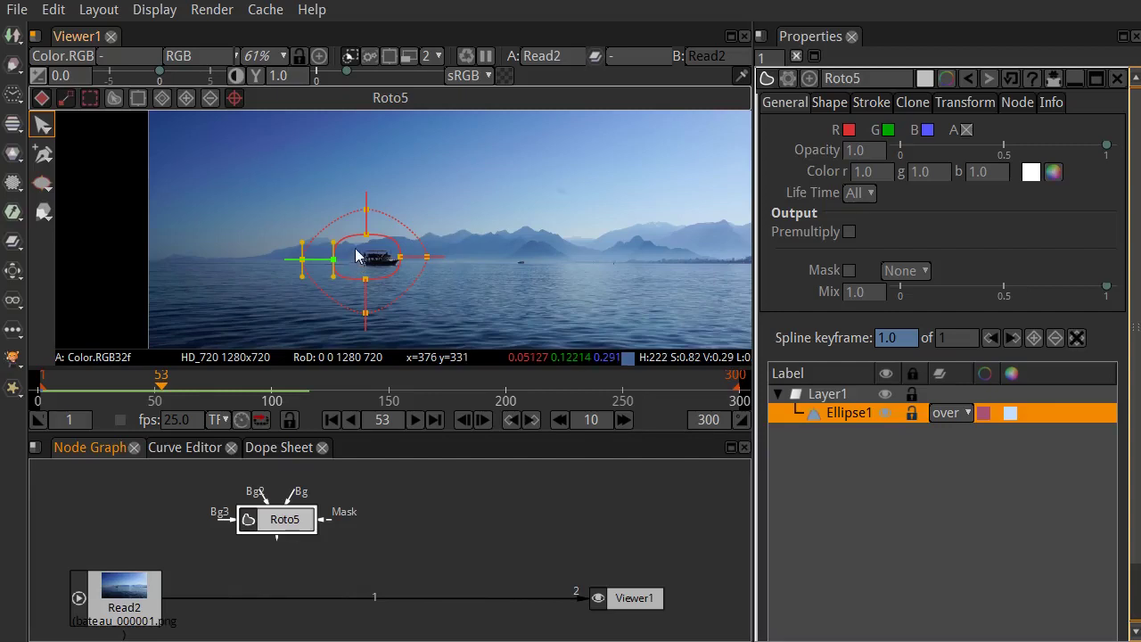
left_click_drag(346, 235, 364, 240)
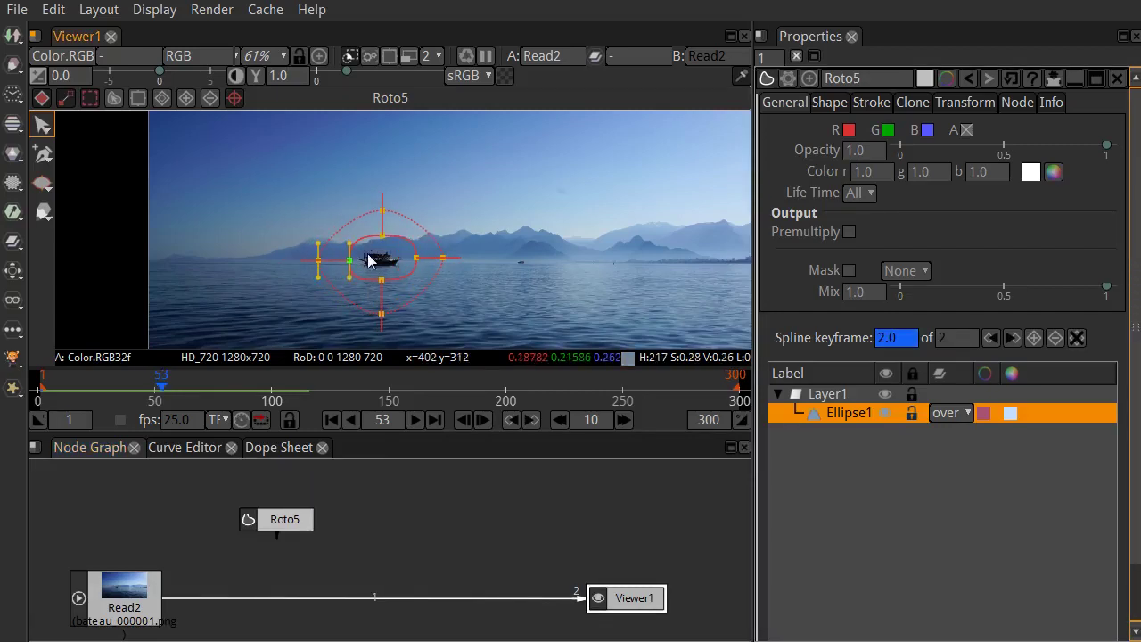
Keyframe the ellipse at frames 124 and 169, moving it right to follow the boat each time
left_click(415, 420)
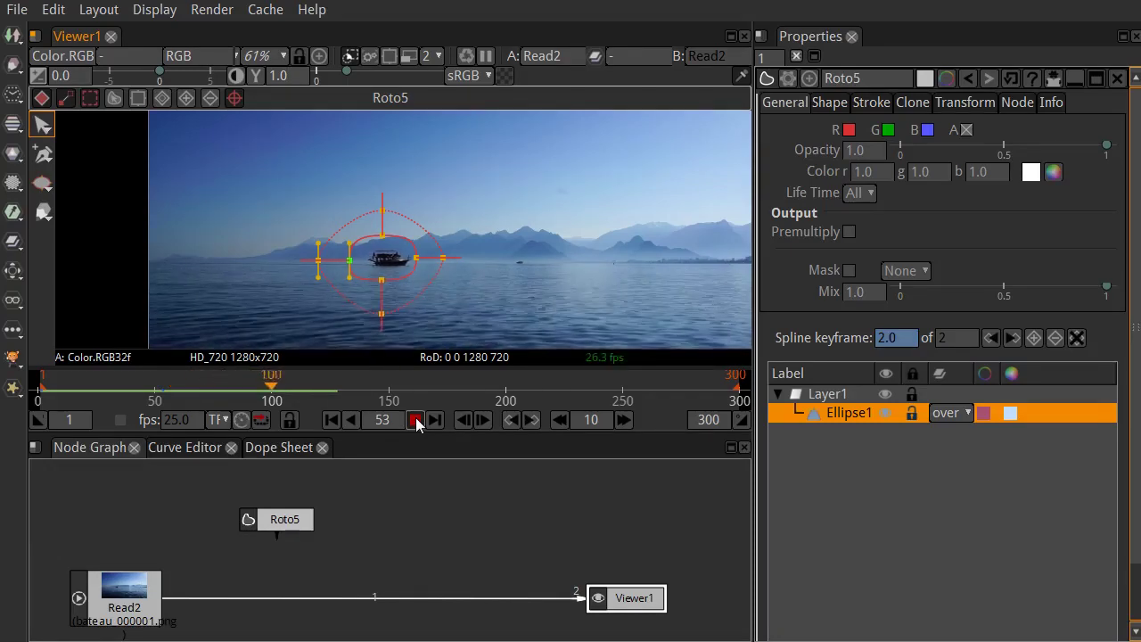
left_click(416, 420)
left_click_drag(405, 248, 419, 248)
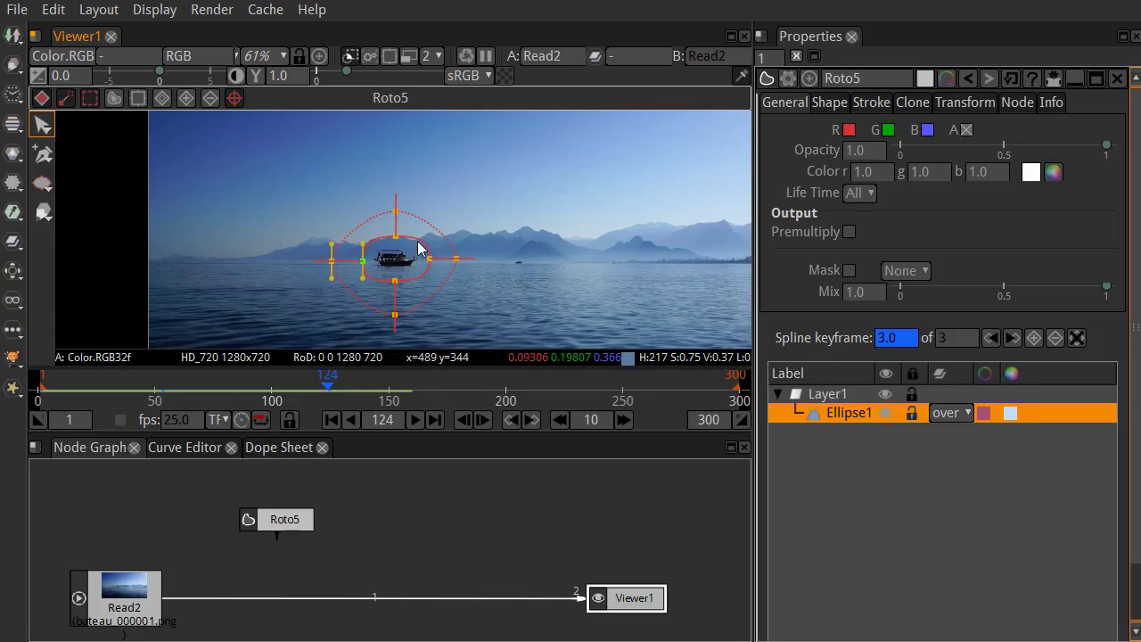
left_click(415, 419)
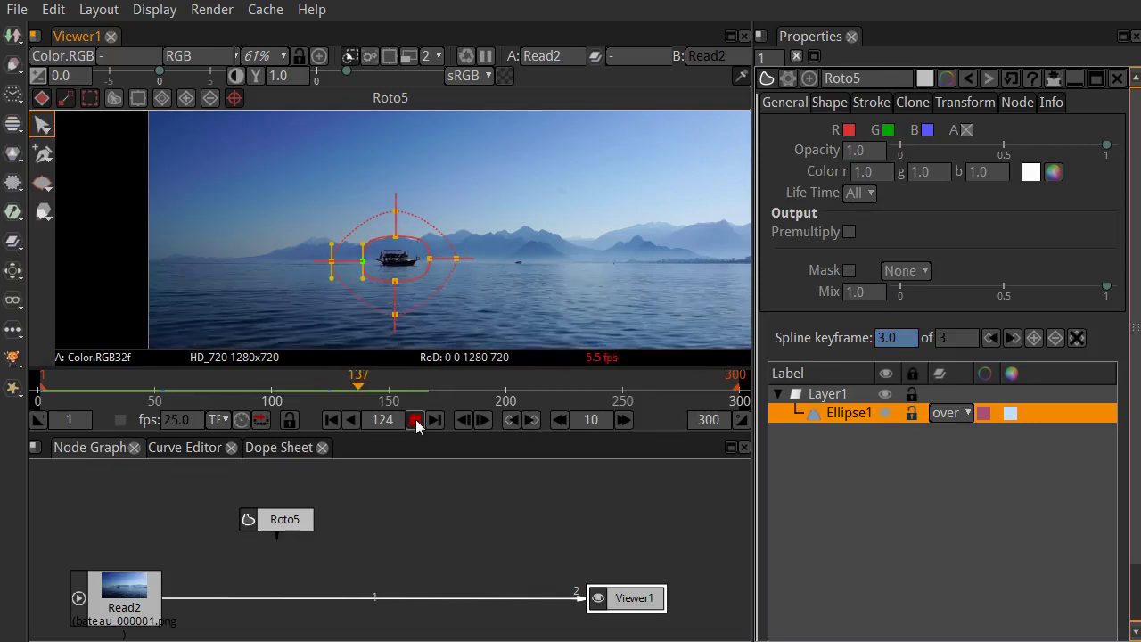
left_click(415, 419)
left_click_drag(420, 247, 428, 250)
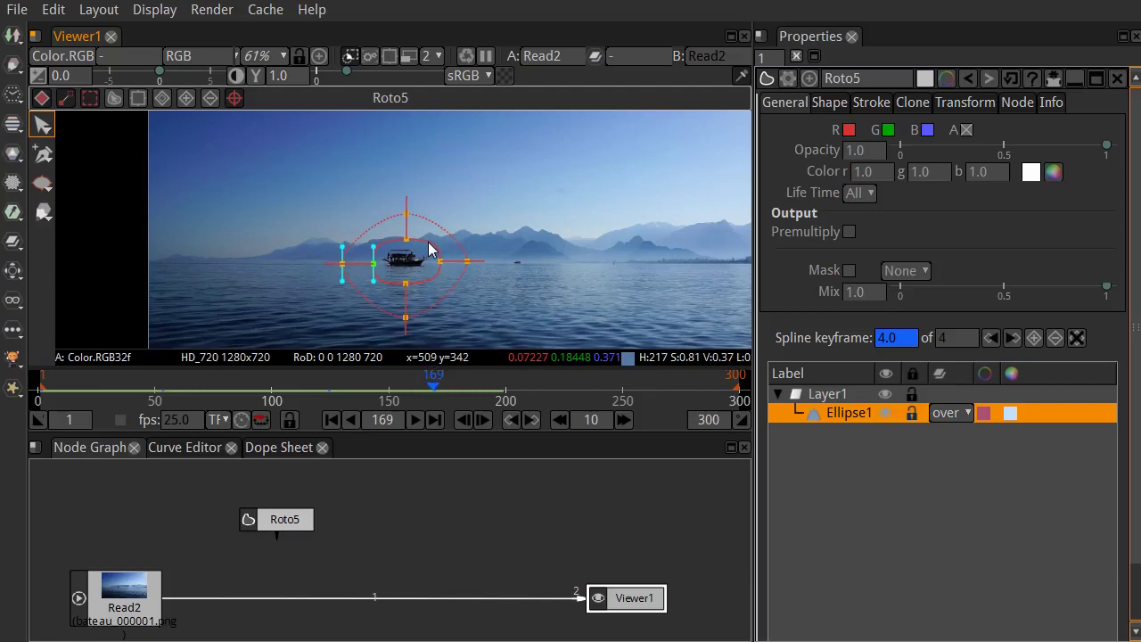
Keyframe the ellipse at frames 242 and 279, moving it right to follow the boat each time
left_click(416, 418)
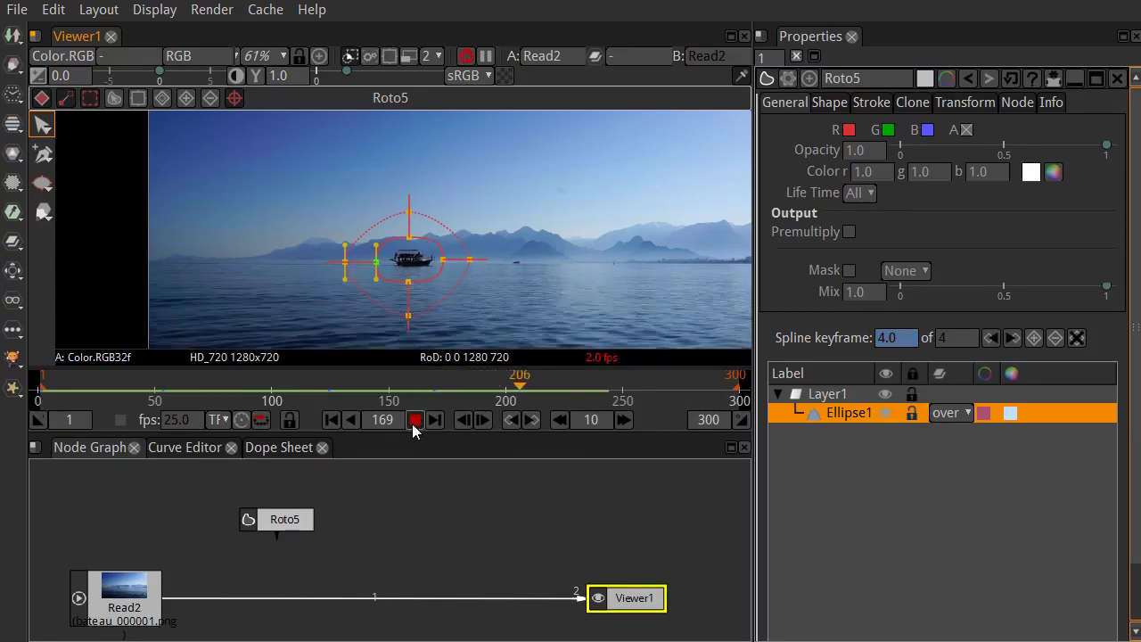
left_click(415, 419)
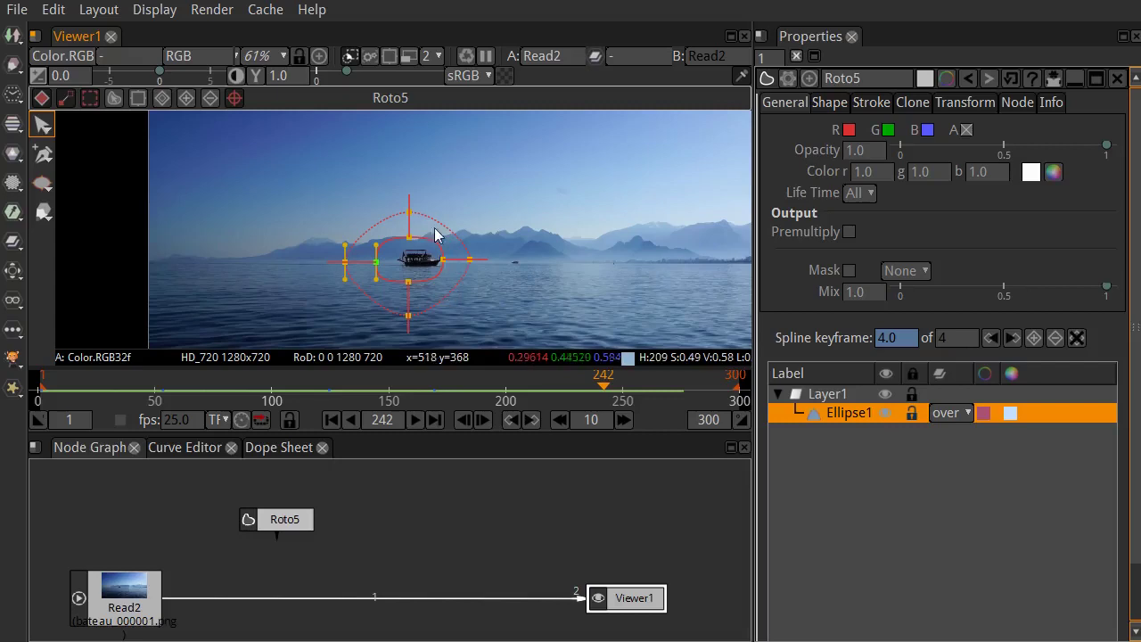
left_click_drag(430, 249, 446, 247)
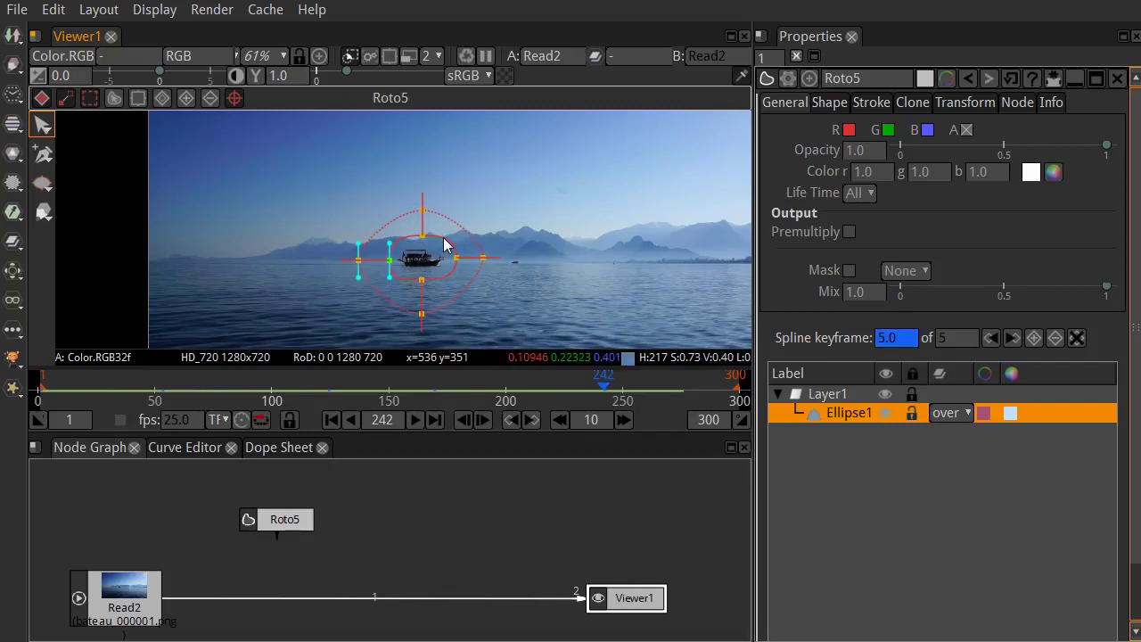
left_click(416, 419)
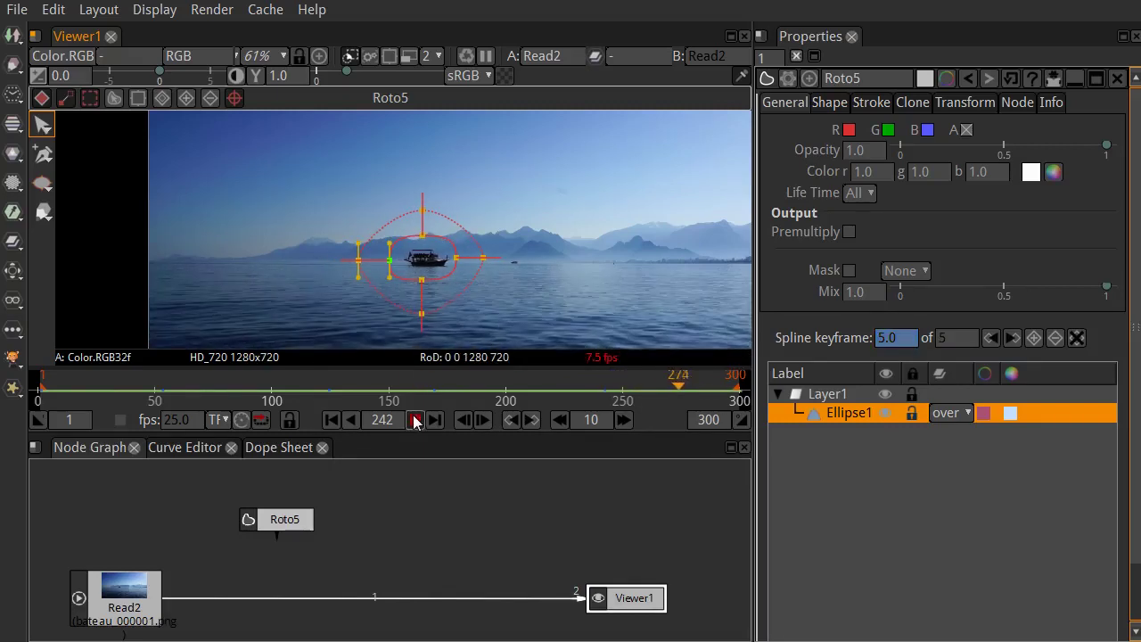
left_click(416, 419)
left_click_drag(439, 242, 447, 239)
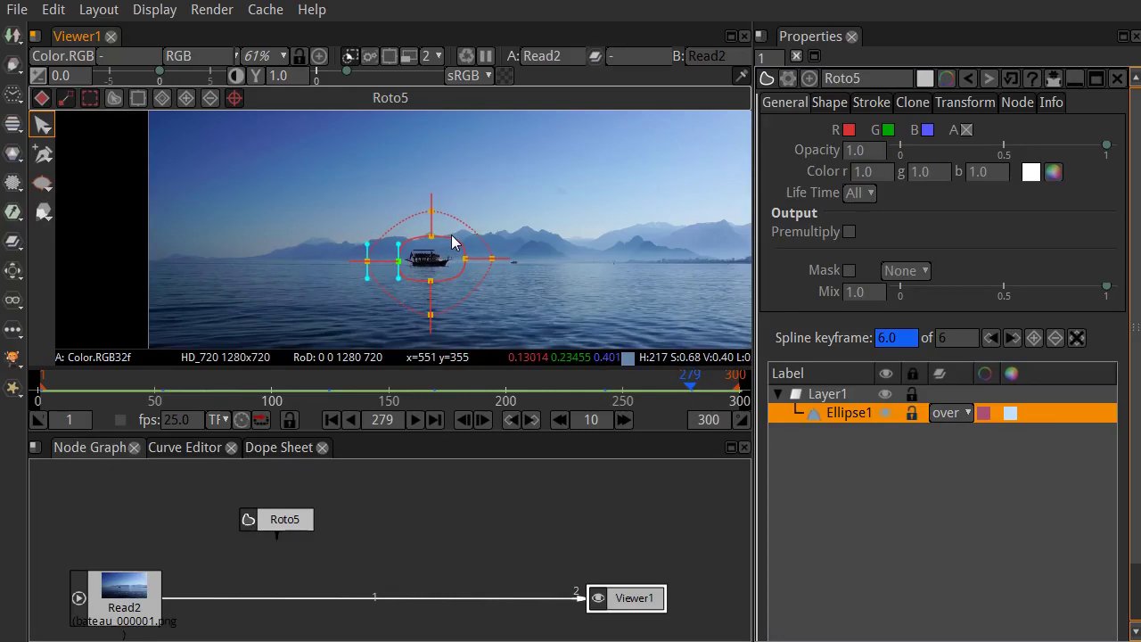
Keyframe the ellipse at frame 300, moving it slightly right onto the boat, and play the sequence from frame 1 to check the tracking
left_click(411, 419)
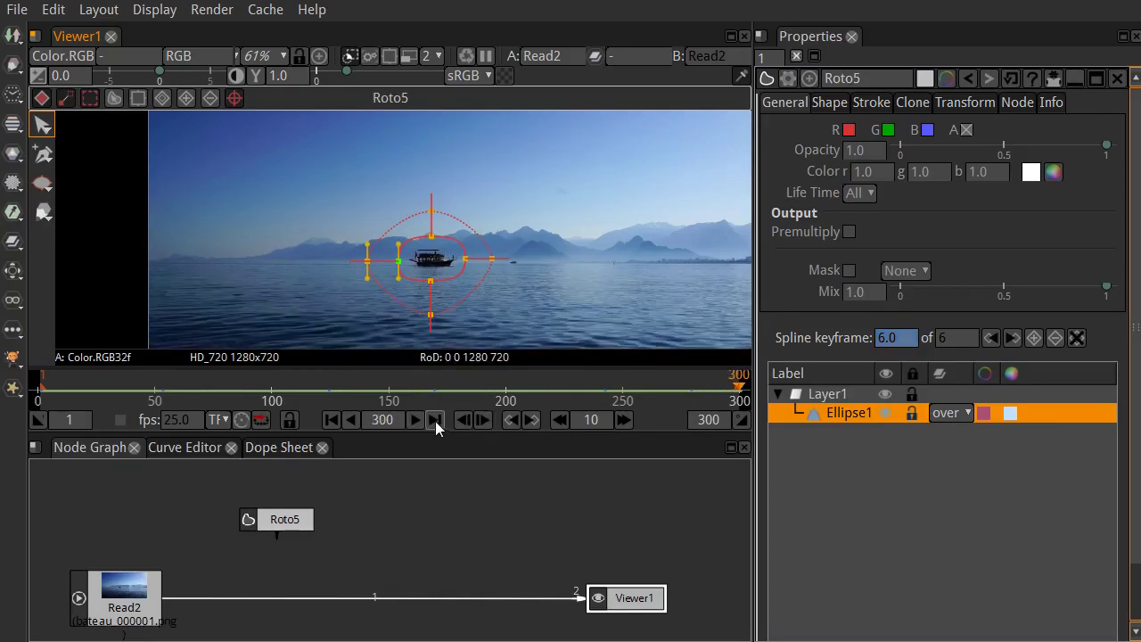
left_click_drag(455, 245, 458, 245)
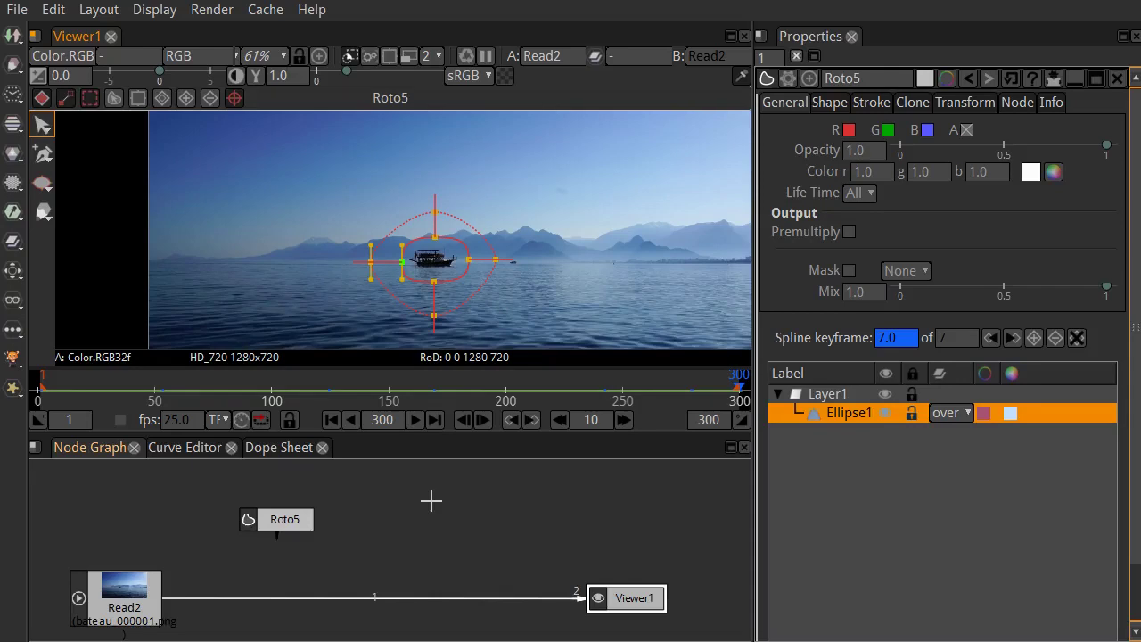
left_click(333, 415)
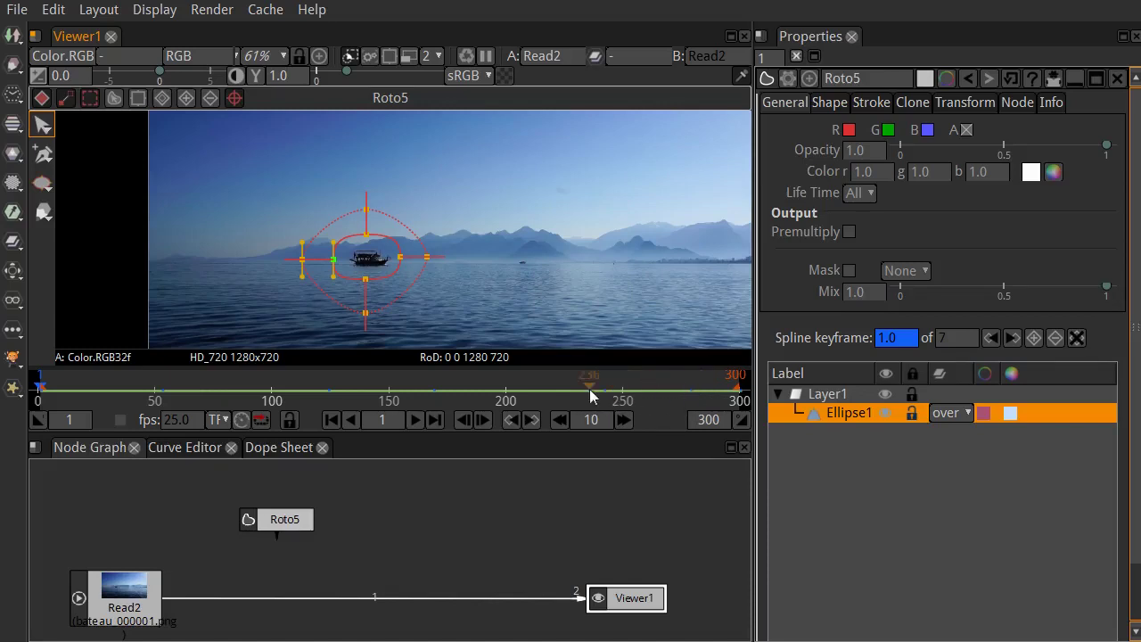
left_click(414, 420)
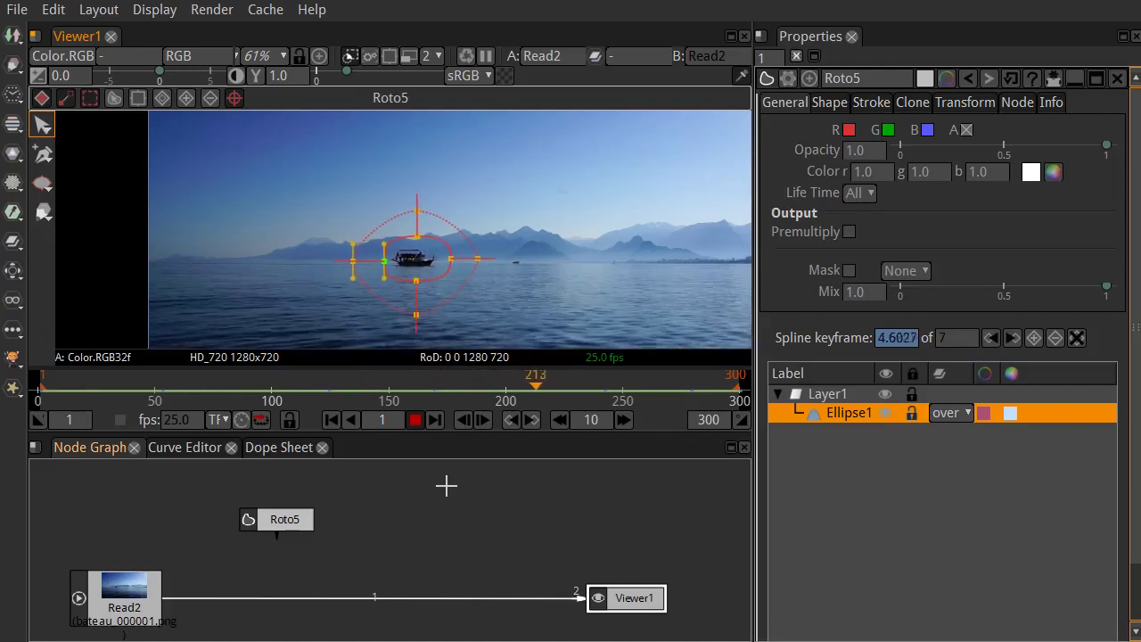
left_click(415, 419)
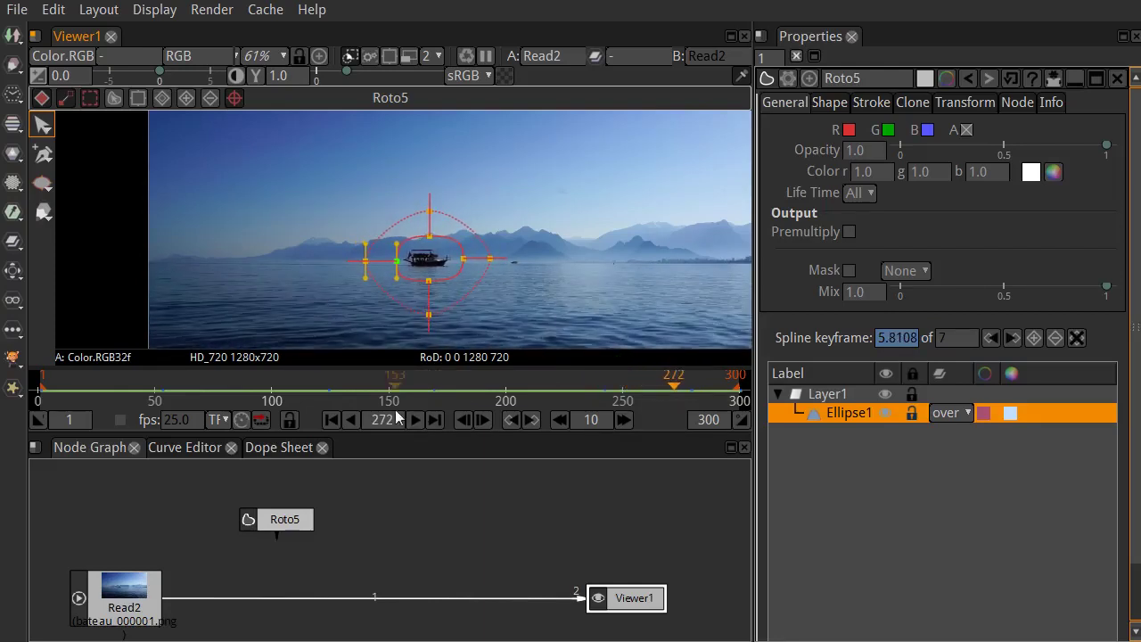
left_click(330, 420)
Move the Roto5 node to the right and insert a Merge node between Read2 and Viewer1
left_click_drag(272, 524, 424, 525)
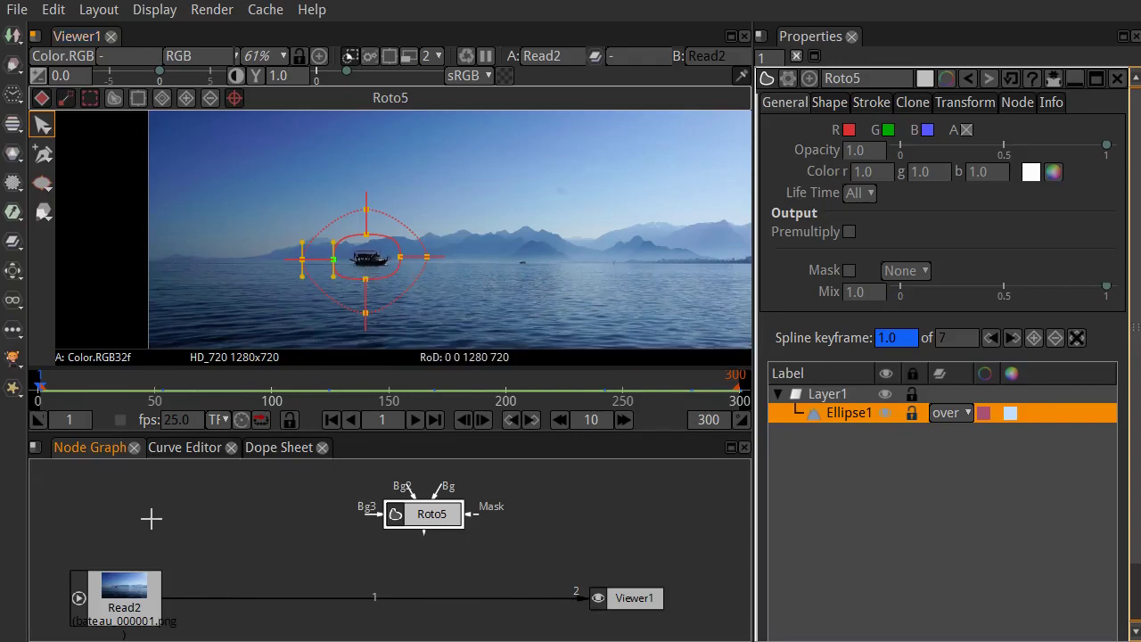
left_click(129, 593)
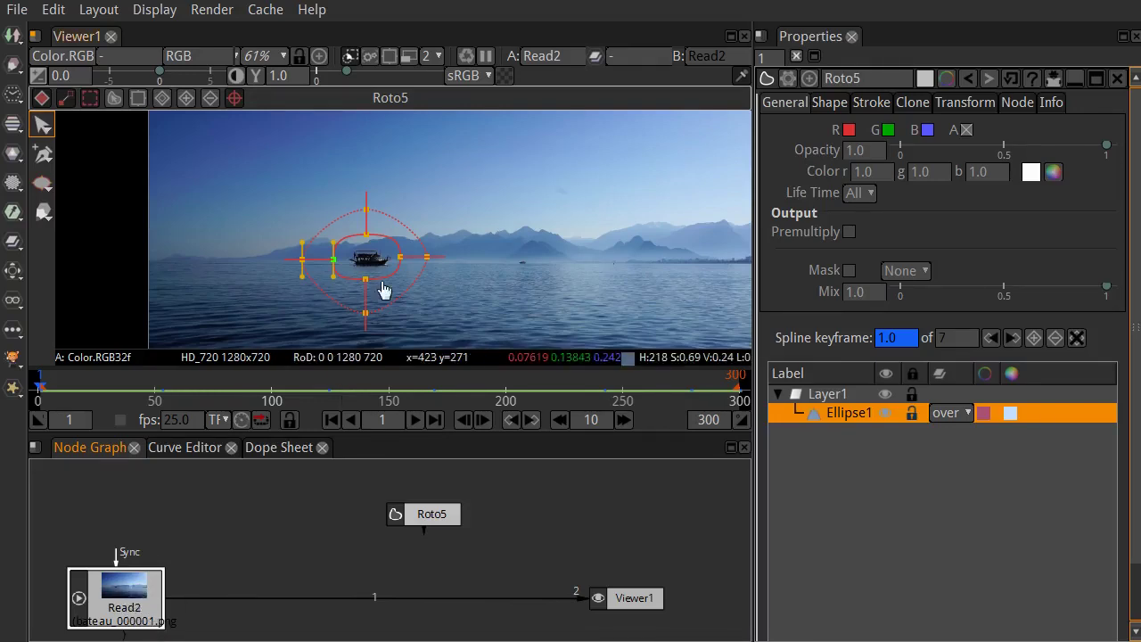
scroll(344, 323, "down", 1)
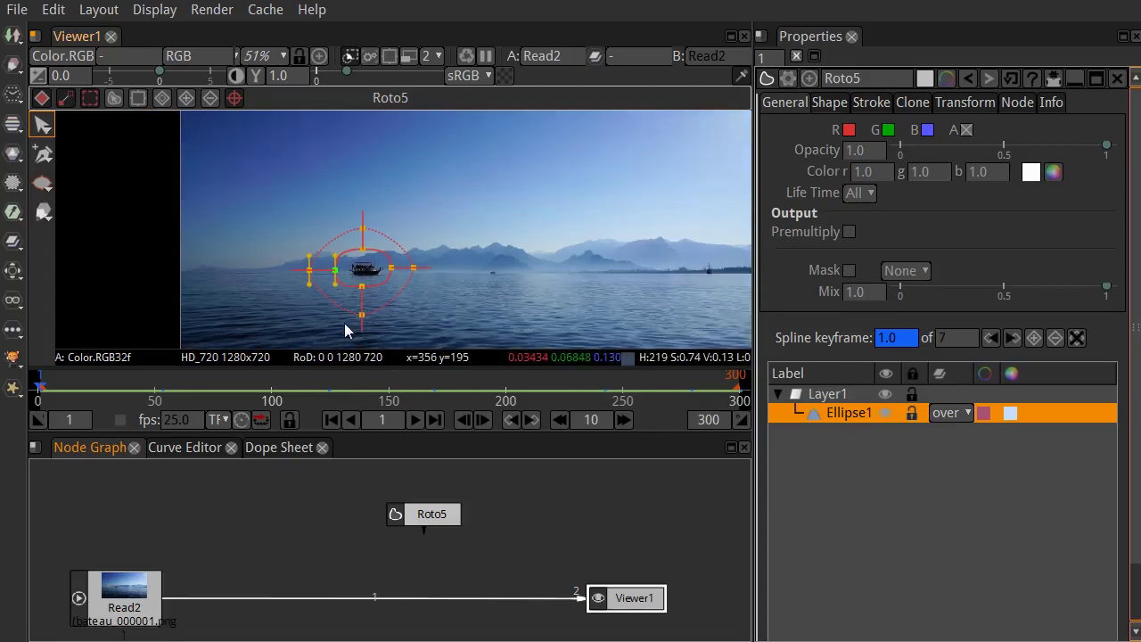
scroll(140, 232, "down", 1)
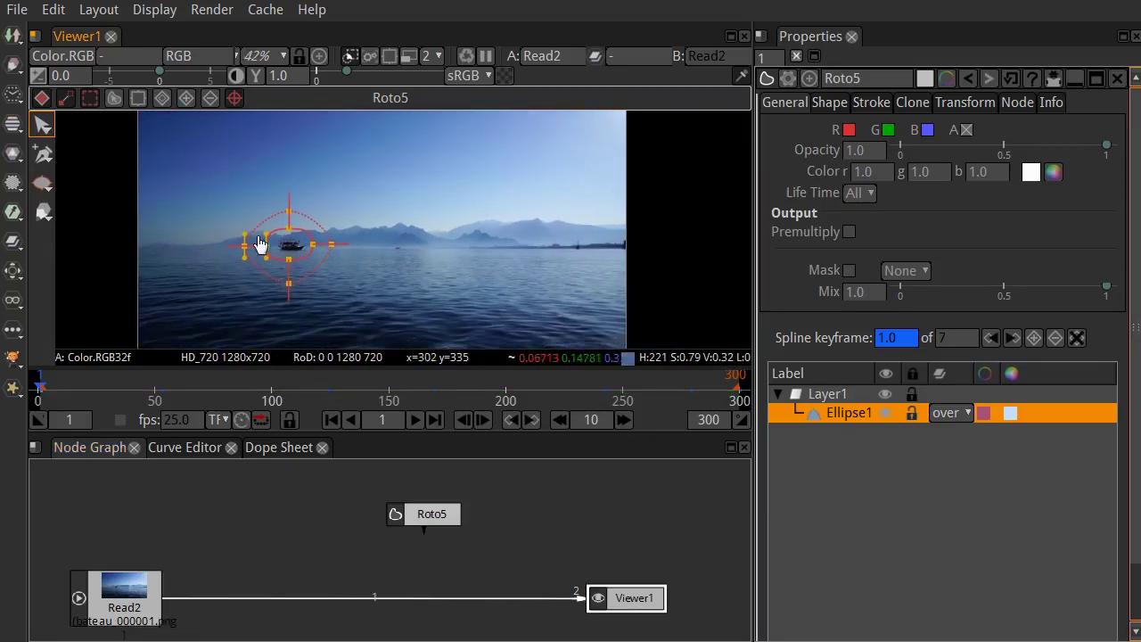
scroll(285, 243, "down", 1)
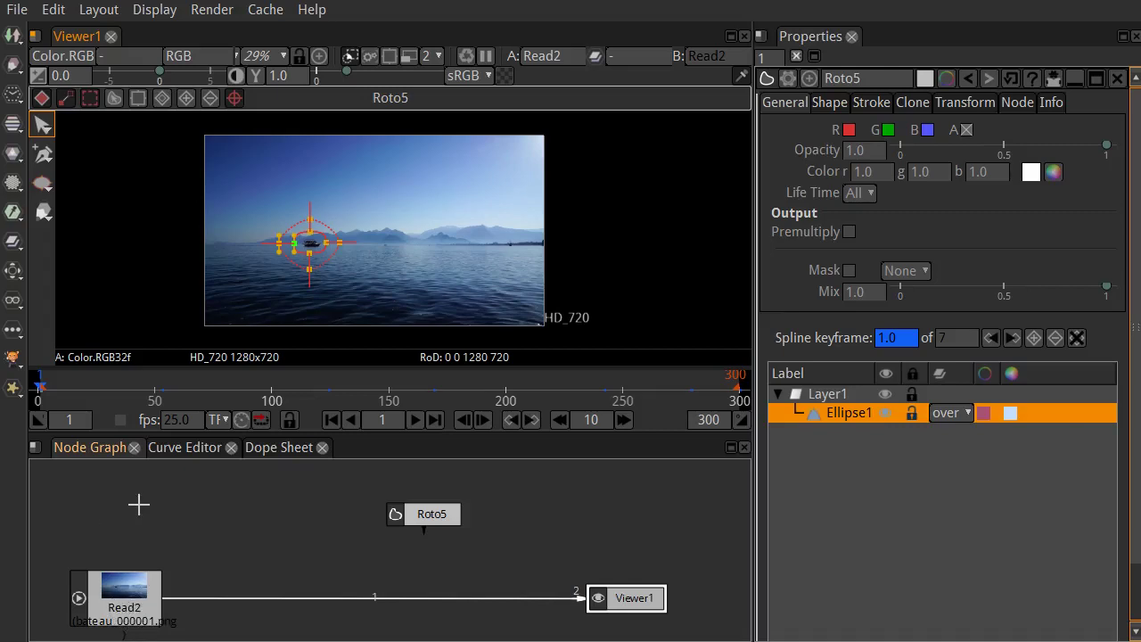
left_click(122, 589)
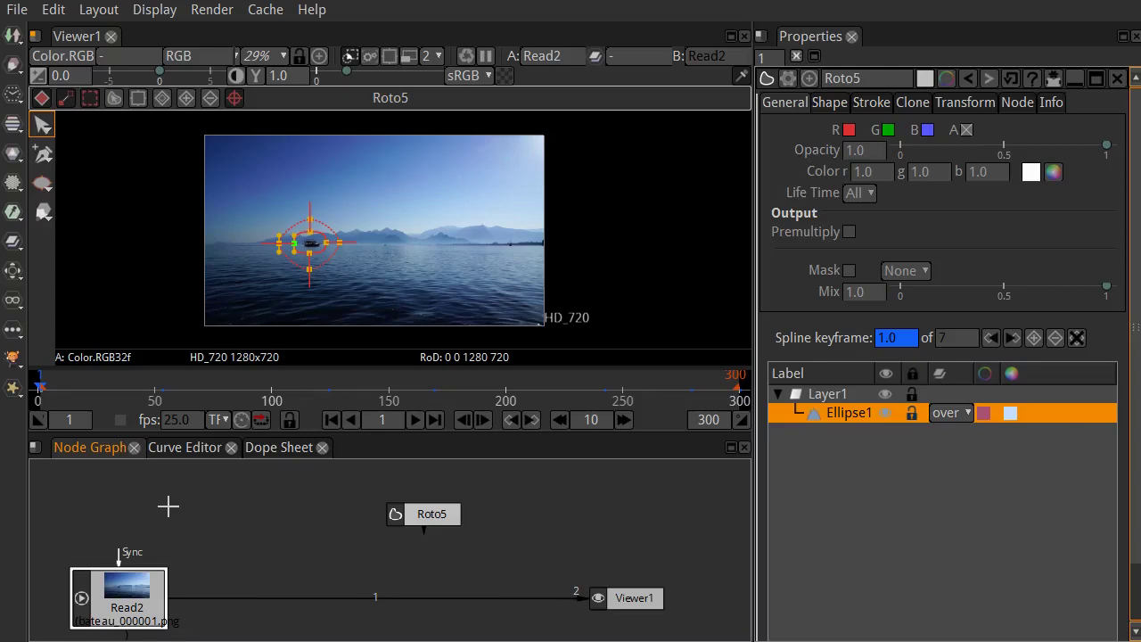
key("m")
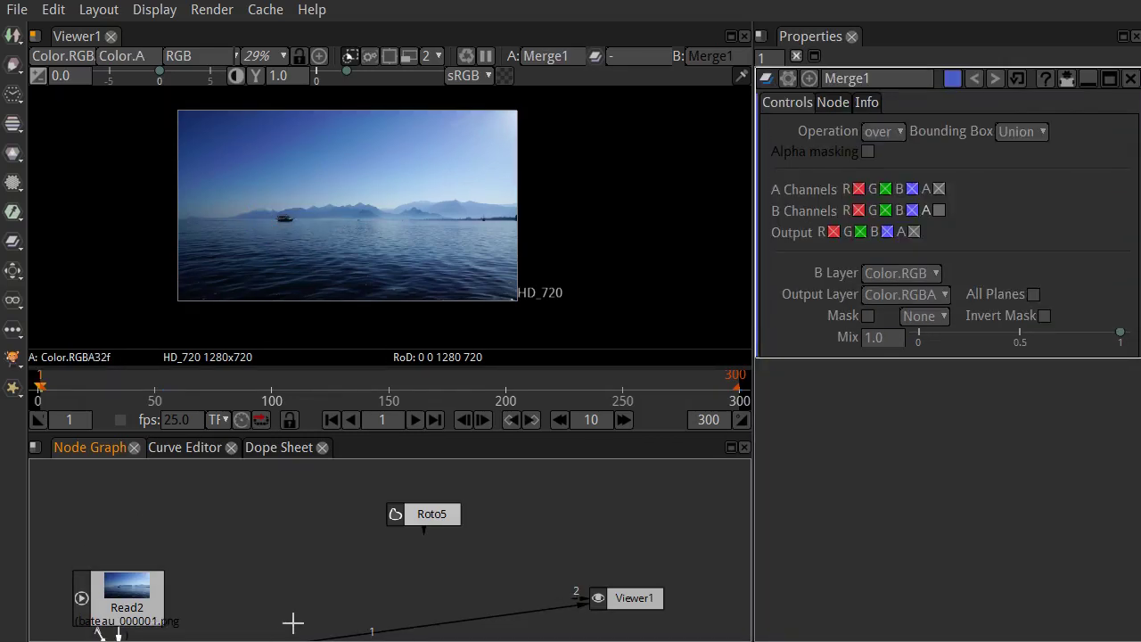
left_click_drag(293, 622, 301, 562)
left_click_drag(133, 606, 306, 540)
left_click_drag(454, 501, 428, 553)
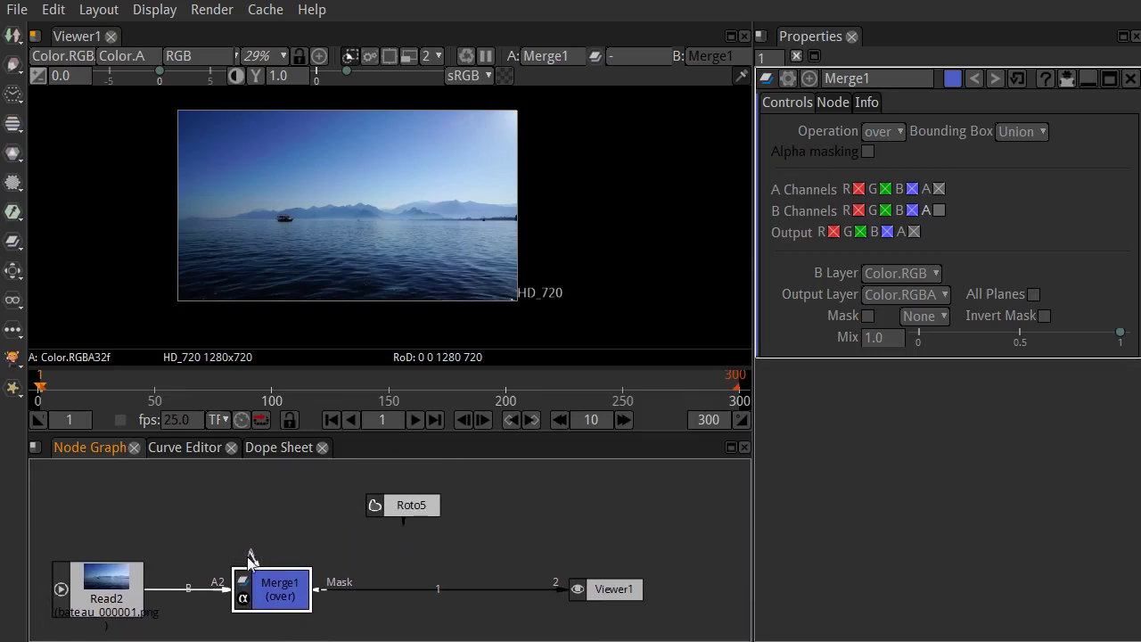
Add a Blur node above Read2, using Read2 as its source and leaving its output detached from Merge1
left_click(117, 584)
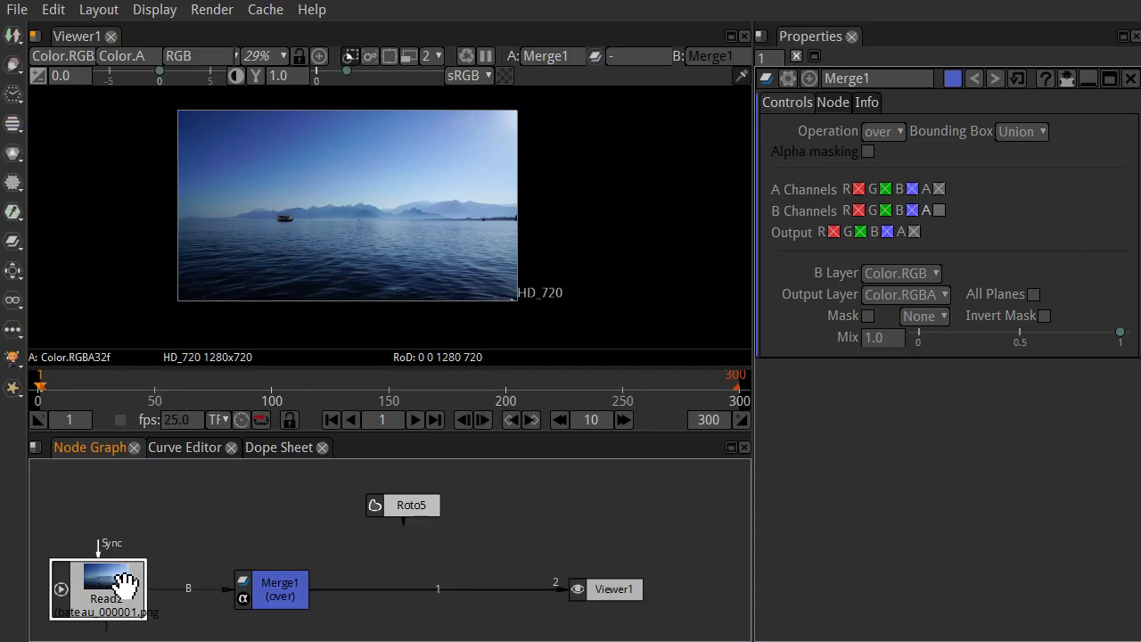
key("b")
left_click_drag(180, 592, 216, 526)
left_click_drag(125, 599, 221, 468)
left_click_drag(194, 542, 213, 609)
left_click_drag(265, 558, 218, 602)
left_click_drag(249, 544, 221, 525)
mouse_move(148, 597)
left_mouse_down()
mouse_move(119, 598)
mouse_move(137, 605)
left_mouse_up()
left_click(223, 521)
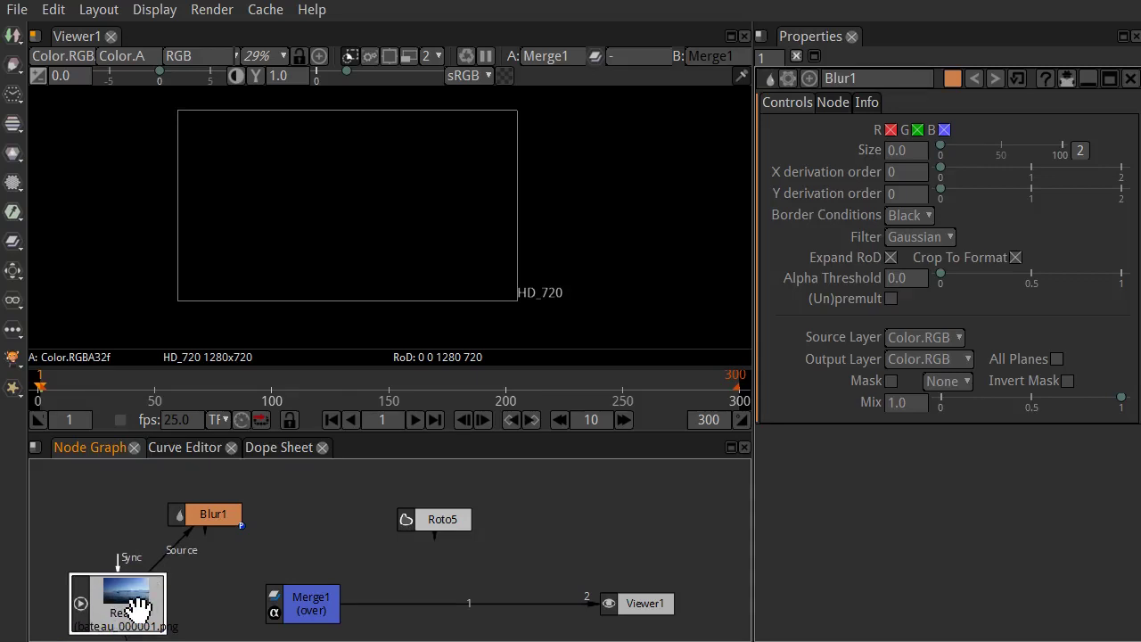
Display Blur1 in the viewer and set its blur size to 25.8
left_click(230, 517)
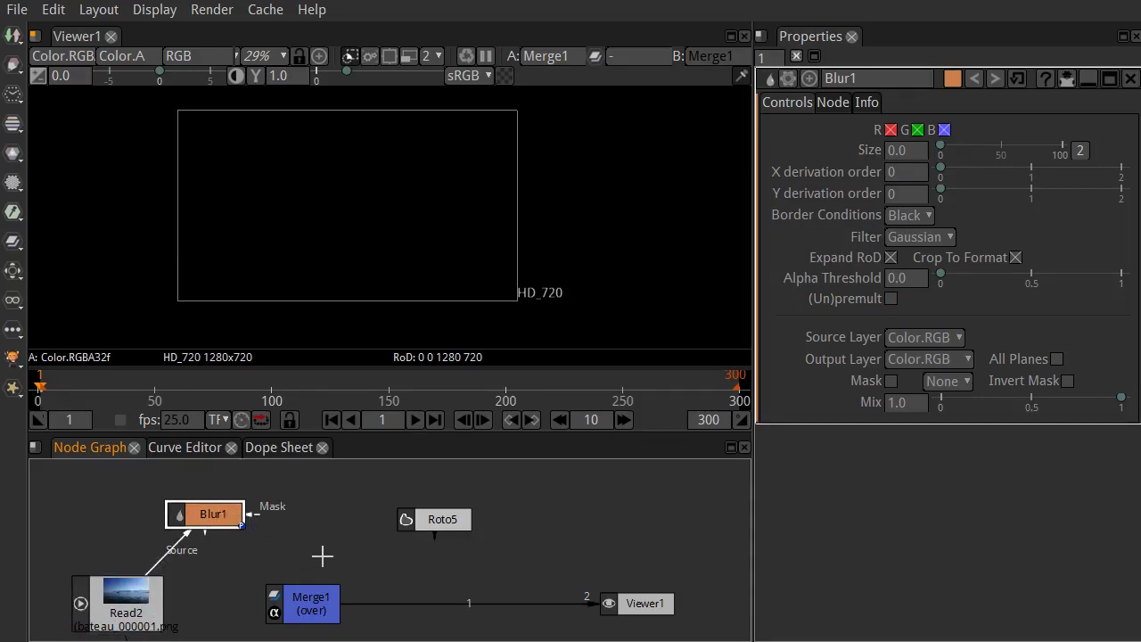
key("1")
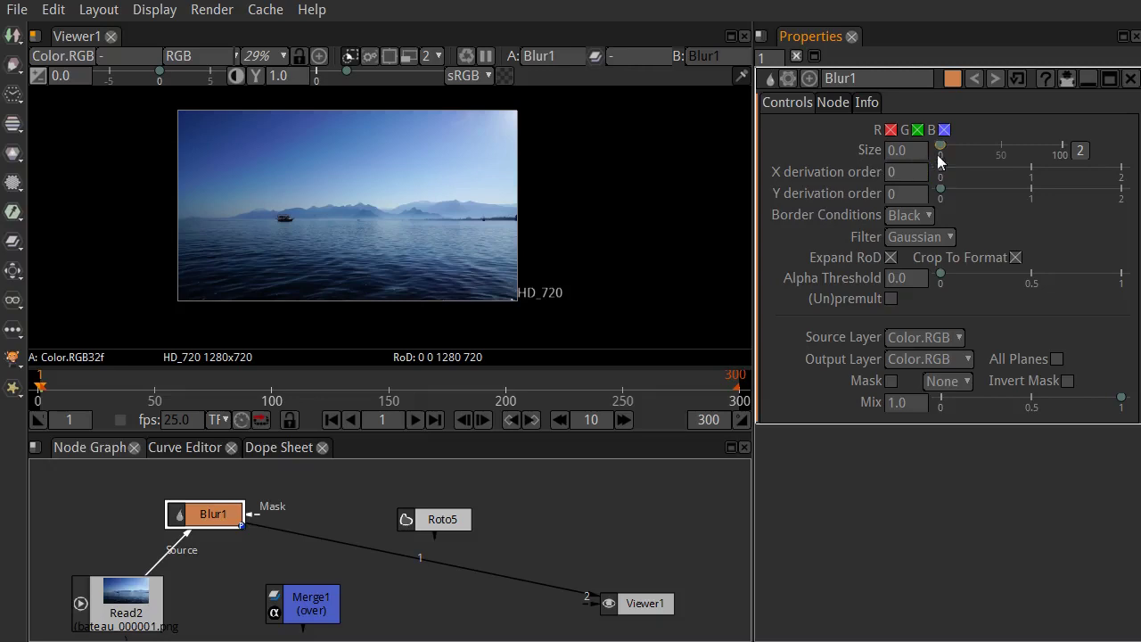
left_click_drag(940, 151, 972, 155)
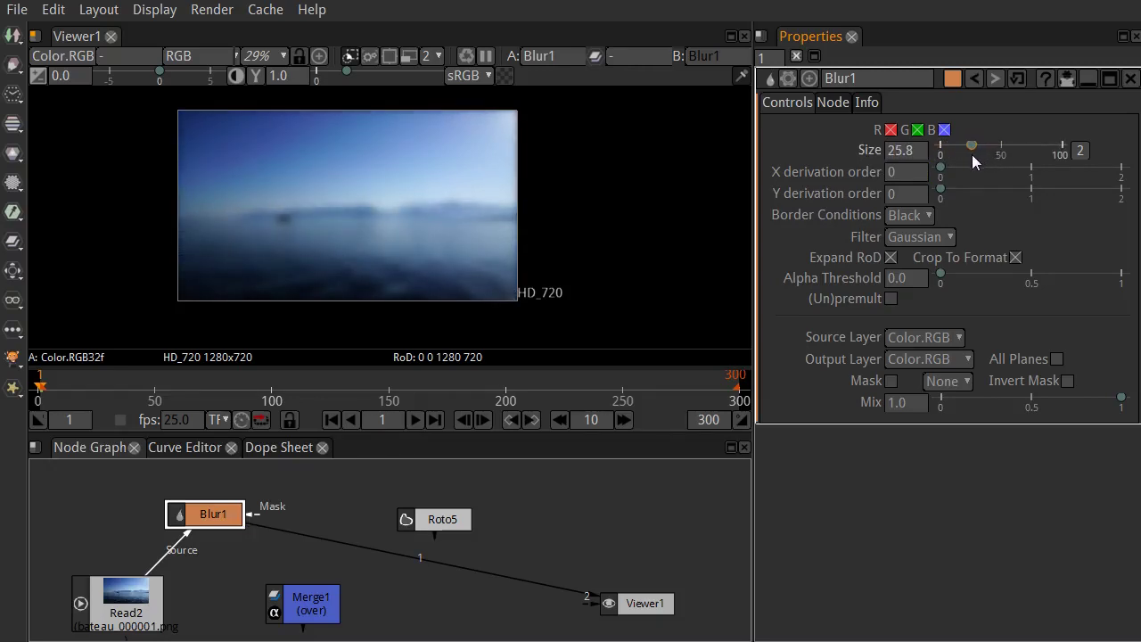
scroll(286, 237, "up", 8)
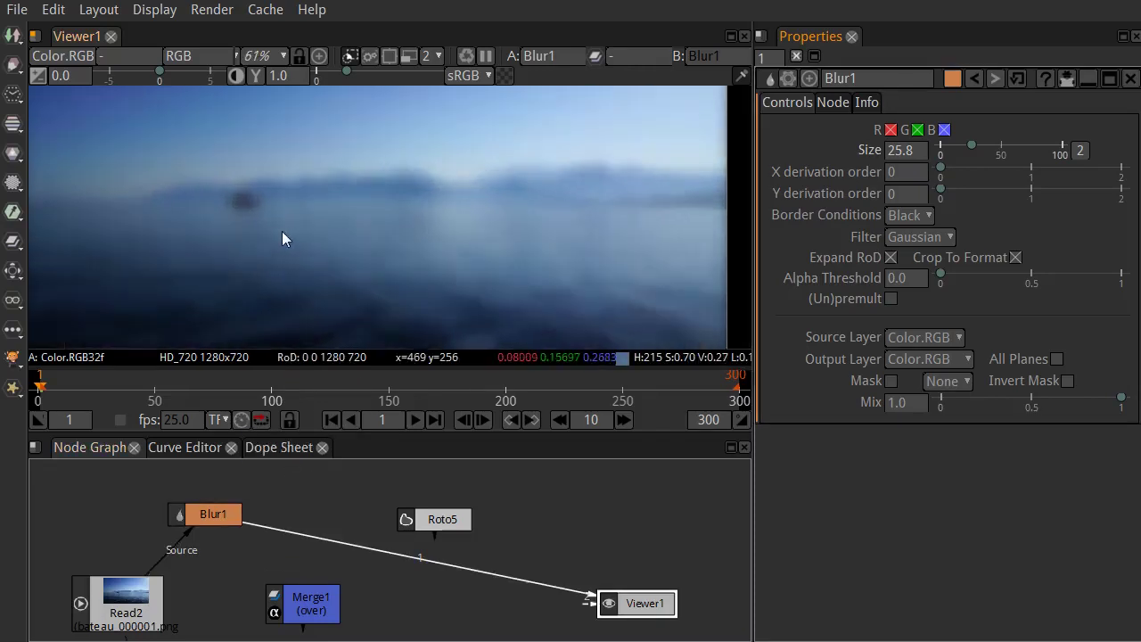
scroll(297, 248, "down", 3)
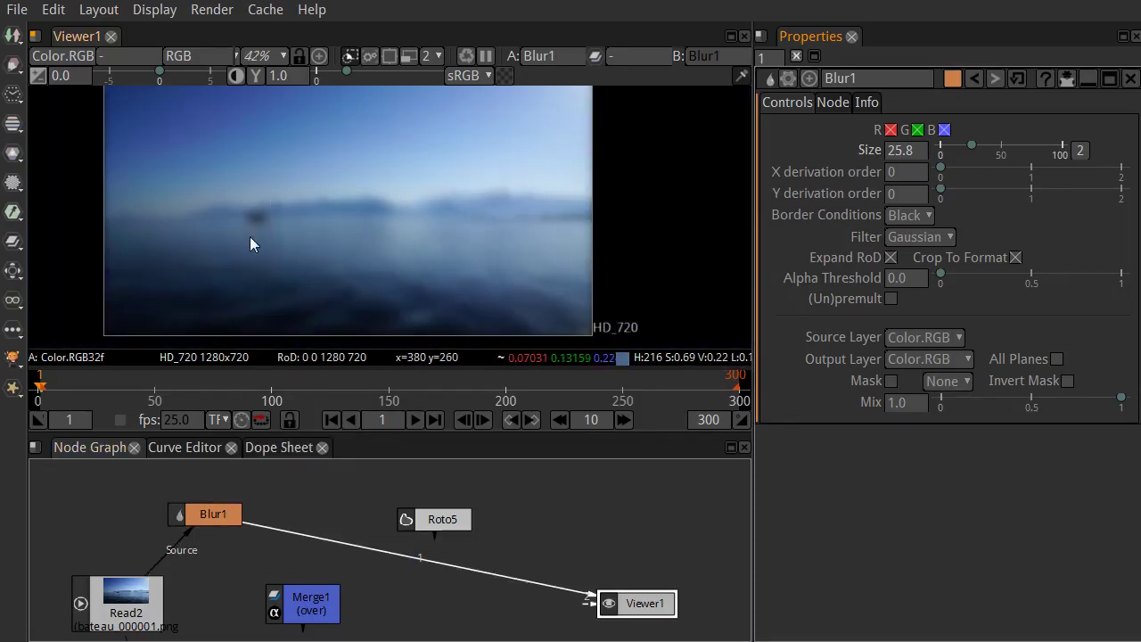
Connect Read2 to Merge1's B input and display Merge1 in the viewer
left_click(148, 609)
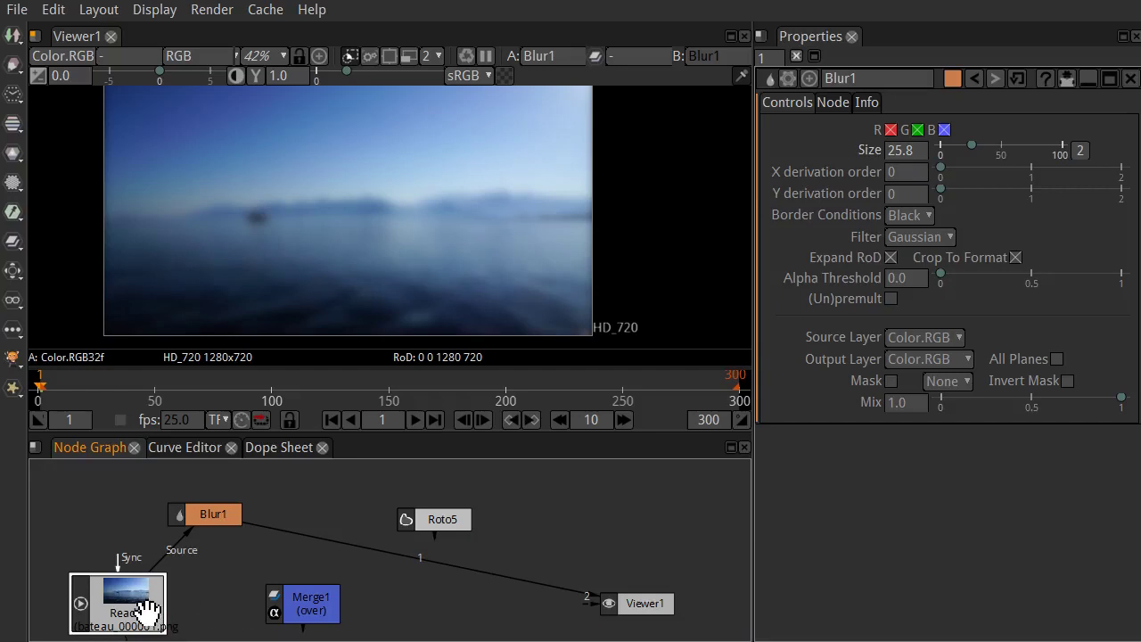
left_click(328, 581)
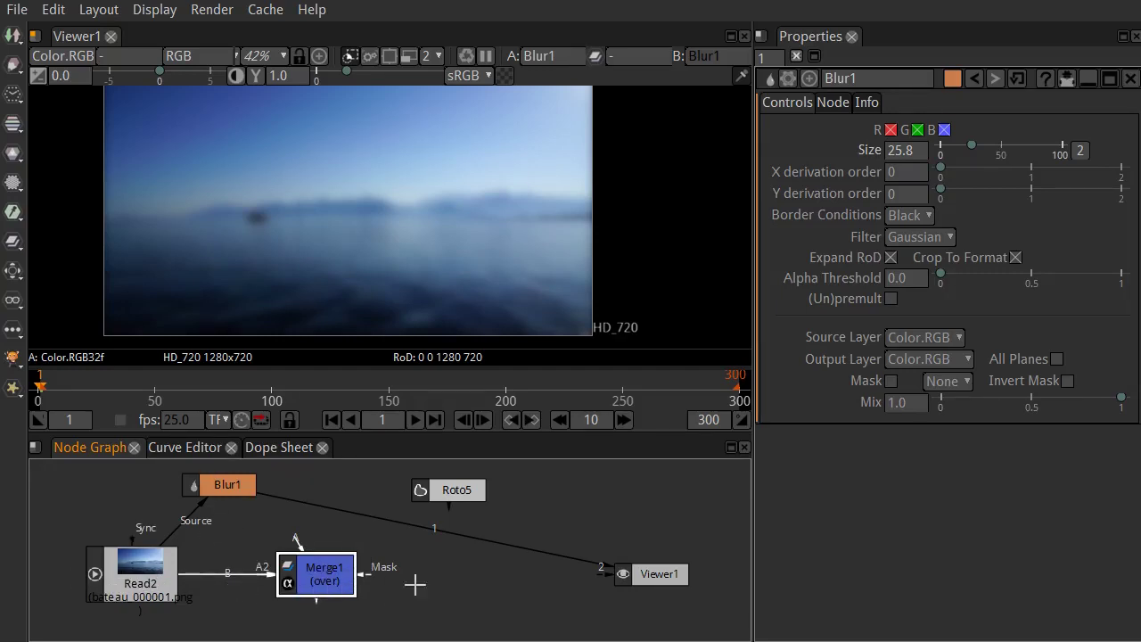
key("1")
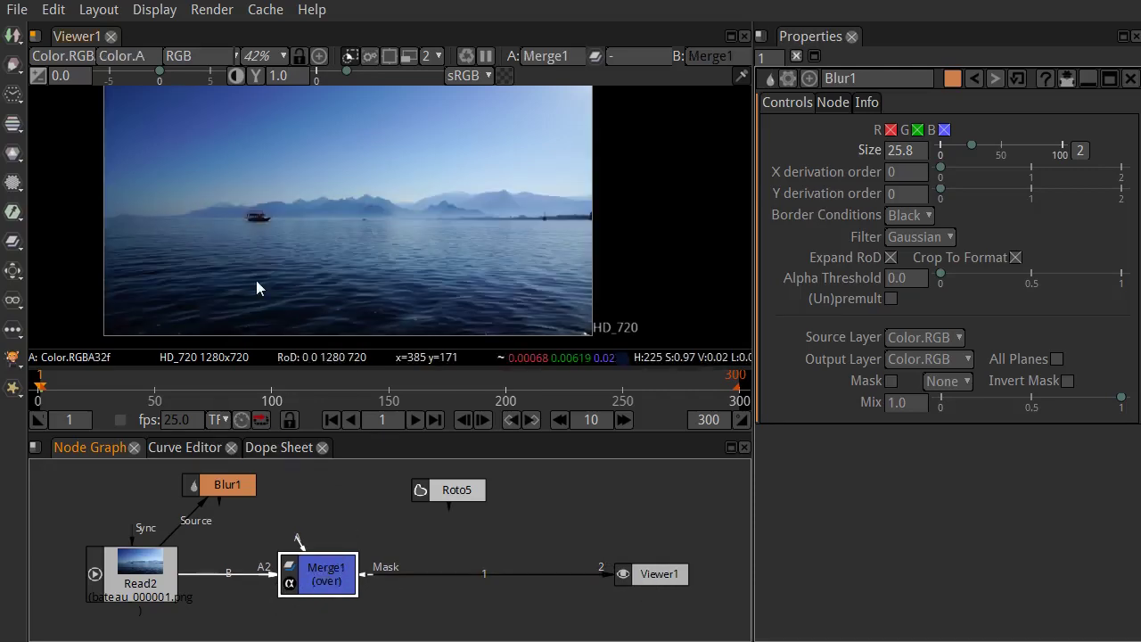
Shift the Blur1 node slightly right and connect its output to Merge1's A input
left_click_drag(321, 479, 309, 497)
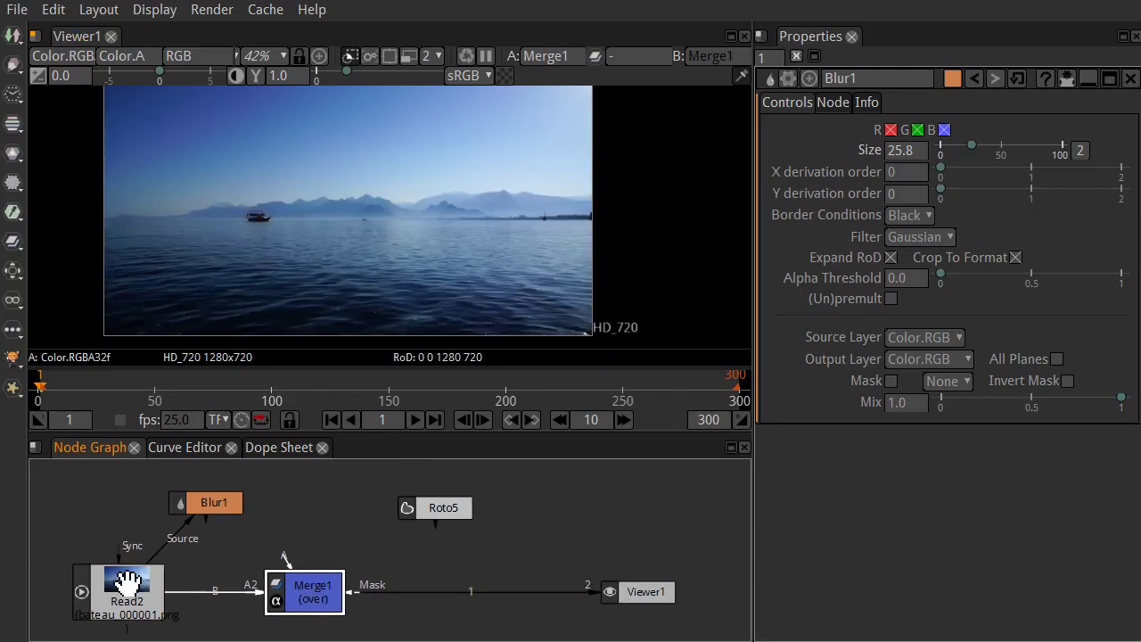
left_click_drag(198, 513, 227, 499)
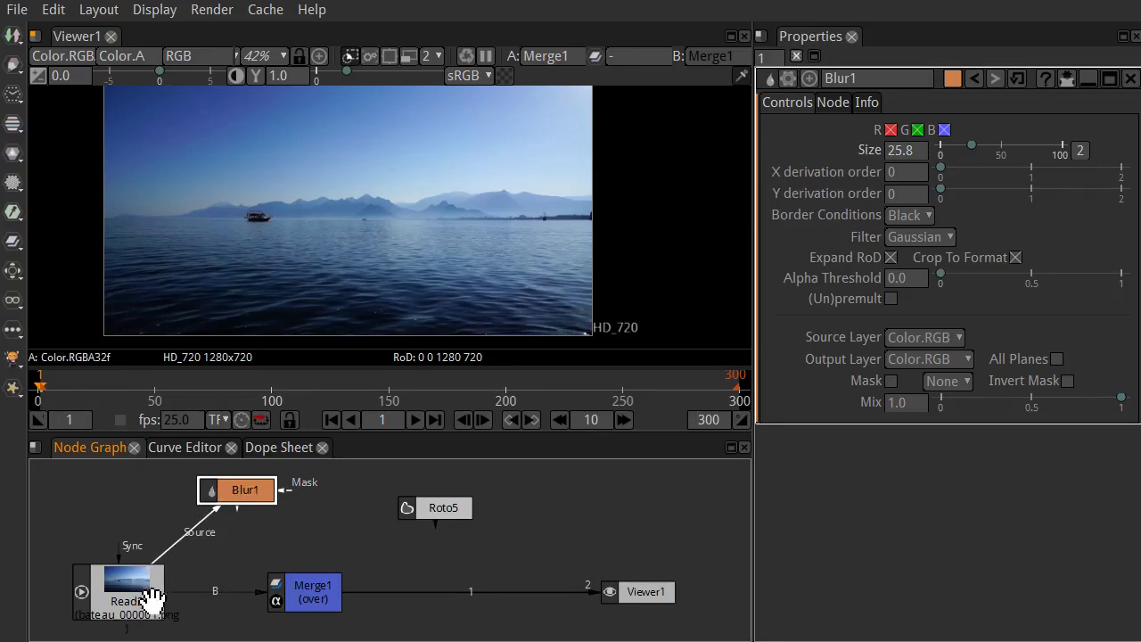
left_click(308, 598)
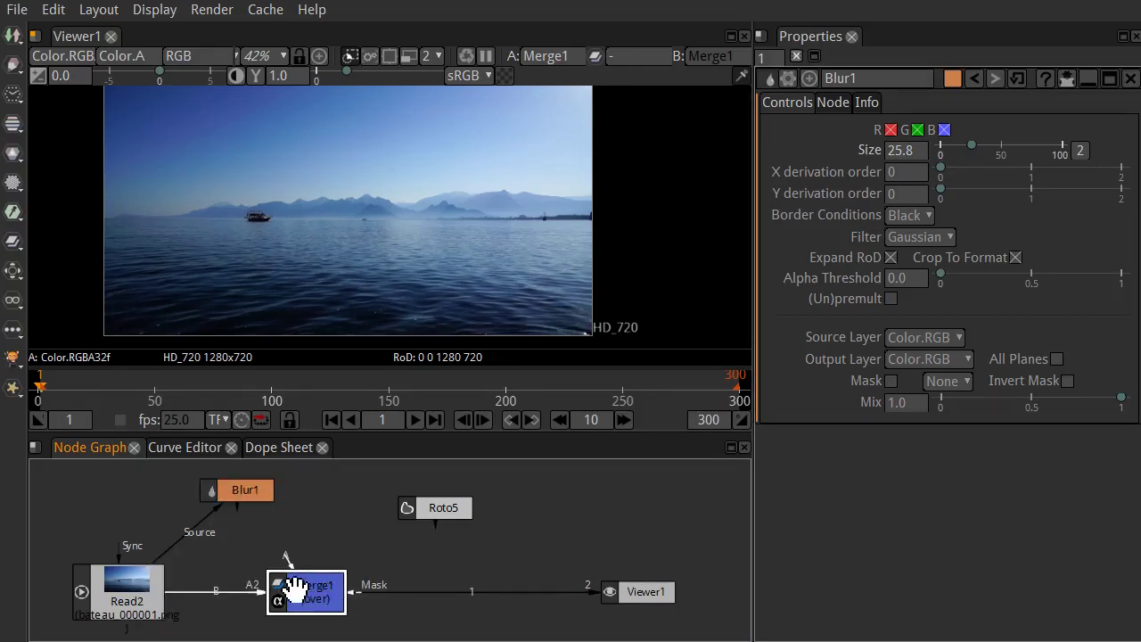
left_click_drag(239, 495, 241, 492)
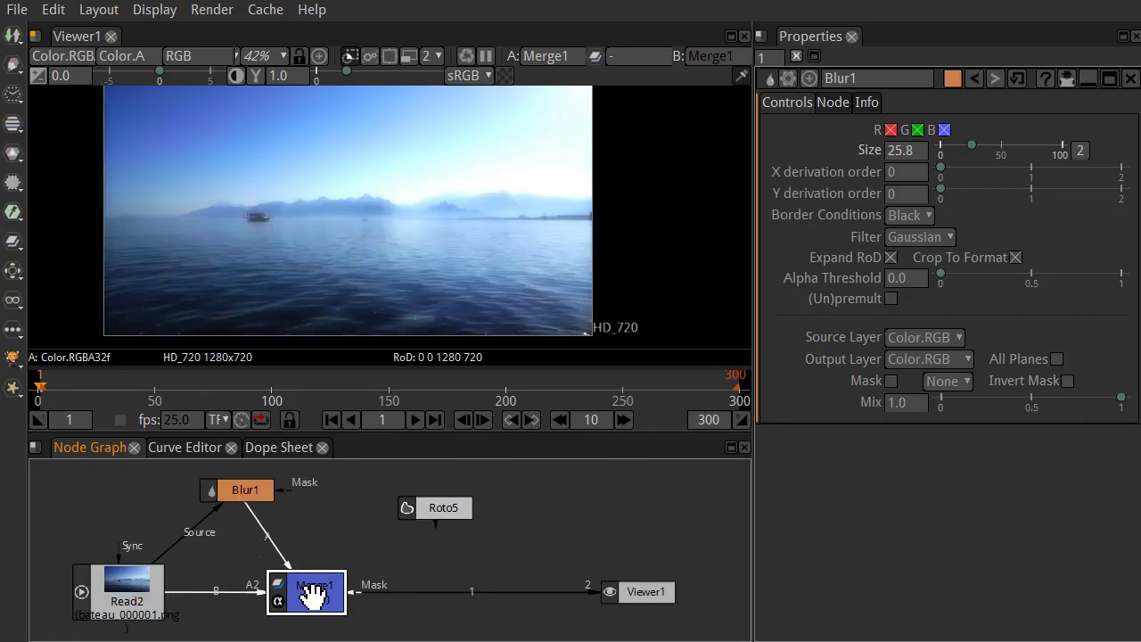
scroll(341, 173, "up", 10)
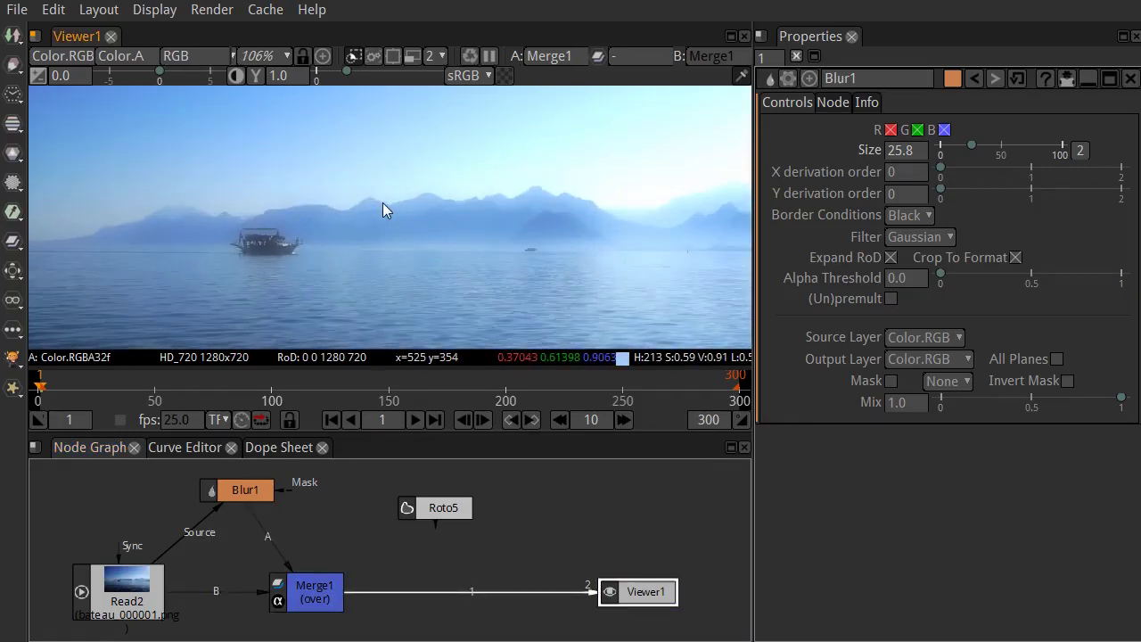
scroll(383, 202, "down", 5)
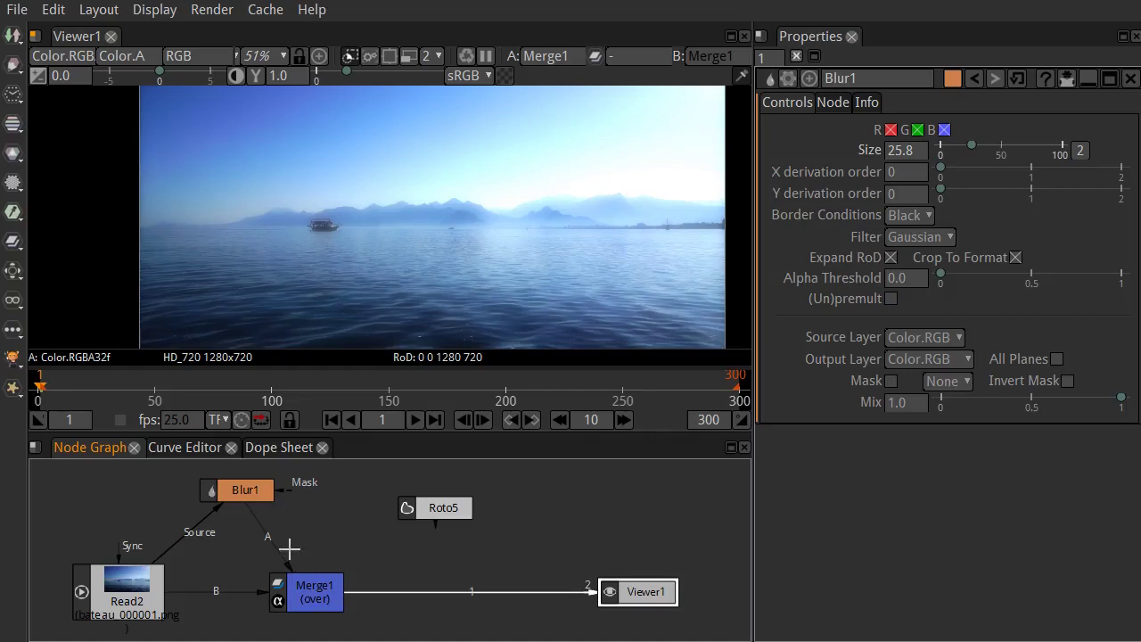
Connect Roto5 to Merge1's mask input and inspect the masked blur around the boat
left_click(322, 599)
left_click_drag(323, 599, 323, 559)
left_click_drag(358, 515, 443, 503)
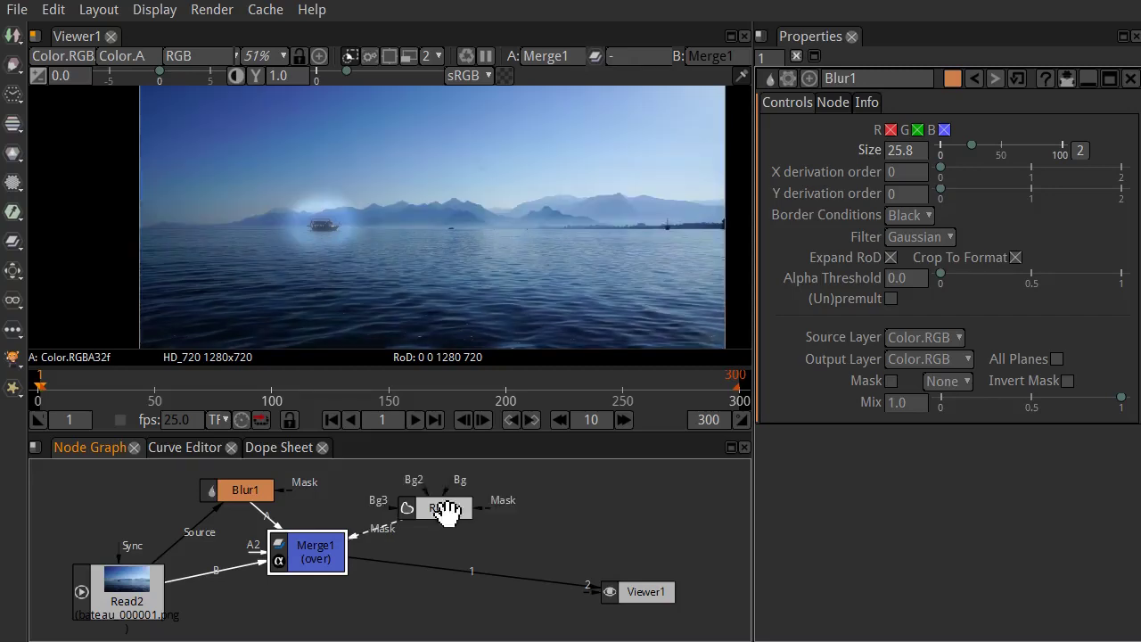
left_click_drag(328, 569, 324, 609)
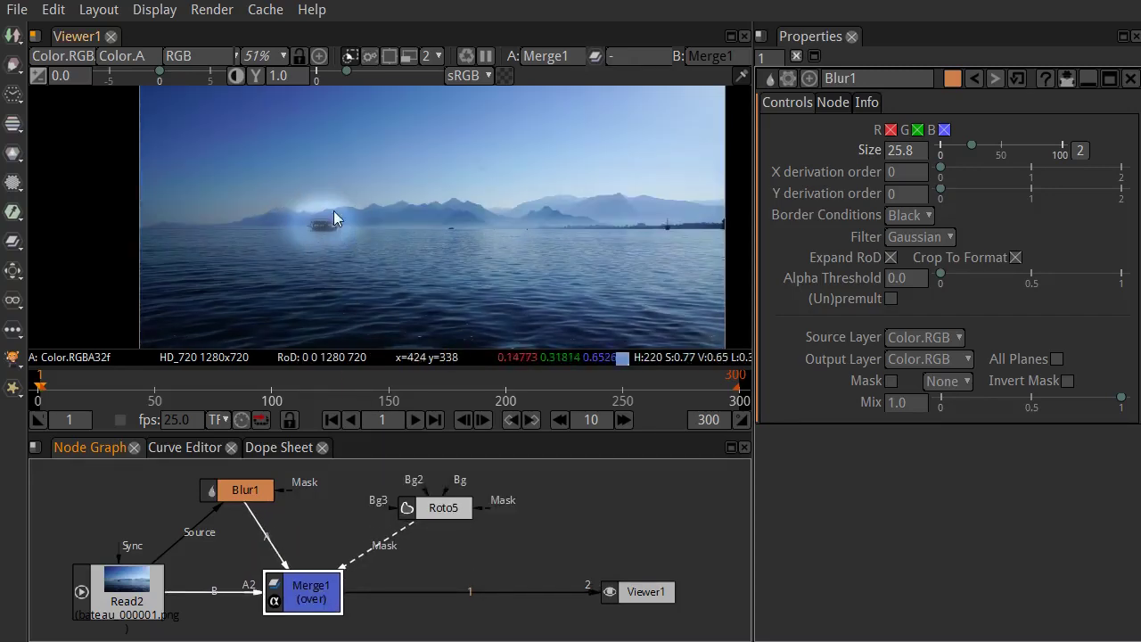
scroll(333, 243, "up", 4)
scroll(331, 247, "up", 5)
scroll(303, 248, "down", 4)
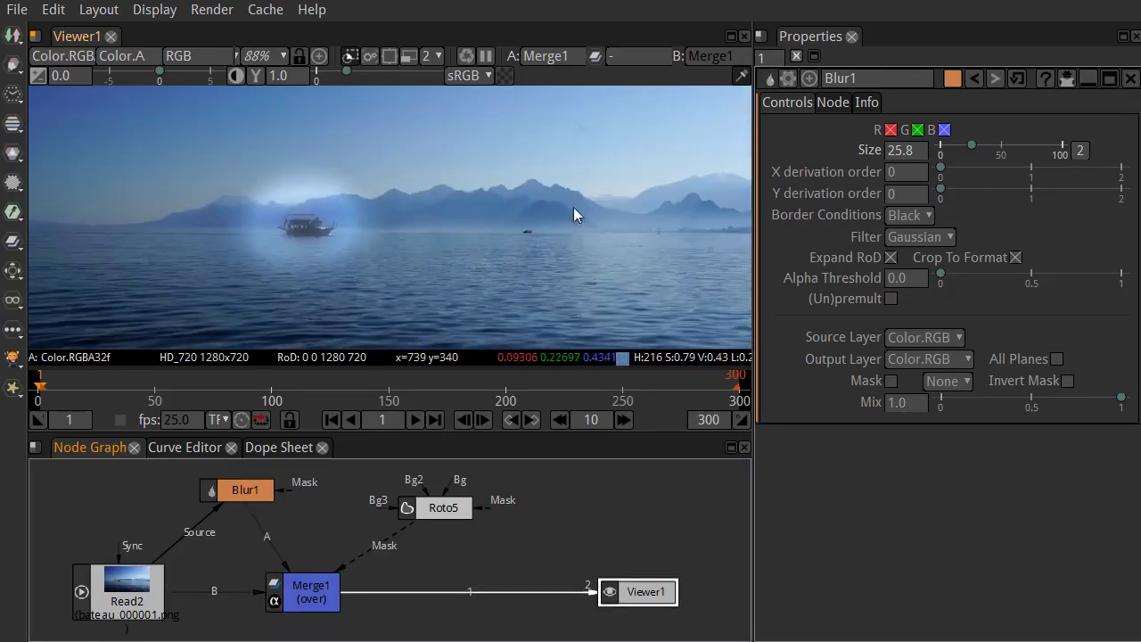
Move the Roto5 node closer to Merge1 and play the masked composite from frame 1 to frame 57
left_click_drag(445, 514, 389, 517)
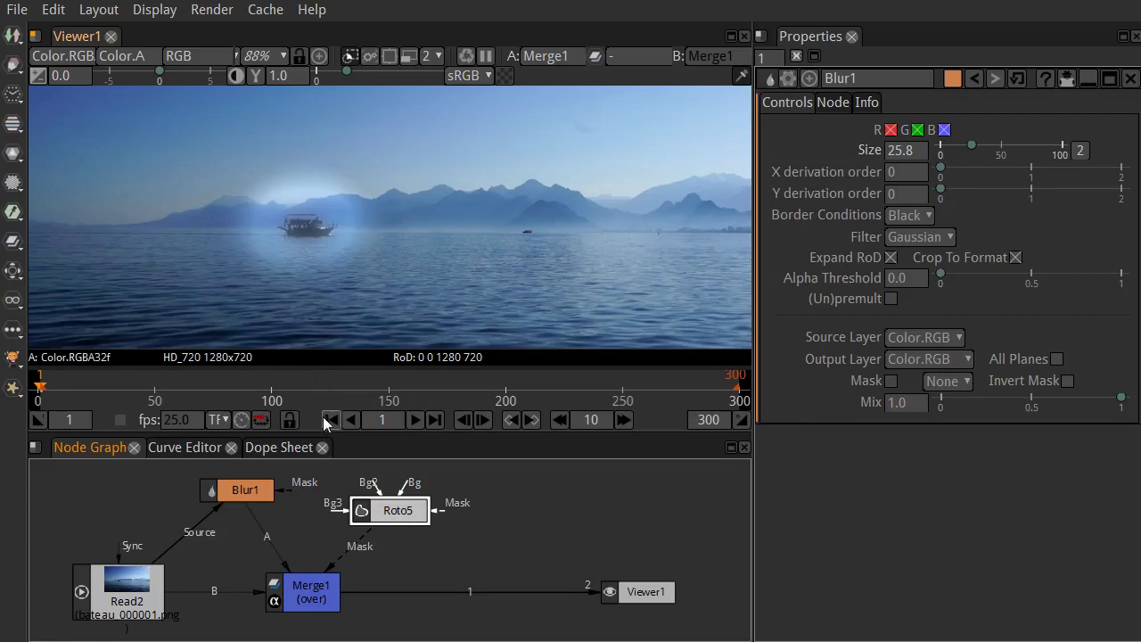
left_click(415, 420)
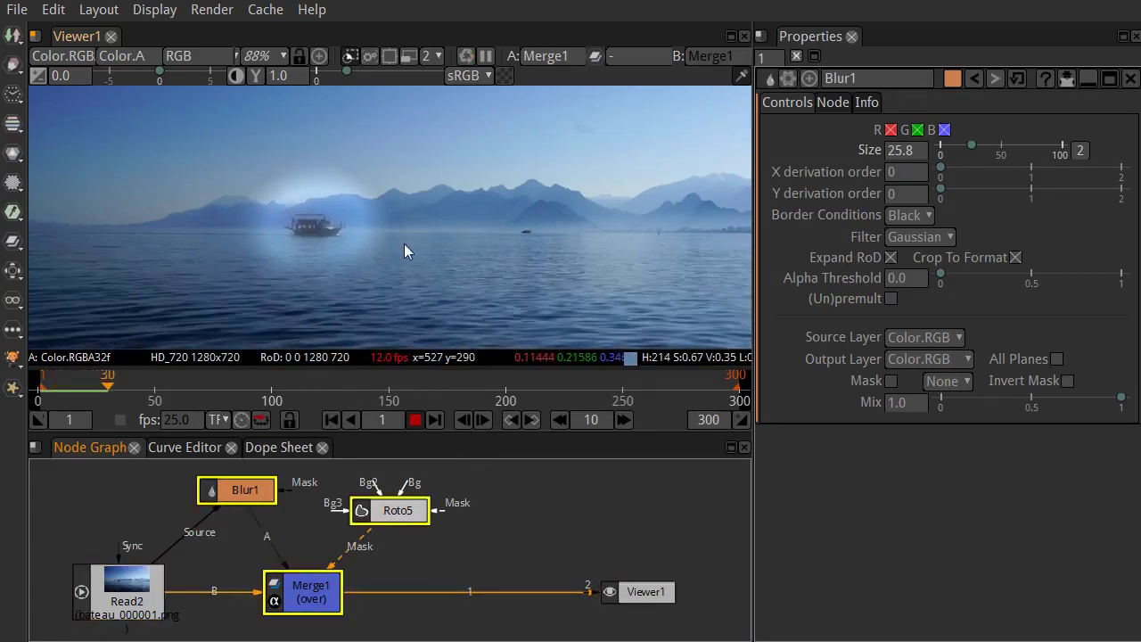
left_click(414, 422)
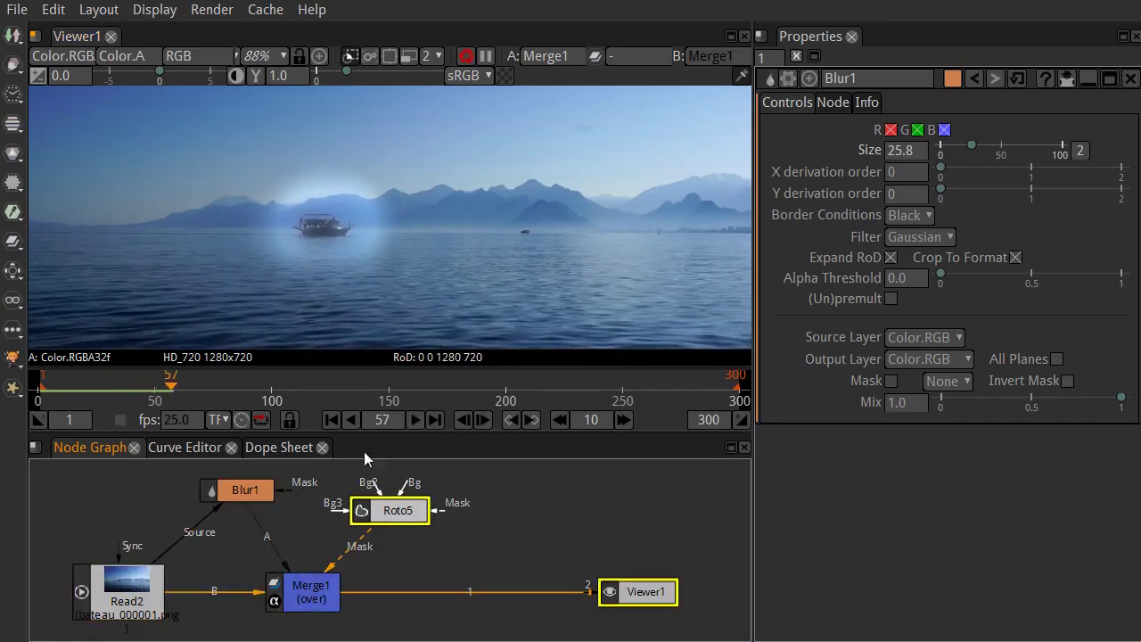
Try a size of 77.9 on the Blur1 node and settle on 24.3
left_click(249, 495)
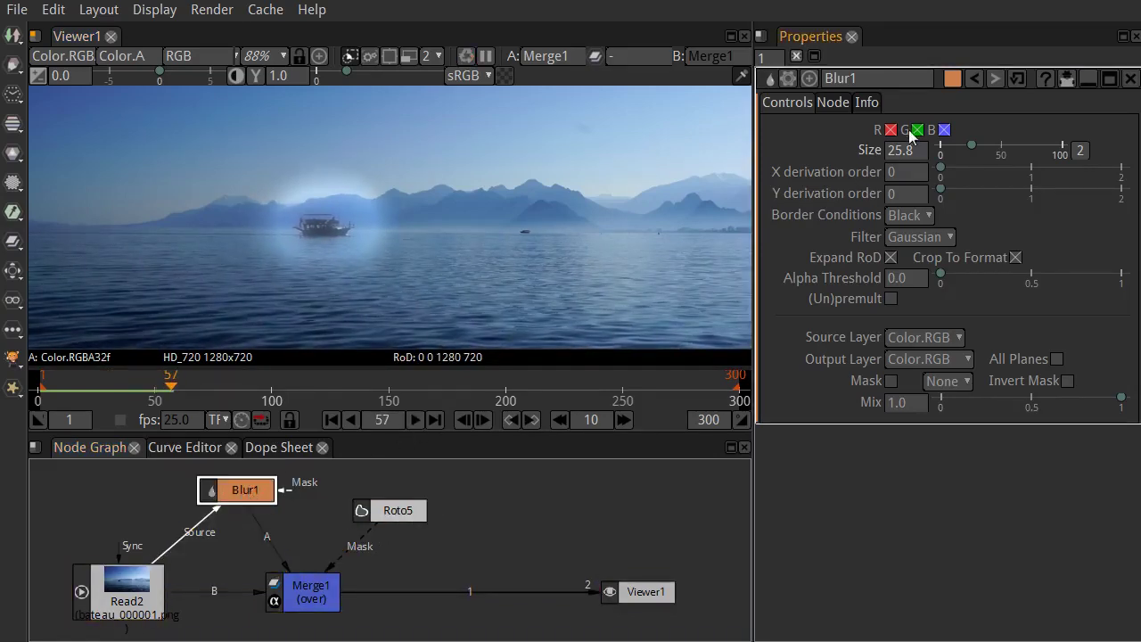
left_click_drag(971, 152, 1025, 154)
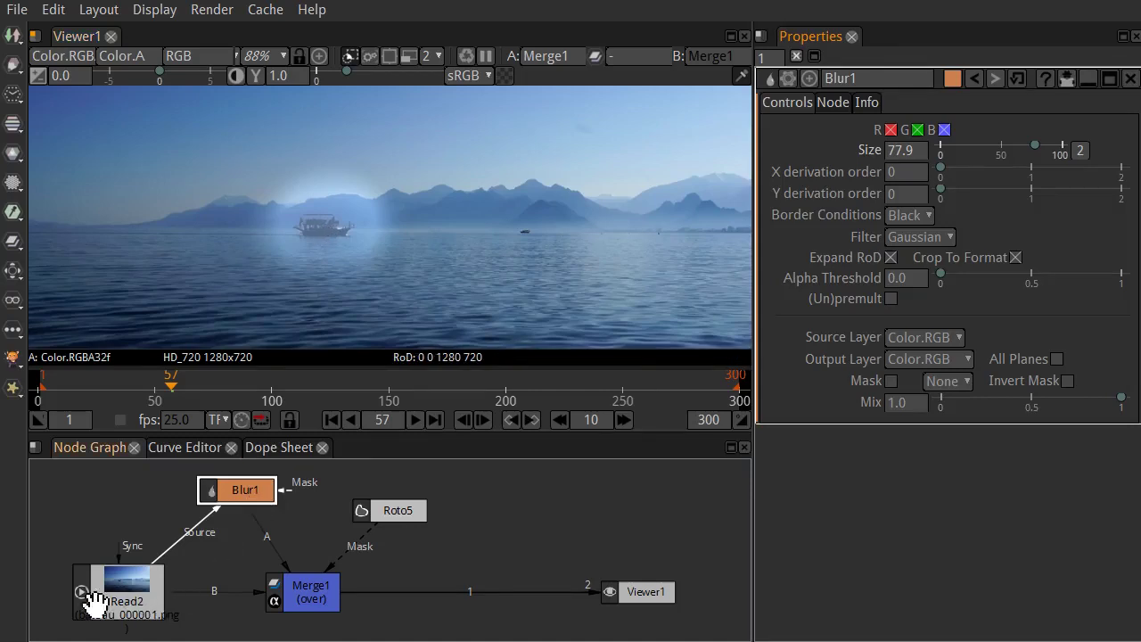
left_click(129, 593)
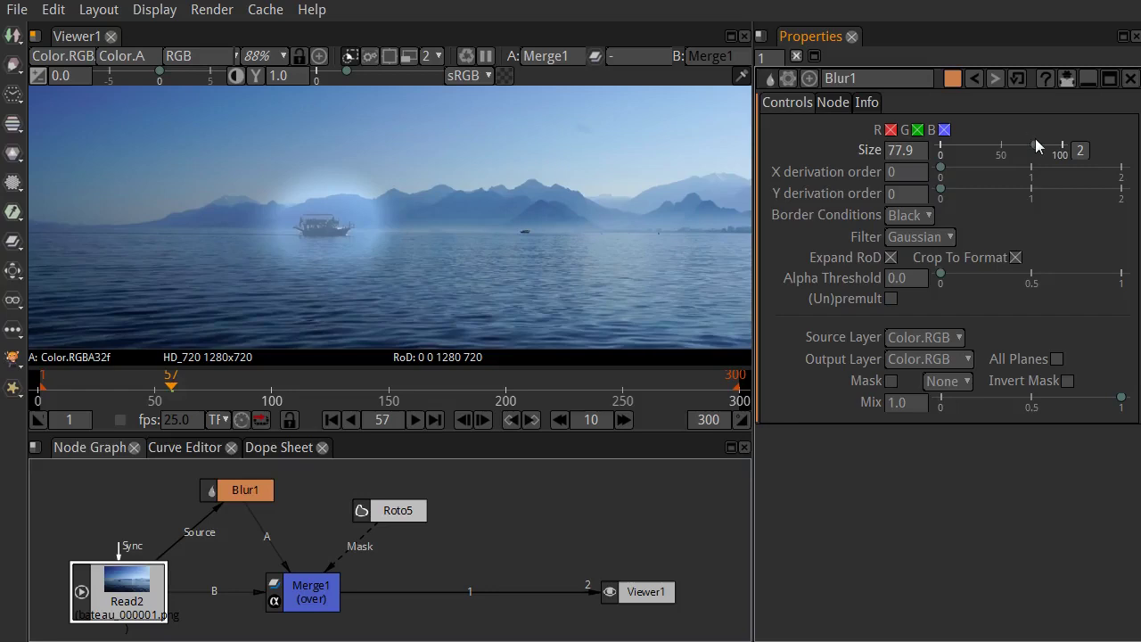
left_click_drag(1035, 153, 978, 154)
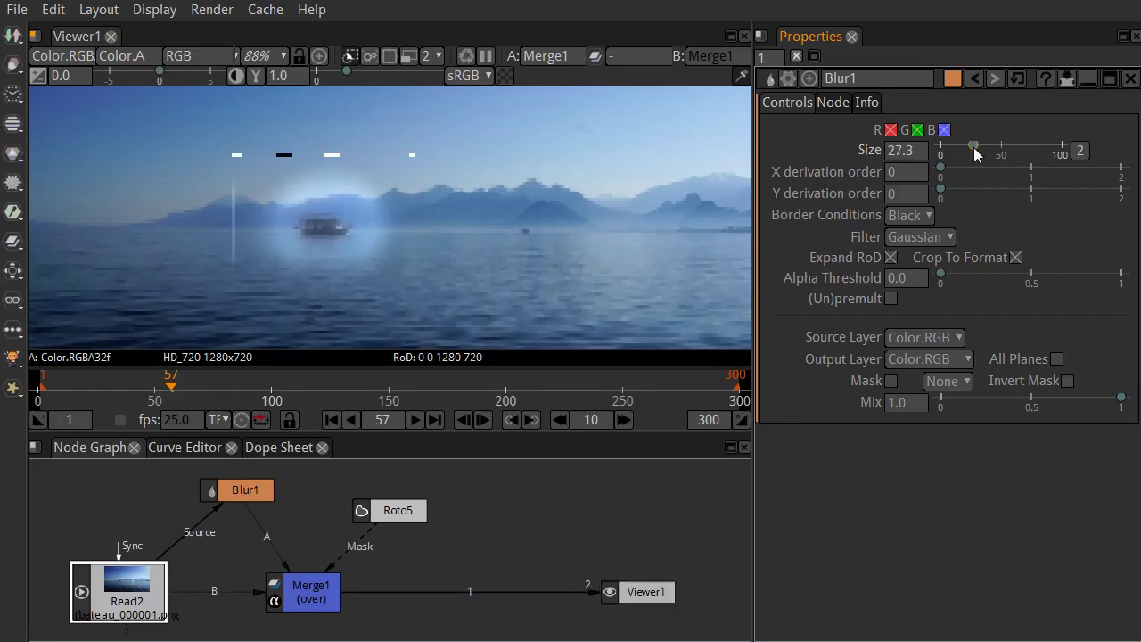
Set the Merge1 node's operation to copy
left_click(314, 596)
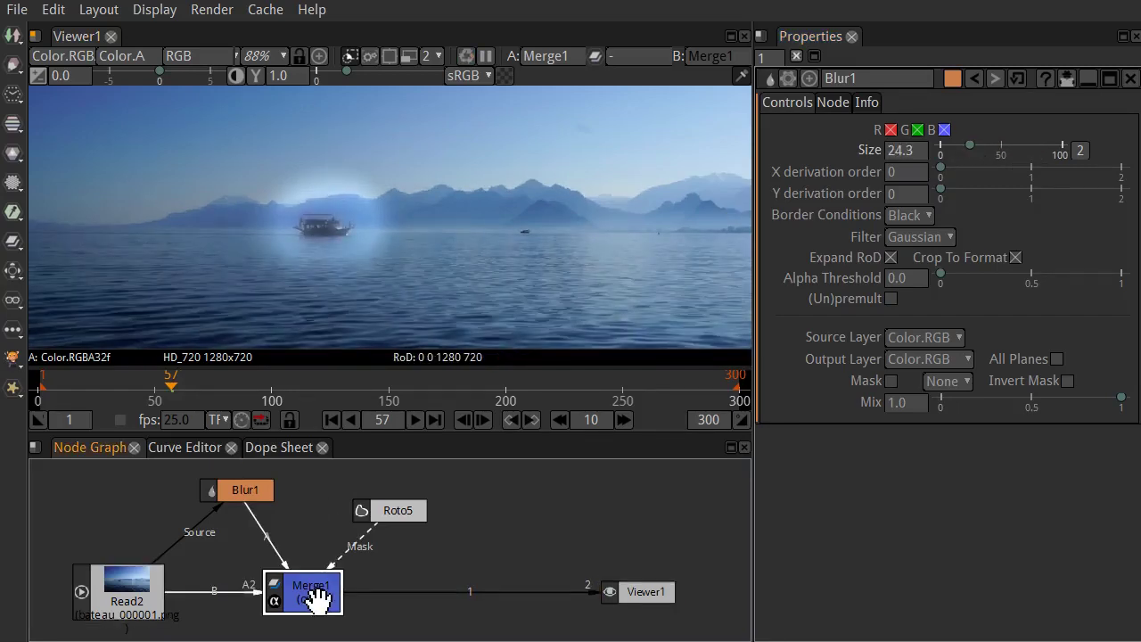
double_click(312, 602)
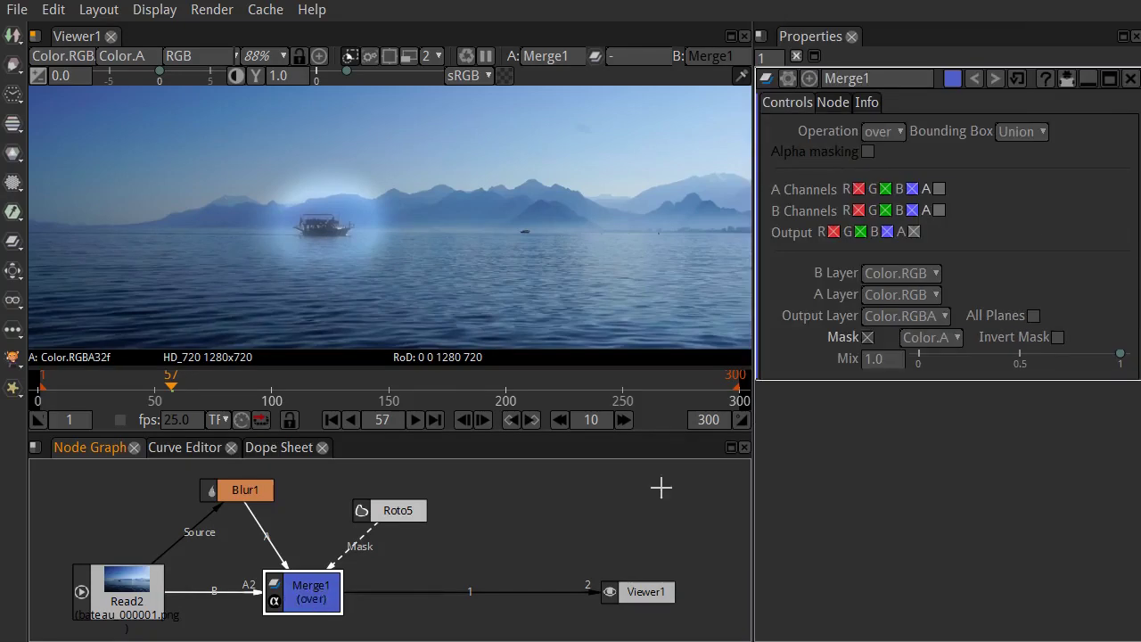
left_click(888, 132)
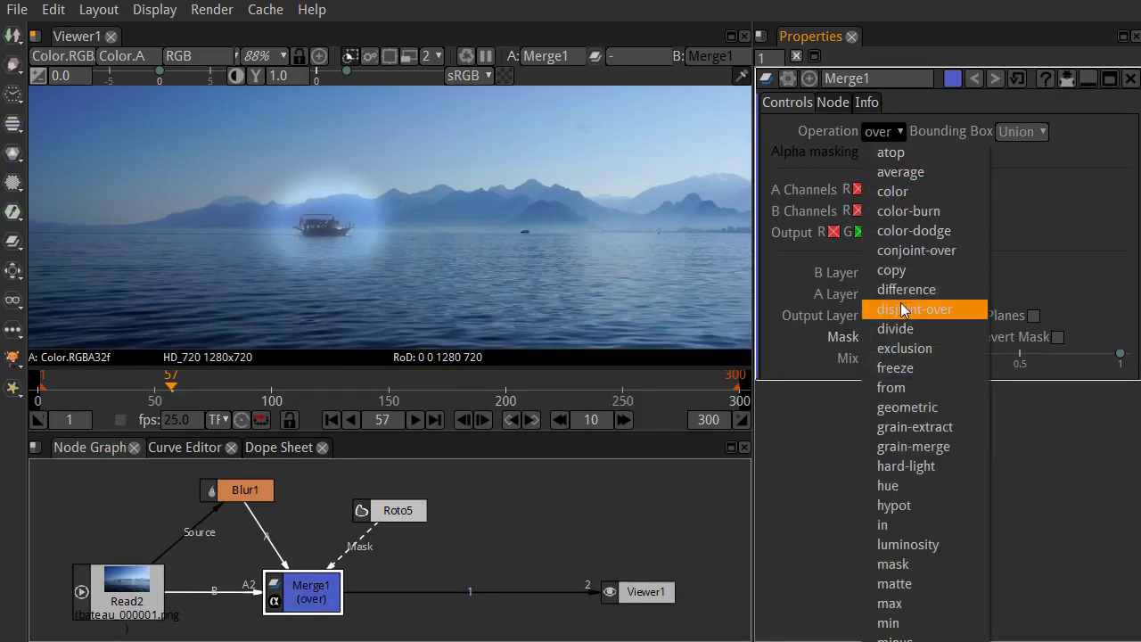
left_click(910, 267)
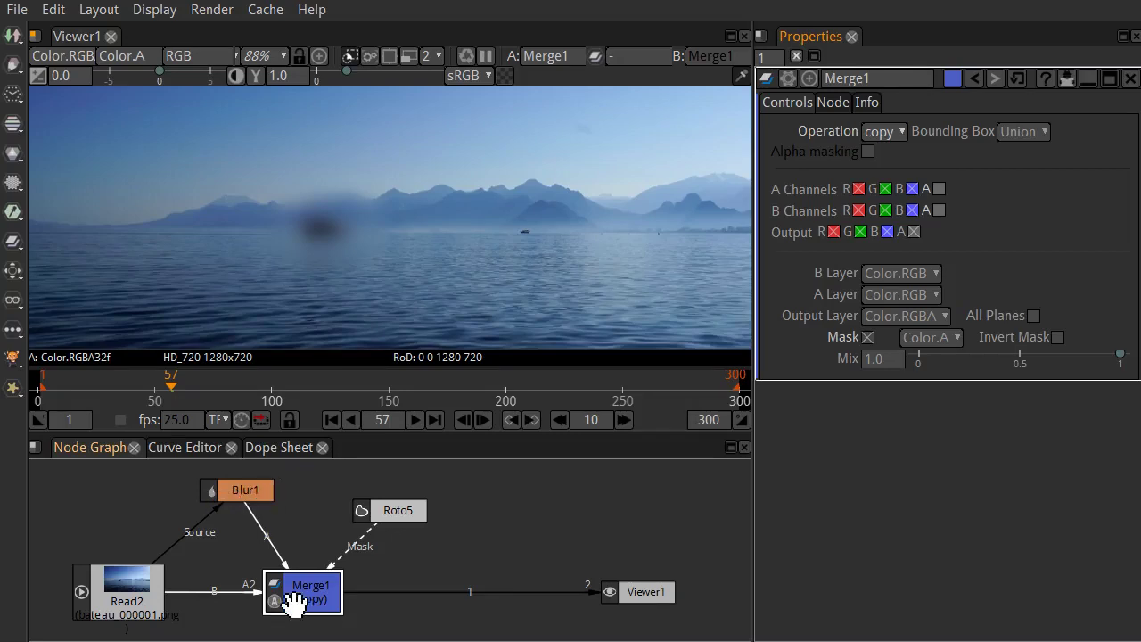
Play the masked composite from frame 1 to review the boat blur, nudge Roto5 toward Blur1, and stop at frame 26
left_click(331, 419)
left_click(416, 425)
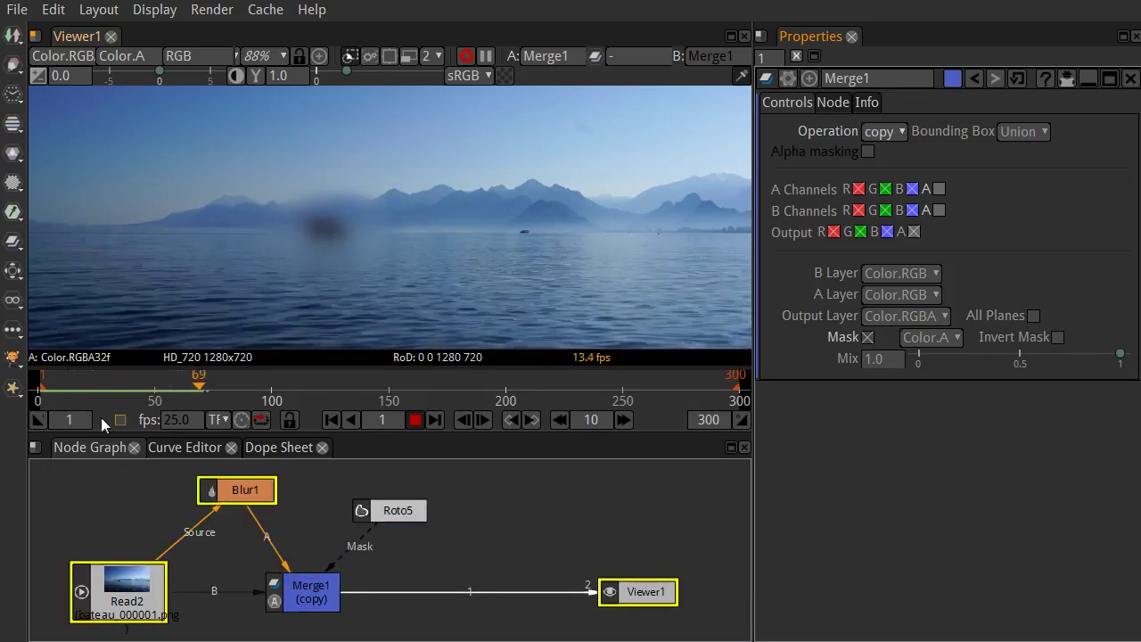
scroll(358, 250, "down", 2)
scroll(357, 253, "down", 3)
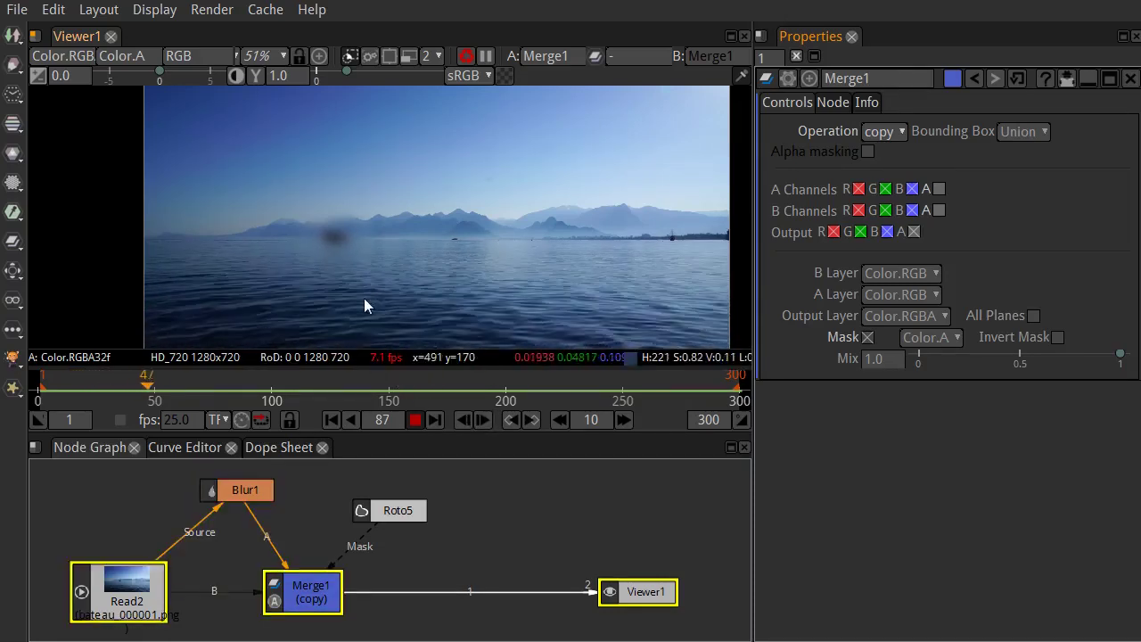
left_click(432, 470)
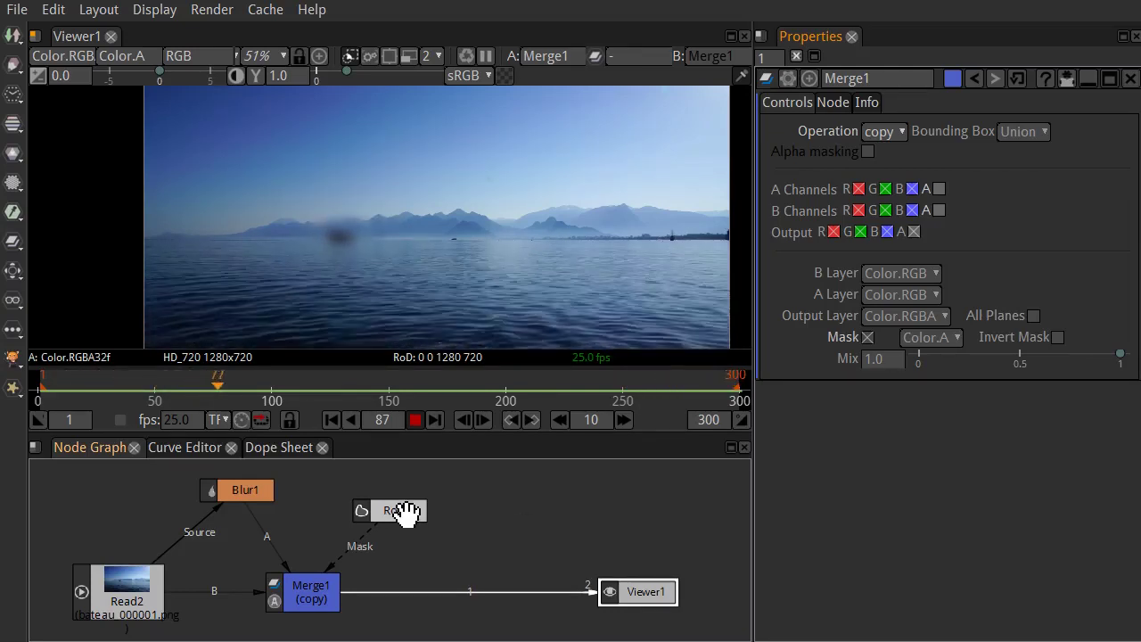
left_click_drag(403, 517, 373, 508)
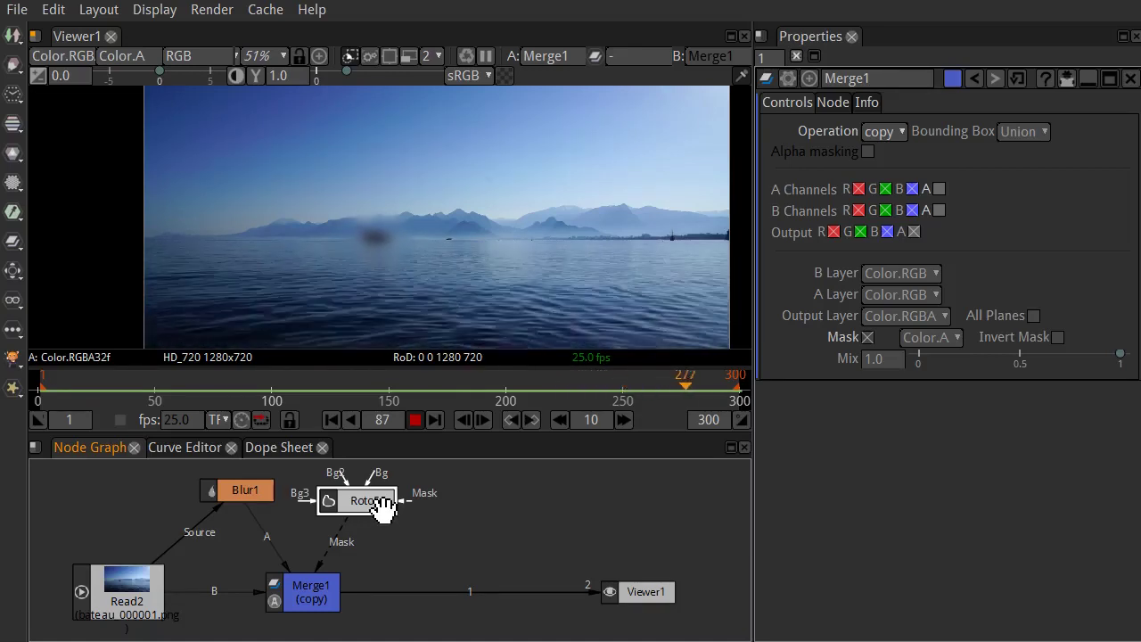
left_click(417, 423)
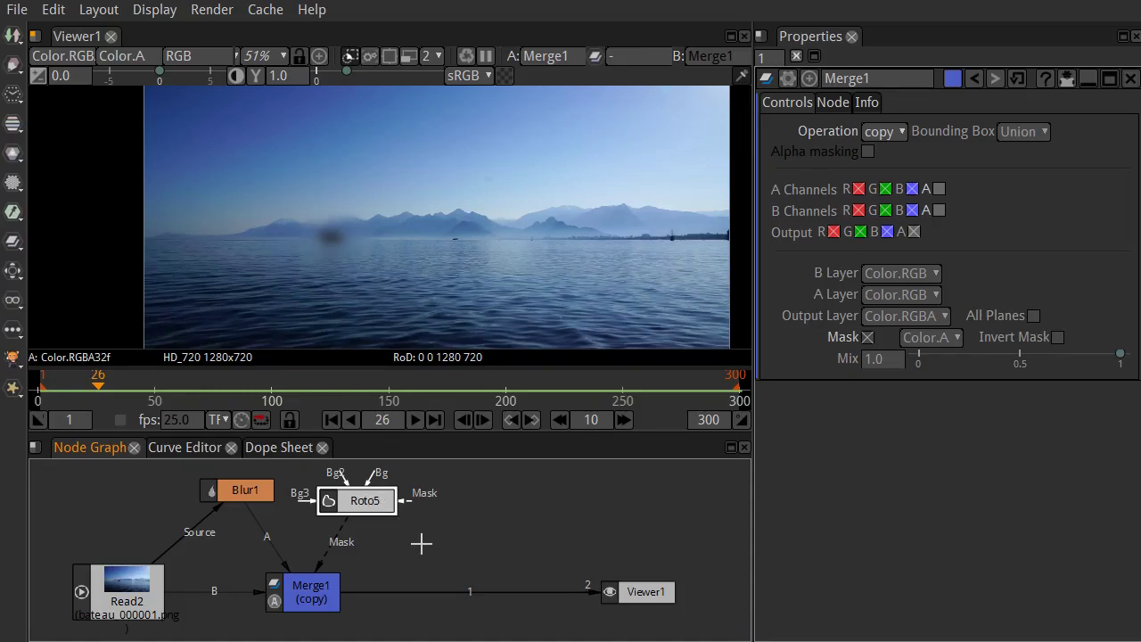
Delete the Roto5, Merge1 and Blur1 nodes and disconnect Read2 from Viewer1
key("Delete")
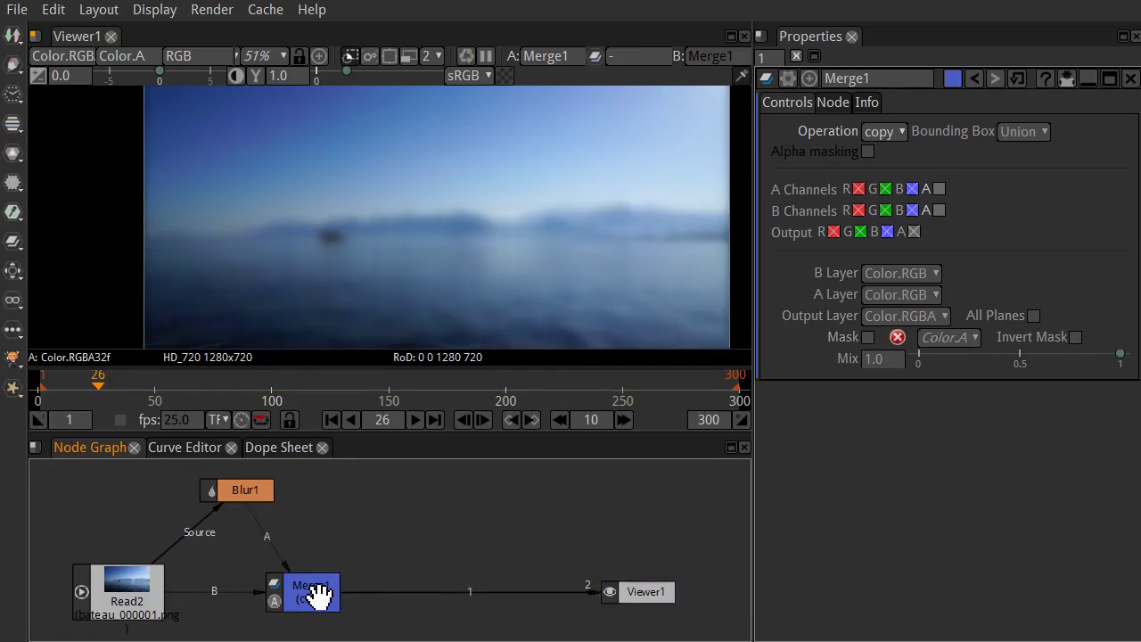
key("Delete")
left_click(245, 489)
key("Delete")
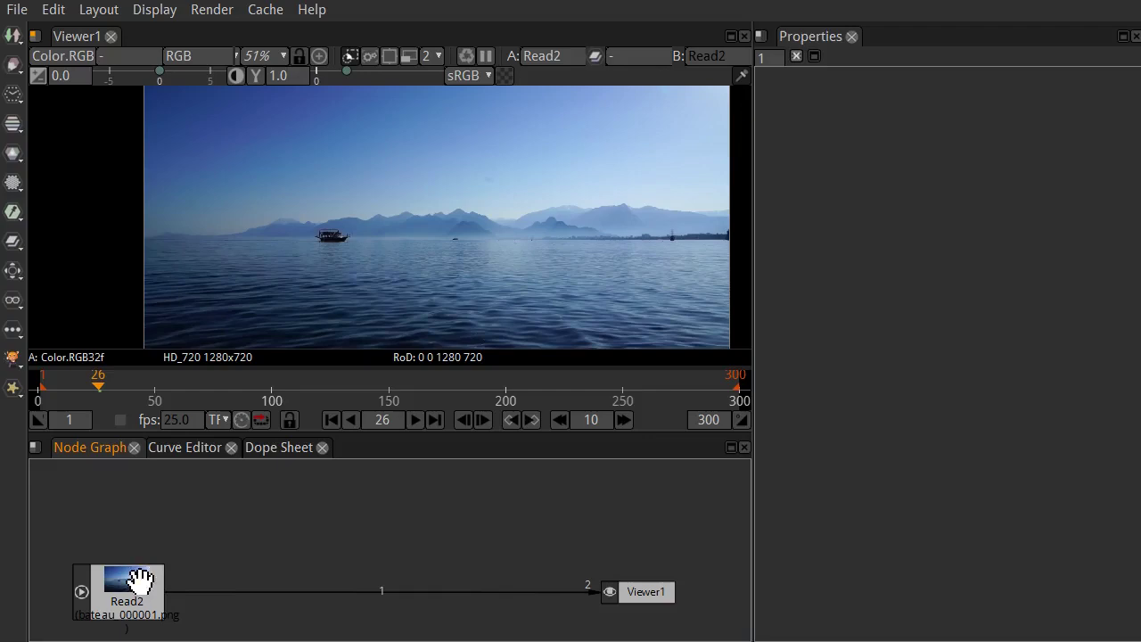
left_click_drag(340, 588, 403, 527)
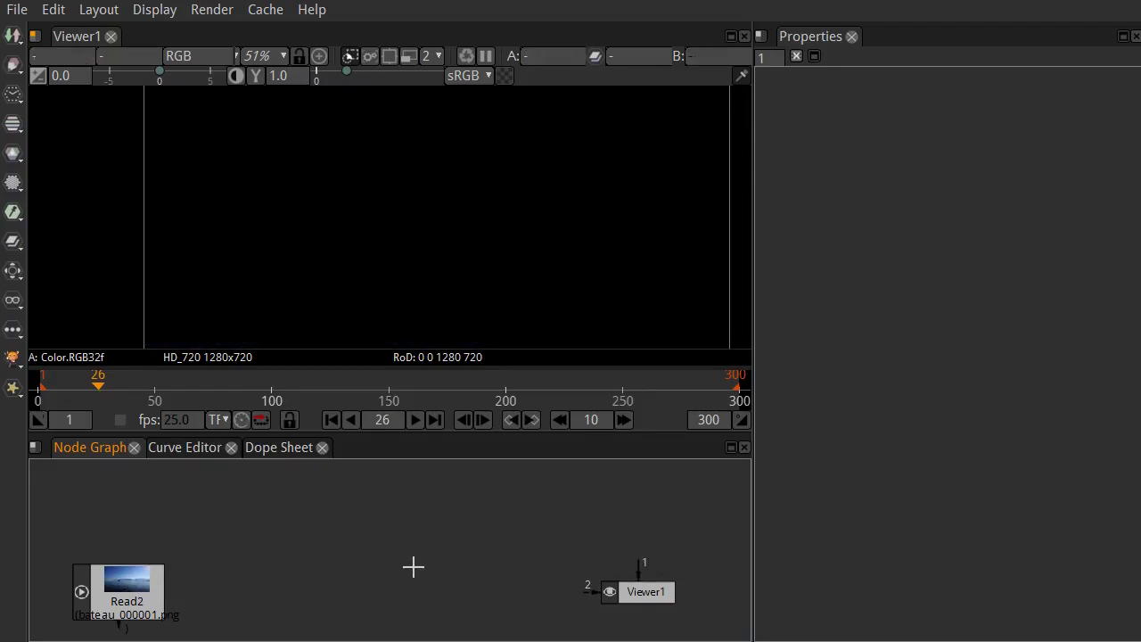
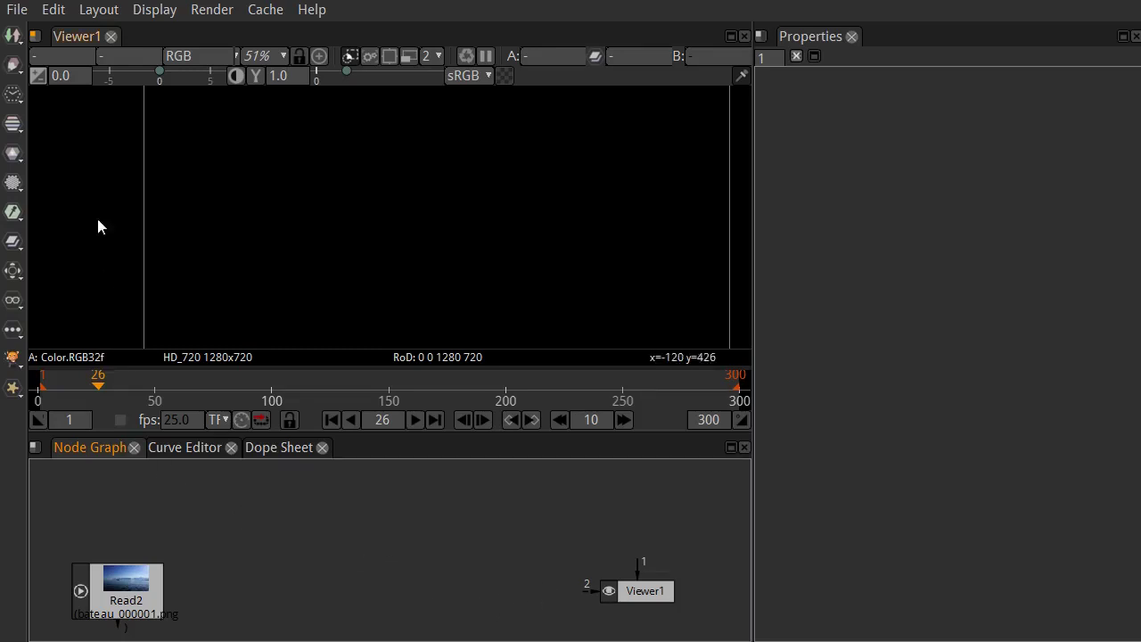
Add an SeNoise node displayed in the viewer and set its noise size to 93
left_click(14, 64)
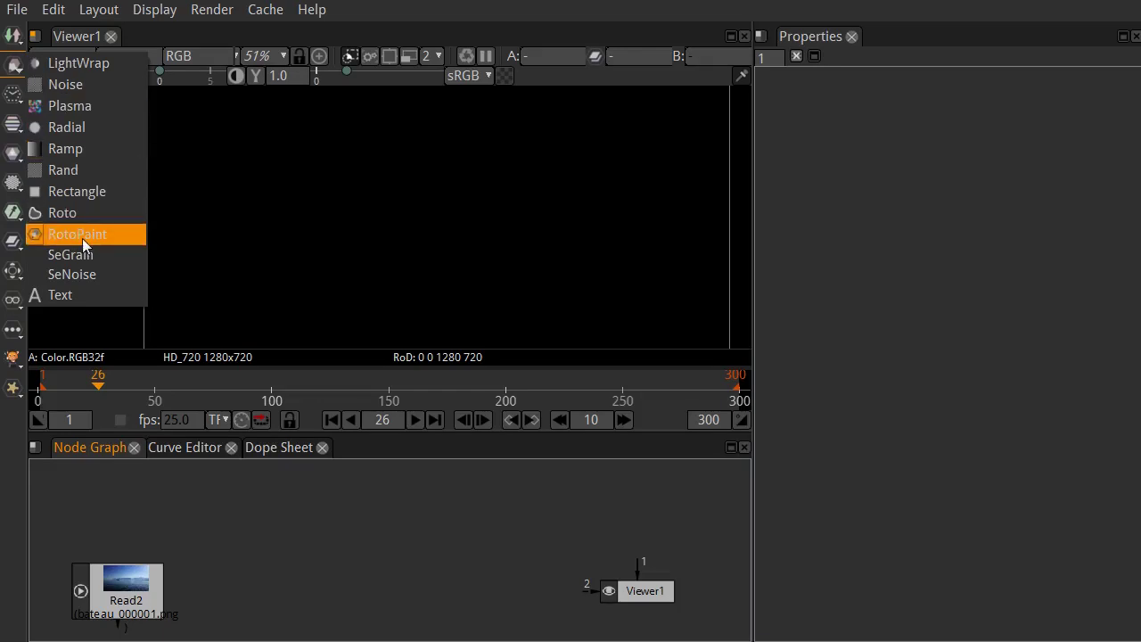
left_click(60, 276)
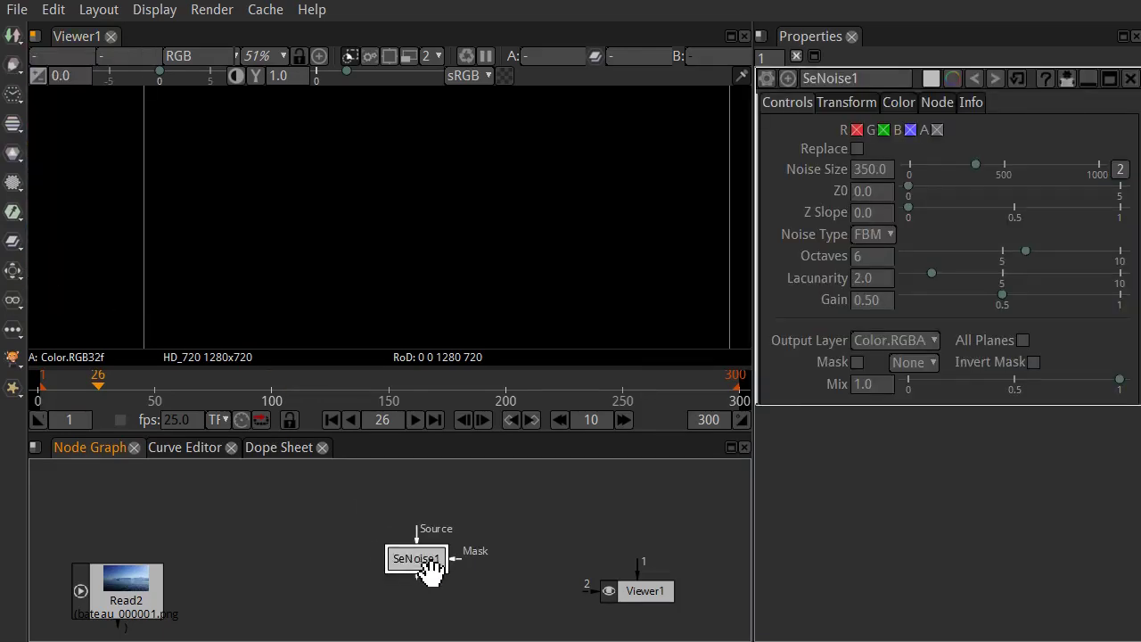
left_click_drag(410, 558, 379, 542)
key("1")
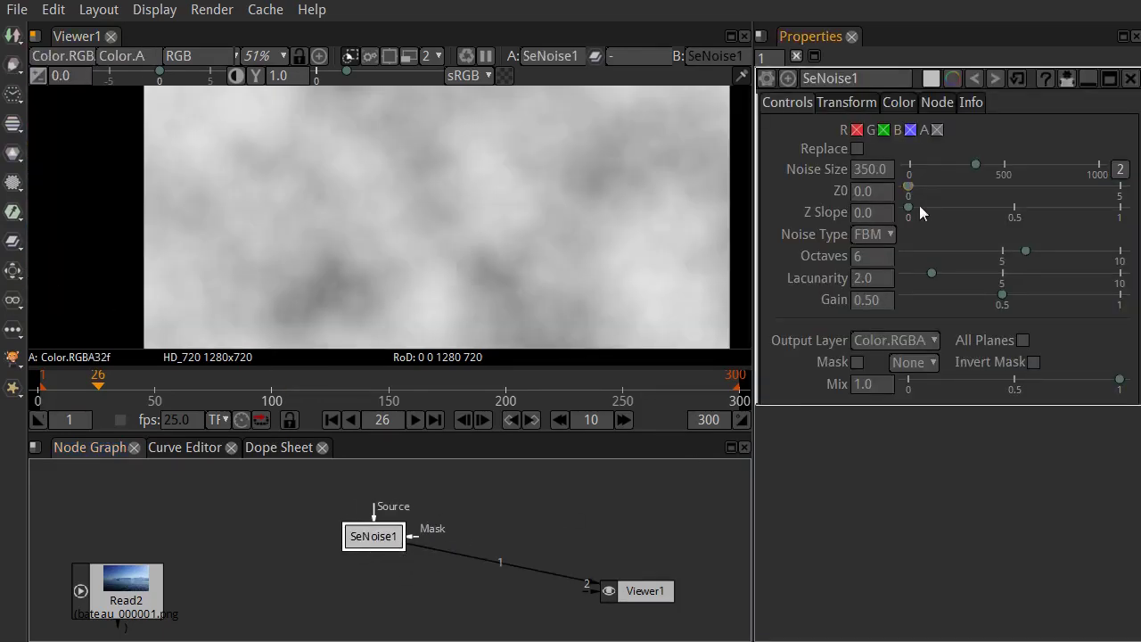
left_click_drag(979, 173, 849, 195)
left_click(893, 189)
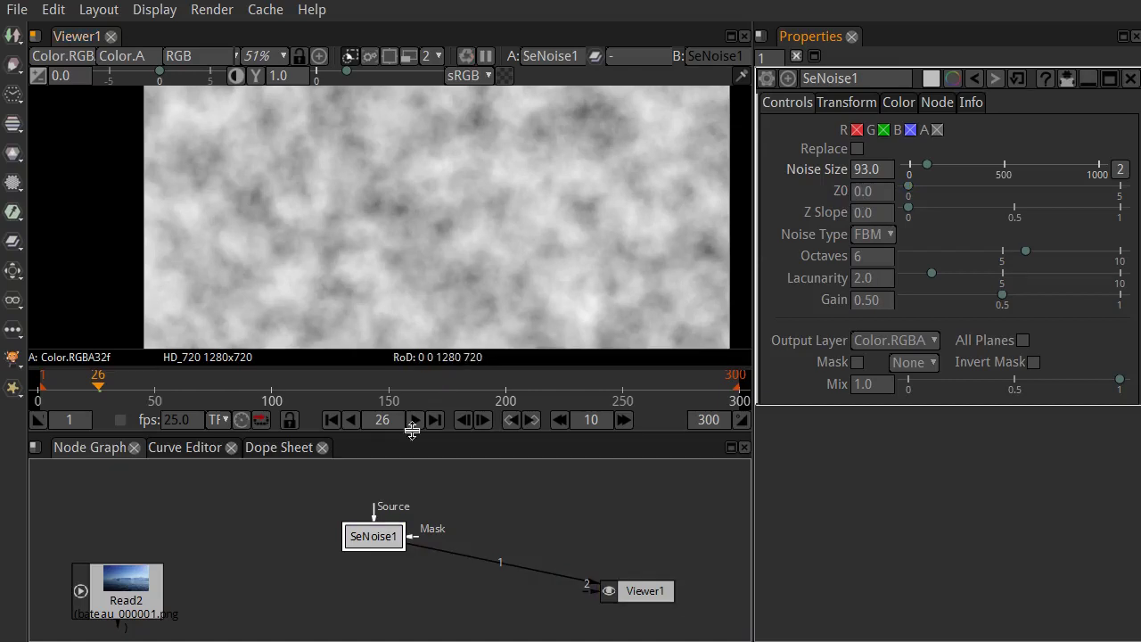
Rearrange the graph with SeNoise1 above and to the left of Viewer1, leaving free space beside Read2
left_click_drag(366, 542, 515, 532)
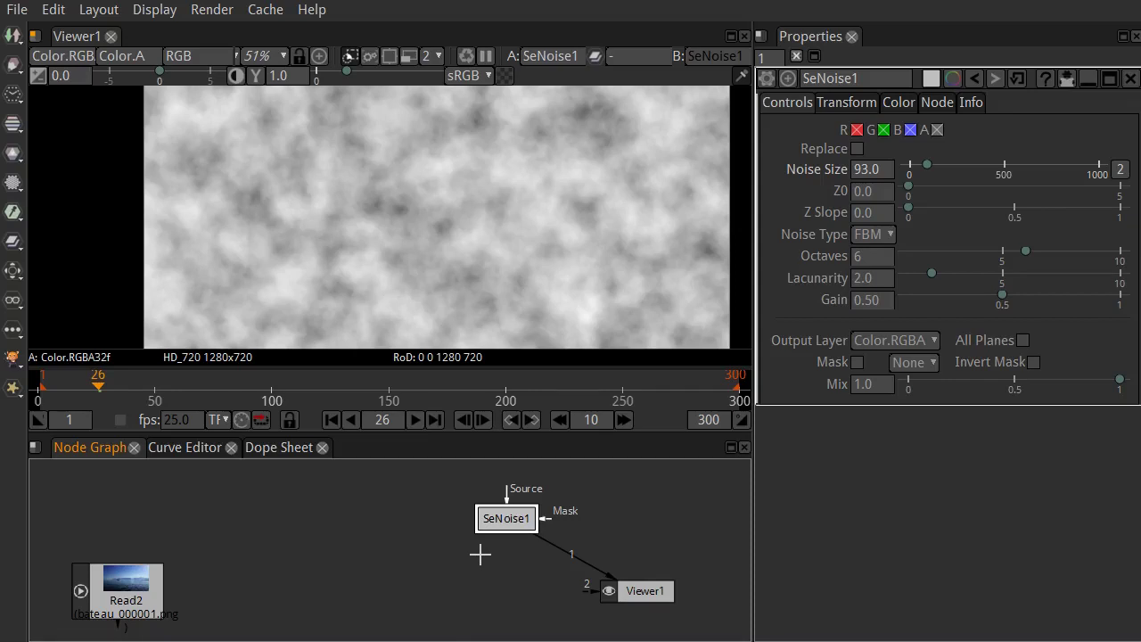
scroll(435, 567, "down", 2)
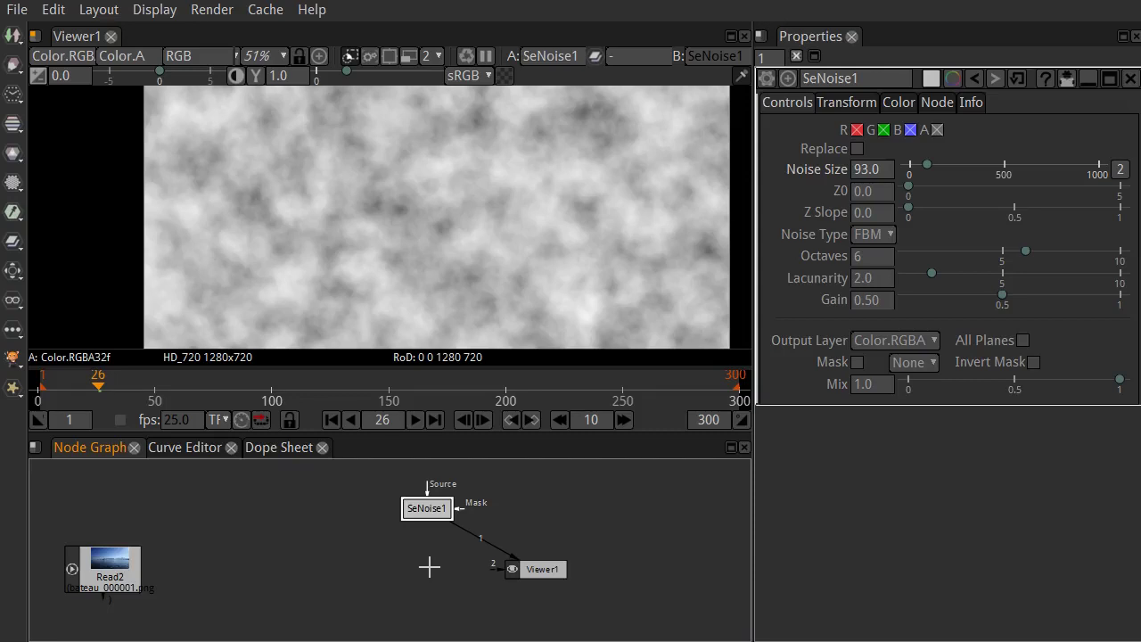
left_click_drag(432, 512, 428, 522)
left_click_drag(553, 575, 642, 613)
left_click_drag(428, 518, 486, 502)
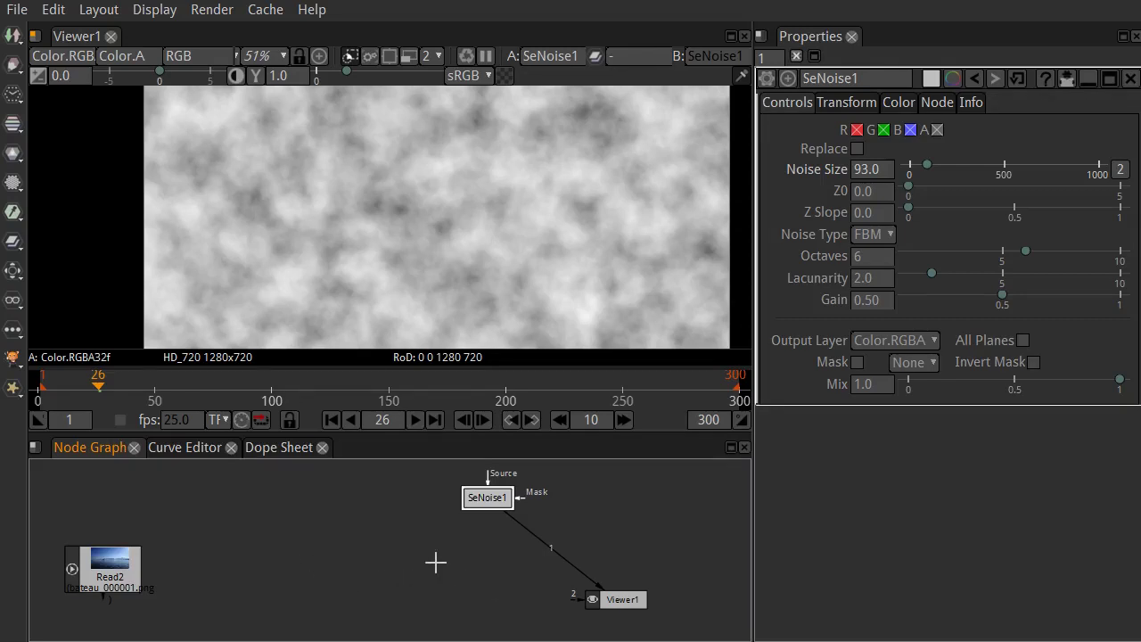
mouse_move(495, 504)
left_mouse_down()
mouse_move(574, 501)
mouse_move(495, 510)
left_mouse_up()
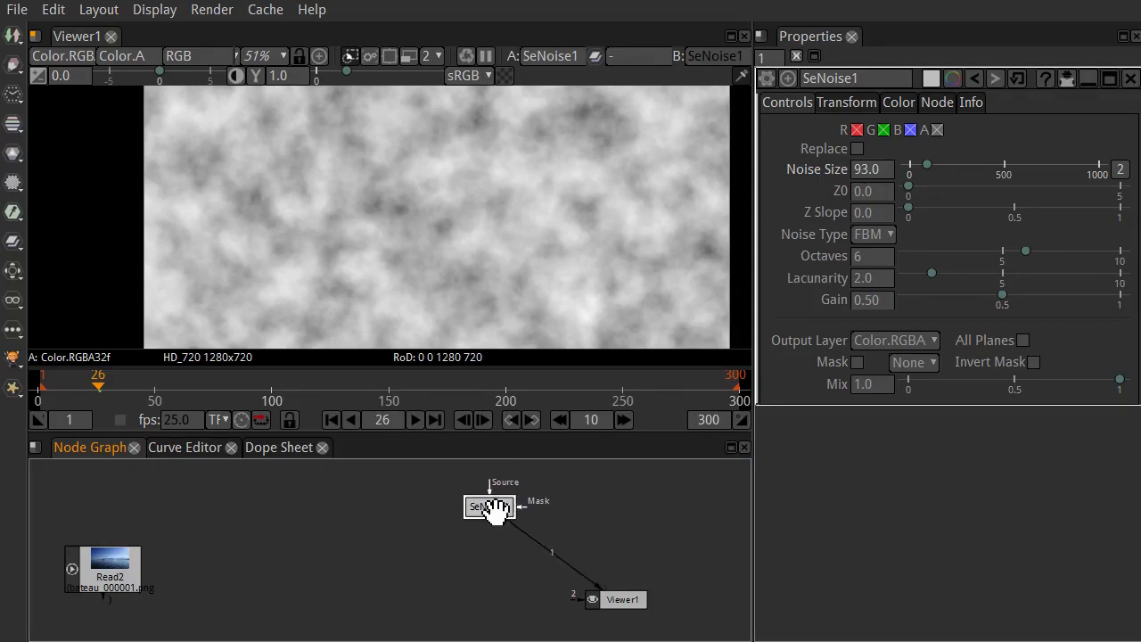
Add a Constant node, detach it from SeNoise1 and Viewer1, and place it to the left of SeNoise1
left_click(12, 37)
left_click(75, 97)
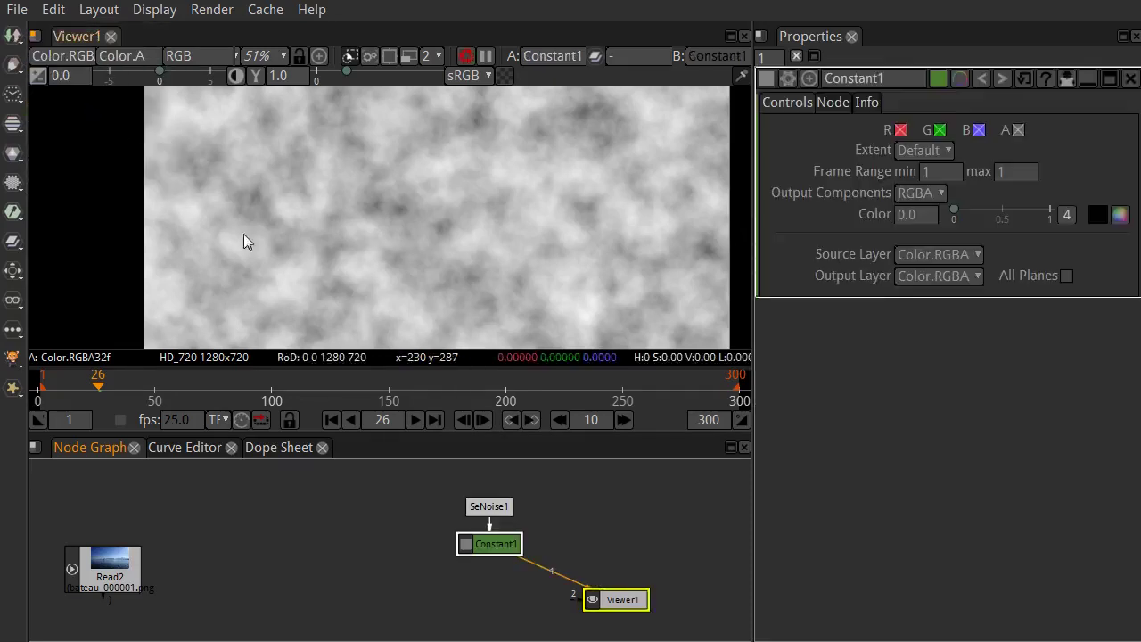
left_click_drag(484, 550, 295, 542)
left_click(369, 516)
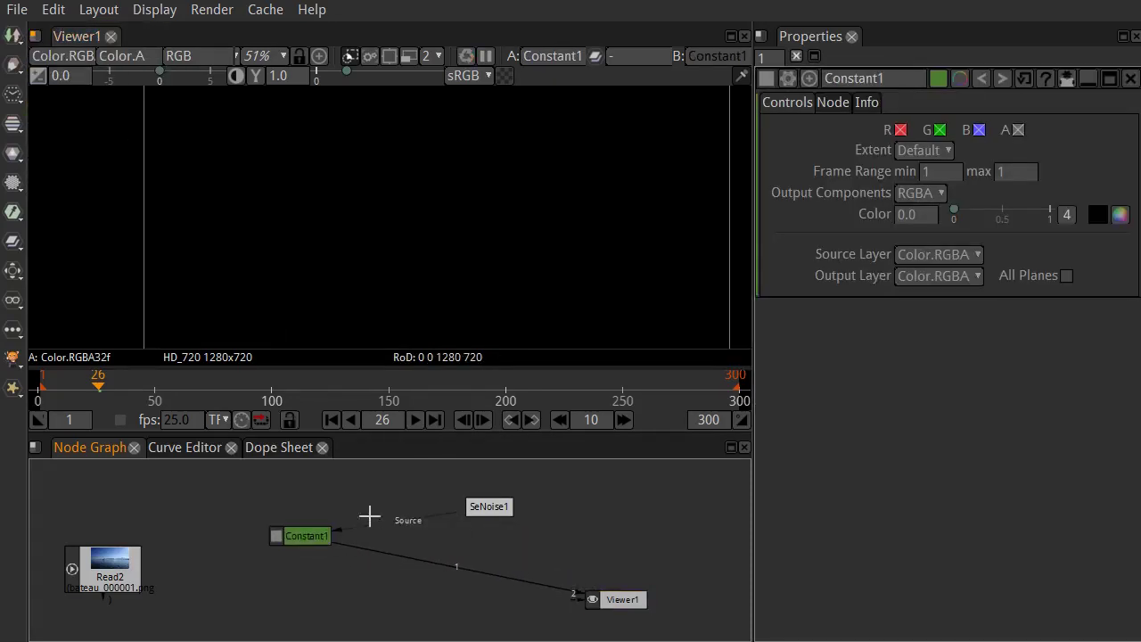
left_click_drag(389, 524, 538, 545)
left_click_drag(319, 541, 404, 506)
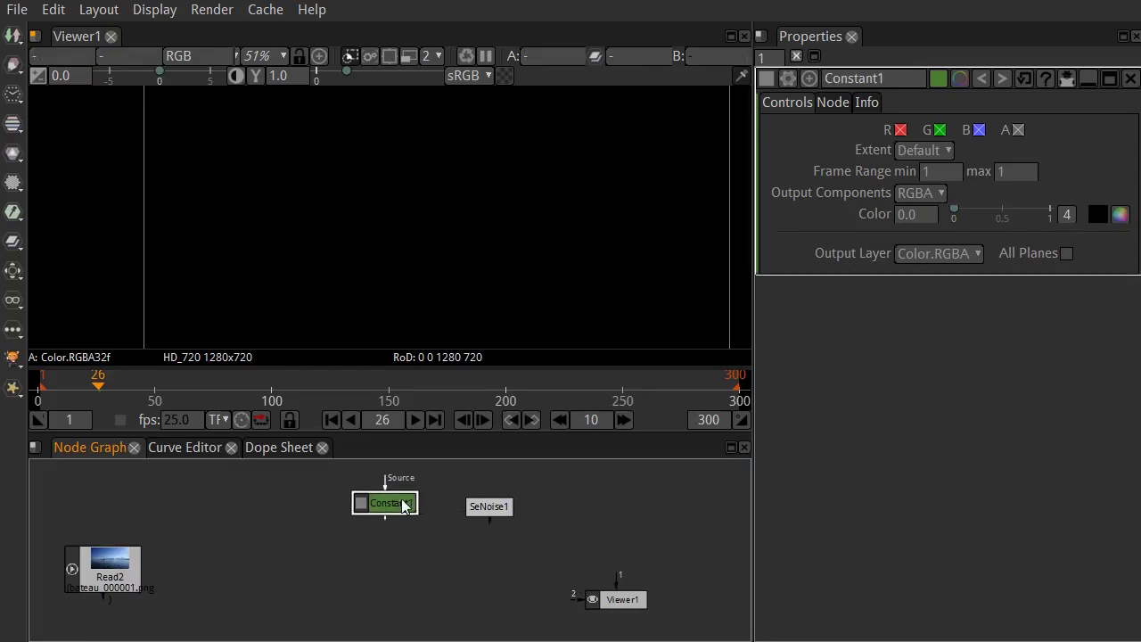
Add a Rectangle node fed by Constant1 and position it directly below
left_click(13, 34)
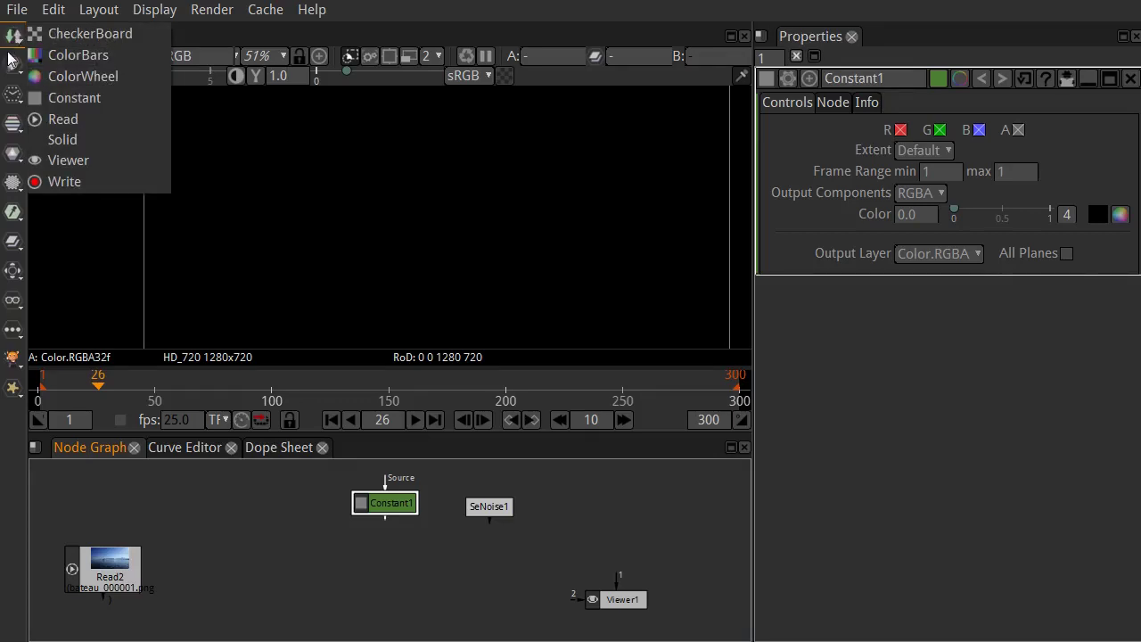
left_click(13, 66)
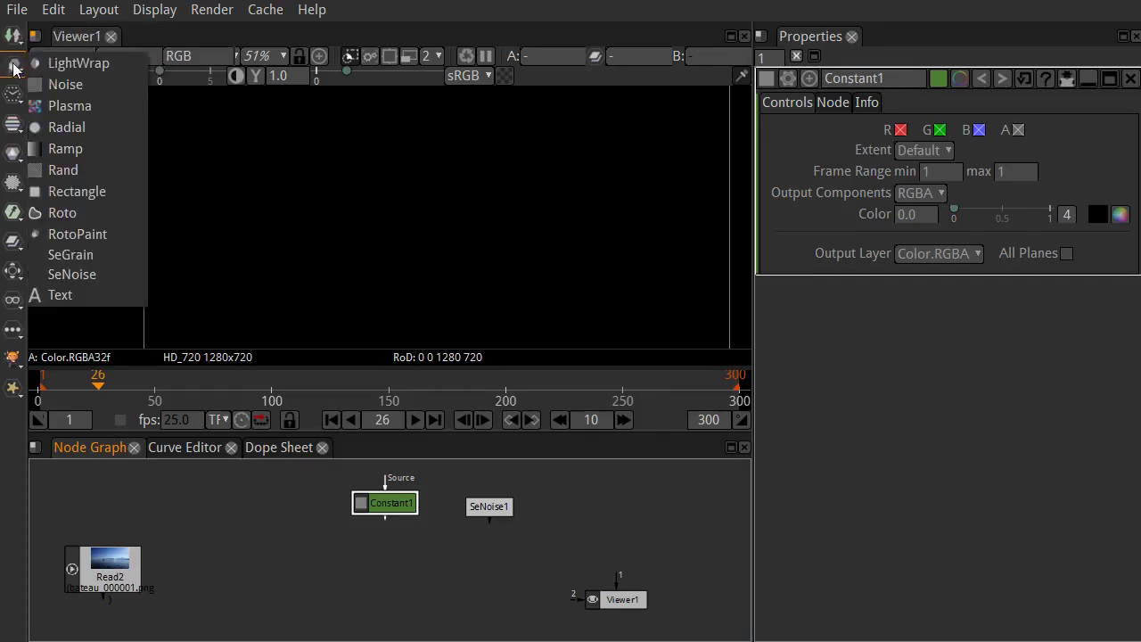
left_click(85, 193)
left_click_drag(382, 542, 379, 552)
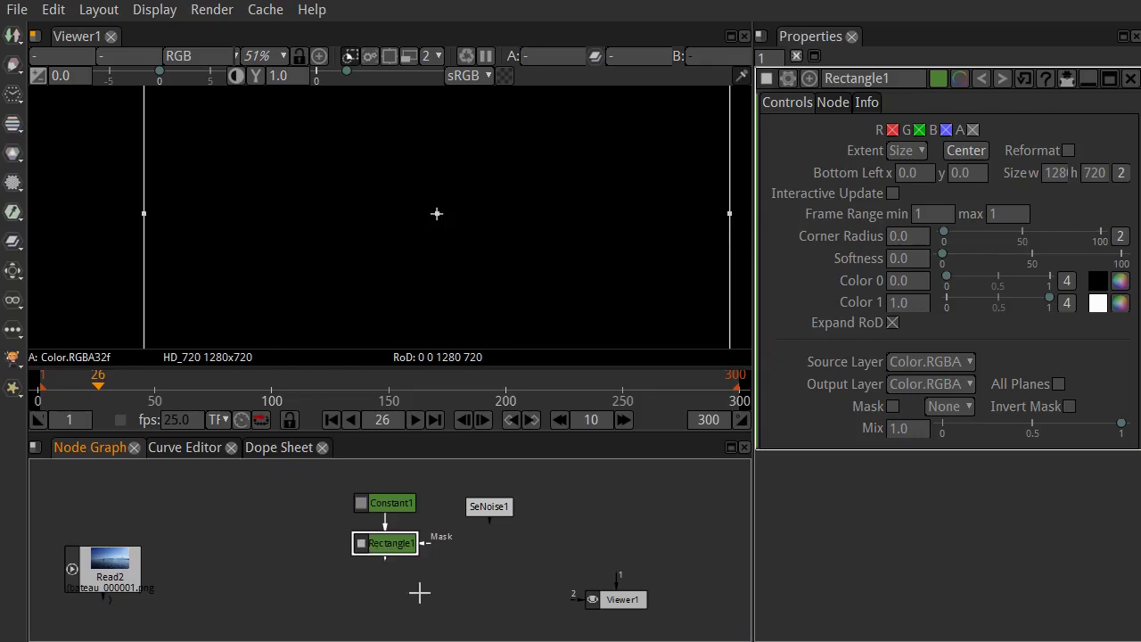
Add an IDistort node and place it below Rectangle1, between it and Viewer1
left_click(449, 611)
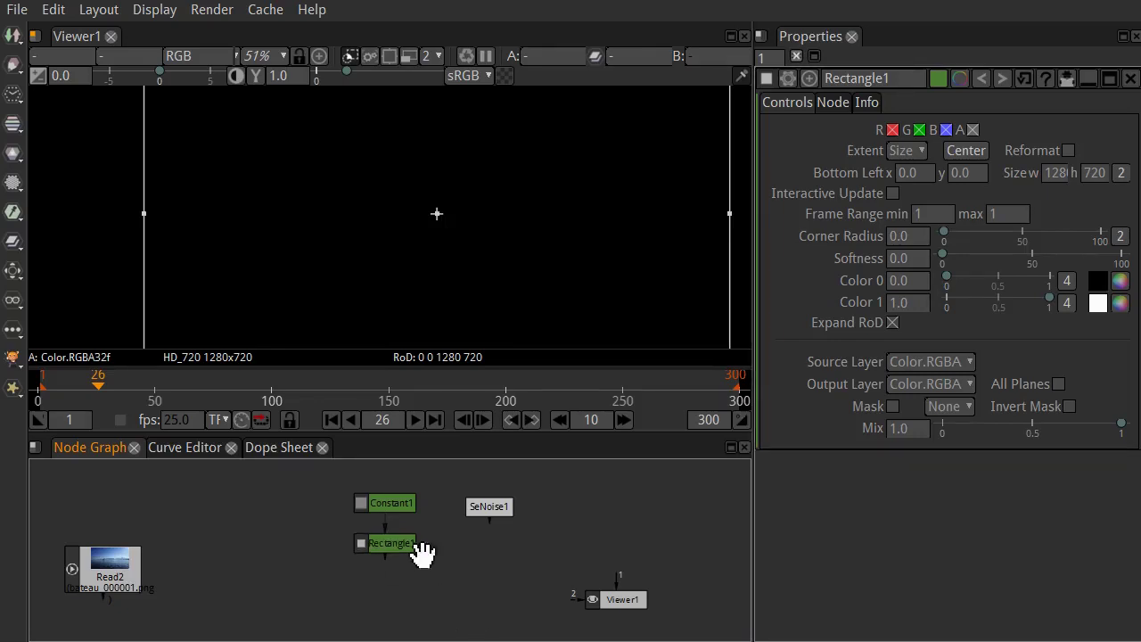
key("Tab")
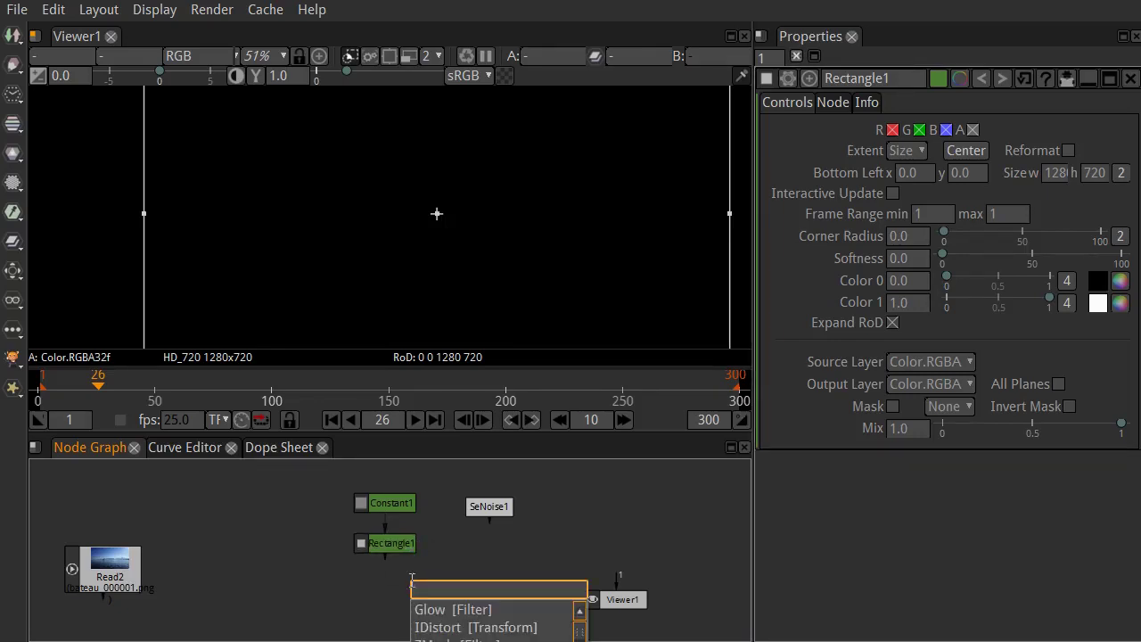
type("id")
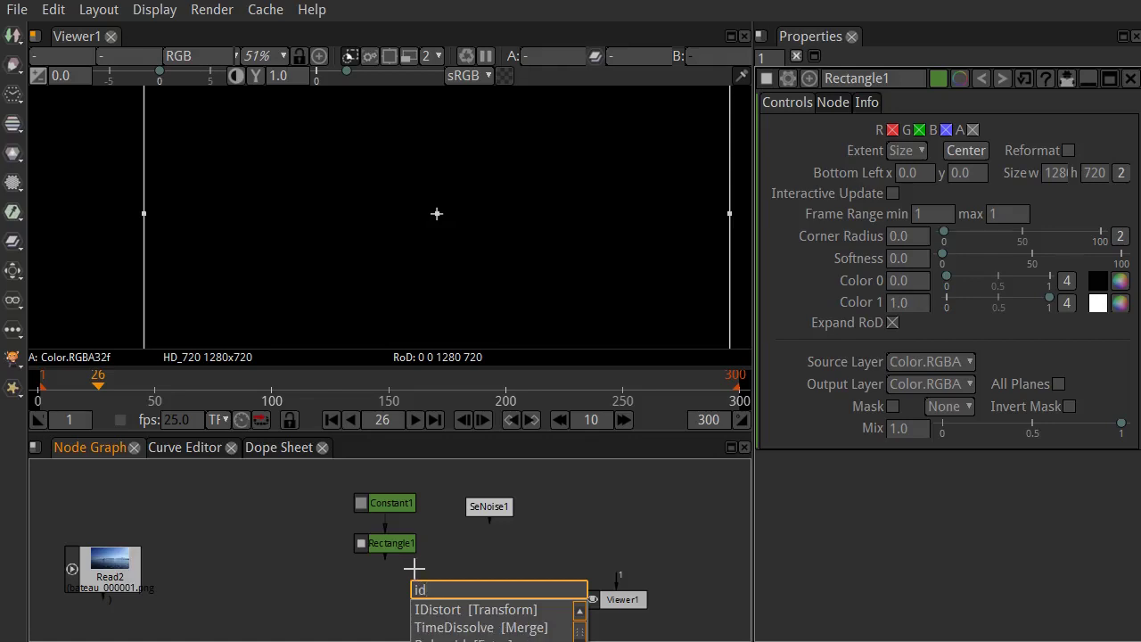
left_click(423, 611)
left_click_drag(462, 628, 457, 597)
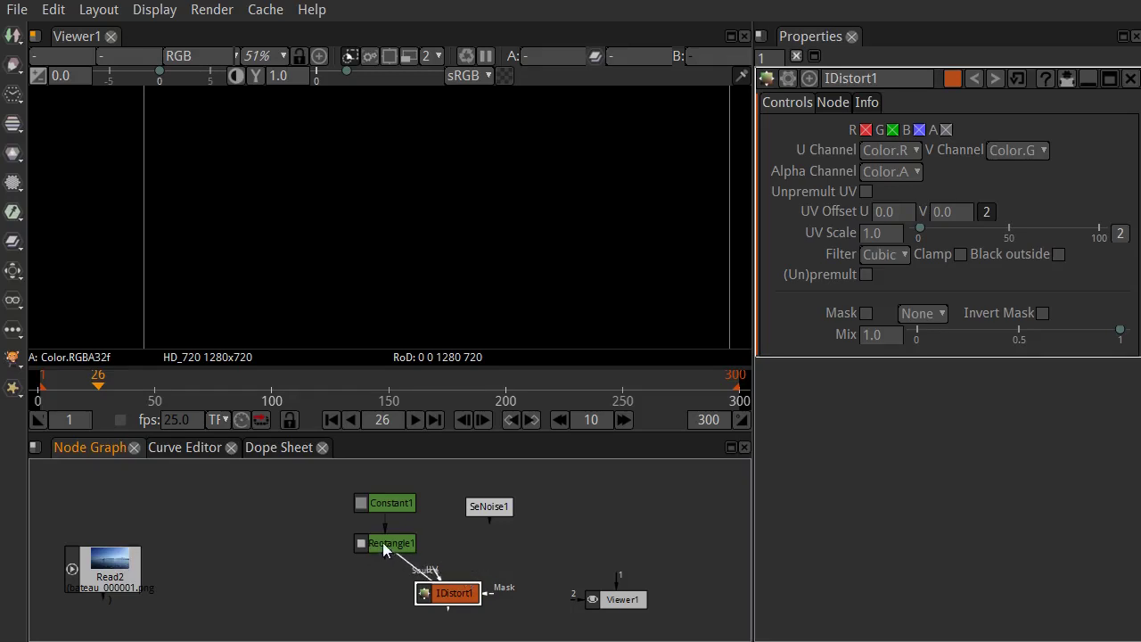
Place IDistort1 below SeNoise1 and Rectangle1, with SeNoise1 feeding its UV input and Rectangle1 feeding its Source input
left_click_drag(457, 599, 301, 535)
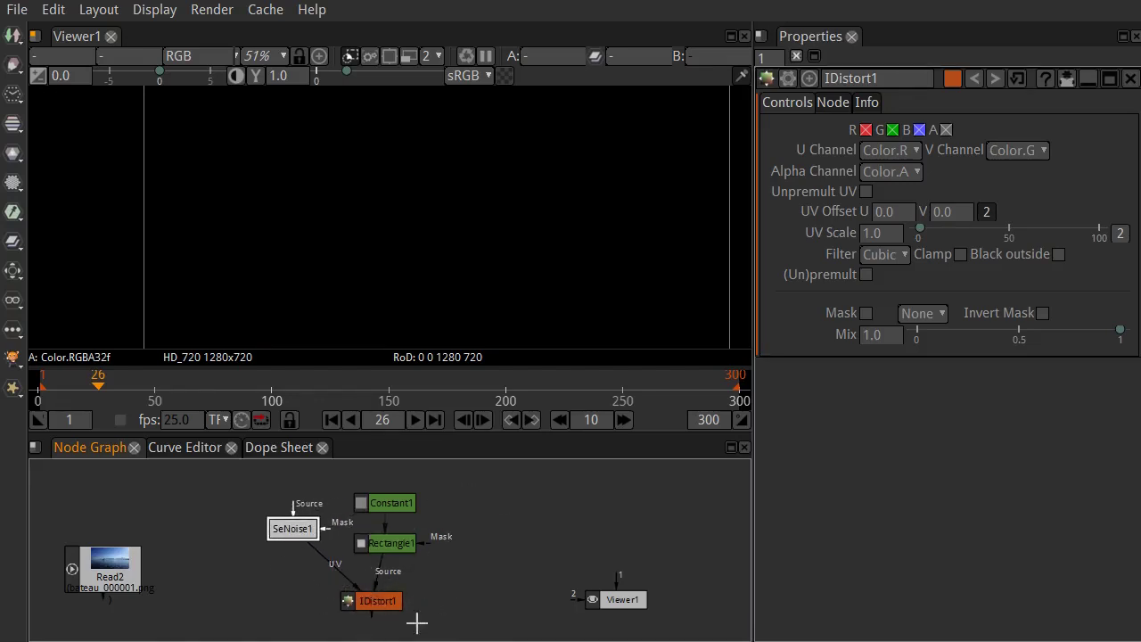
left_click_drag(383, 612, 346, 602)
left_click_drag(233, 492, 439, 613)
left_click_drag(297, 525, 433, 522)
Move Viewer1 beside Read2 and shift the SeNoise1, Constant1, Rectangle1 and IDistort1 group to the far side of the graph
left_click_drag(624, 603, 252, 607)
left_click_drag(357, 496, 583, 591)
left_click_drag(354, 484, 627, 602)
left_click_drag(507, 540, 640, 559)
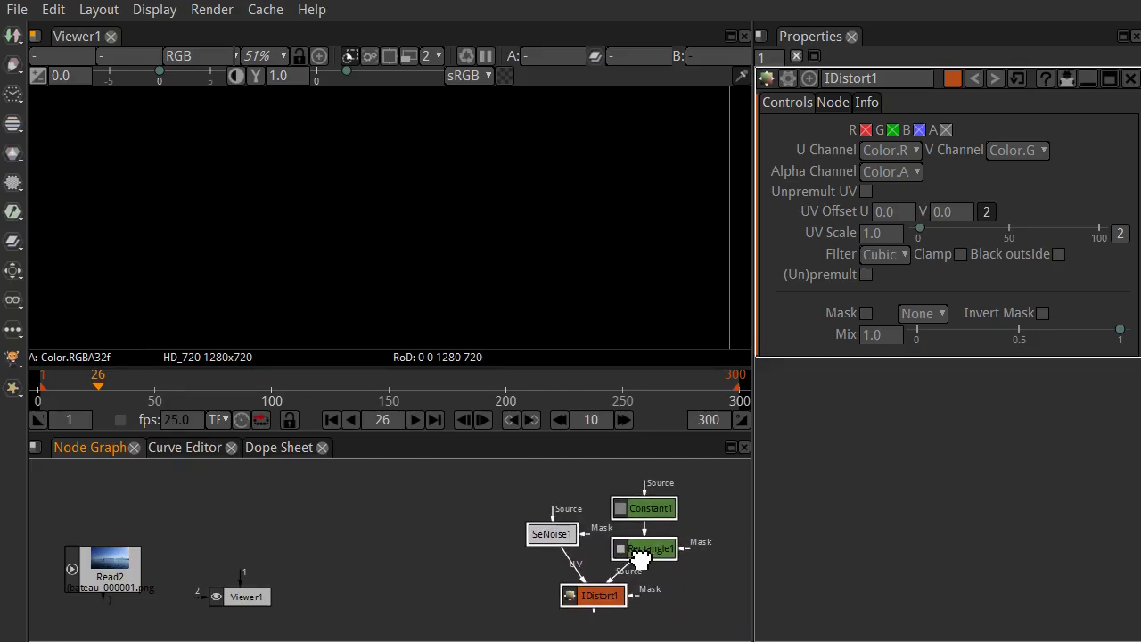
Show IDistort1 in Viewer1 and set its UV Scale to 100
left_click(250, 599)
left_click(595, 599)
key("1")
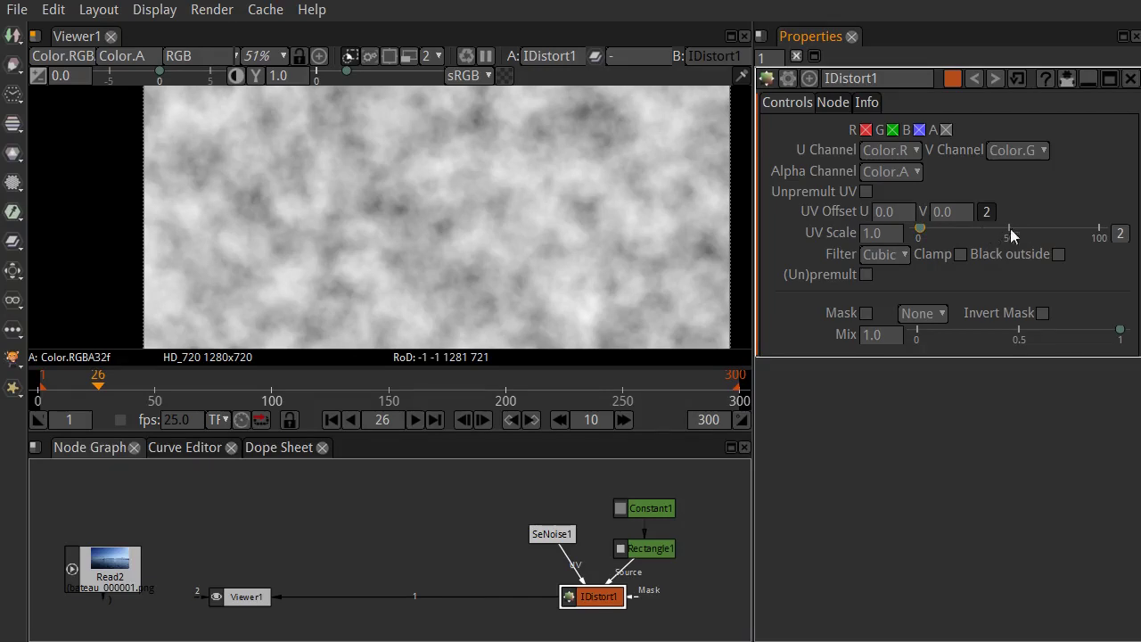
left_click_drag(923, 236, 1116, 231)
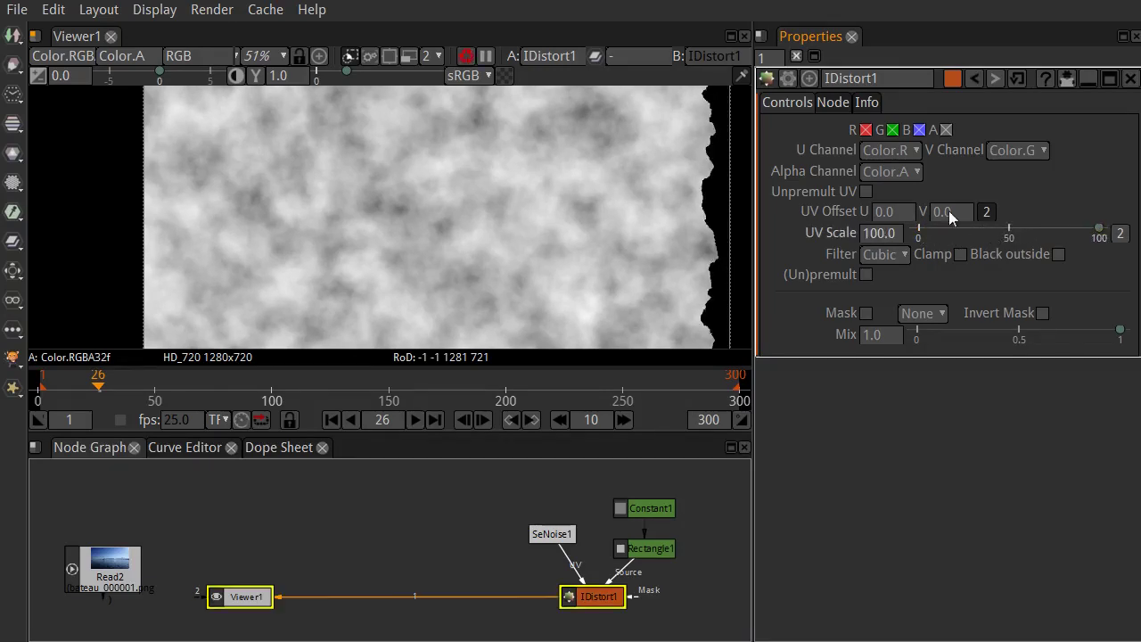
Reduce Rectangle1 to a thin full-width strip across the middle of the frame, about 10.8 high with its bottom at y 342
left_click(651, 548)
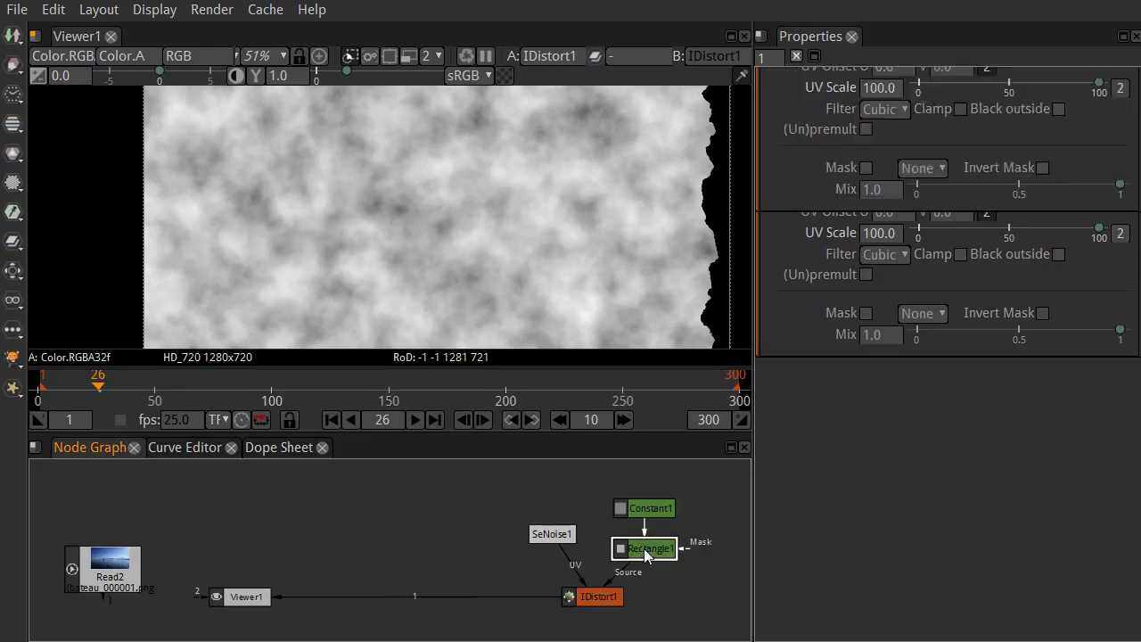
scroll(382, 267, "down", 5)
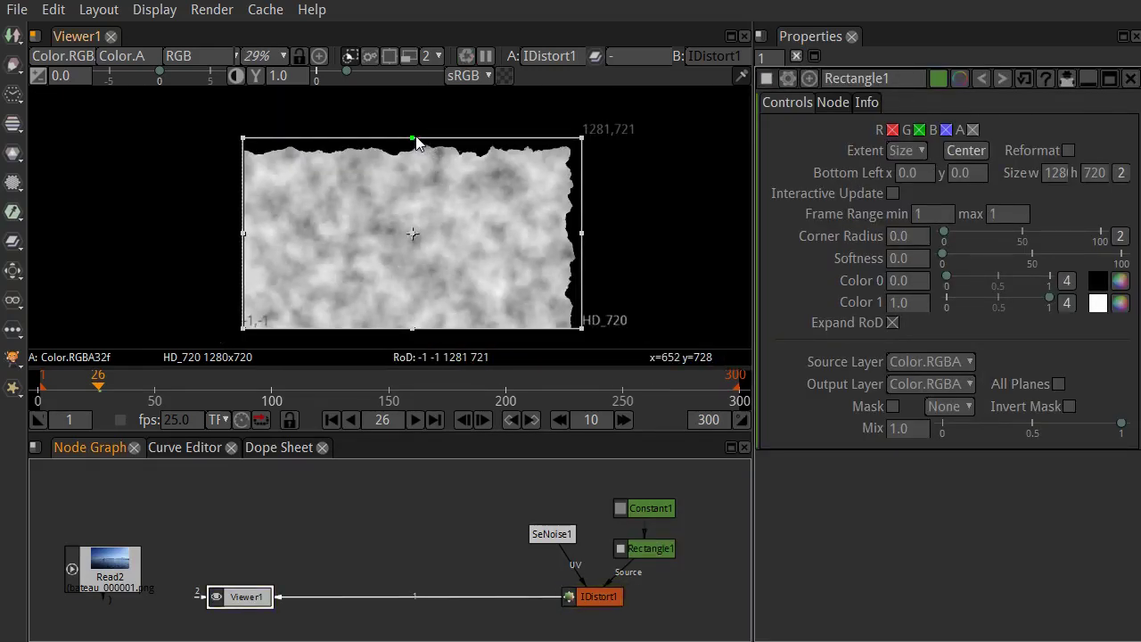
left_click_drag(412, 142, 412, 236)
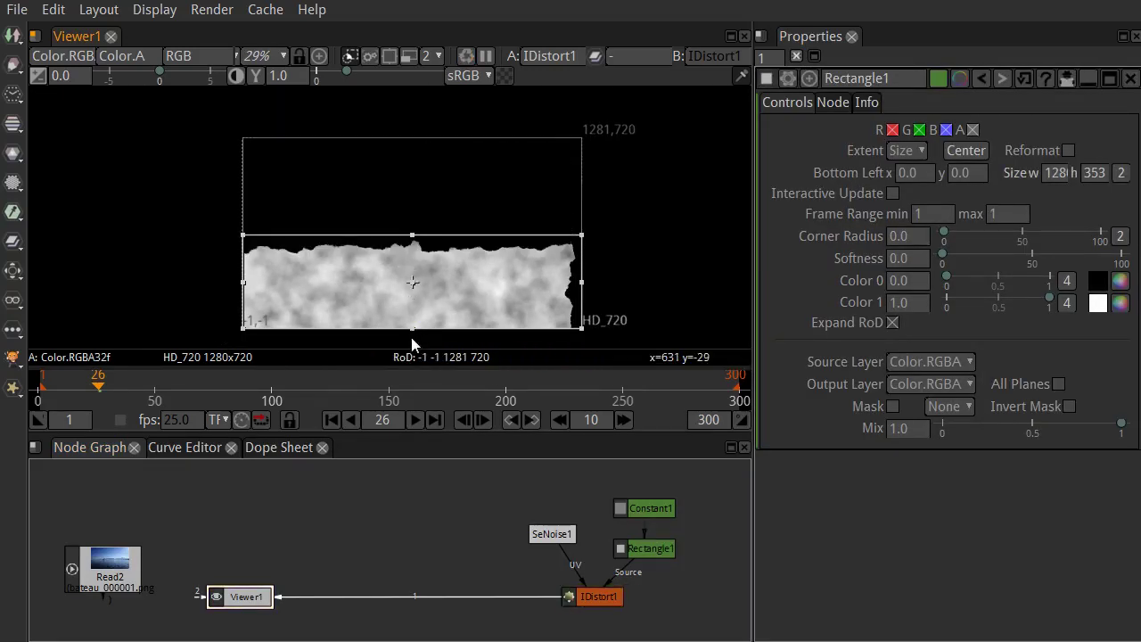
left_click_drag(413, 337, 420, 253)
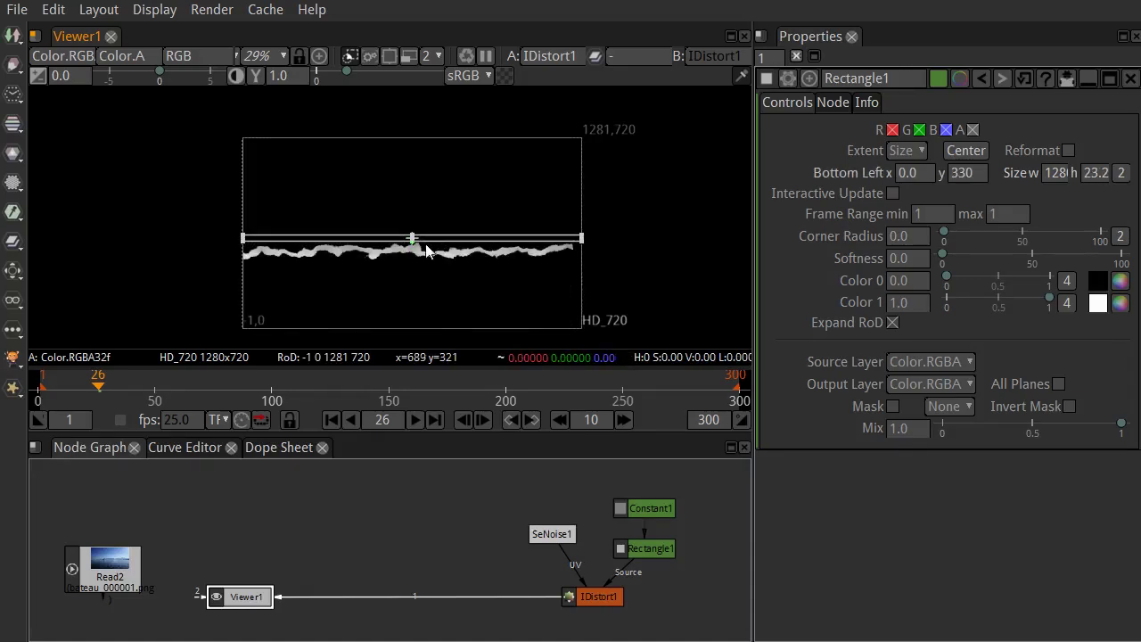
scroll(413, 246, "up", 5)
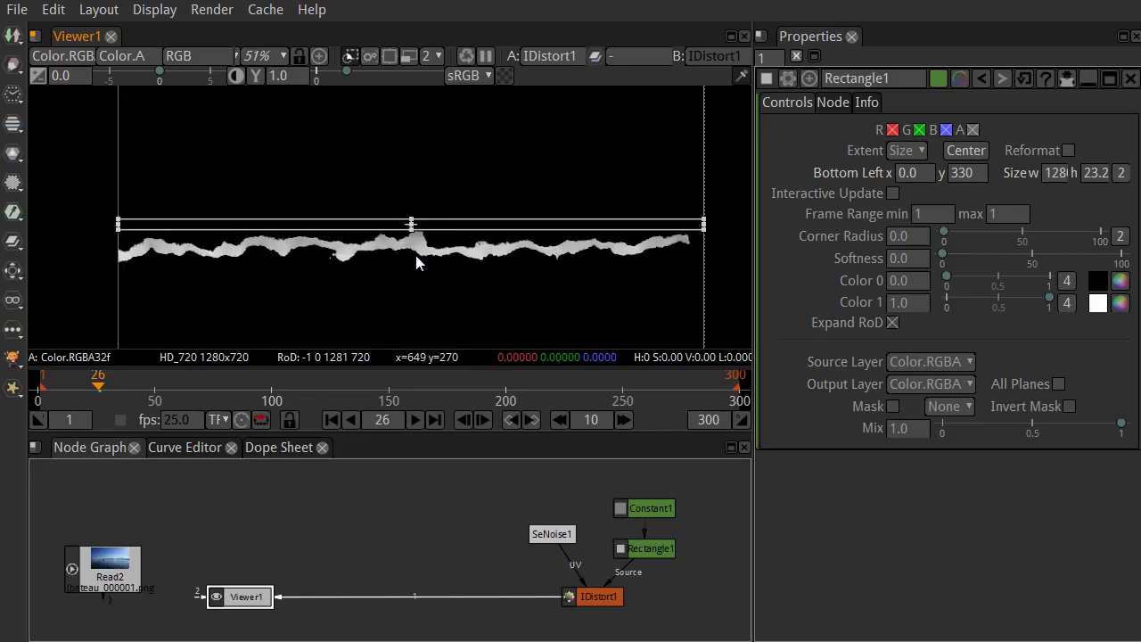
left_click_drag(411, 211, 411, 197)
scroll(419, 390, "down", 2)
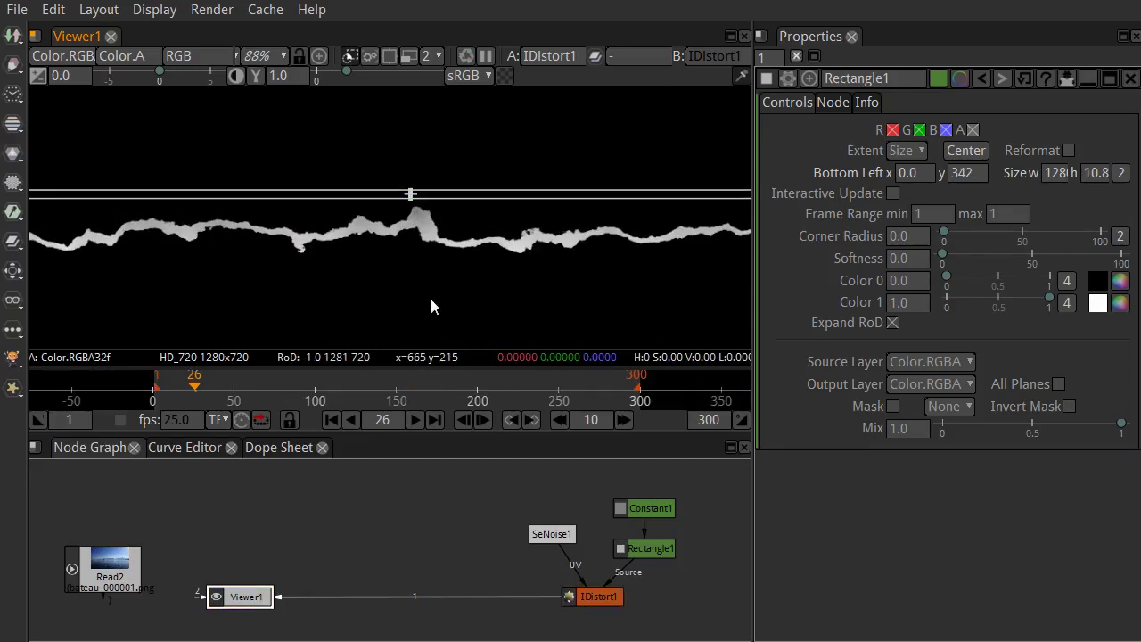
scroll(357, 385, "up", 2)
scroll(377, 292, "down", 3)
scroll(379, 292, "down", 2)
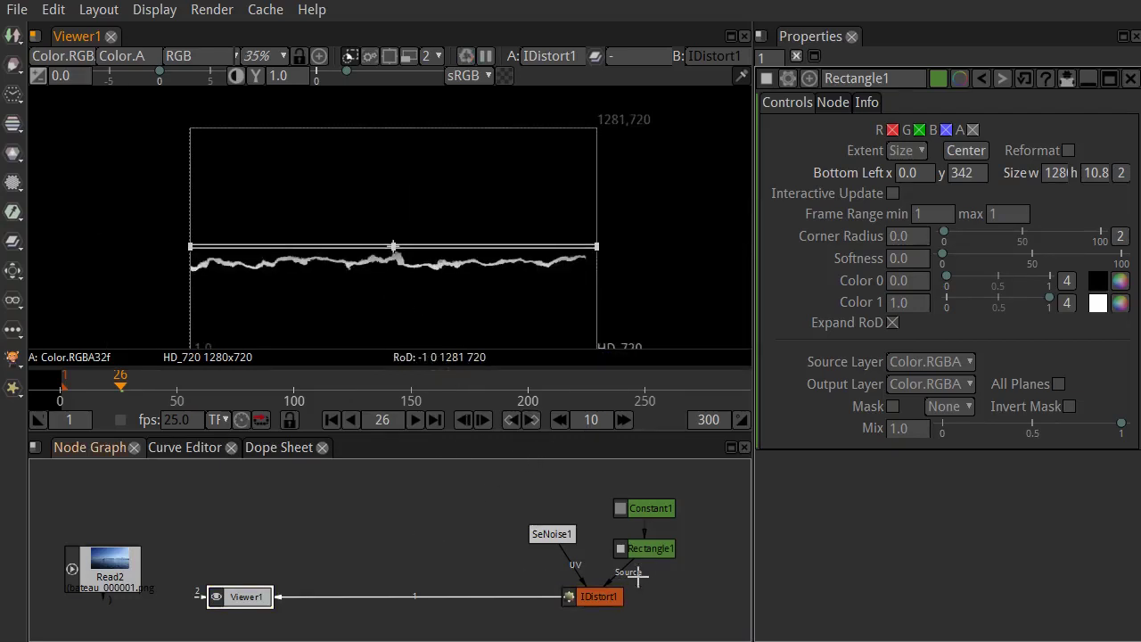
Add a Blur node after IDistort1 and place it between IDistort1 and Viewer1
left_click(598, 596)
key("b")
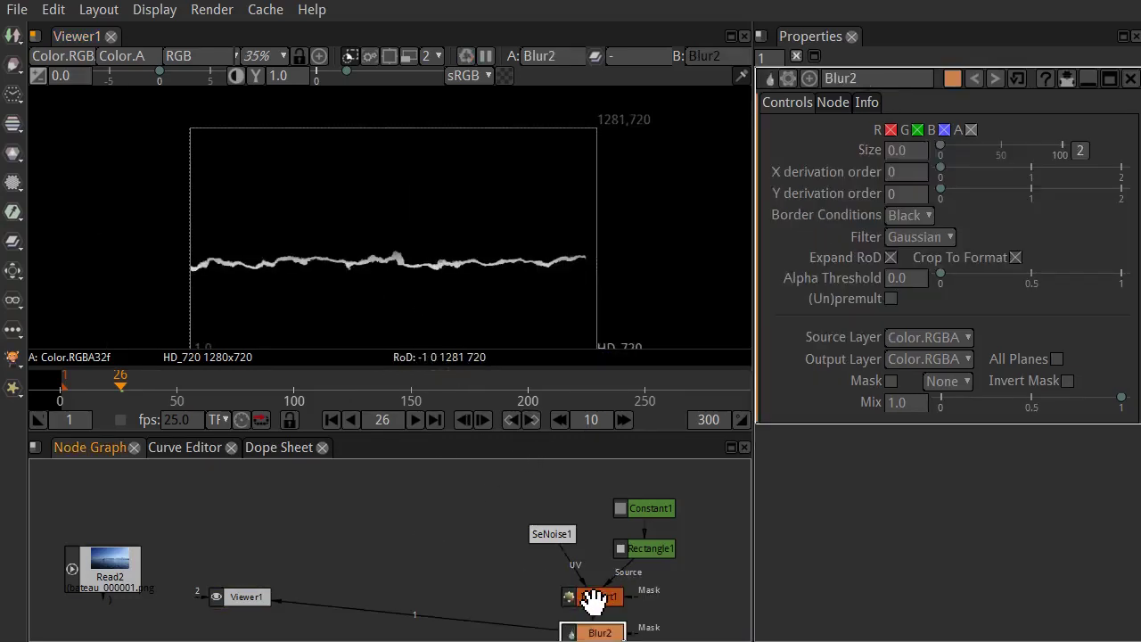
left_click_drag(595, 632, 486, 599)
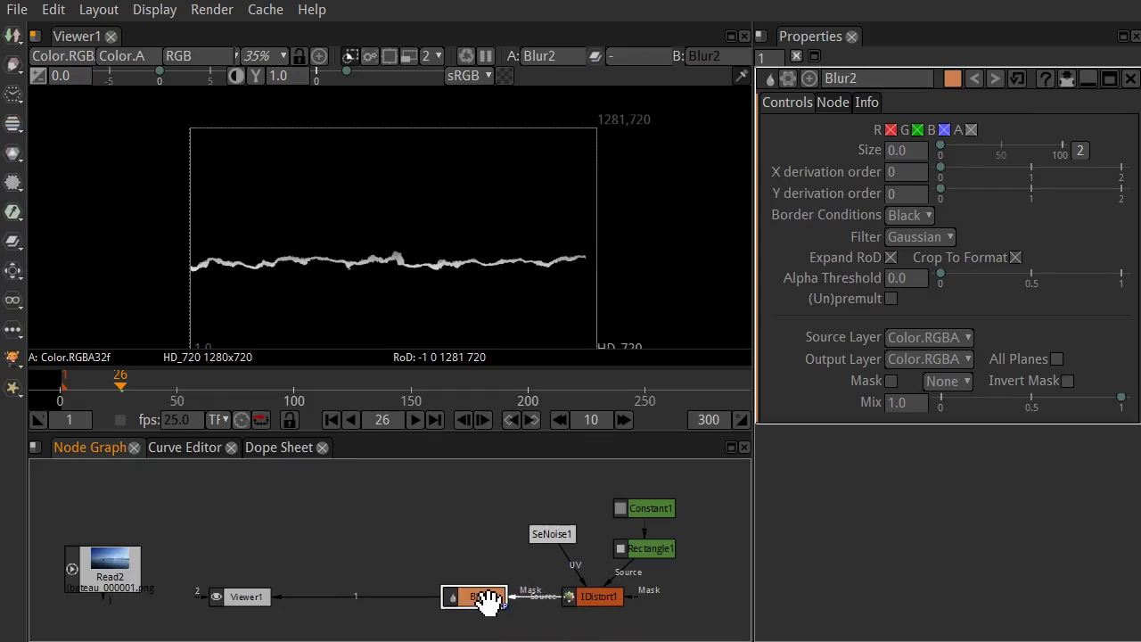
Add a Merge node below Blur2, with Blur2 as input B and IDistort1 routed through a dot as input A
key("m")
left_click_drag(493, 635, 466, 635)
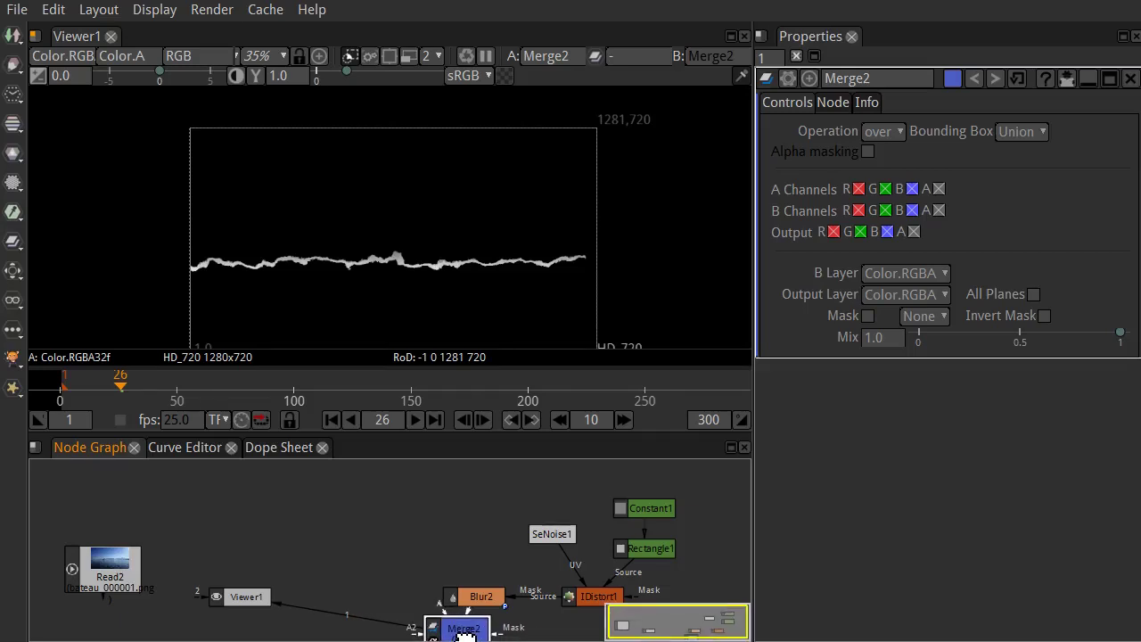
left_click_drag(330, 538, 271, 462)
left_click_drag(389, 563, 413, 604)
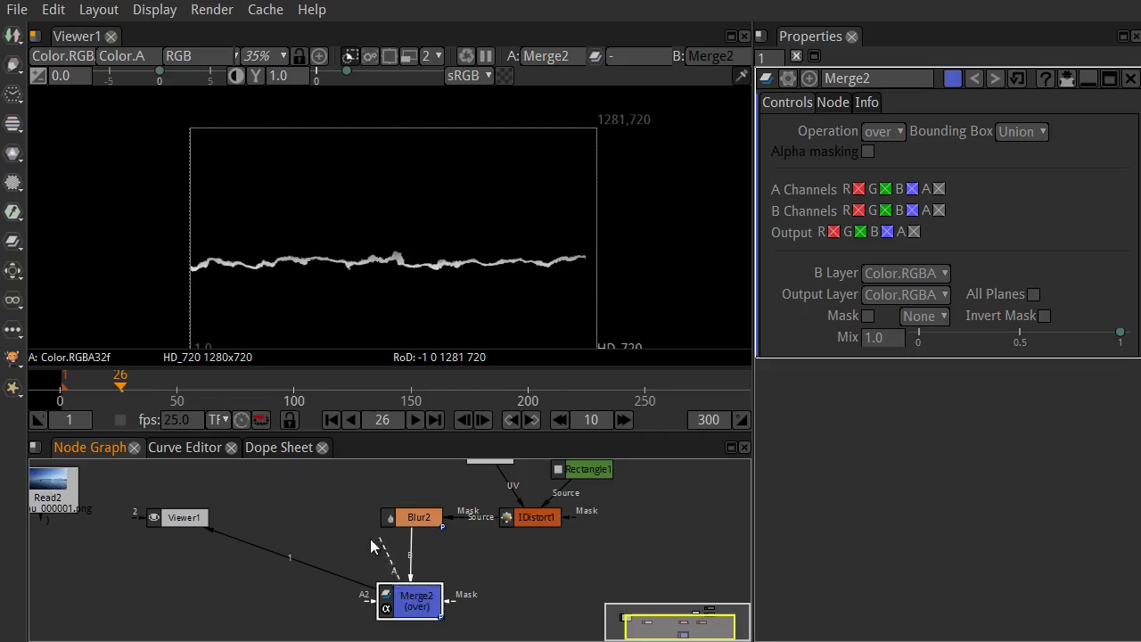
left_click_drag(532, 521, 529, 517)
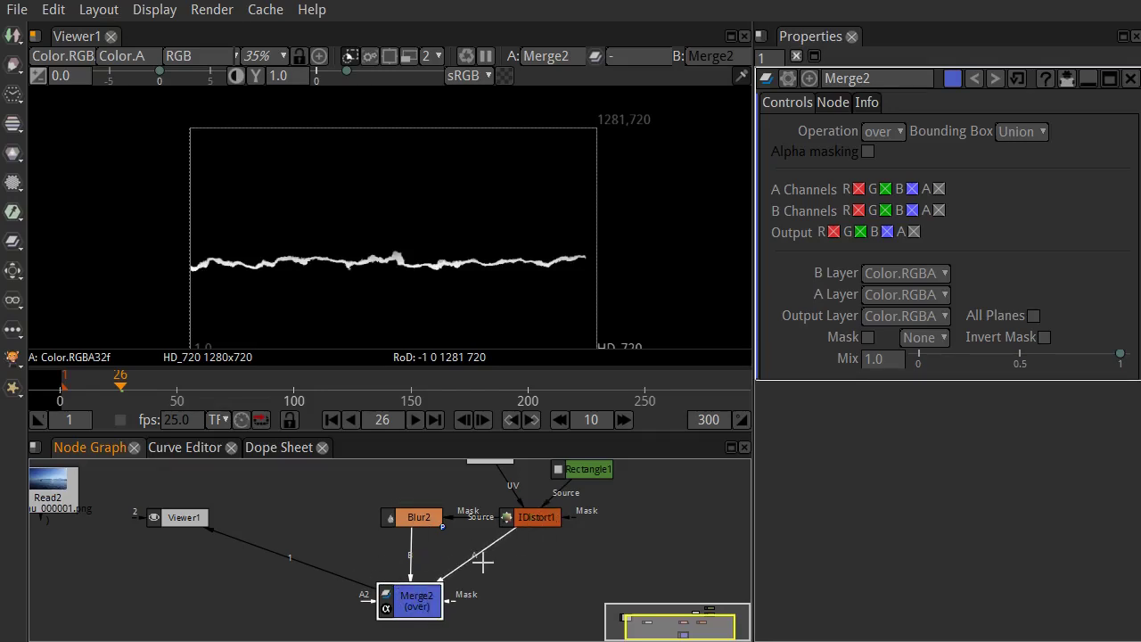
left_click_drag(482, 555, 535, 567)
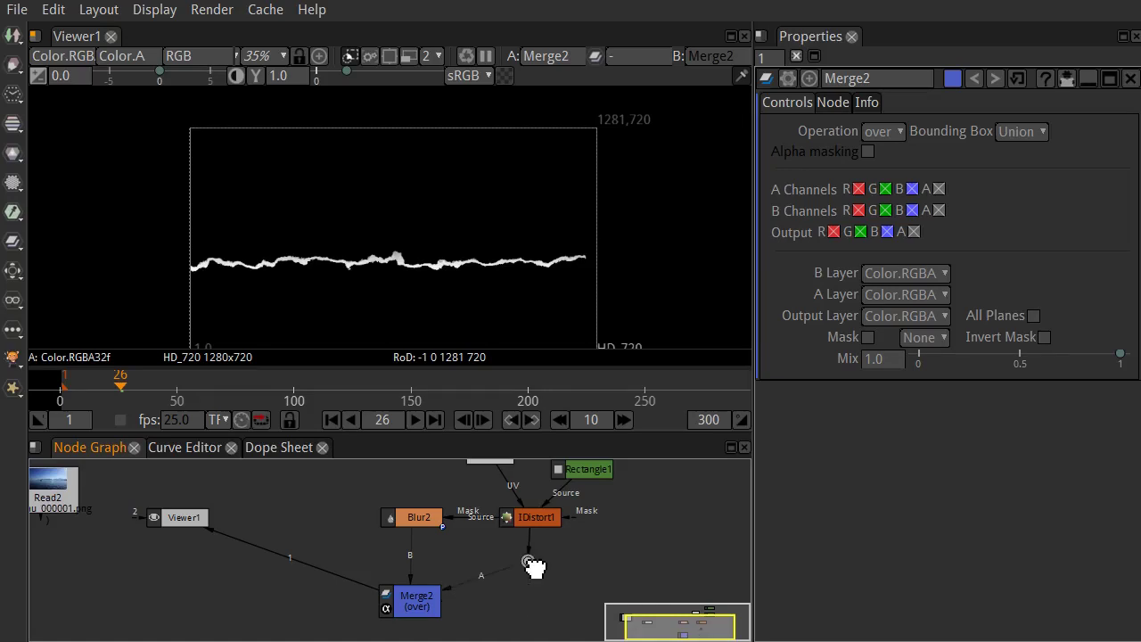
left_click_drag(416, 606, 410, 568)
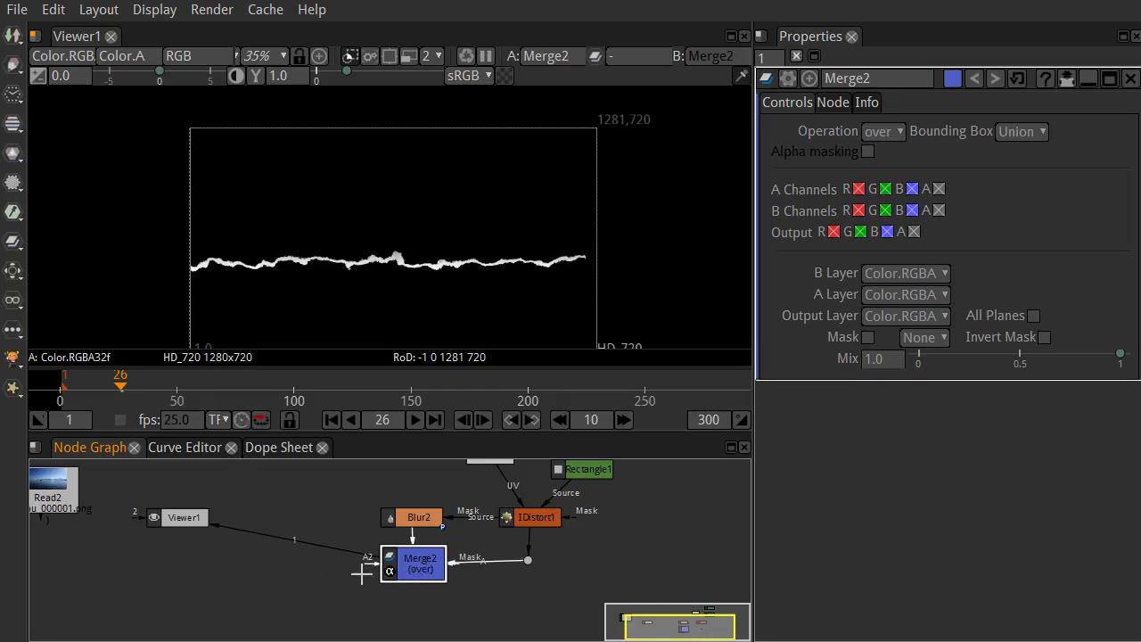
Add a Glow node after Merge2 and place it between Merge2 and Viewer1
key("Tab")
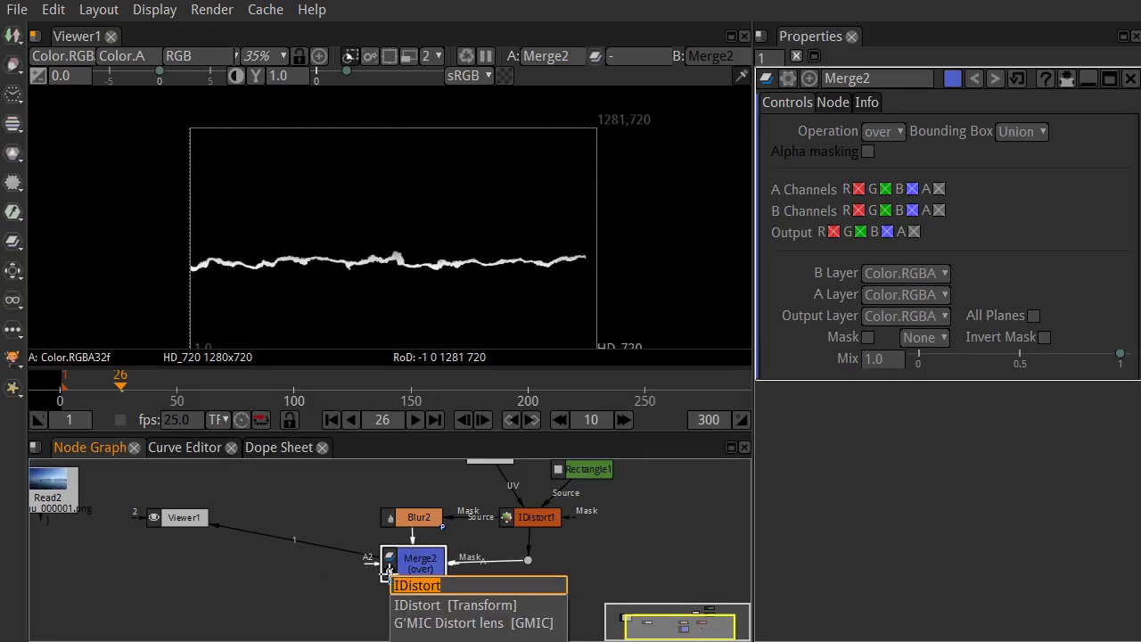
type("glo")
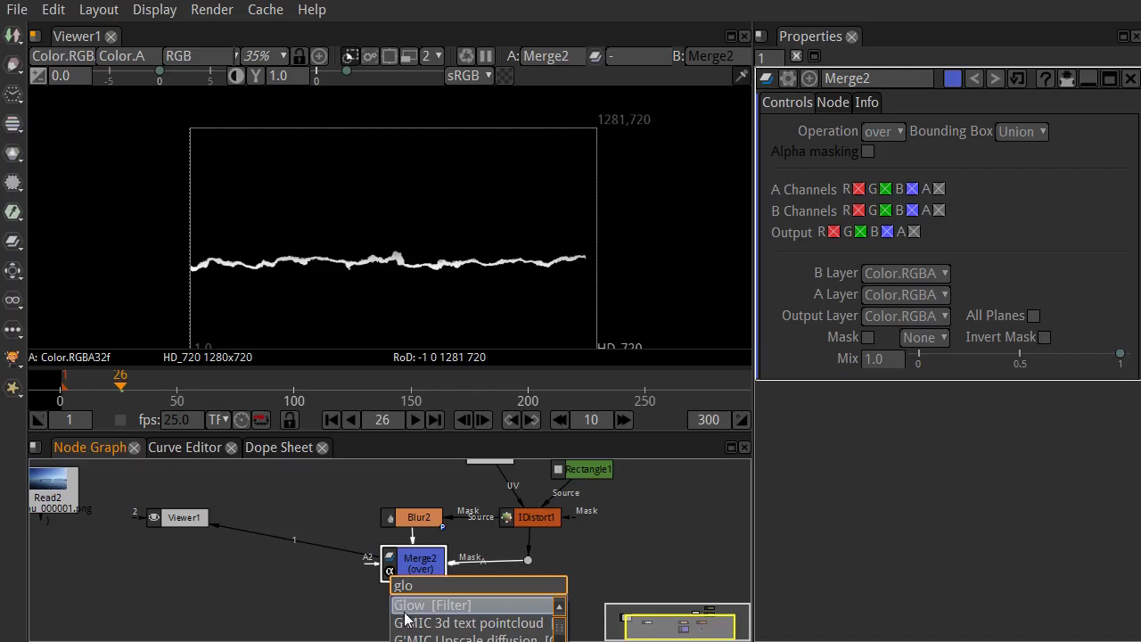
key("Return")
left_click_drag(437, 611, 323, 578)
Set the Size of Blur2 to 17
left_click(417, 524)
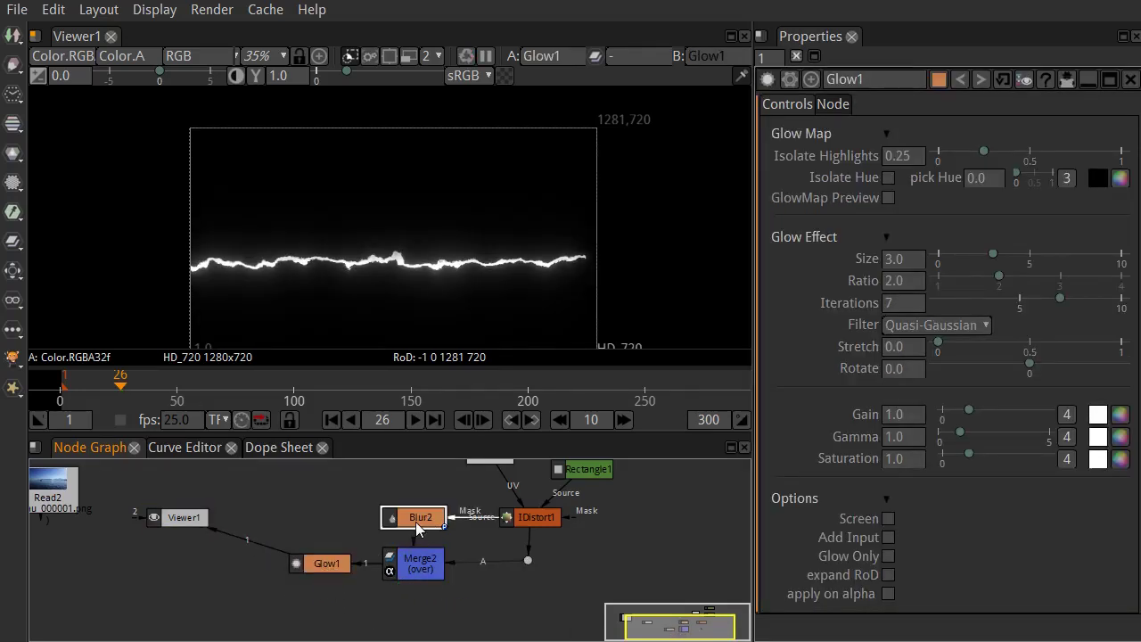
double_click(417, 528)
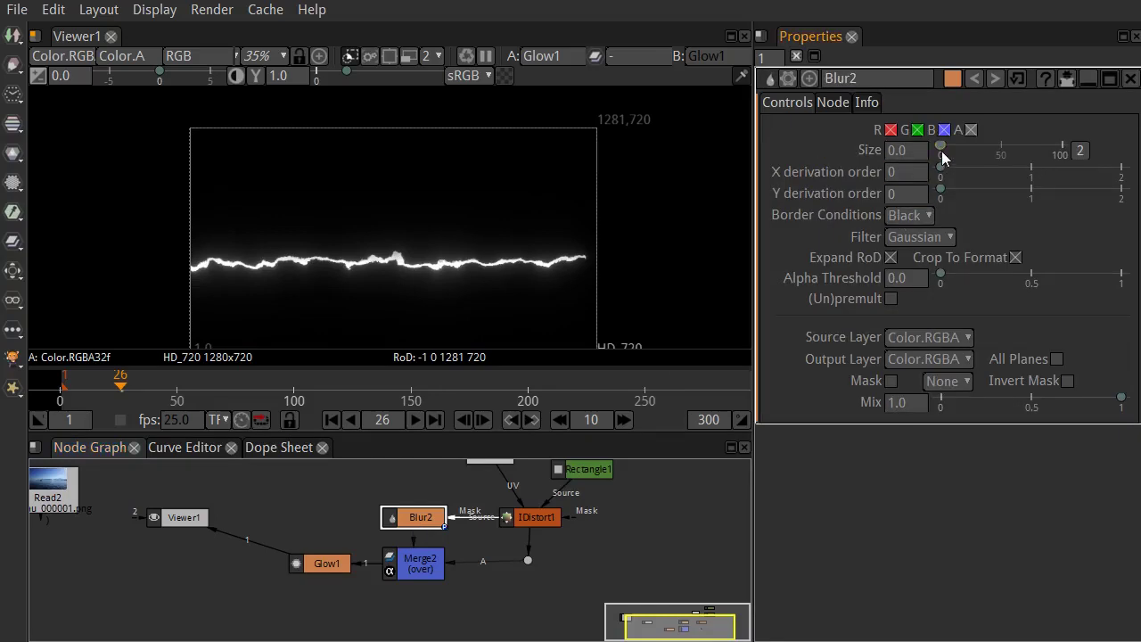
left_click_drag(942, 153, 951, 152)
left_click_drag(959, 150, 961, 148)
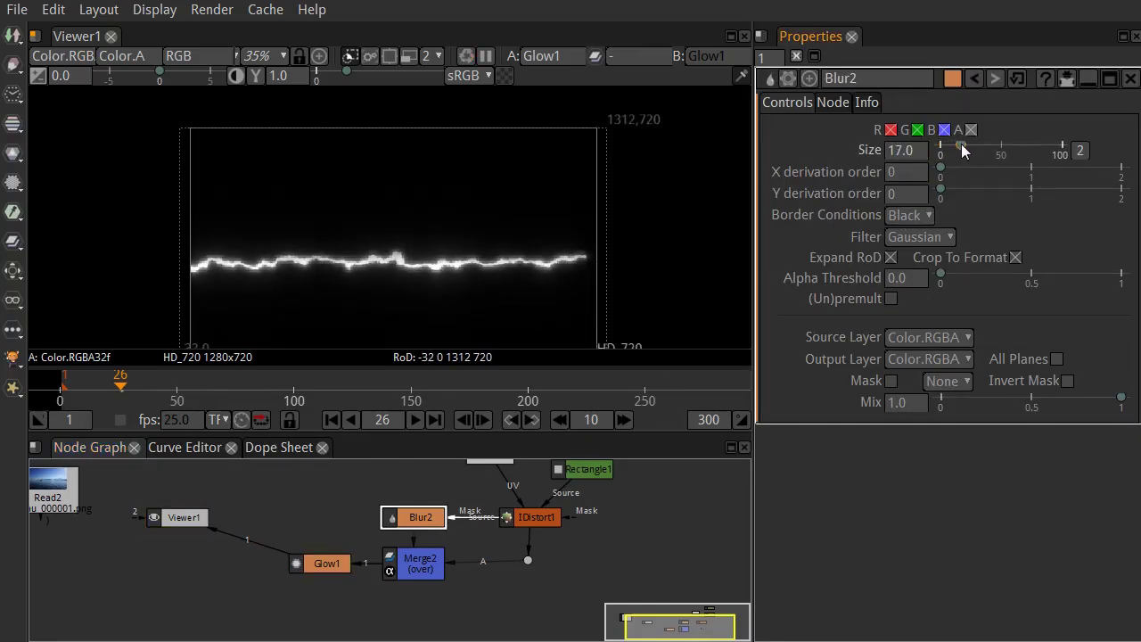
Set Glow1's Gain to 1.90 and Gamma to 1.680
left_click(335, 570)
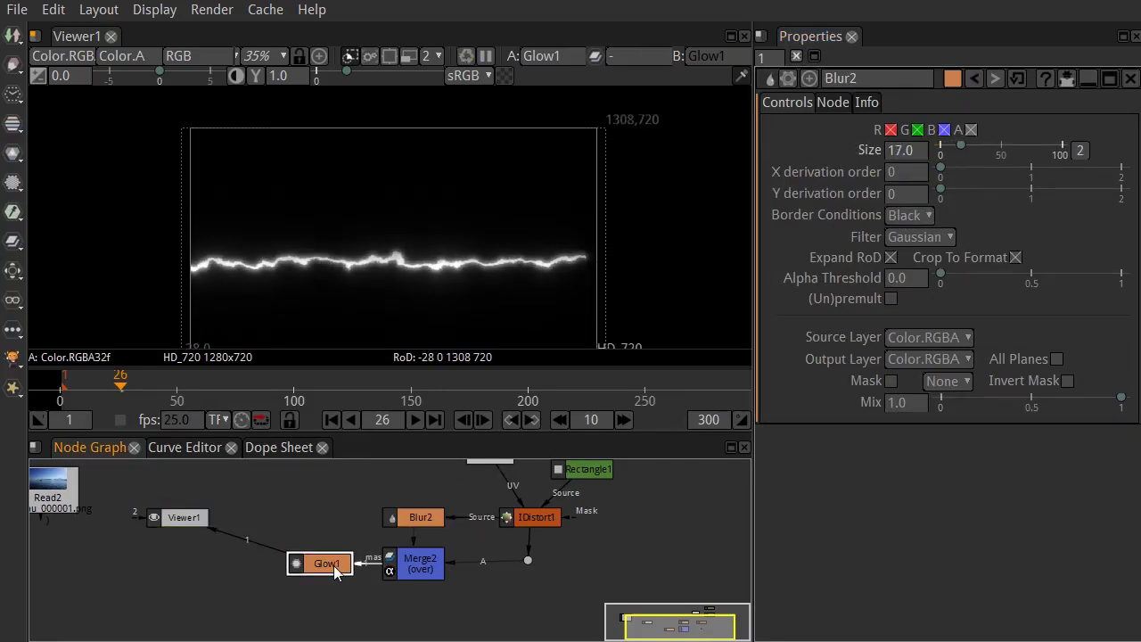
double_click(335, 568)
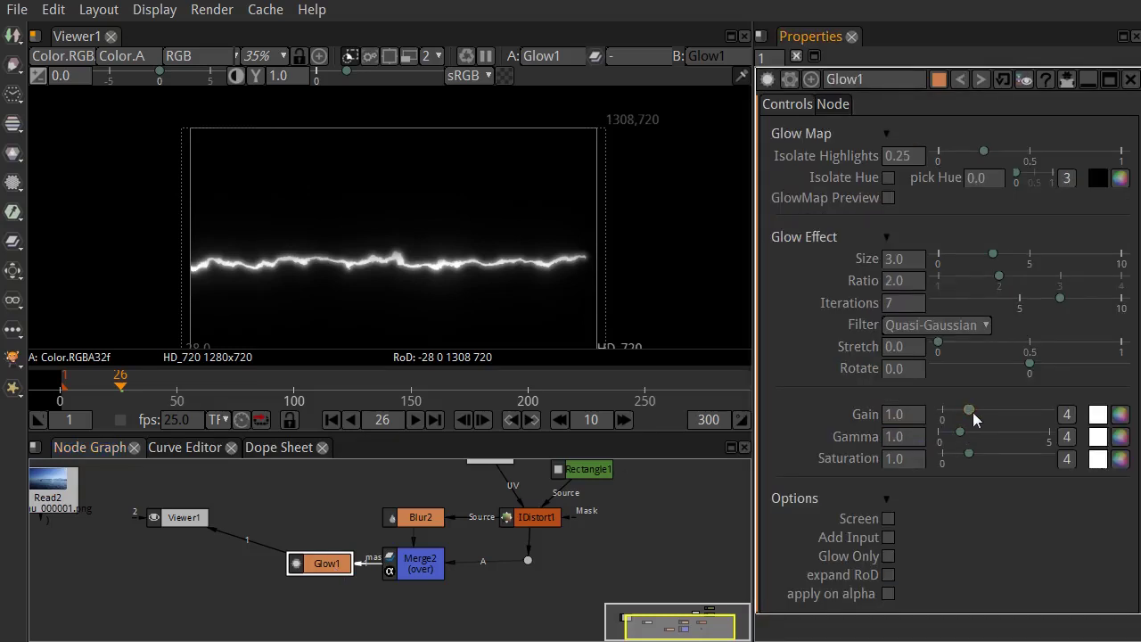
left_click_drag(969, 413, 976, 435)
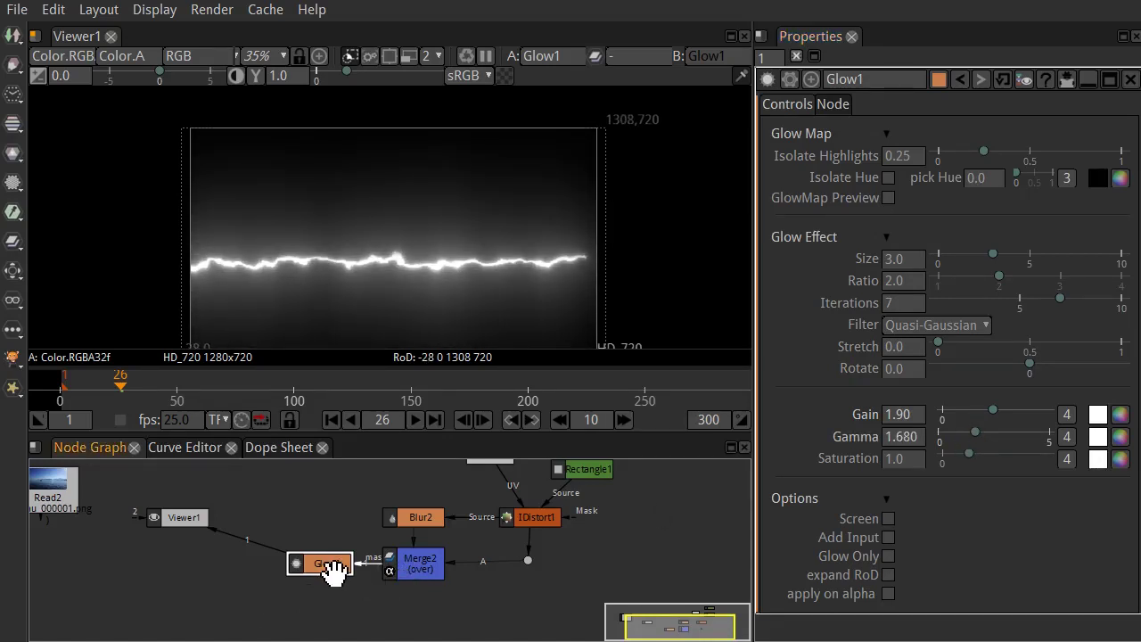
Add a Merge node after Glow1, line it up between Glow1 and Viewer1, and place Read2 above it
key("m")
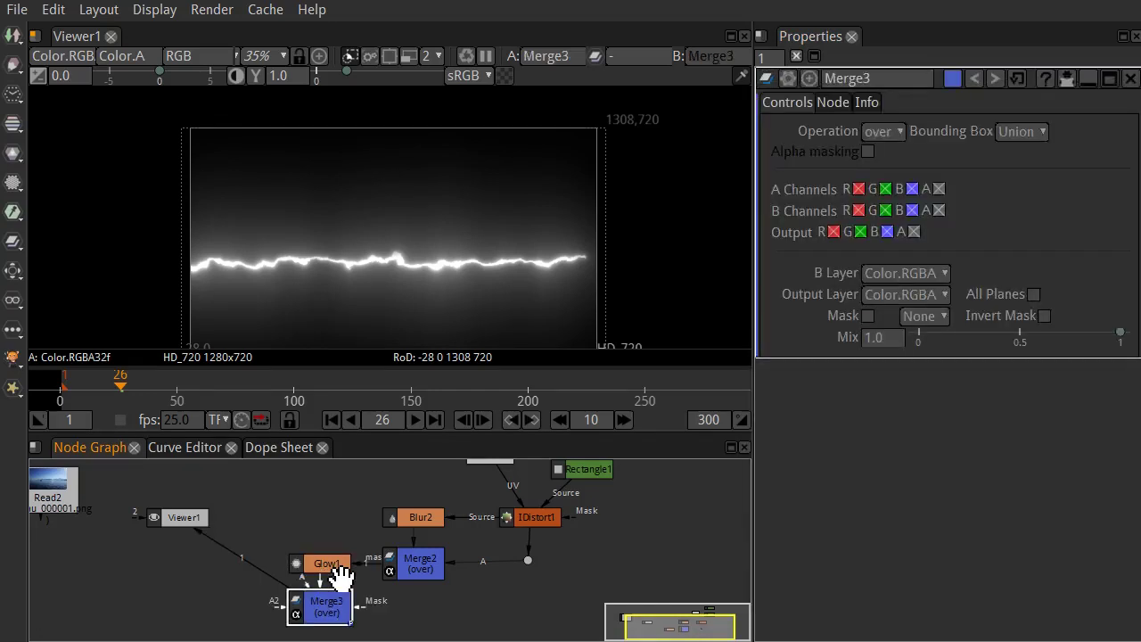
left_click_drag(326, 612, 233, 575)
left_click_drag(183, 518, 129, 566)
left_click_drag(71, 505, 239, 487)
left_click(245, 566)
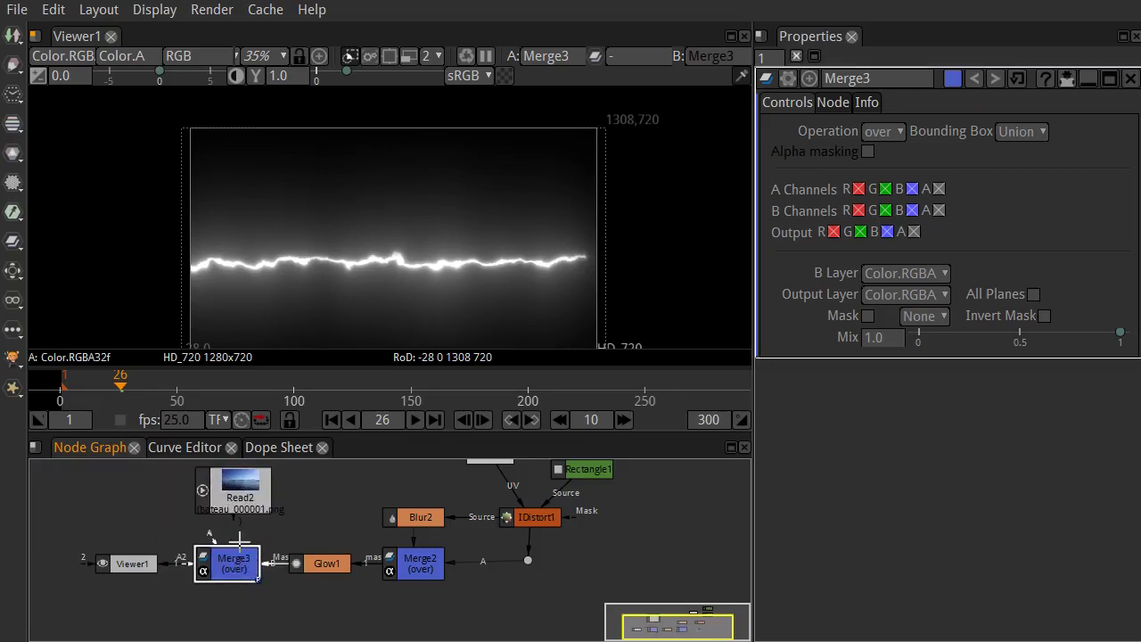
Detach Merge3 from Glow1, connect Read2 to its B input and Glow1 to its A input
left_click_drag(230, 571, 228, 595)
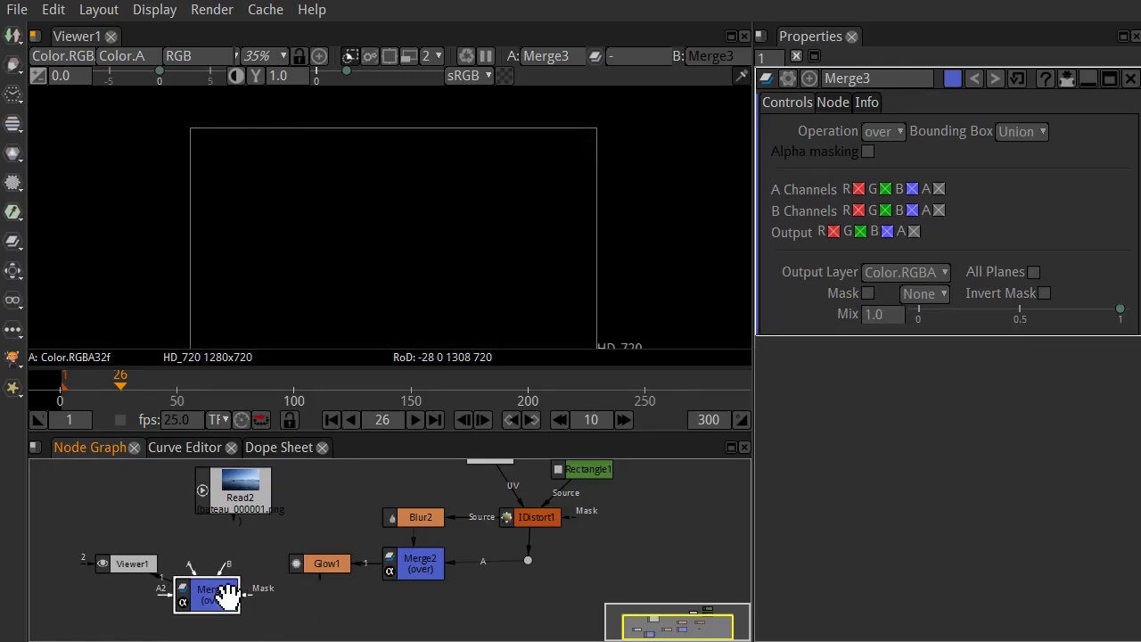
left_click_drag(225, 527, 240, 526)
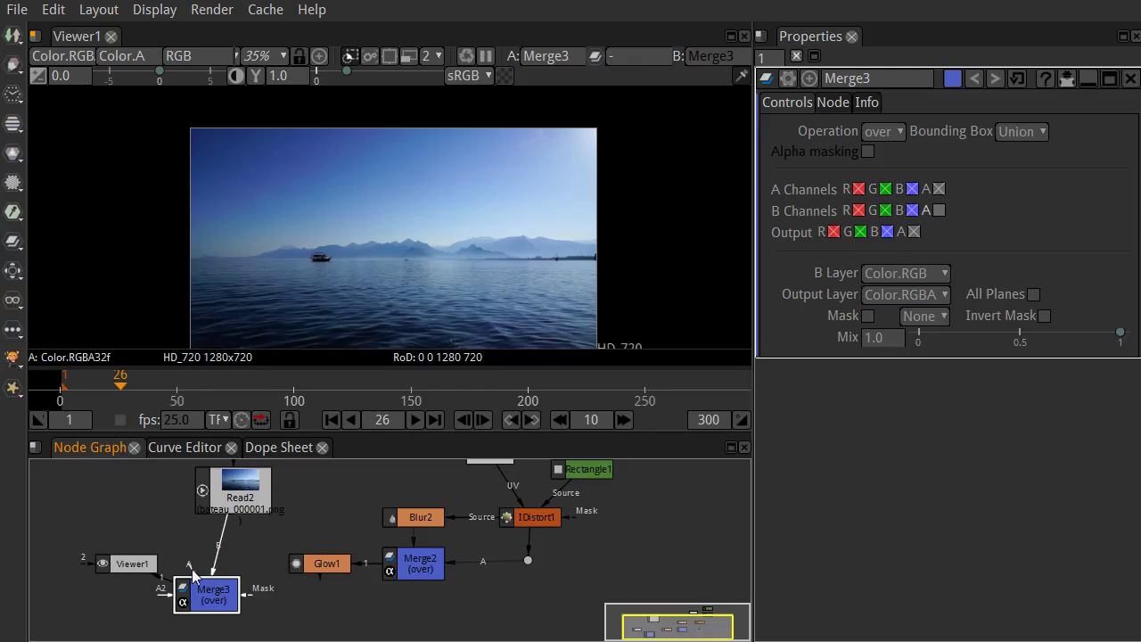
left_click_drag(320, 558, 321, 560)
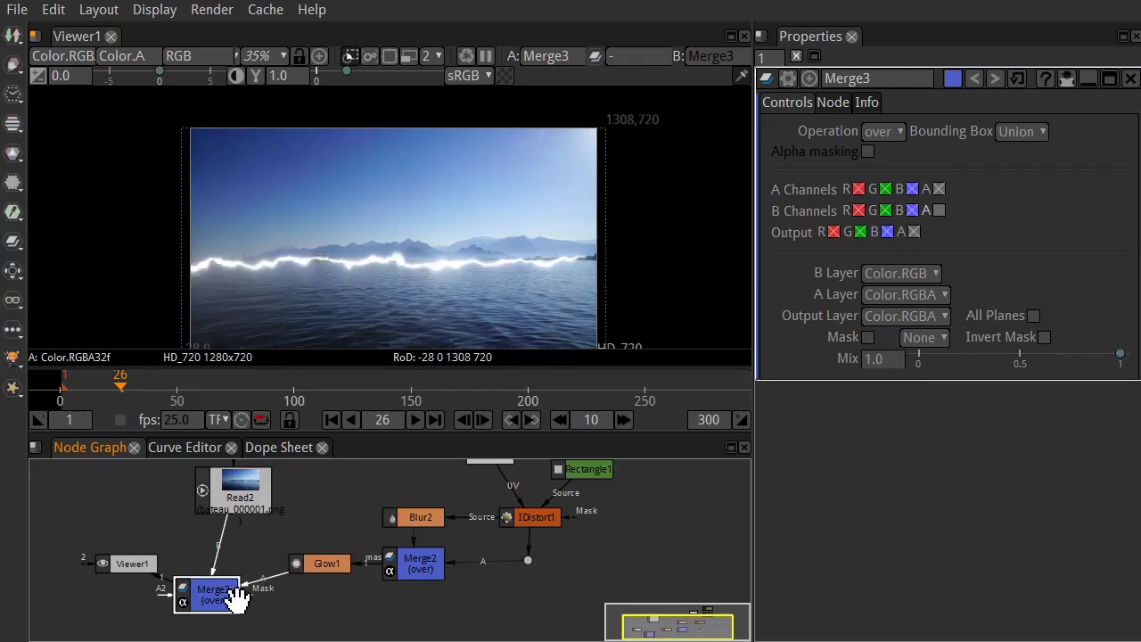
Align Merge3 and Viewer1 in one row with Glow1
left_click_drag(229, 594, 243, 581)
left_click_drag(154, 571, 131, 582)
left_click_drag(156, 507, 188, 544)
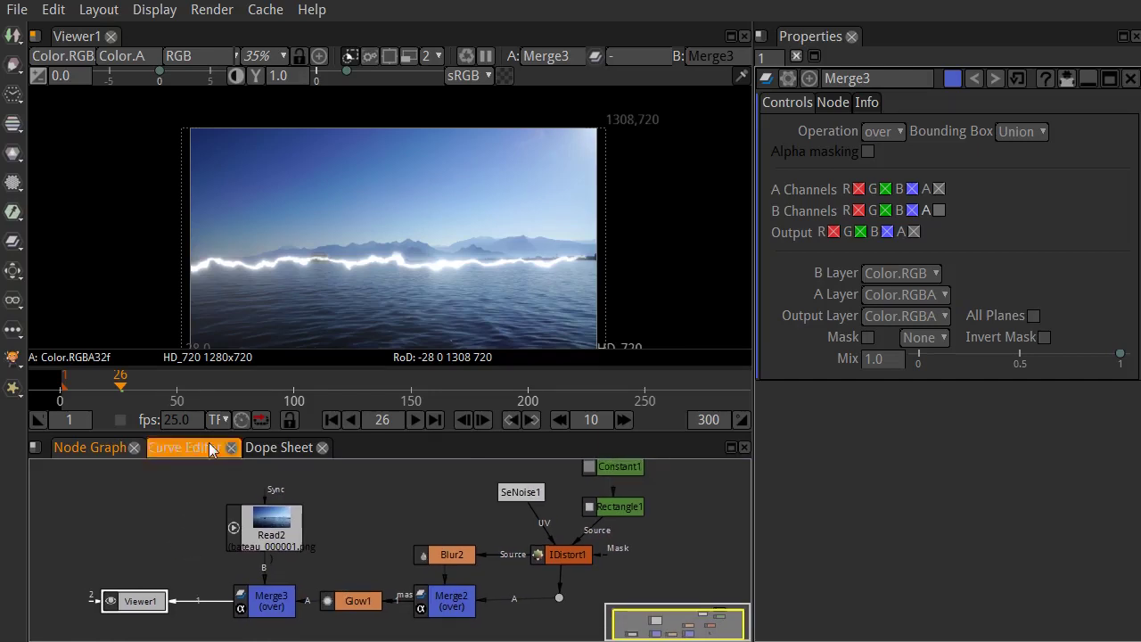
left_click(634, 507)
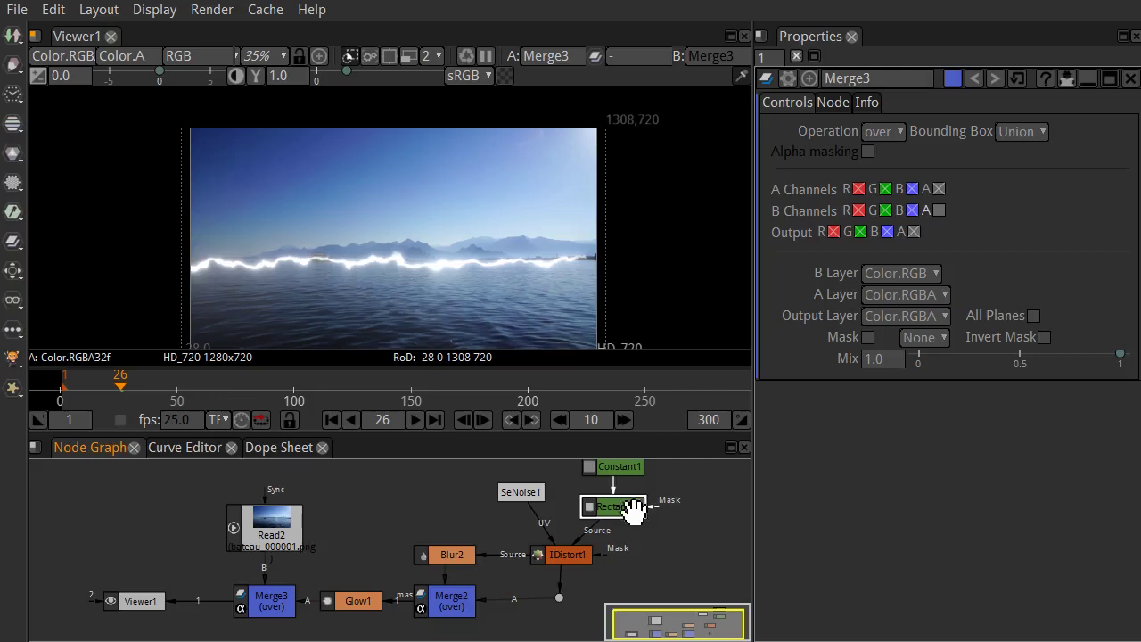
left_click_drag(693, 499, 670, 520)
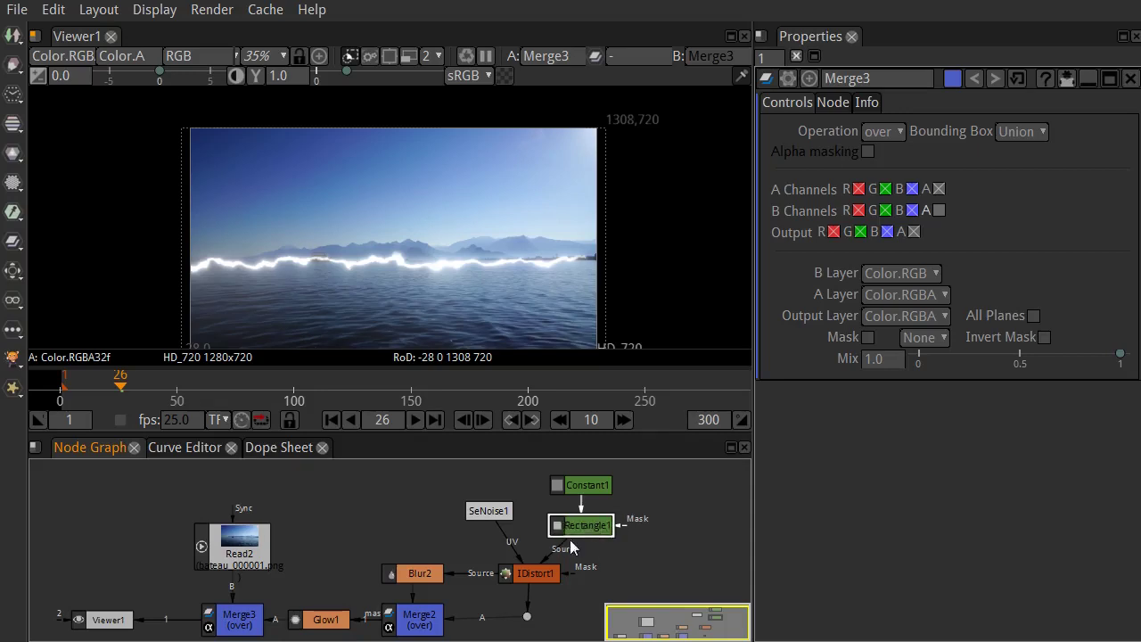
left_click_drag(373, 506, 184, 505)
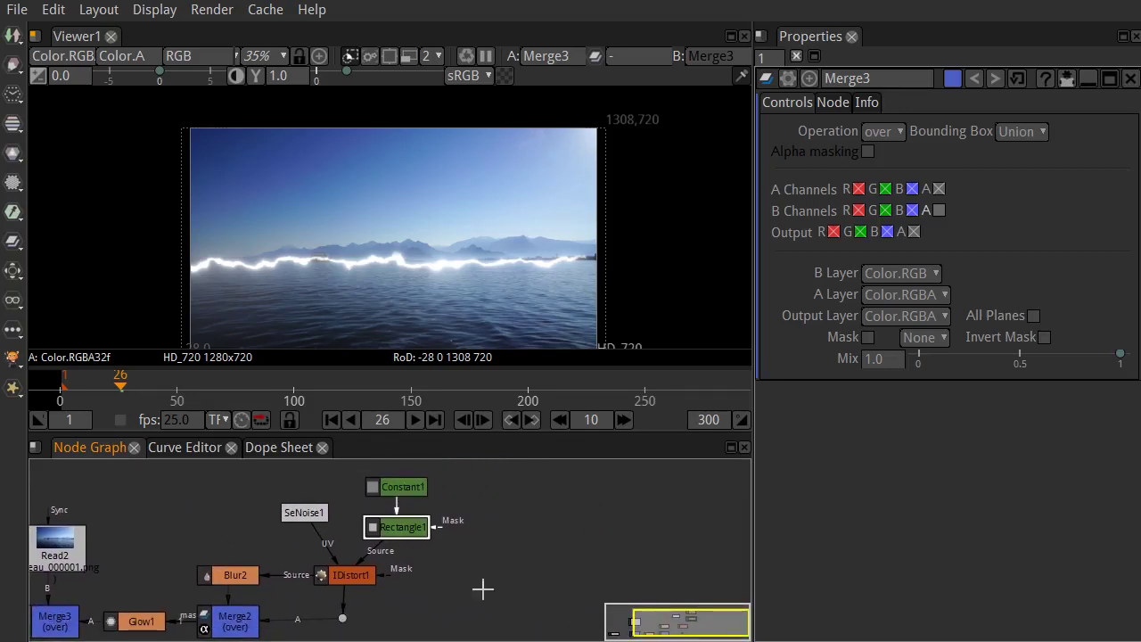
Delete Rectangle1 and insert a RotoPaint node between Constant1 and IDistort1
scroll(484, 579, "up", 5)
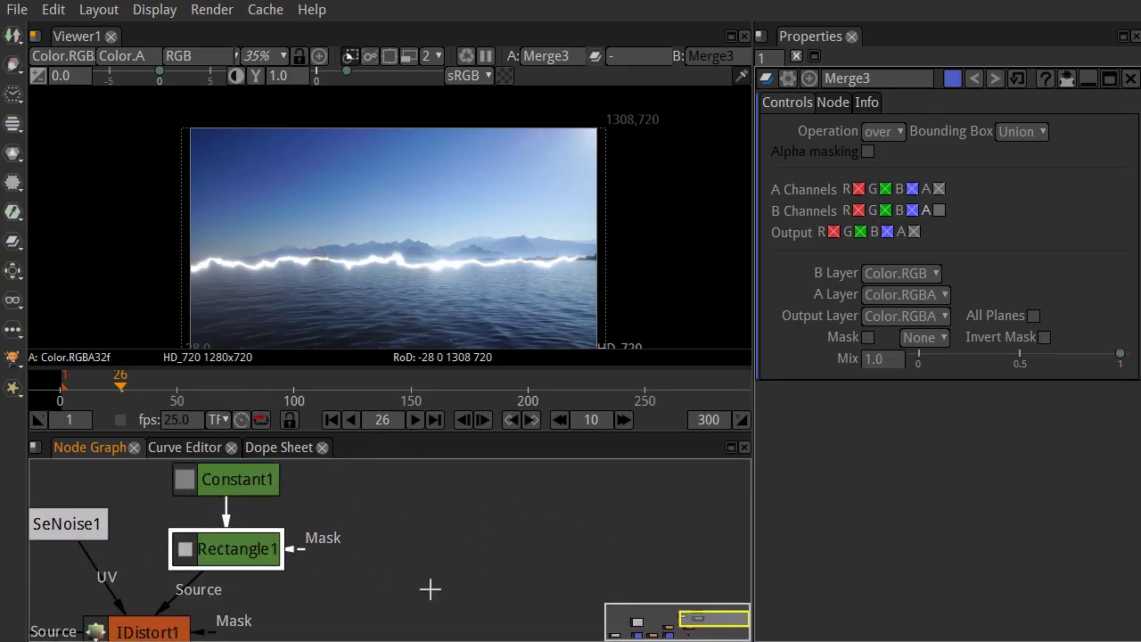
key("Delete")
left_click(250, 486)
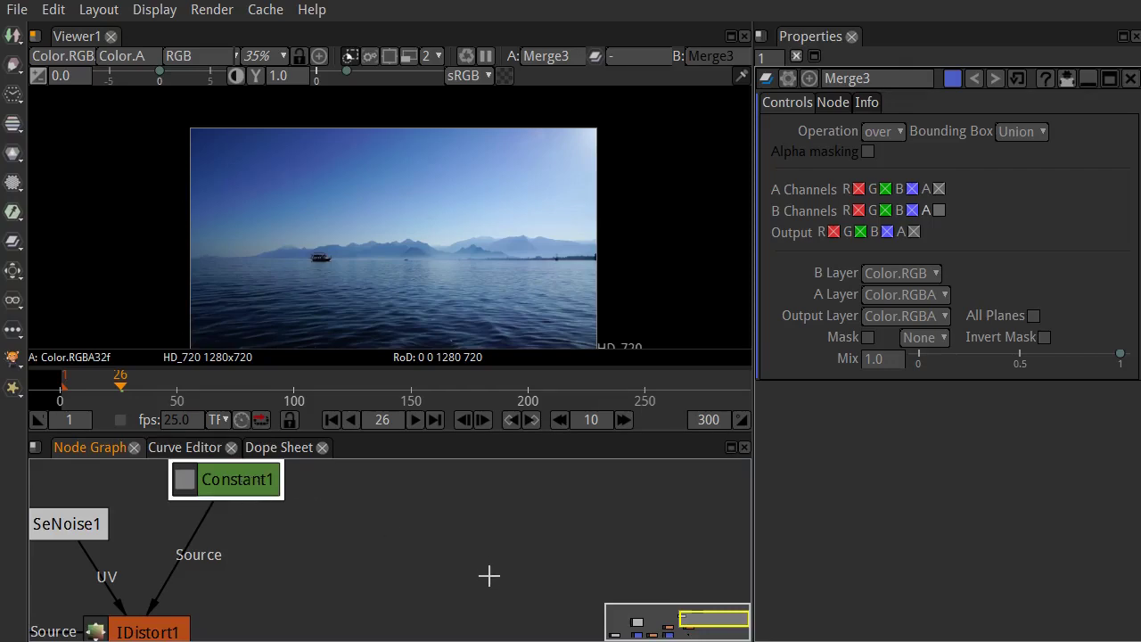
key("p")
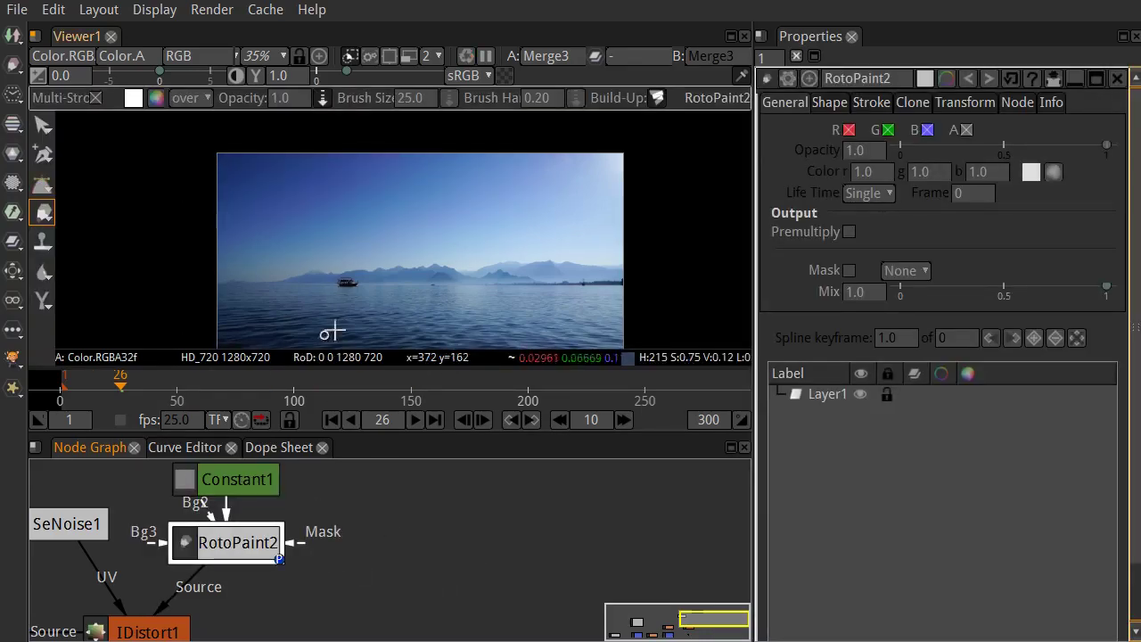
Draw an ellipse with the Ellipse Tool over the boat near the horizon in RotoPaint2
left_click_drag(461, 247, 461, 214)
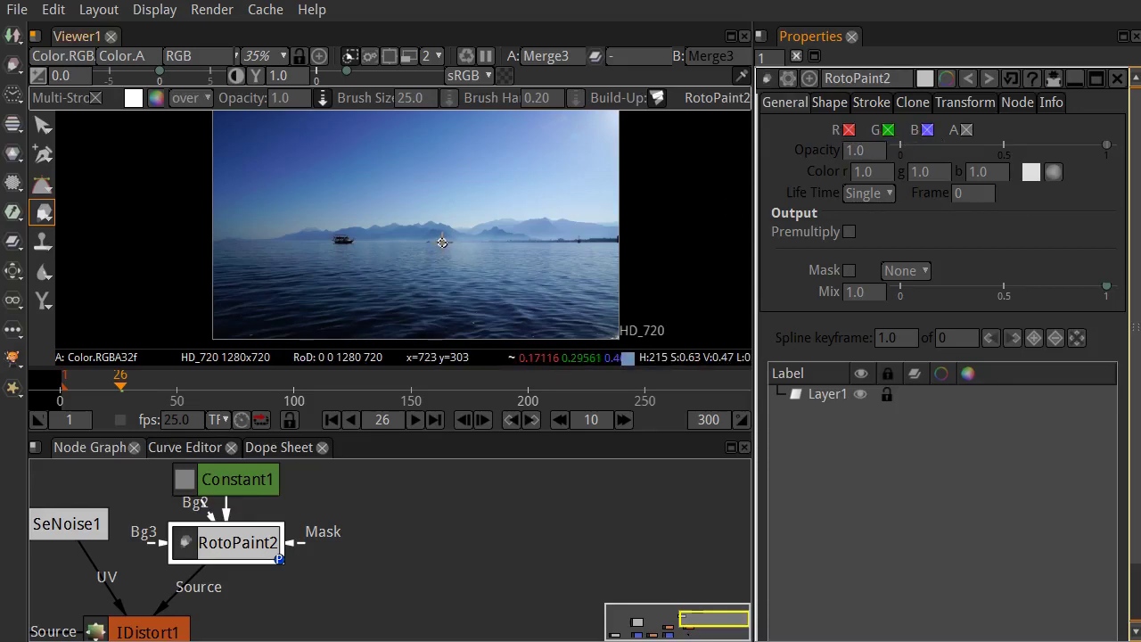
right_click(40, 189)
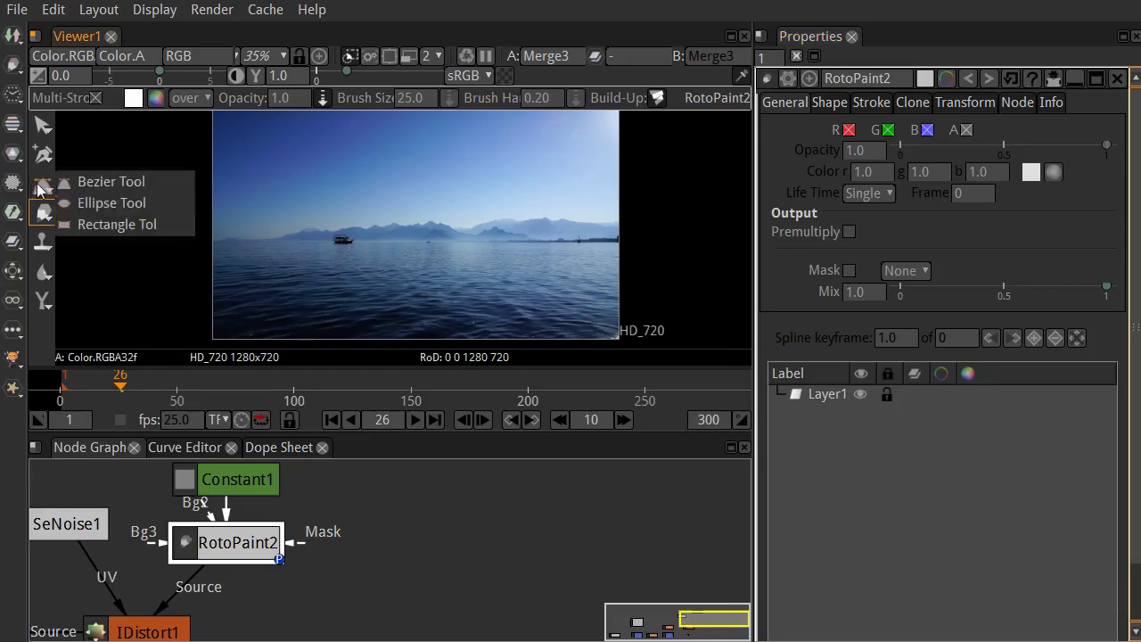
left_click(107, 203)
left_click_drag(337, 183, 425, 255)
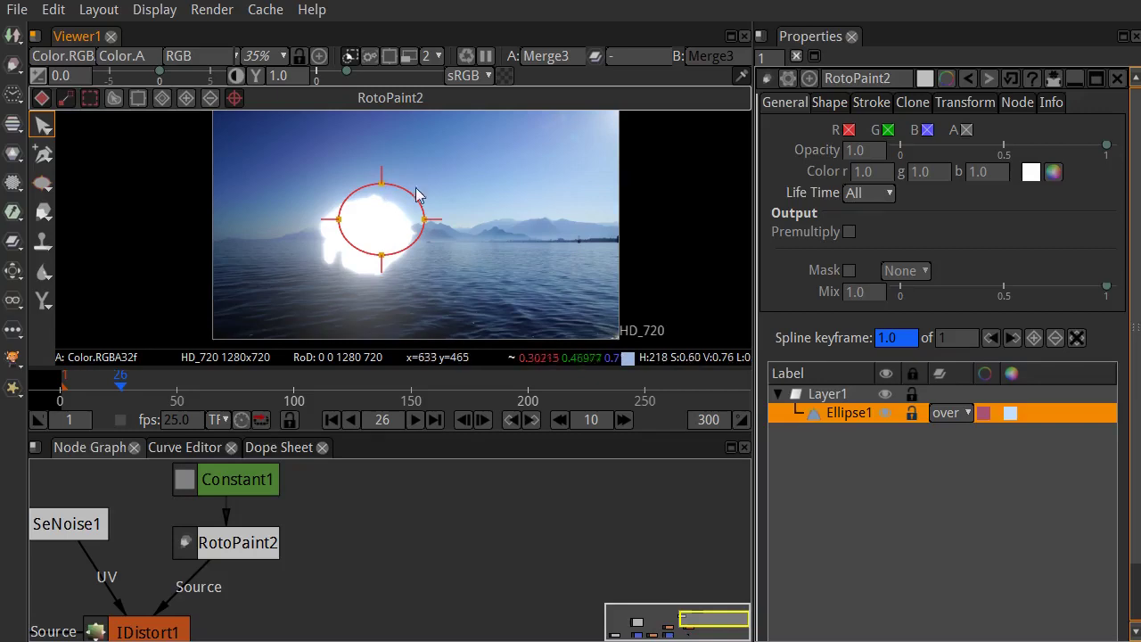
View RotoPaint2's output on its own, then switch the viewer back to the final Merge3 composite
left_click_drag(380, 504, 578, 513)
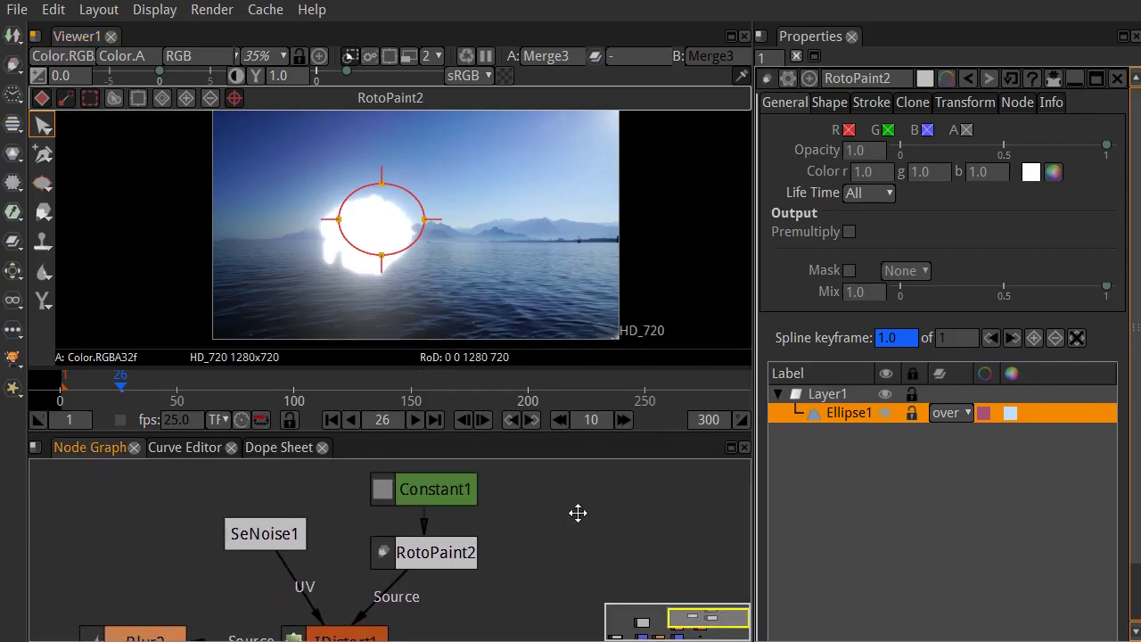
left_click_drag(527, 562, 507, 508)
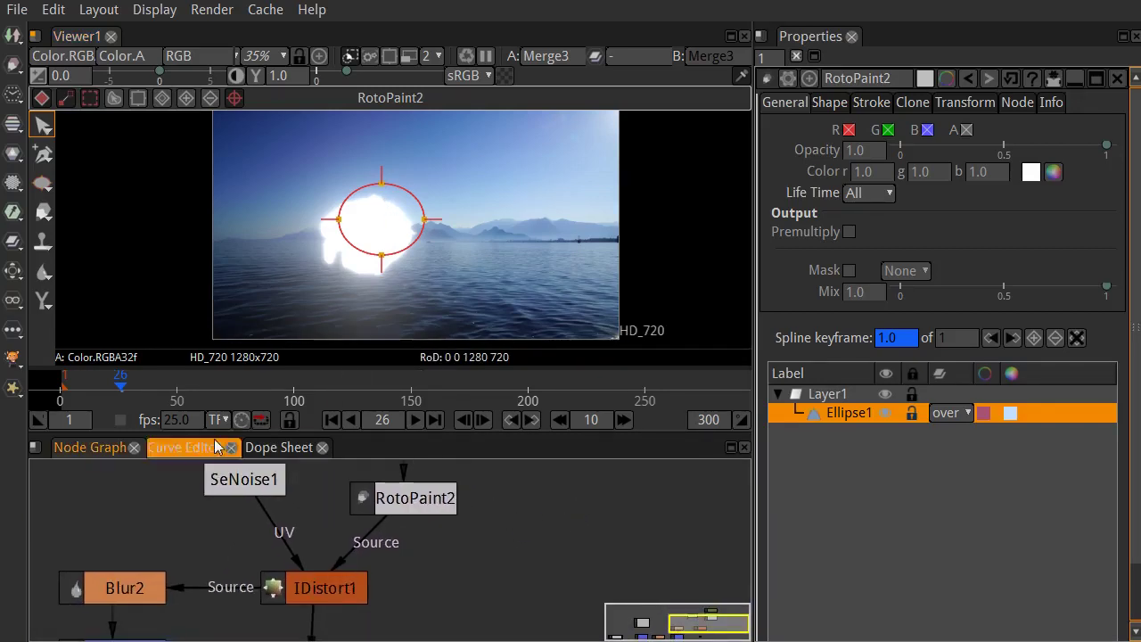
left_click(435, 510)
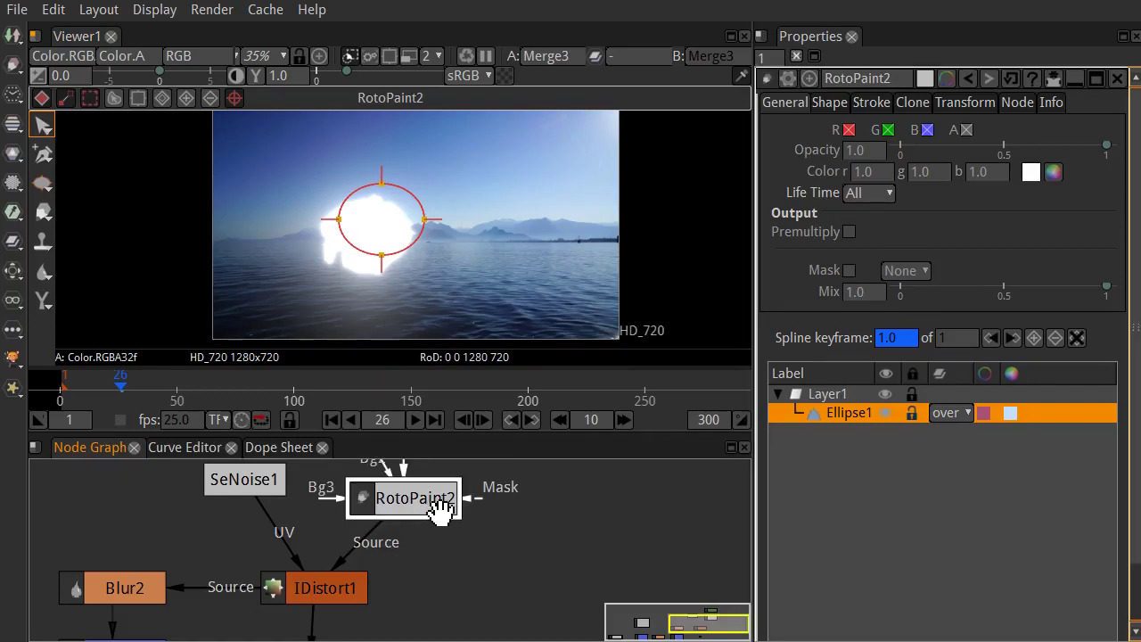
key("1")
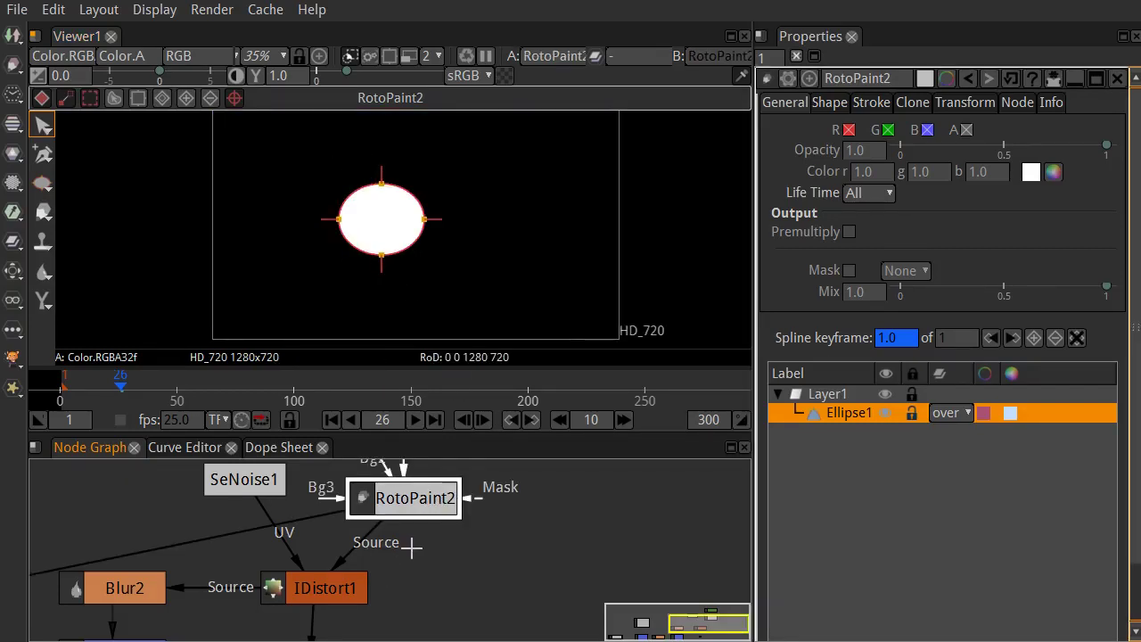
left_click_drag(536, 559, 736, 484)
left_click_drag(166, 529, 50, 641)
left_click(237, 561)
key("1")
Open SeNoise1's settings and set a keyframe on Z0 at frame 1
left_click_drag(566, 520, 559, 539)
double_click(298, 537)
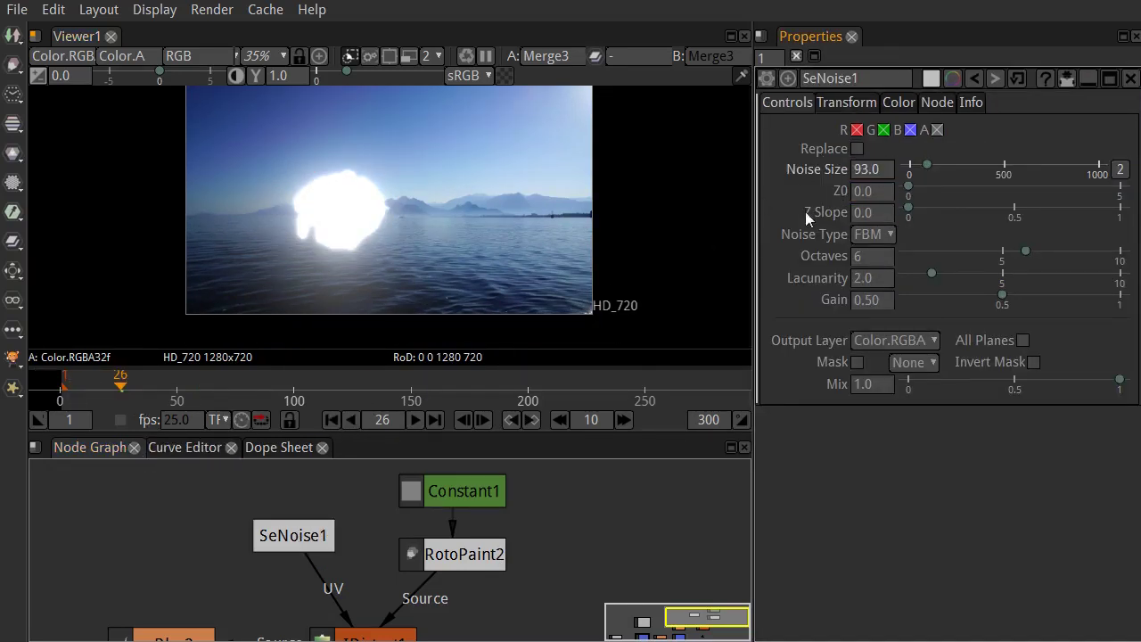
left_click(435, 419)
left_click(863, 192)
right_click(863, 200)
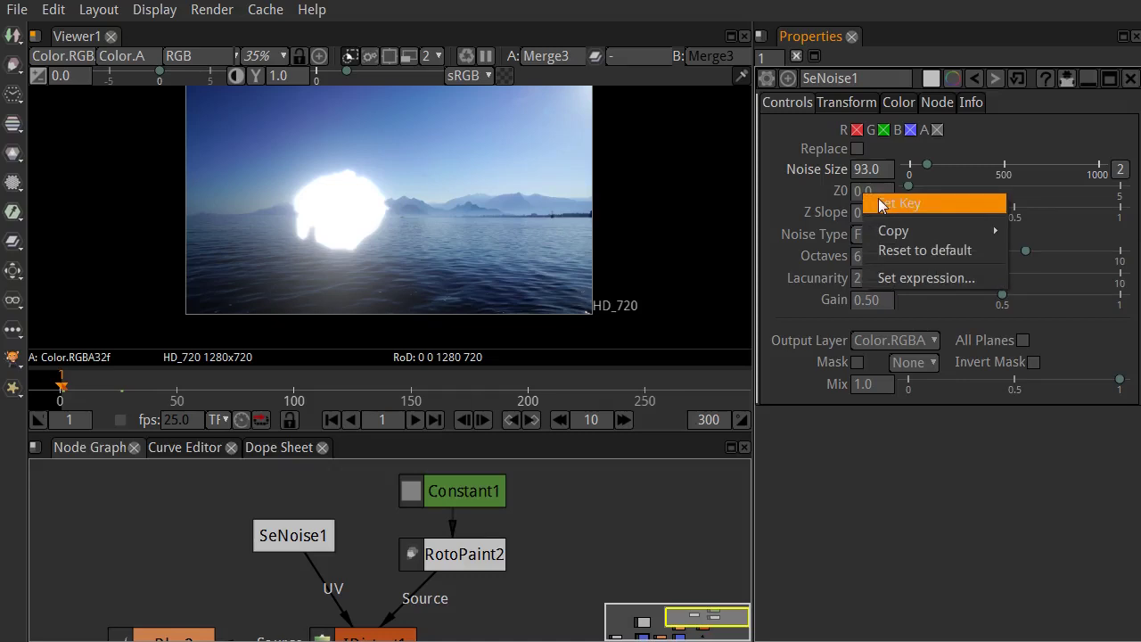
left_click(953, 203)
Go to the last frame, 300, and set SeNoise1's Z0 to 20
left_click(435, 419)
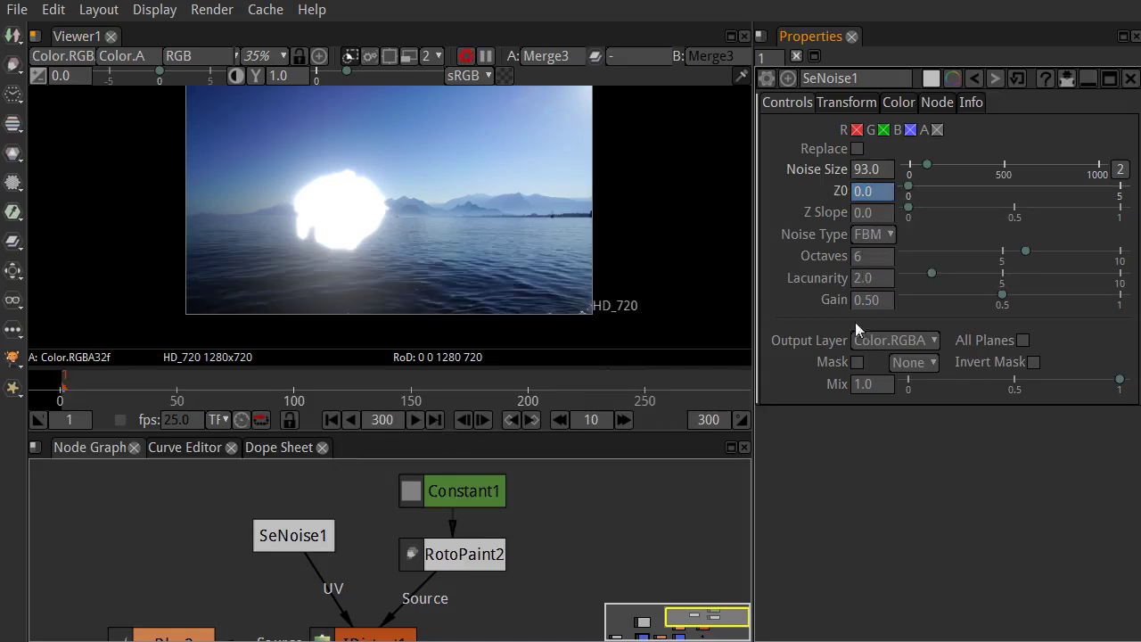
scroll(670, 399, "down", 1)
left_click_drag(661, 387, 598, 384)
left_click(885, 193)
type("20")
key("Return")
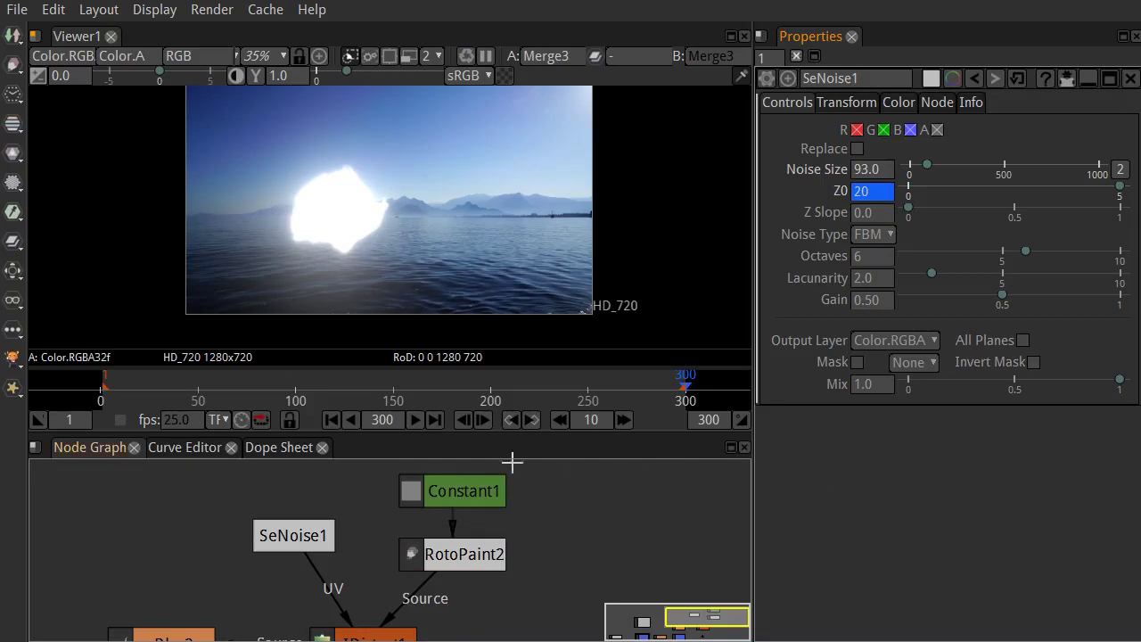
Play the animation twice from the first frame to check the moving noise, then return to the first frame
left_click(331, 420)
left_click(415, 420)
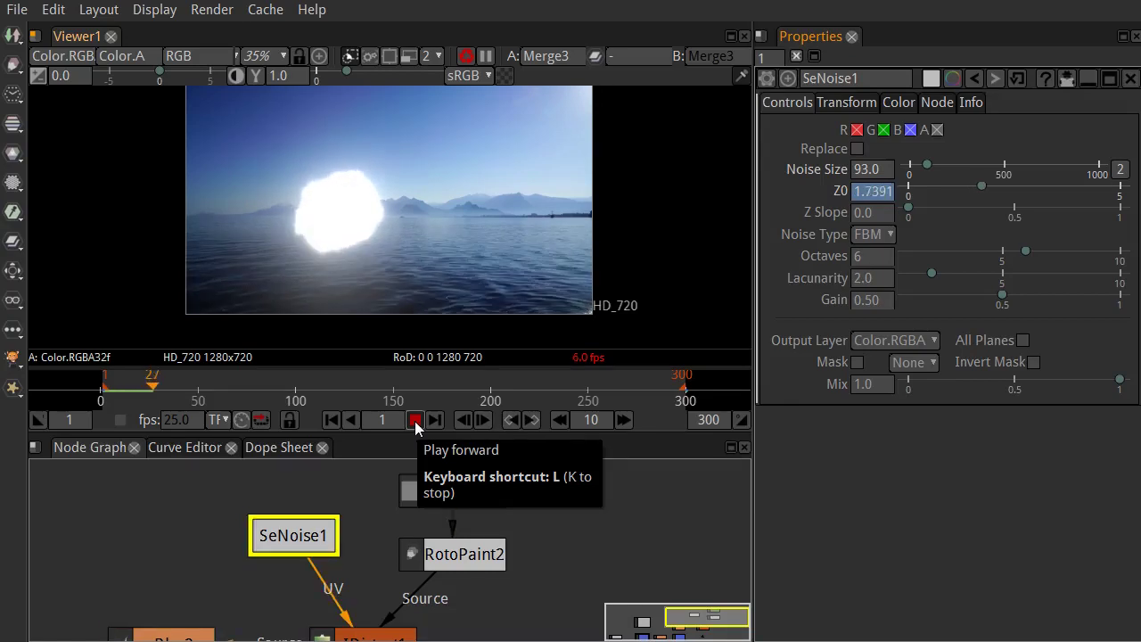
left_click(416, 420)
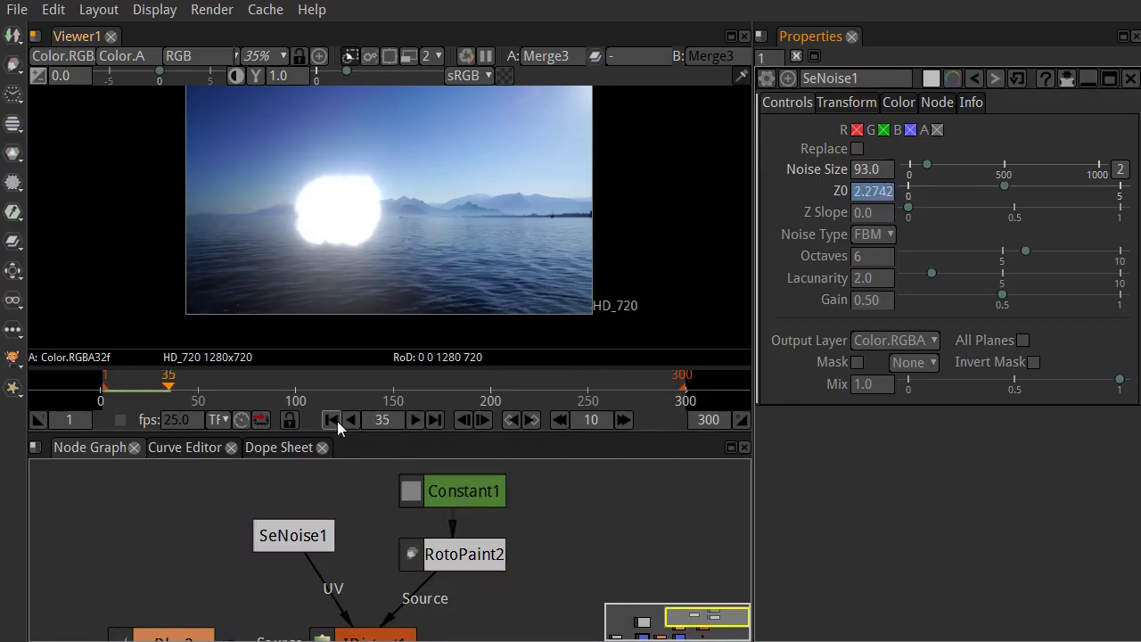
left_click(335, 420)
left_click(415, 420)
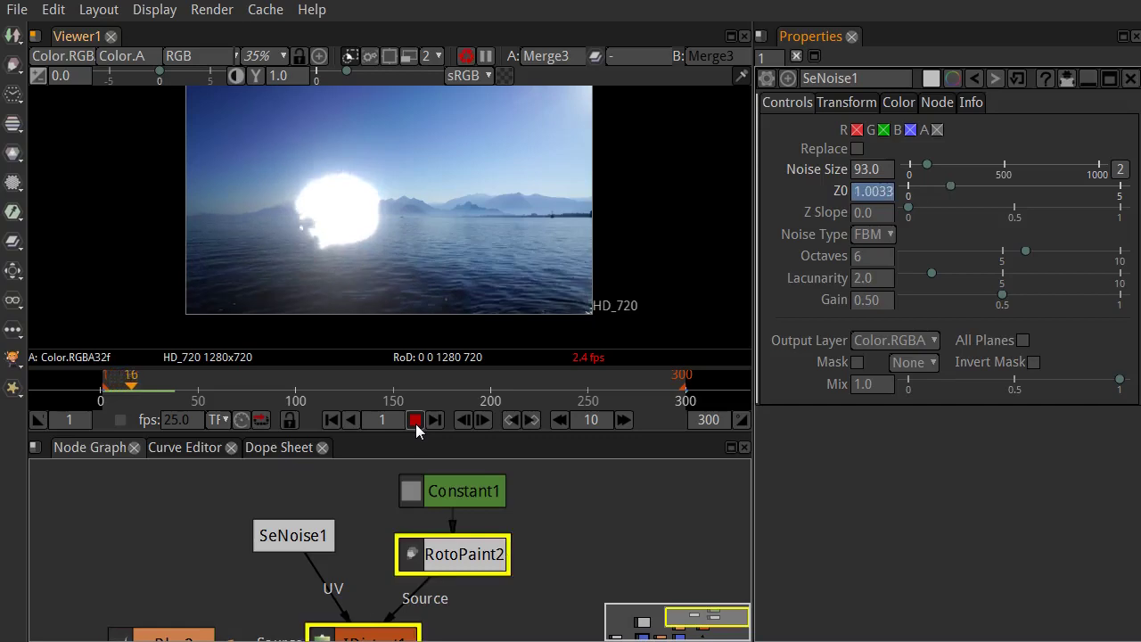
left_click(416, 420)
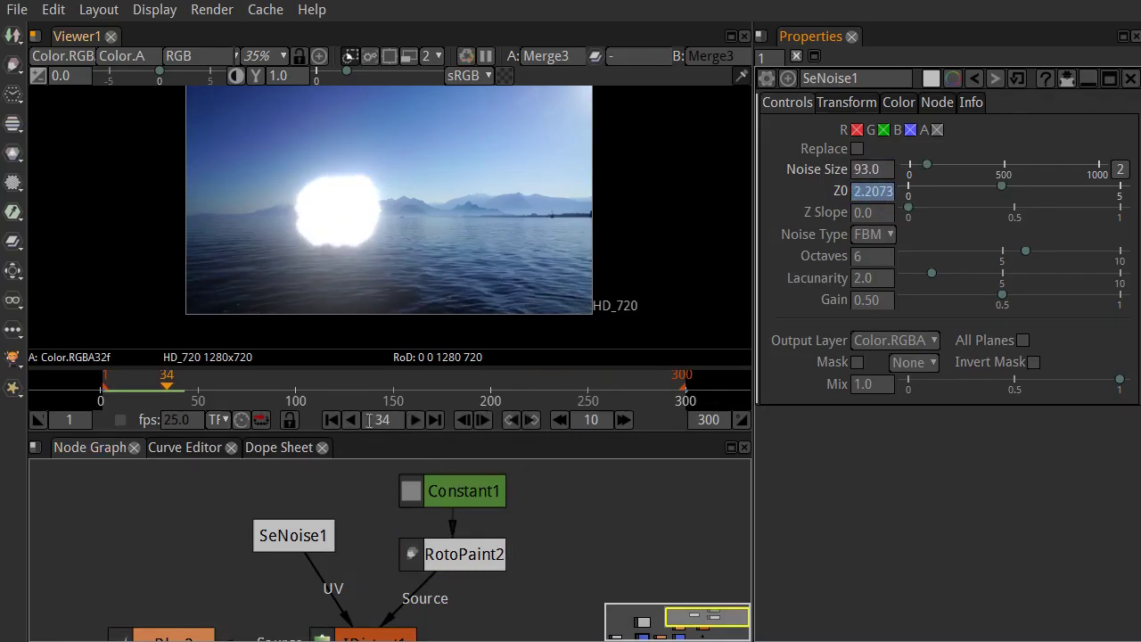
left_click(332, 420)
Reshape RotoPaint2's ellipse at frame 1 by pulling its right point far right and moving its top and bottom points left
left_click_drag(550, 515, 597, 493)
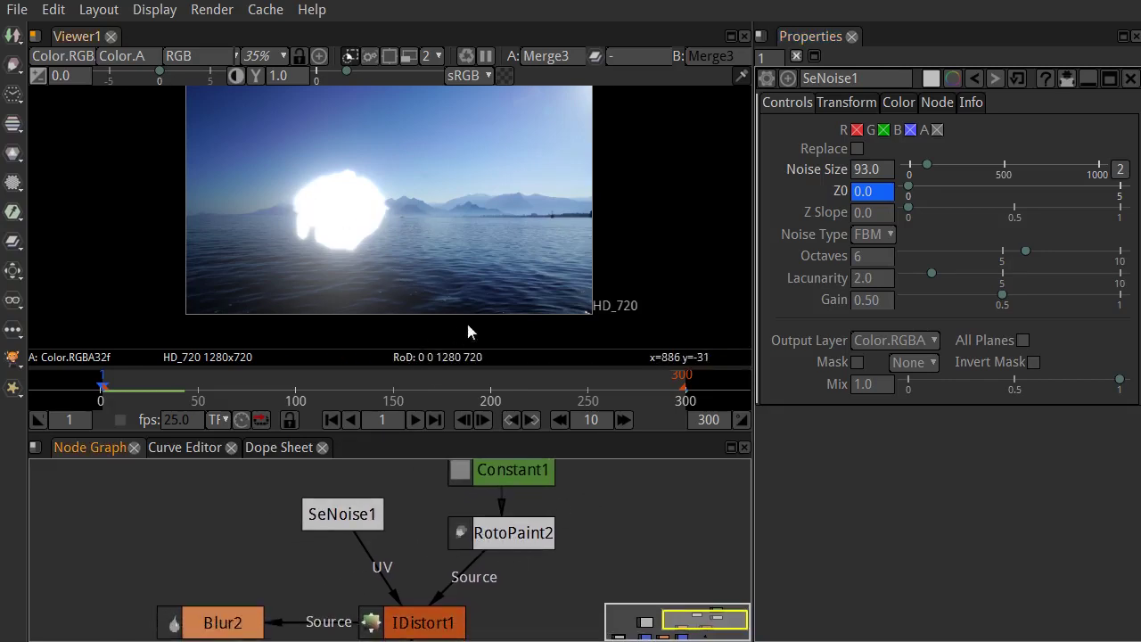
double_click(491, 533)
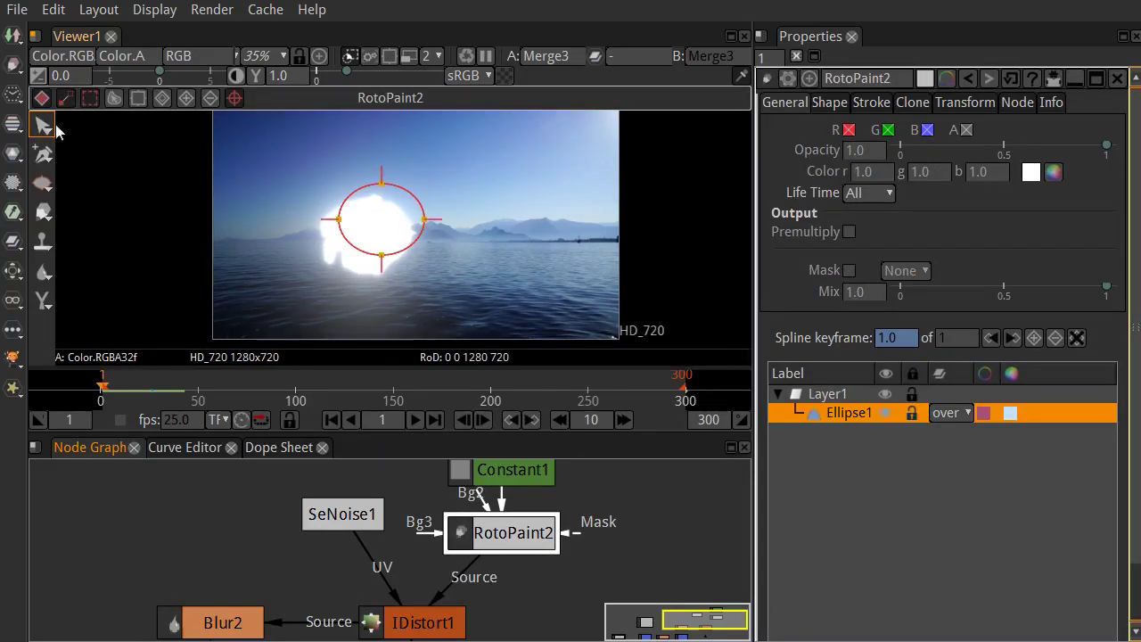
left_click_drag(424, 217, 556, 218)
left_click_drag(382, 255, 340, 250)
left_click_drag(383, 183, 350, 173)
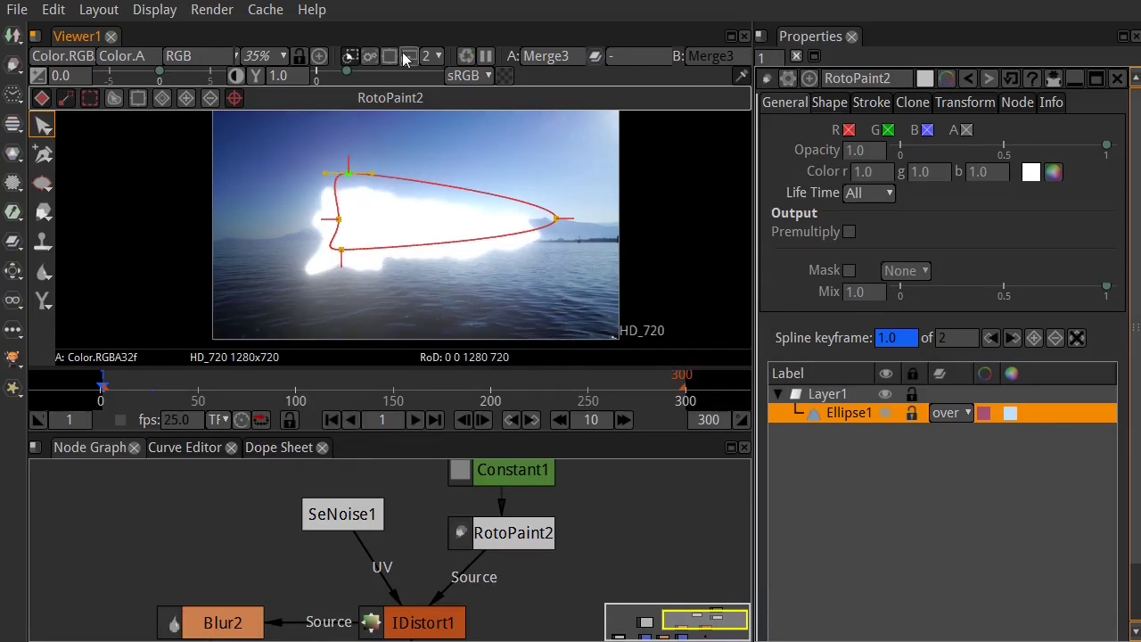
Play the animation and scrub to frame 26 to check how the ellipse's shape is keyed over time
left_click(410, 424)
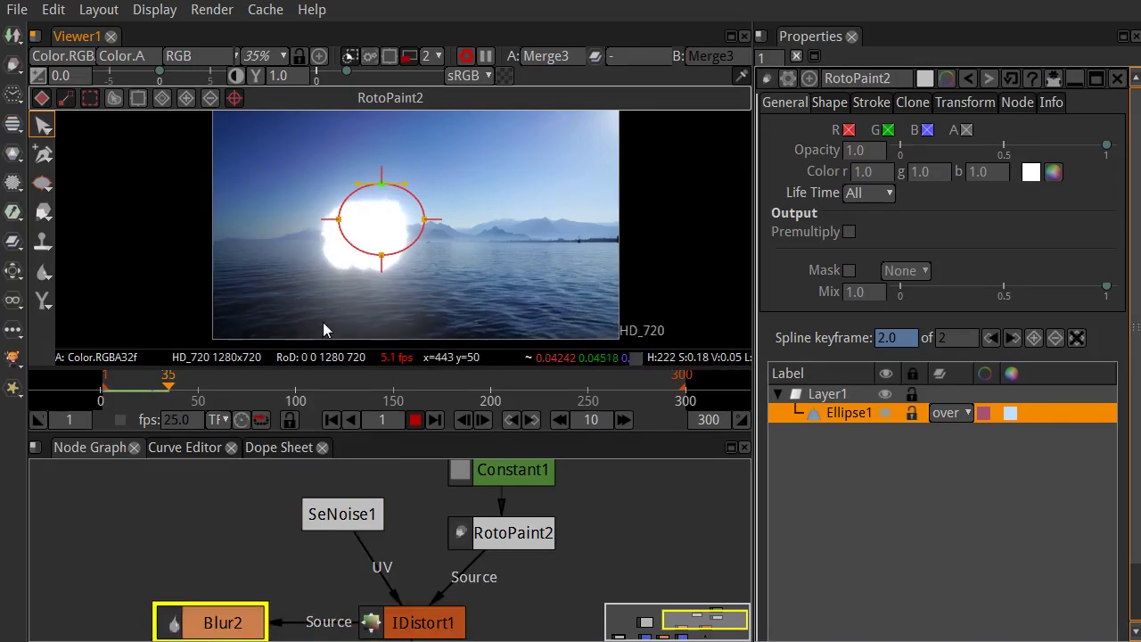
left_click(415, 421)
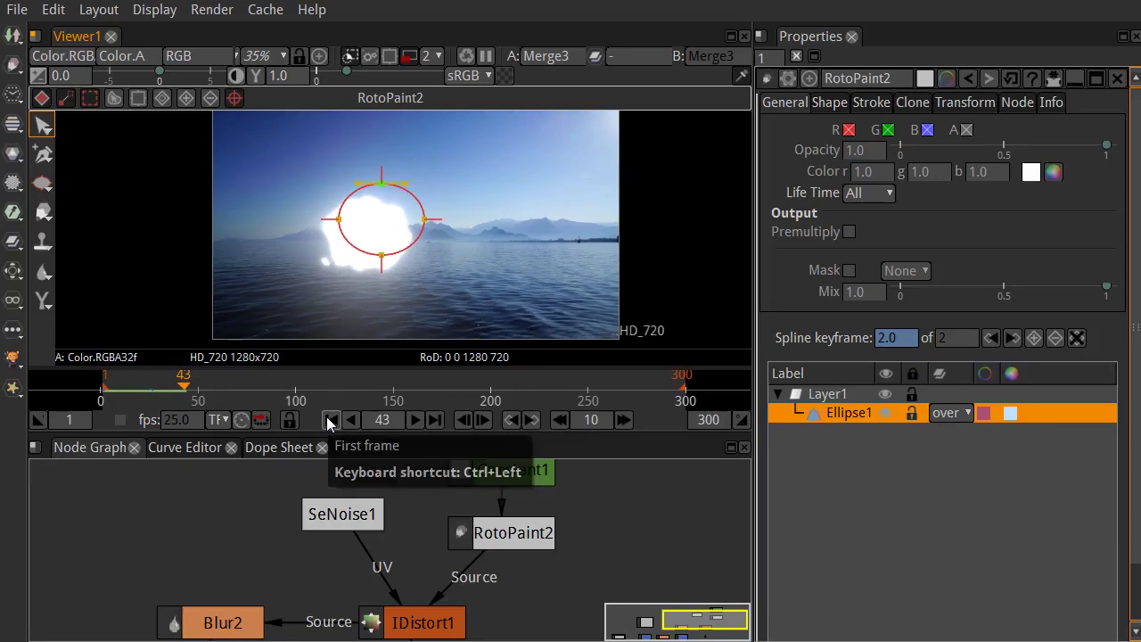
left_click(329, 420)
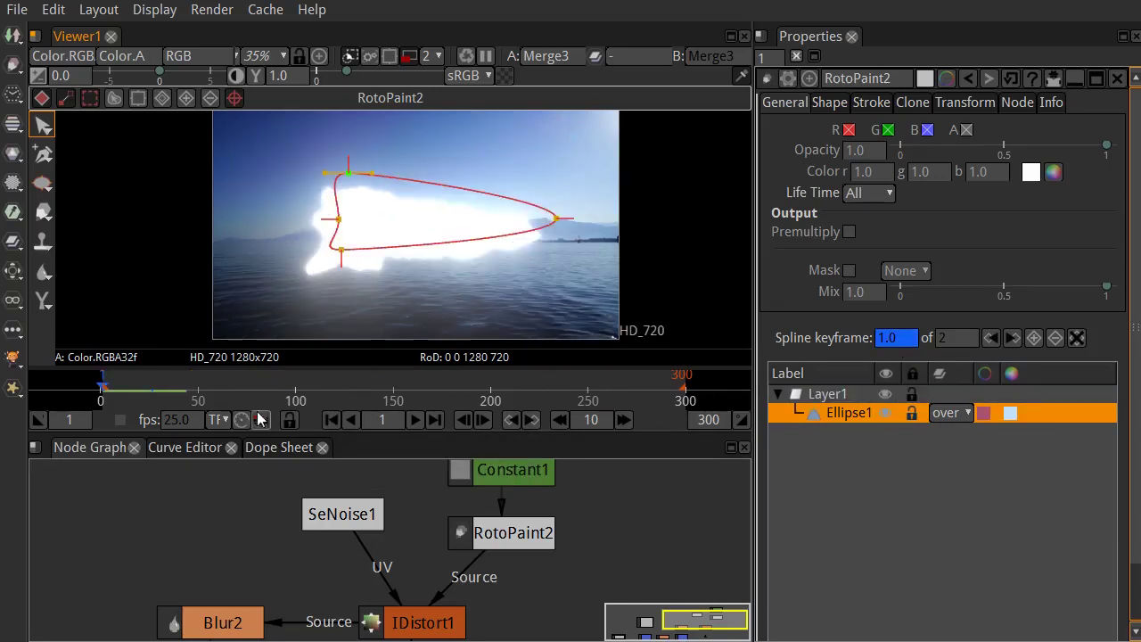
left_click_drag(164, 399, 151, 402)
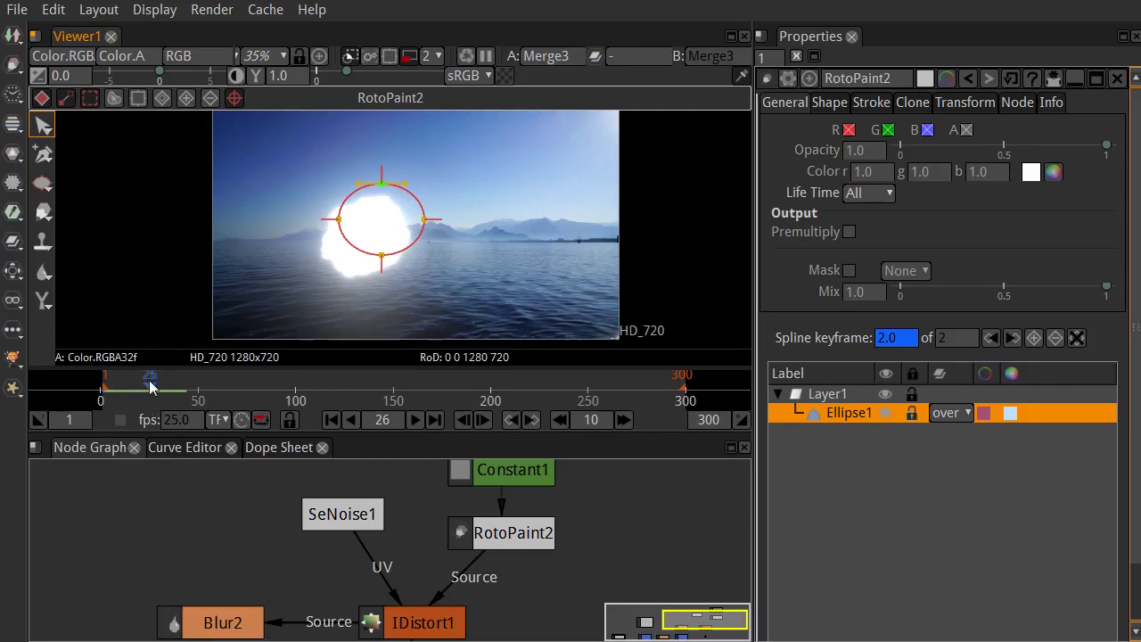
right_click(896, 340)
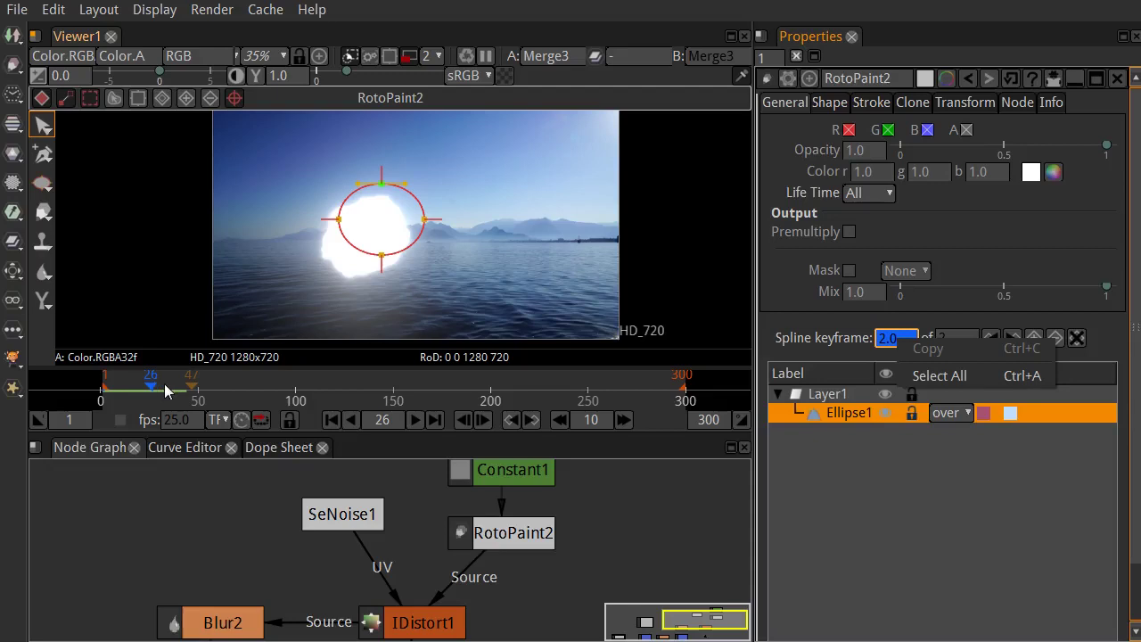
Delete RotoPaint2 and insert a fresh RotoPaint node between Constant1 and IDistort1
left_click(547, 535)
left_click(545, 539)
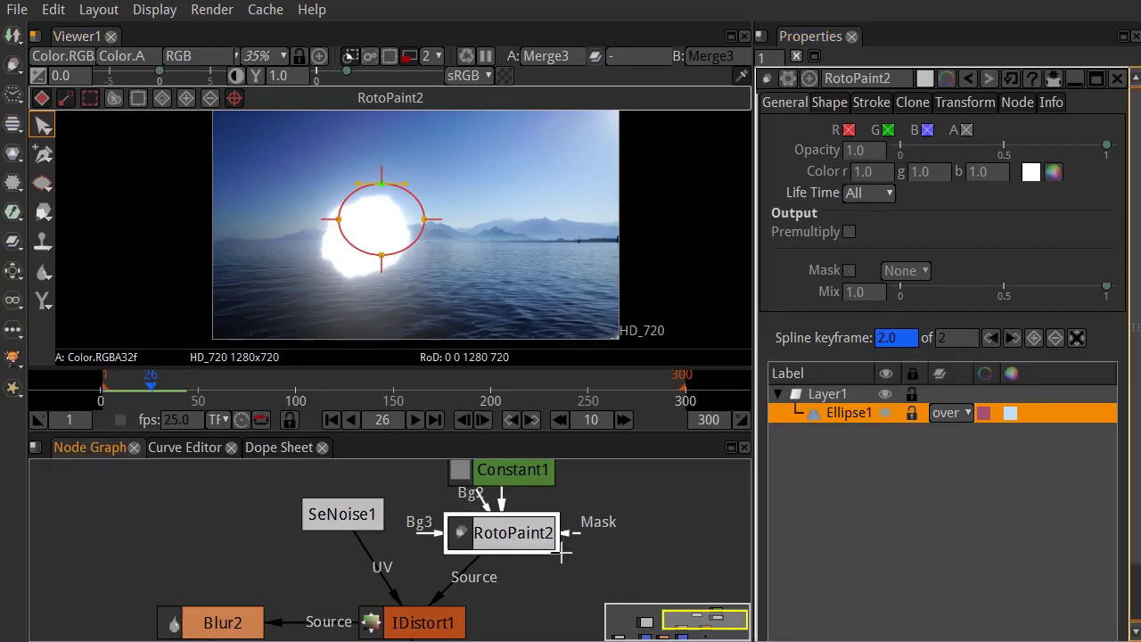
key("Delete")
left_click(524, 476)
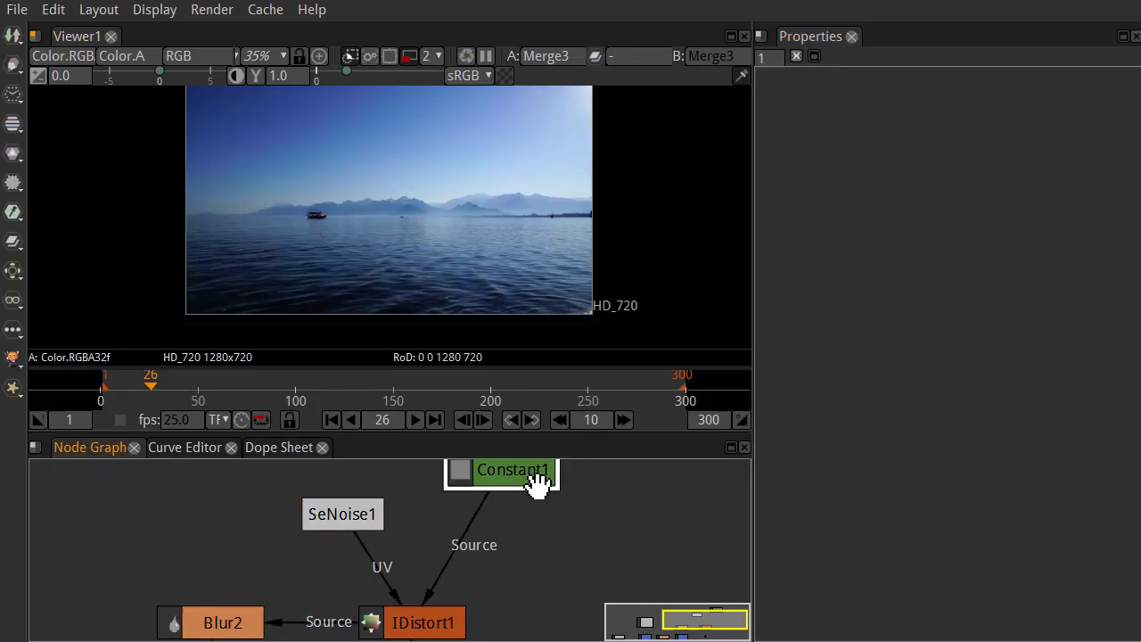
key("p")
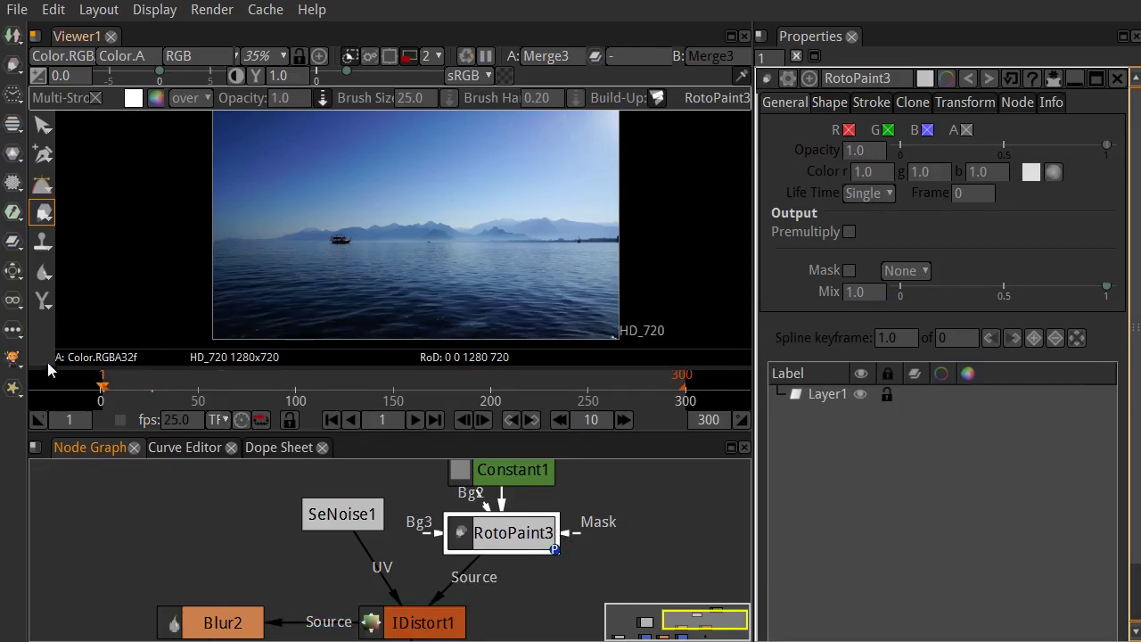
Draw an ellipse with the Ellipse Tool over the left part of the sky at frame 1 in RotoPaint3
left_click(45, 193)
left_click(113, 209)
left_click_drag(262, 162, 369, 241)
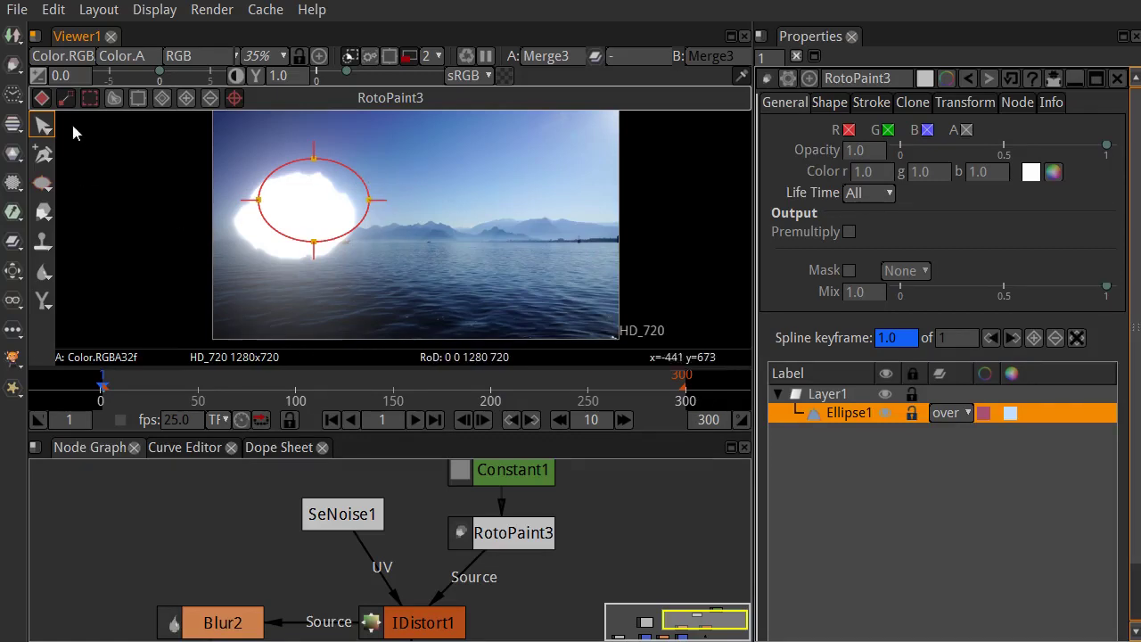
Stretch the ellipse's right point far right, pull its left point slightly inward, and preview the animated result
left_click_drag(372, 198, 565, 200)
left_click_drag(256, 199, 284, 200)
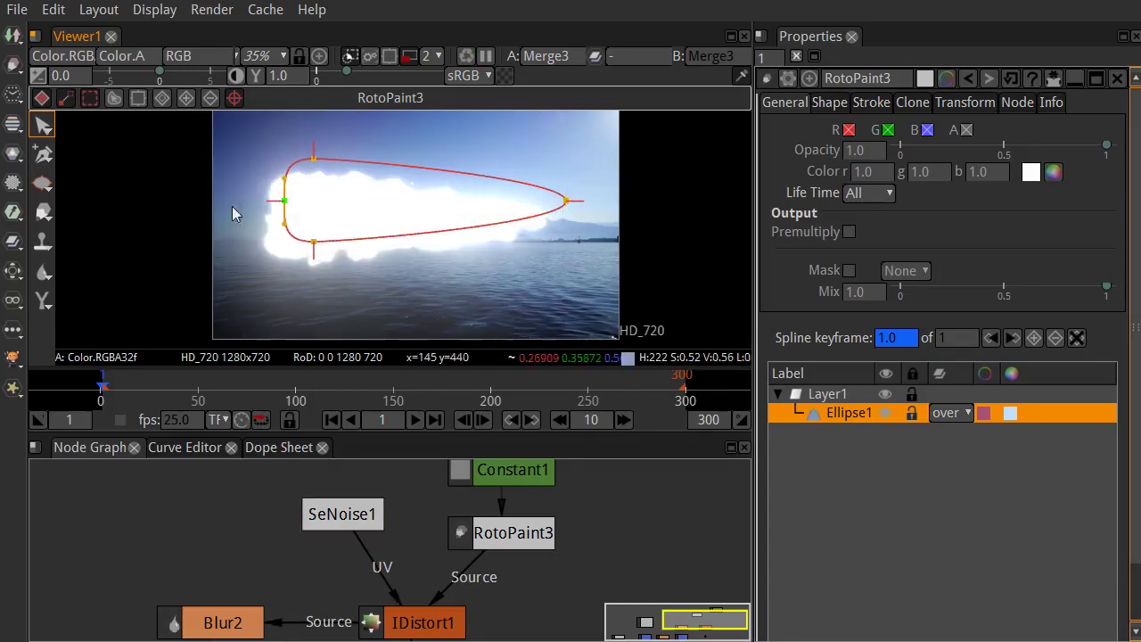
left_click(415, 420)
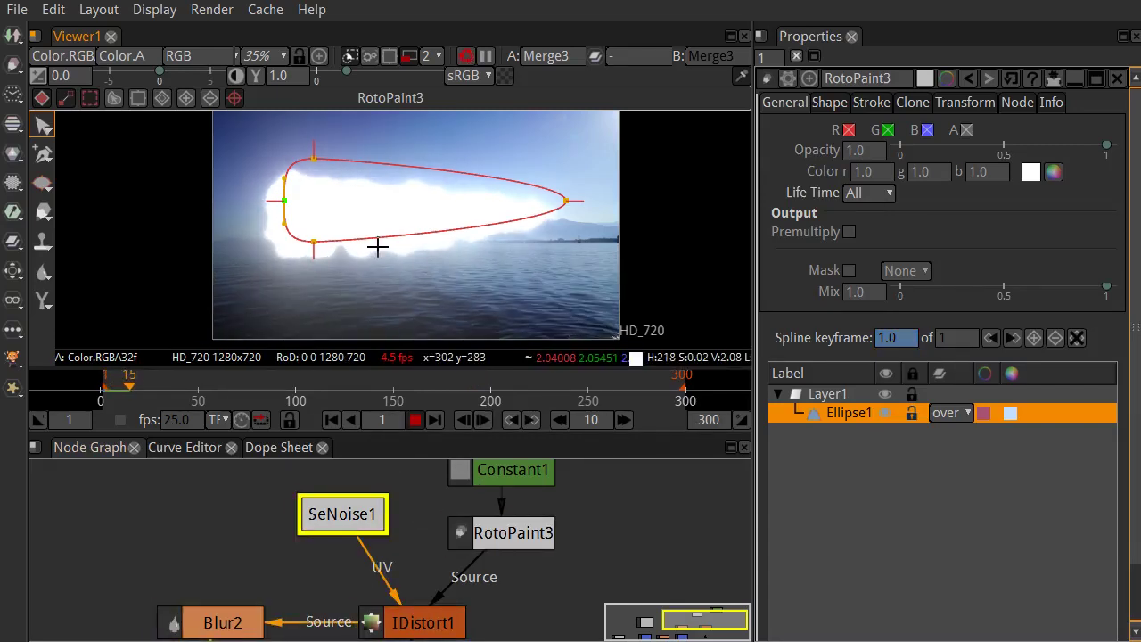
left_click(414, 423)
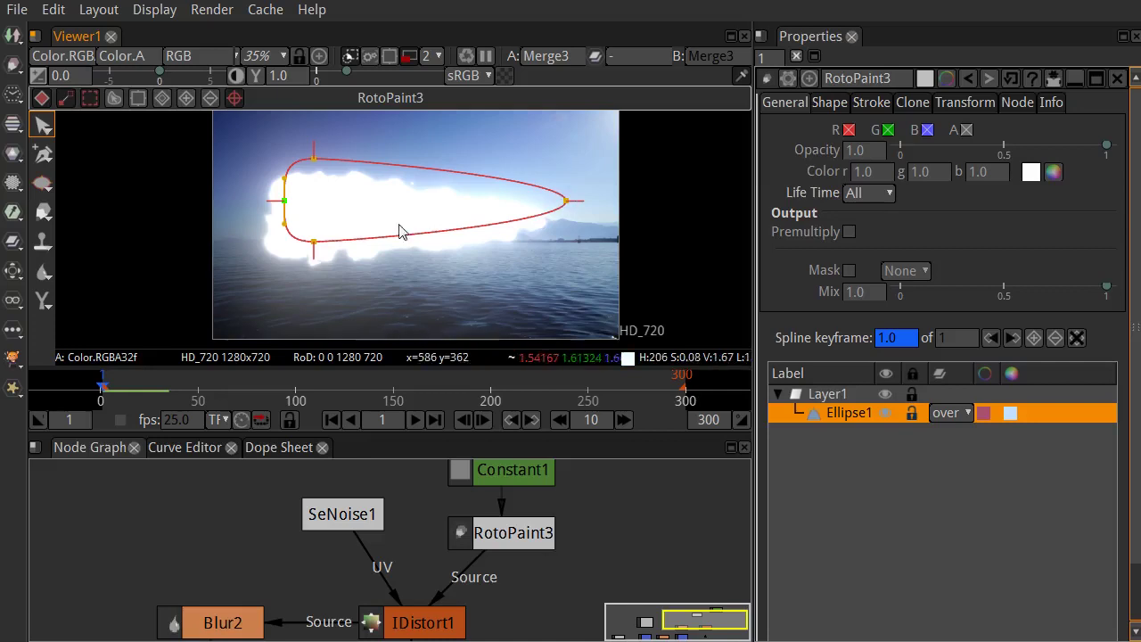
Pull the ellipse's right point back left toward the shape and lengthen its tangent handles vertically
left_click_drag(563, 198, 398, 164)
left_click_drag(407, 218, 413, 331)
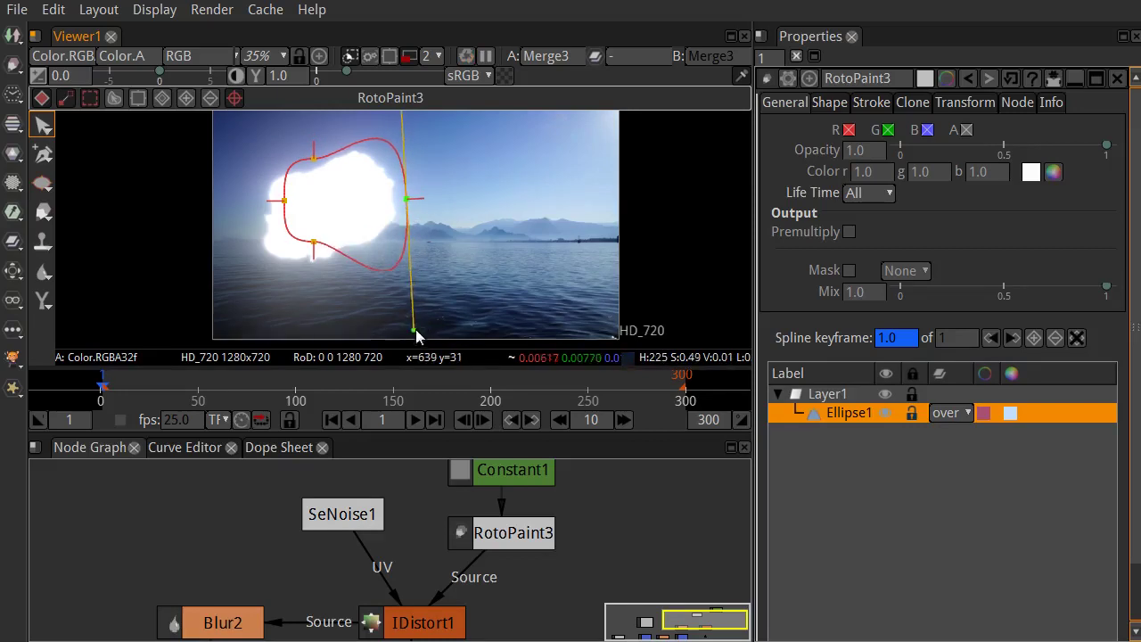
left_click_drag(403, 199, 349, 205)
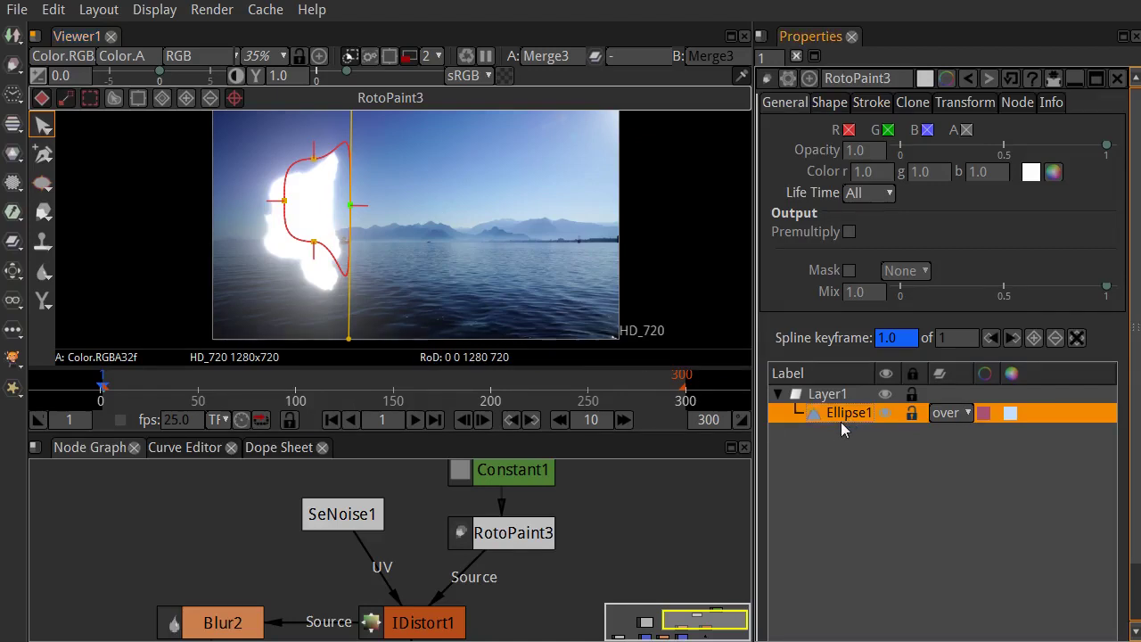
Delete the ellipse and use the Pencil Tool to draw a straight diagonal line from beside the boat up into the sky
scroll(841, 422, "down", 2)
left_click(797, 622)
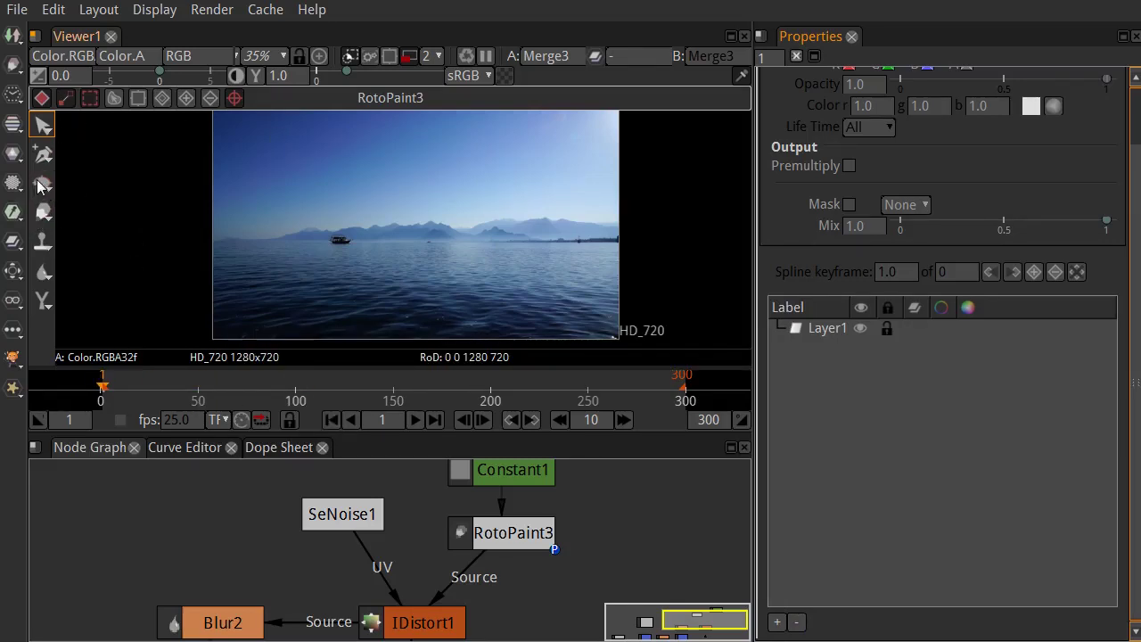
left_click(45, 213)
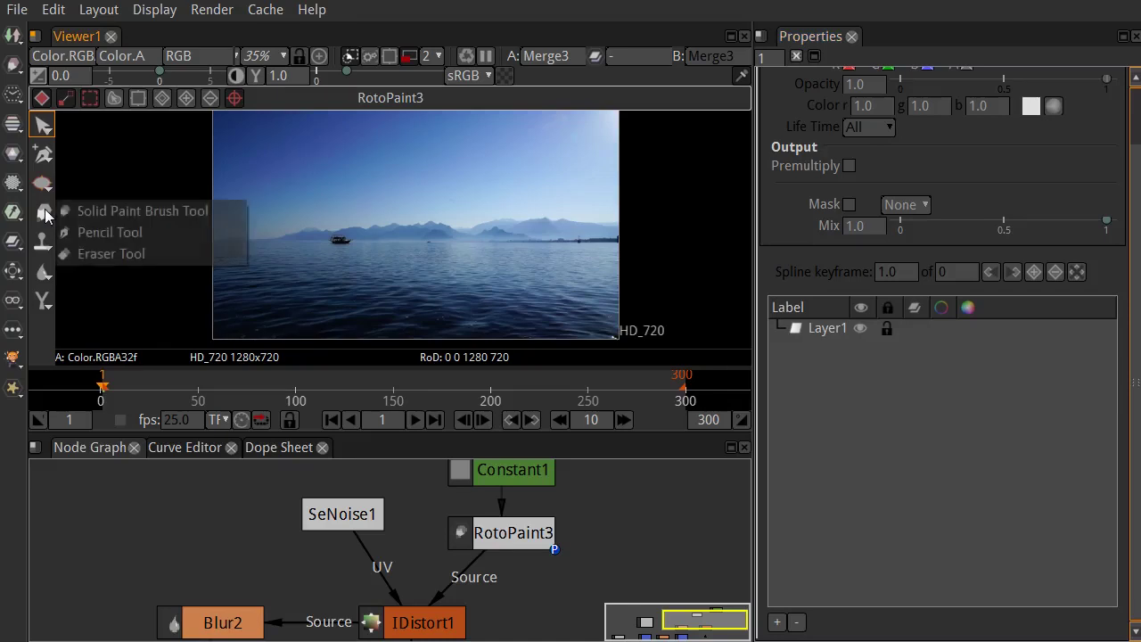
left_click(98, 233)
key("q")
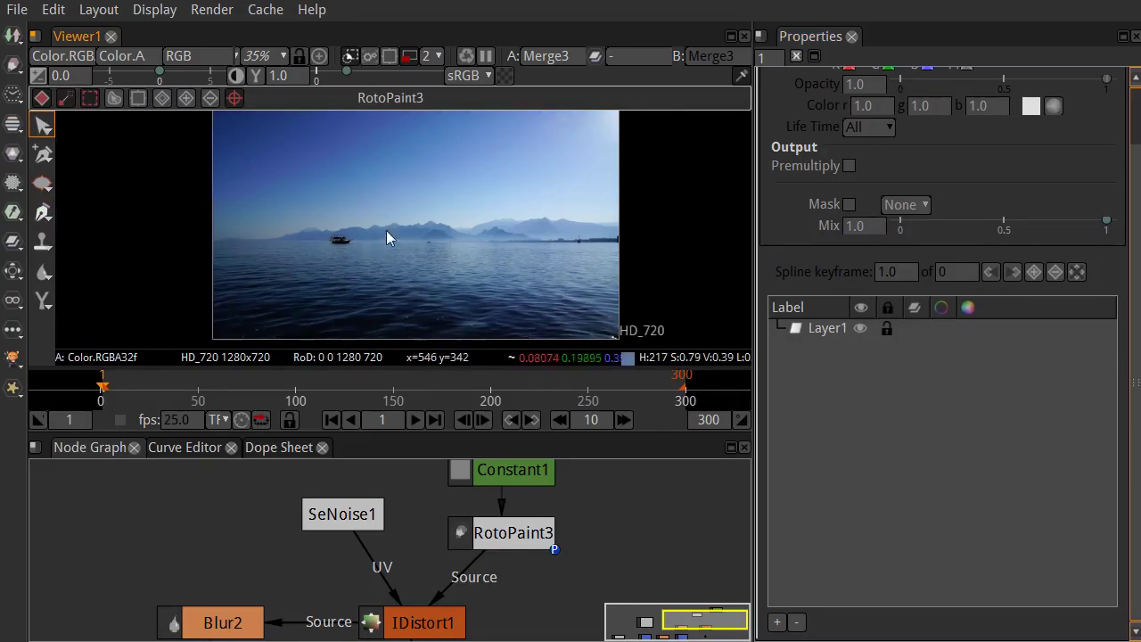
left_click(40, 216)
left_click(322, 249)
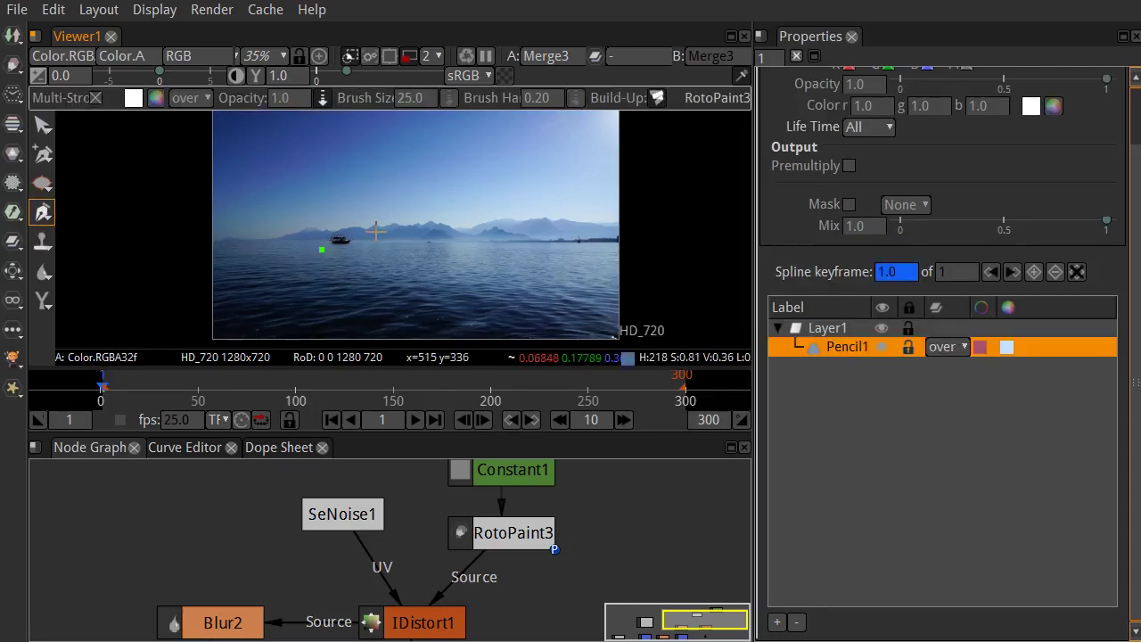
left_click(470, 184, "shift")
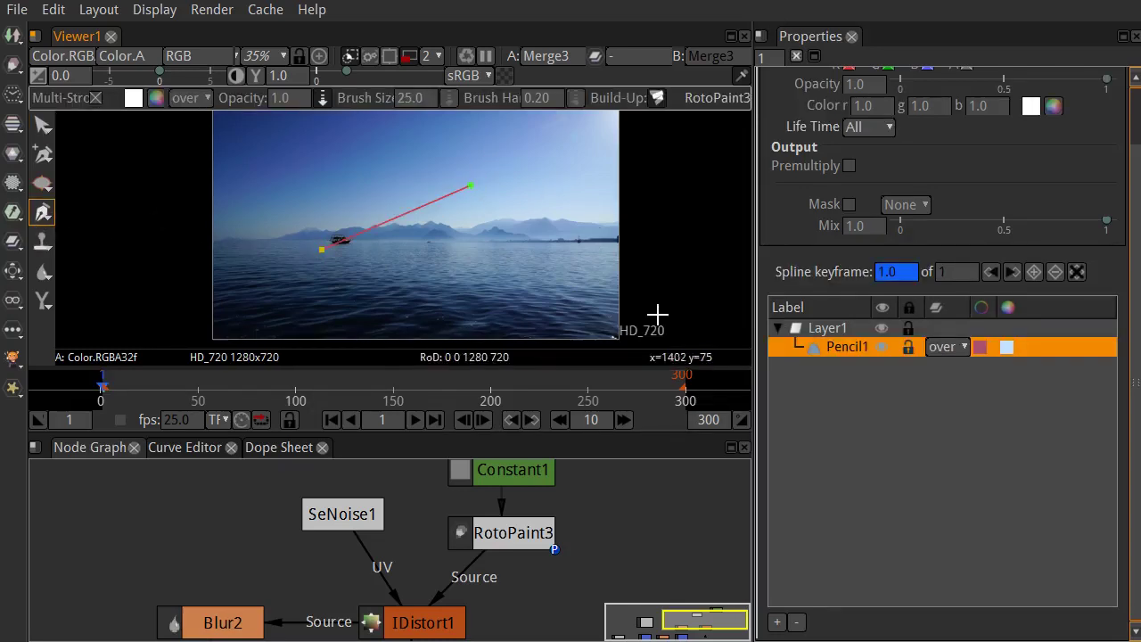
left_click(43, 125)
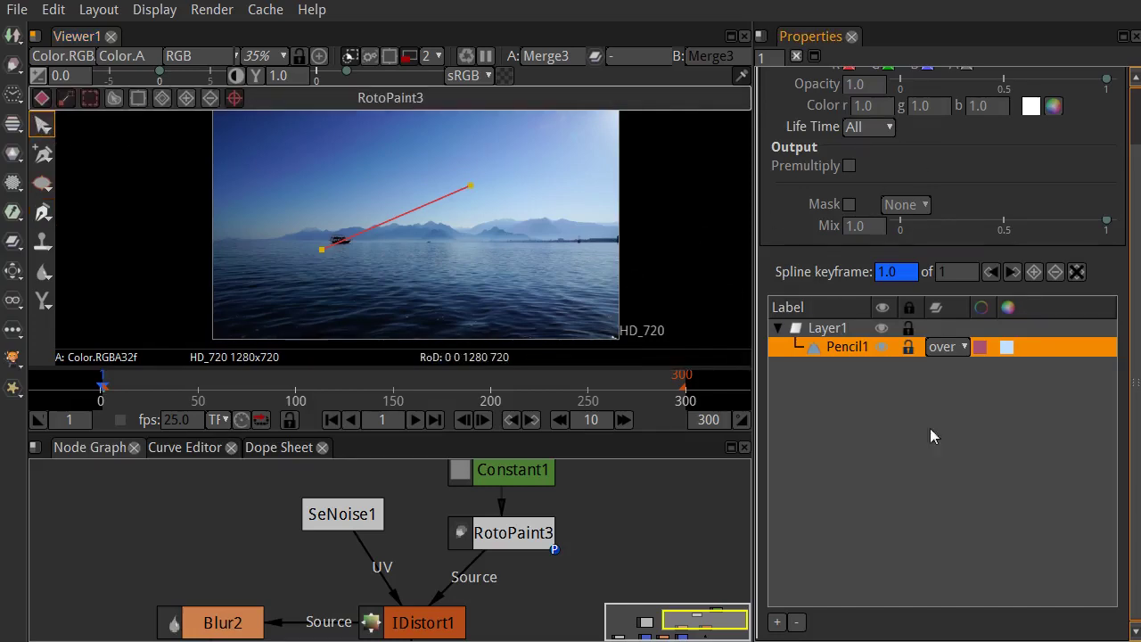
Set the pencil line's brush size to 19
scroll(954, 464, "up", 2)
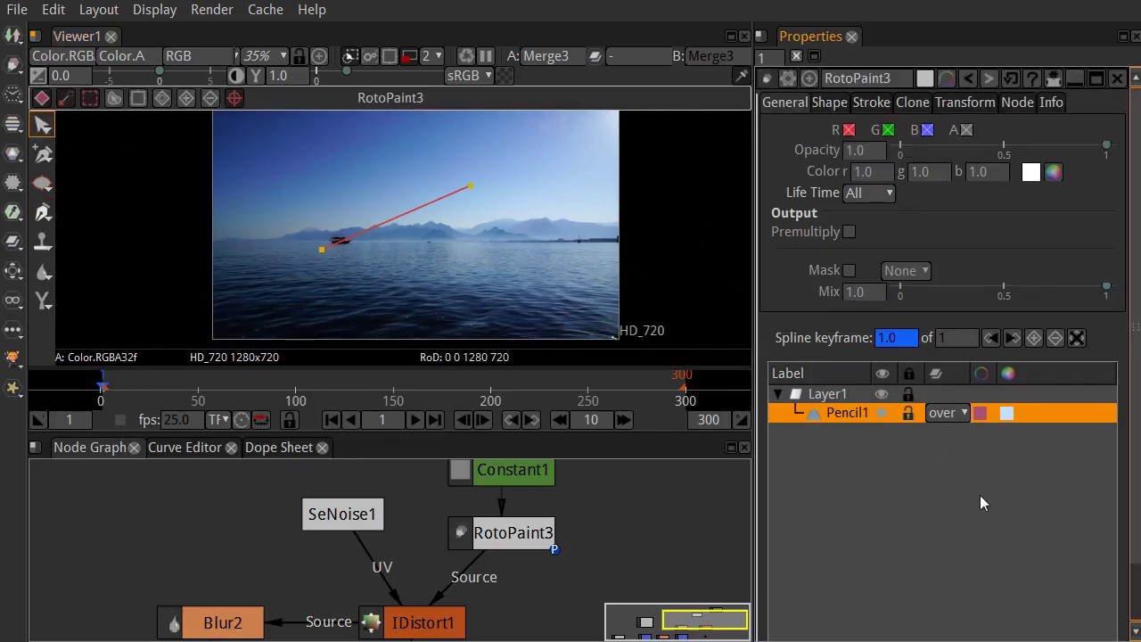
left_click(870, 105)
mouse_move(932, 127)
left_mouse_down()
mouse_move(1051, 128)
mouse_move(902, 148)
mouse_move(928, 154)
left_mouse_up()
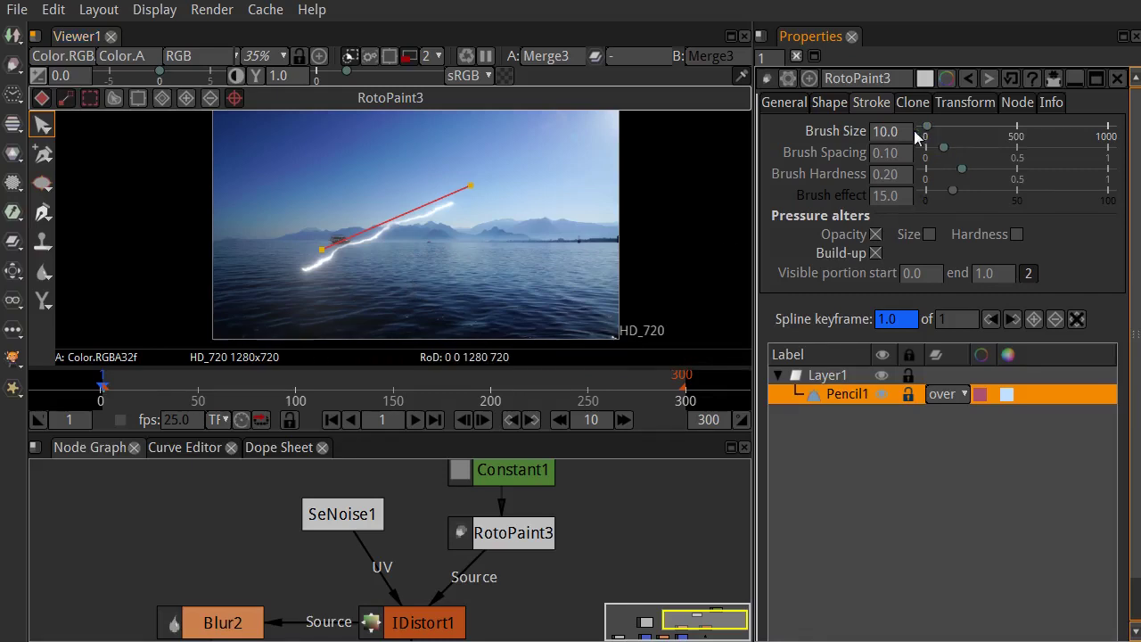
left_click_drag(923, 129, 928, 137)
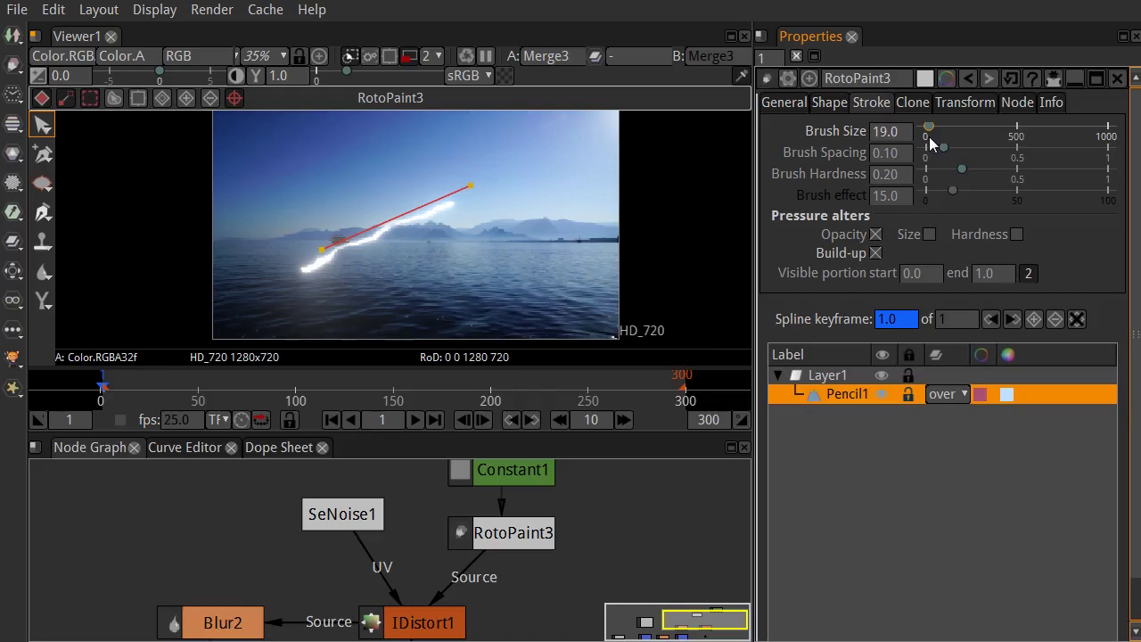
Add a point near the middle of the pencil line and pull it up and left to bend the line into an arc
left_click(41, 156)
left_click(406, 225)
left_click(43, 126)
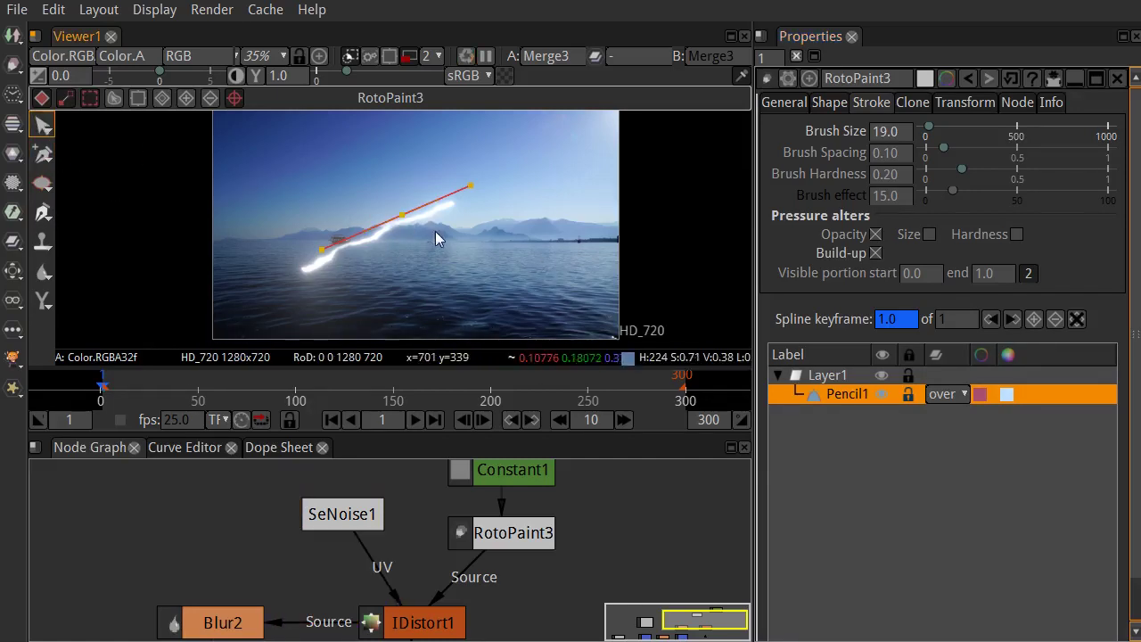
left_click_drag(367, 194, 365, 195)
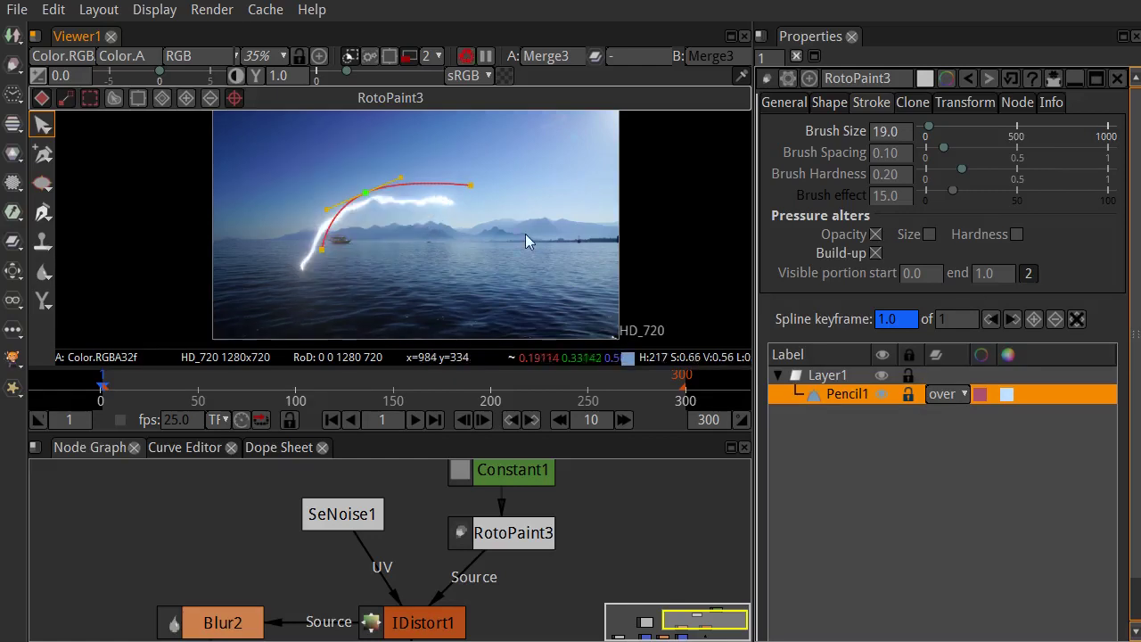
Stretch the arc's end points outward along the horizon and shift its middle point right to form a wide arch
left_click_drag(467, 187, 575, 240)
left_click_drag(325, 250, 266, 242)
mouse_move(364, 189)
left_mouse_down()
mouse_move(446, 157)
mouse_move(494, 151)
mouse_move(507, 172)
left_mouse_up()
left_click_drag(443, 157, 445, 181)
Add a point on the left side of the arch and pull it down to the boat to make an S-shaped curve
left_click(43, 154)
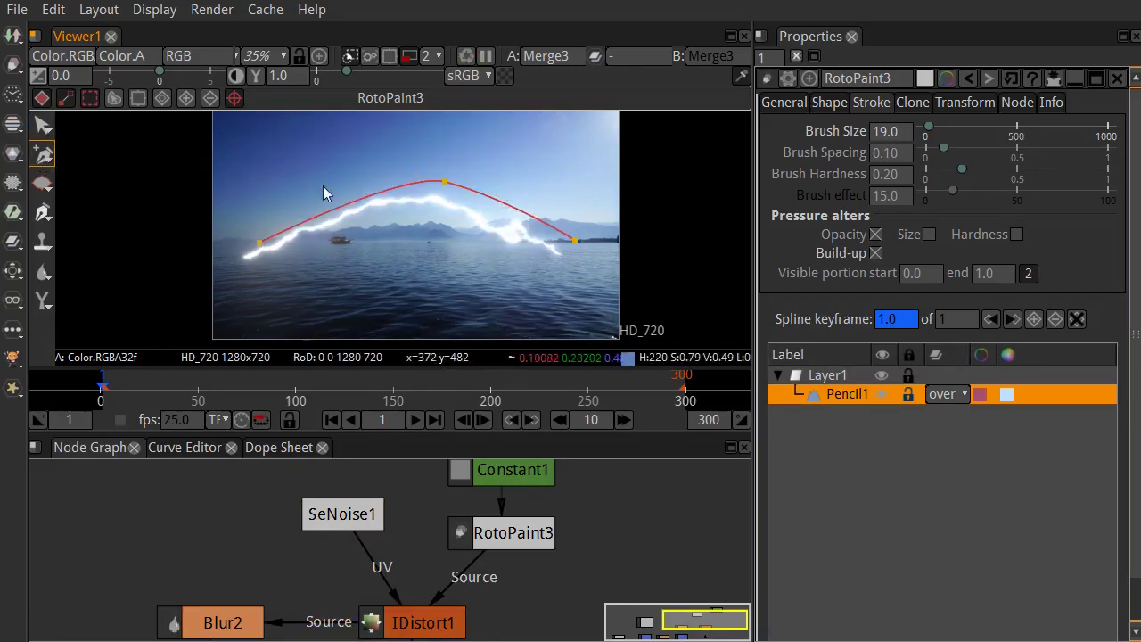
key("q")
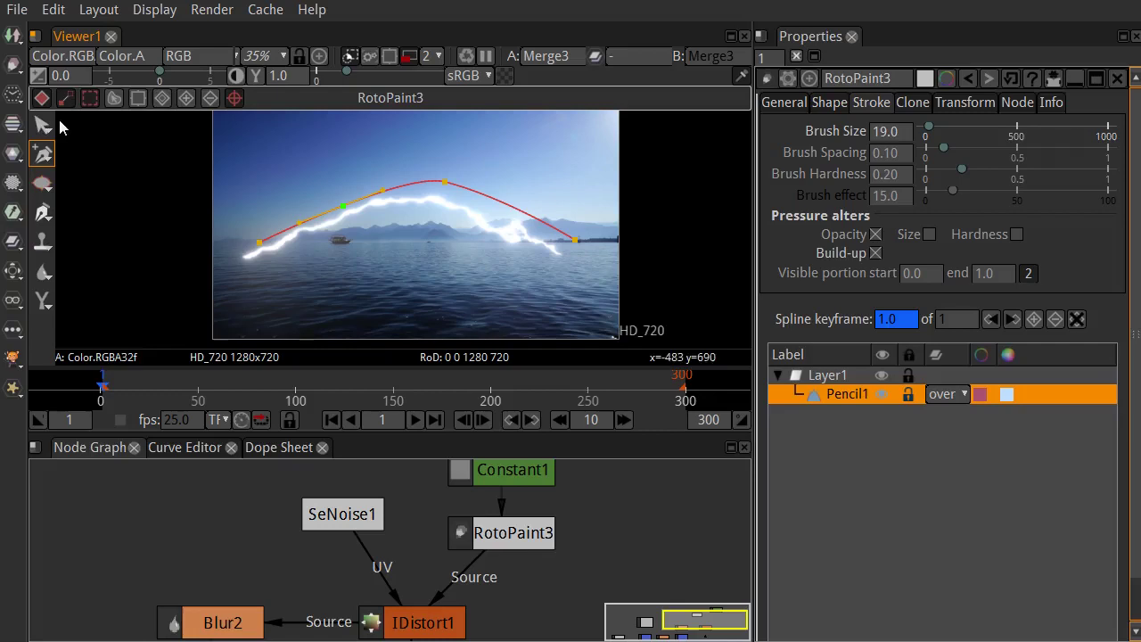
left_click_drag(342, 206, 365, 236)
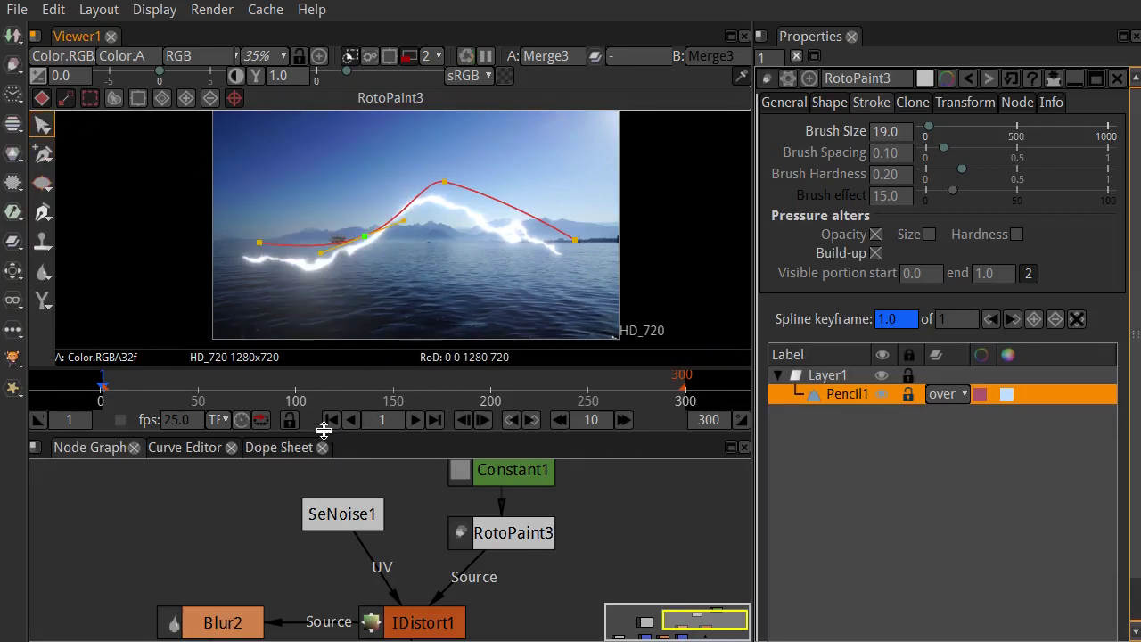
Play the animated glowing line, rewind to the first frame and play it again
left_click(417, 425)
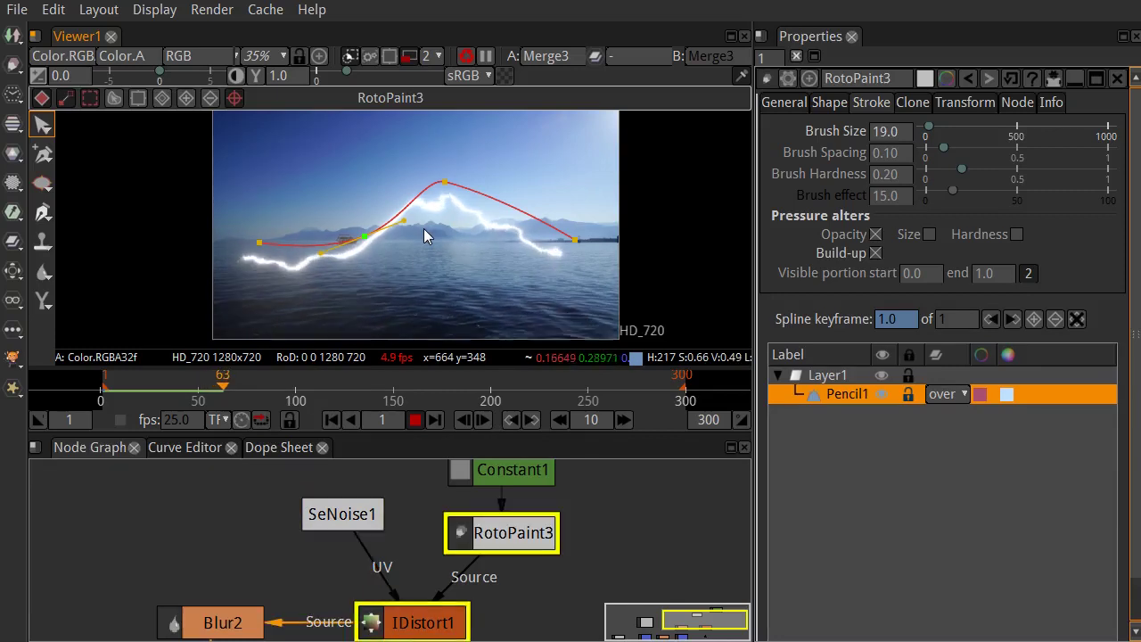
left_click(415, 419)
left_click(331, 420)
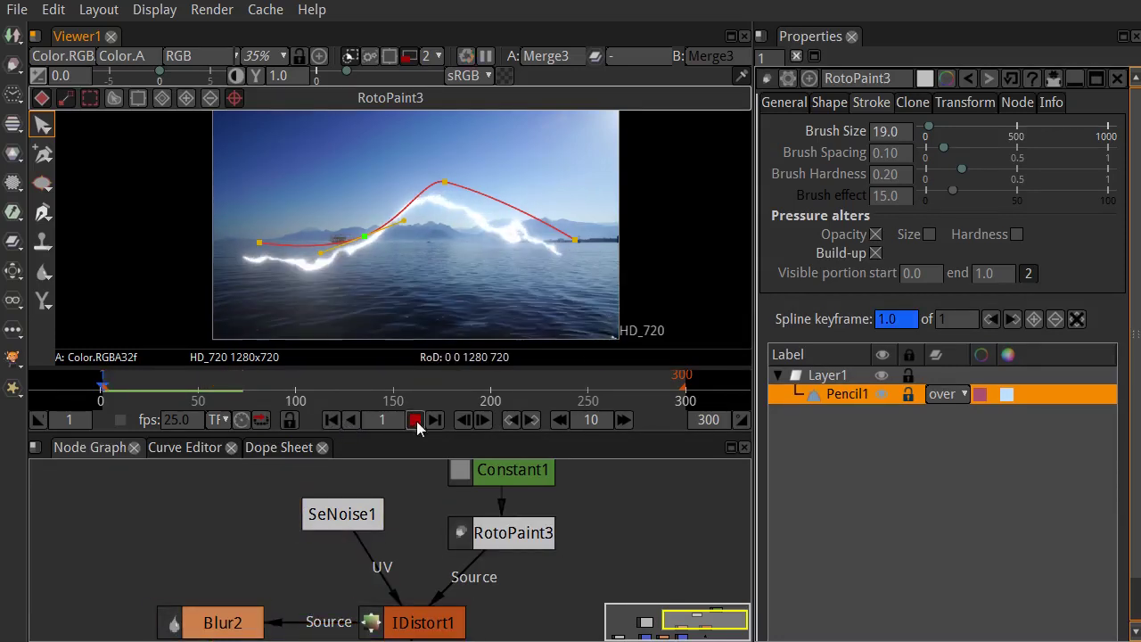
left_click(415, 419)
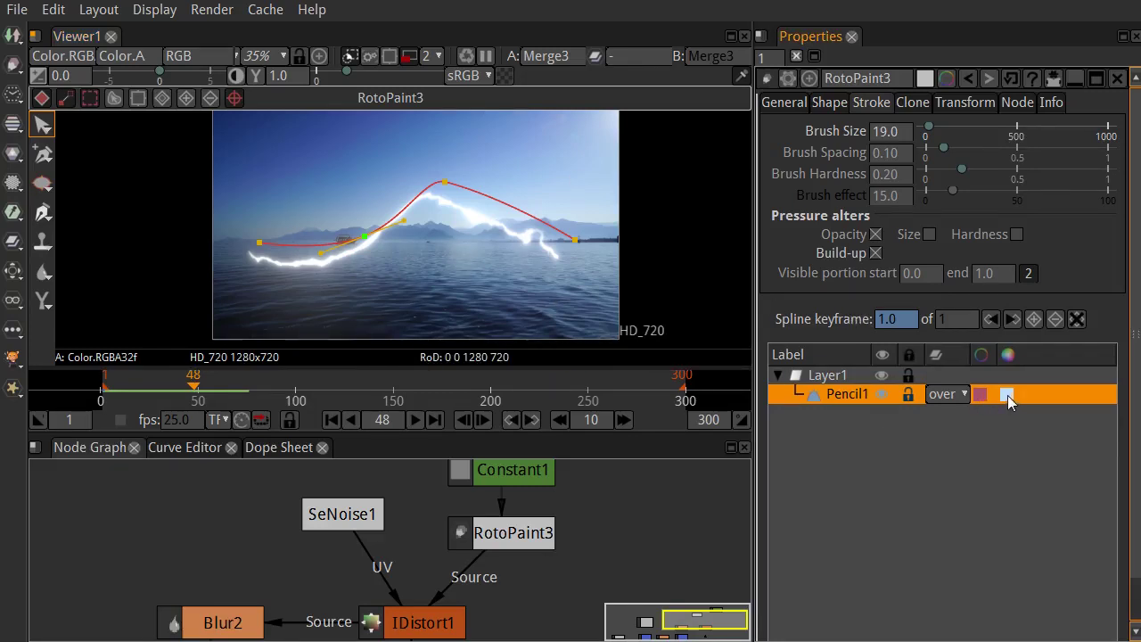
Set the pencil stroke's color to cyan (red 0, green 255, blue 255)
left_click(777, 104)
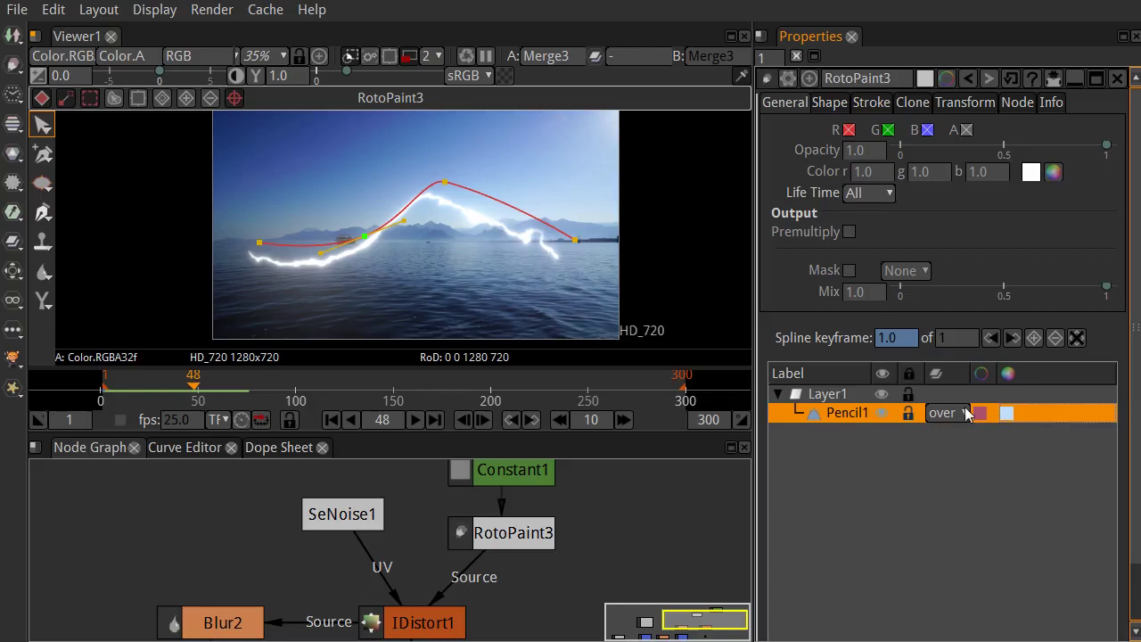
left_click(1007, 414)
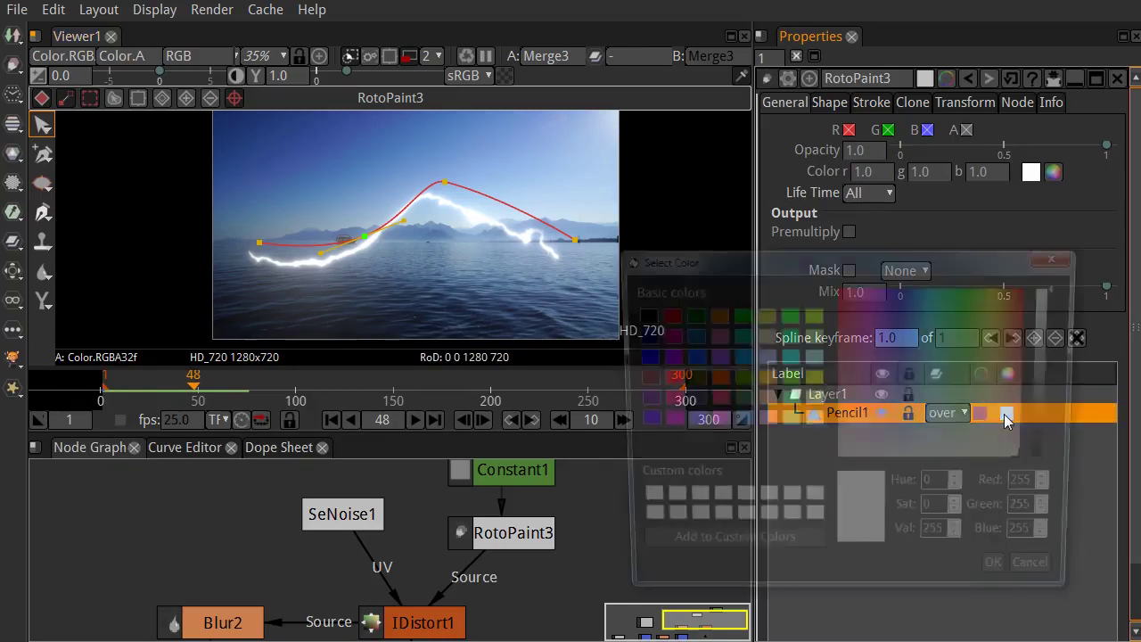
left_click(786, 357)
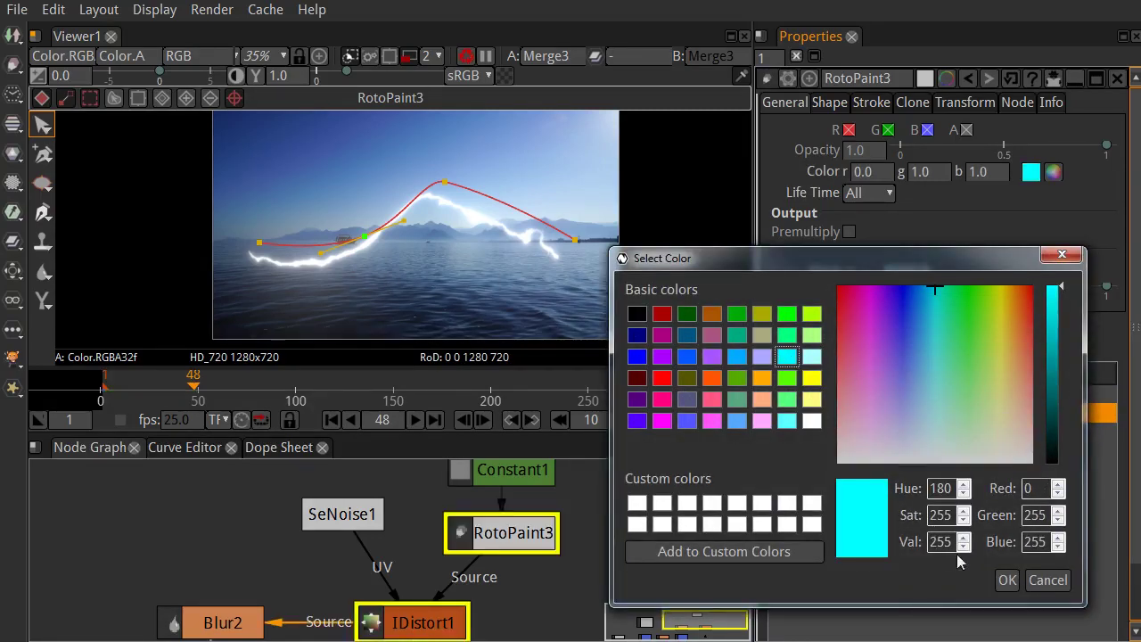
left_click(1006, 579)
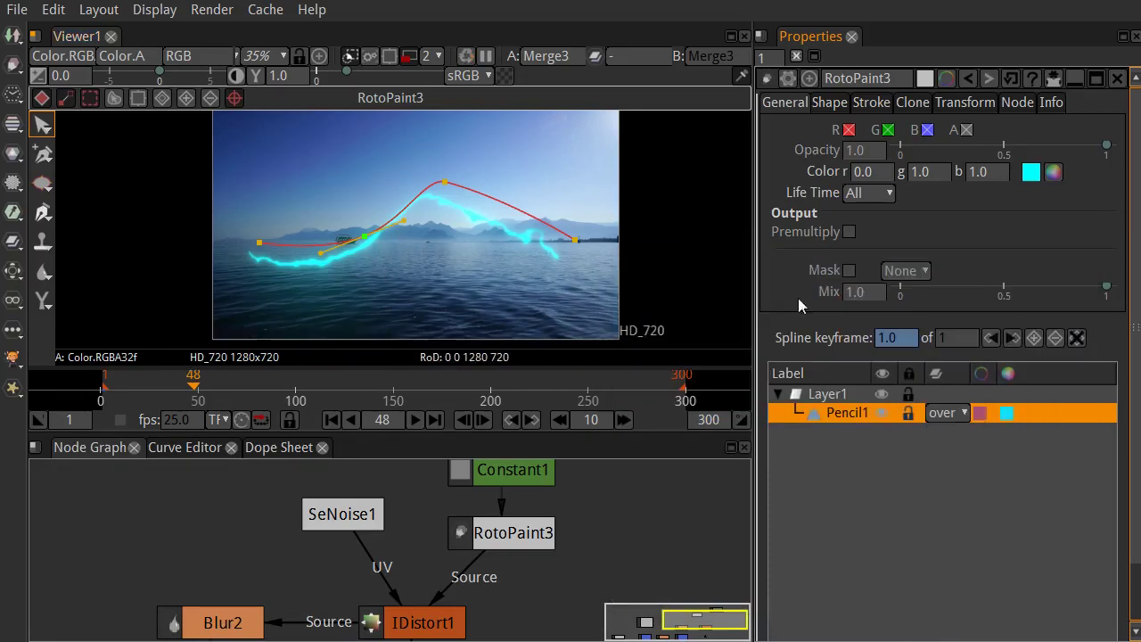
Change the pencil stroke's color to pure red
left_click(1007, 414)
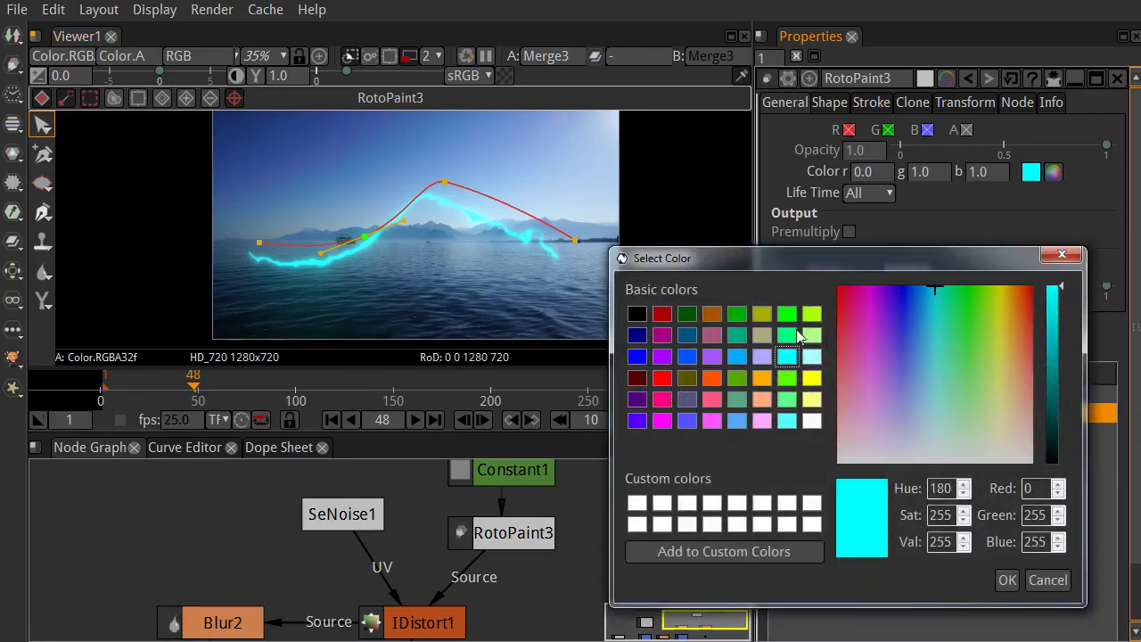
left_click(661, 377)
left_click(1007, 579)
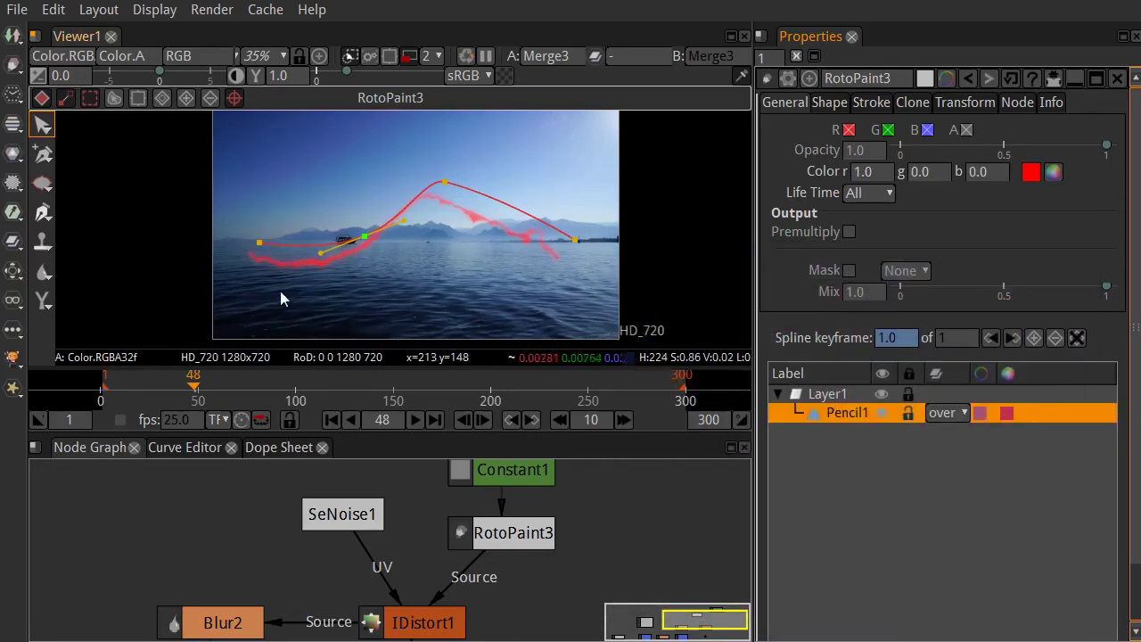
Set the pencil stroke's color back to white (255, 255, 255)
left_click(1002, 416)
left_click_drag(969, 422, 1054, 496)
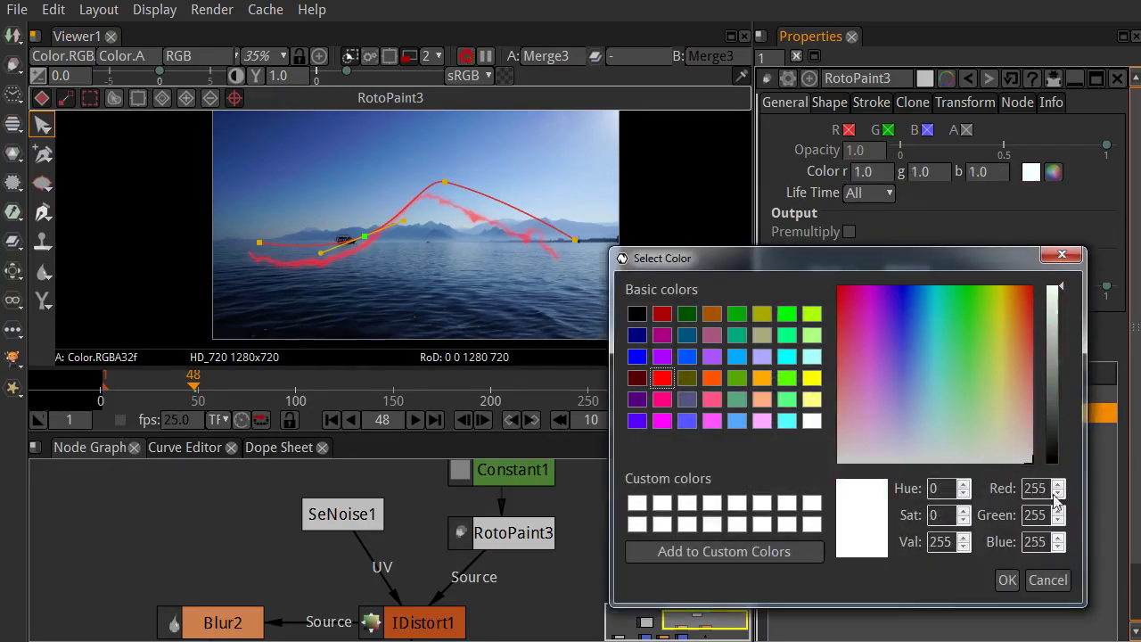
left_click(1002, 578)
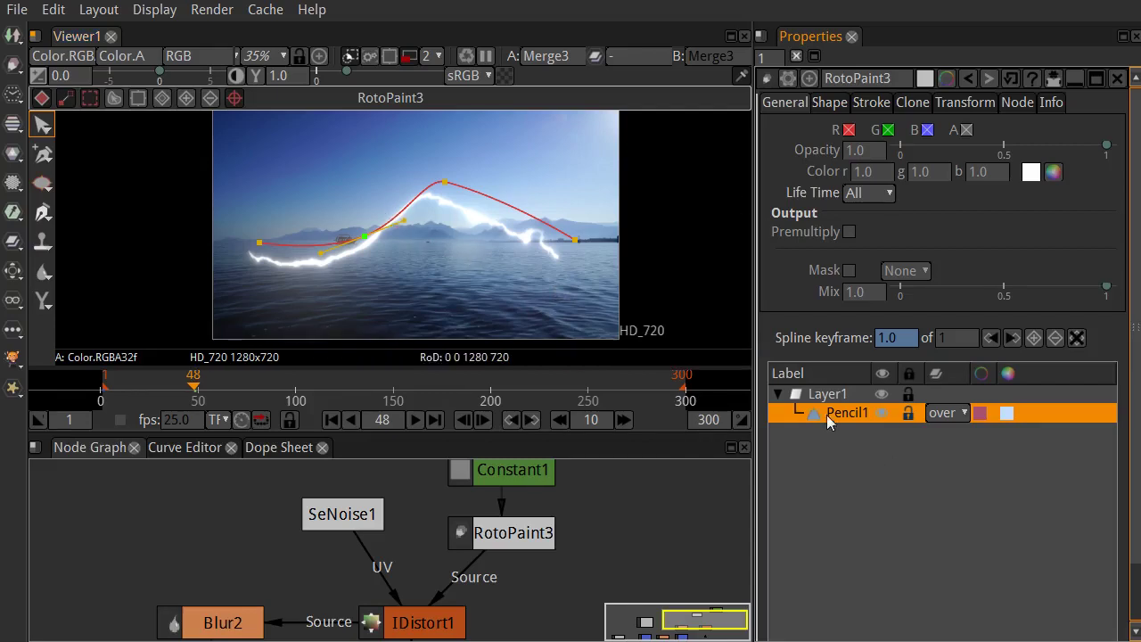
Delete the pencil stroke and try to draw a shape over the water with the Bezier Tool at frame 48
key("Delete")
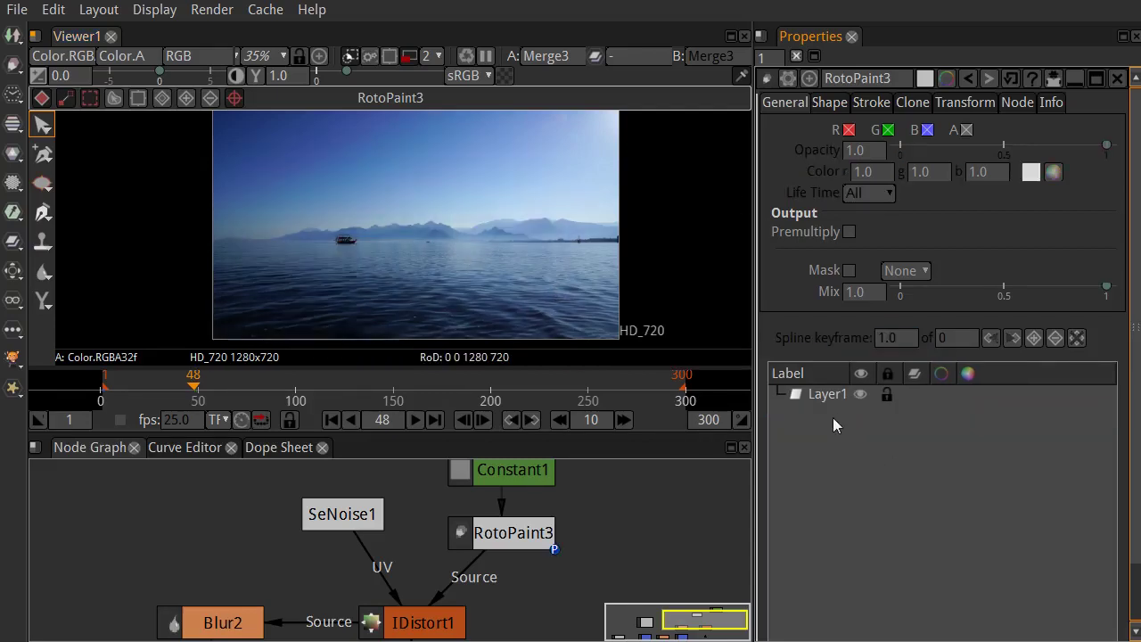
right_click(40, 161)
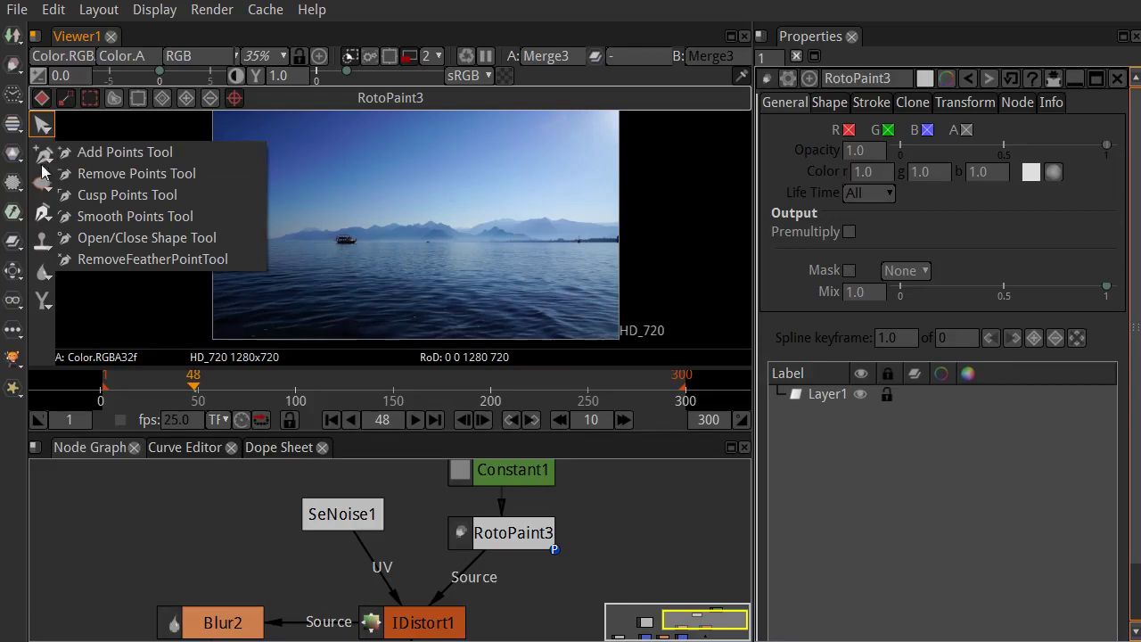
left_click(56, 151)
right_click(44, 187)
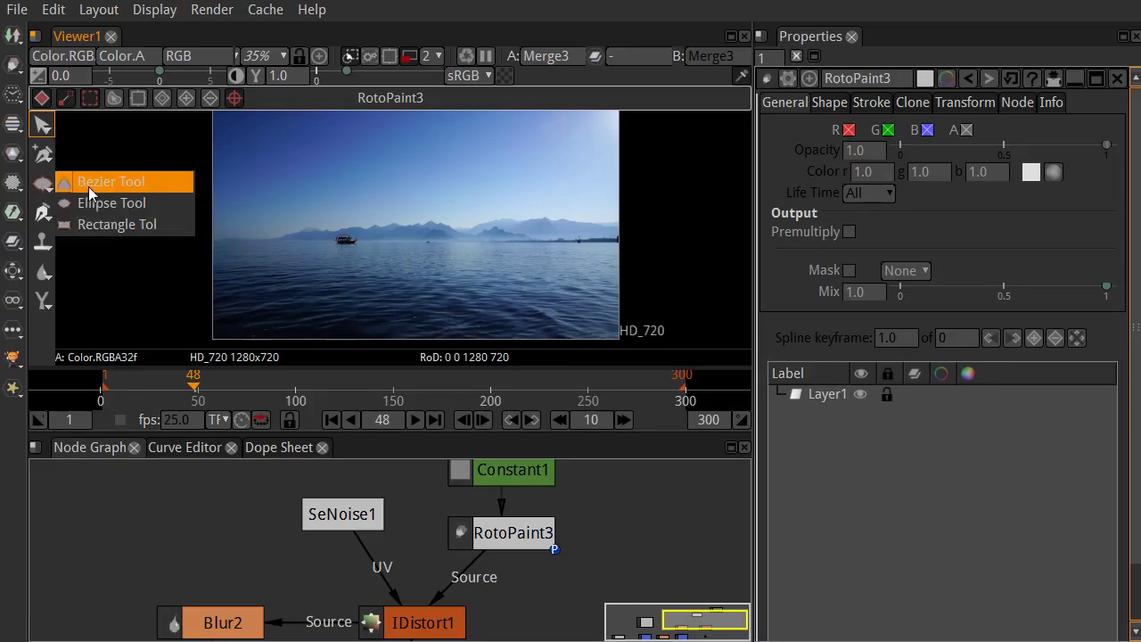
left_click(90, 185)
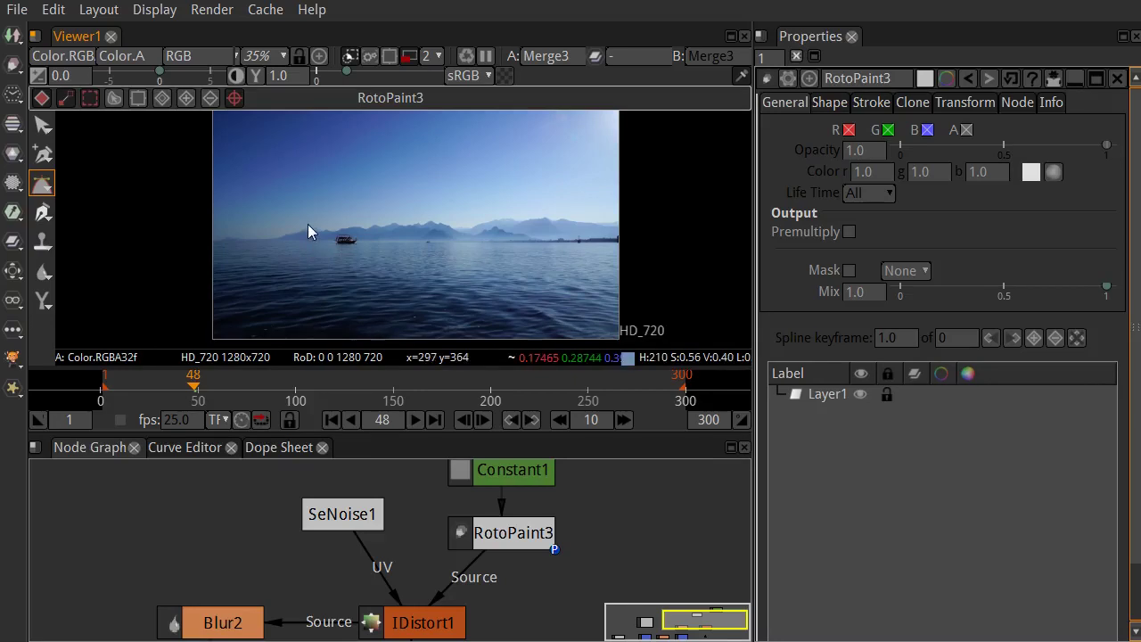
left_click(366, 294)
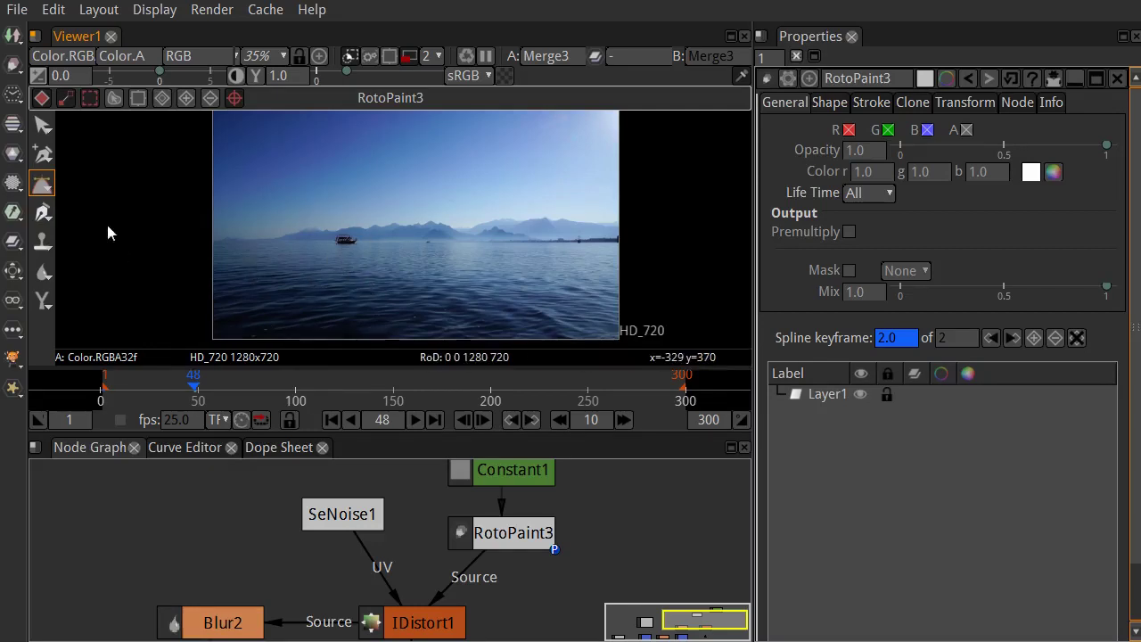
left_click(793, 393)
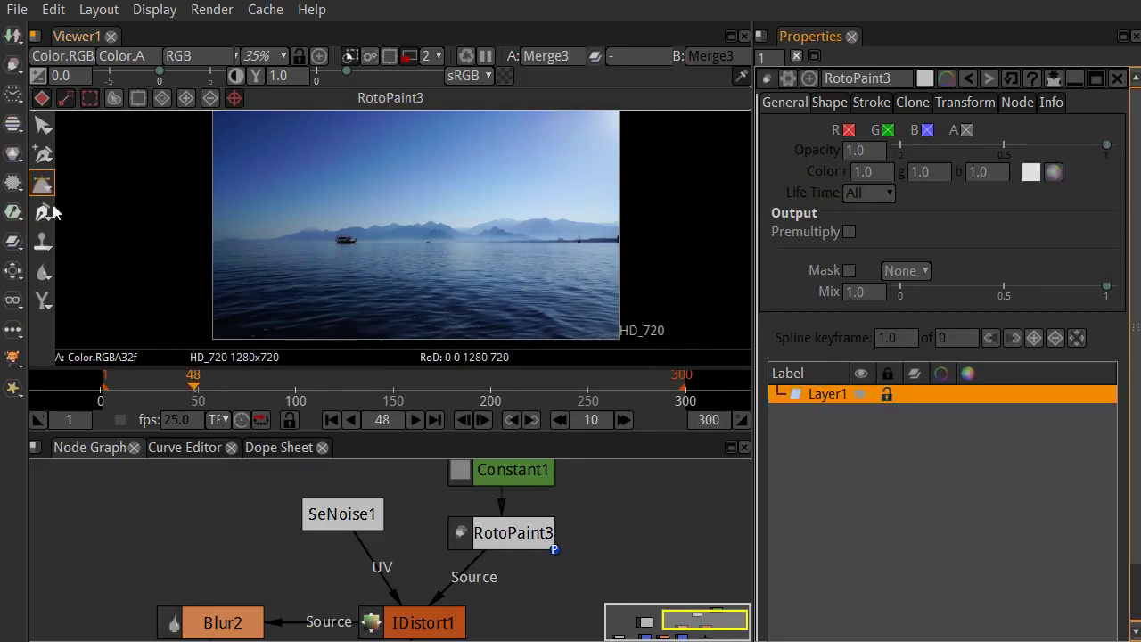
left_click(354, 273)
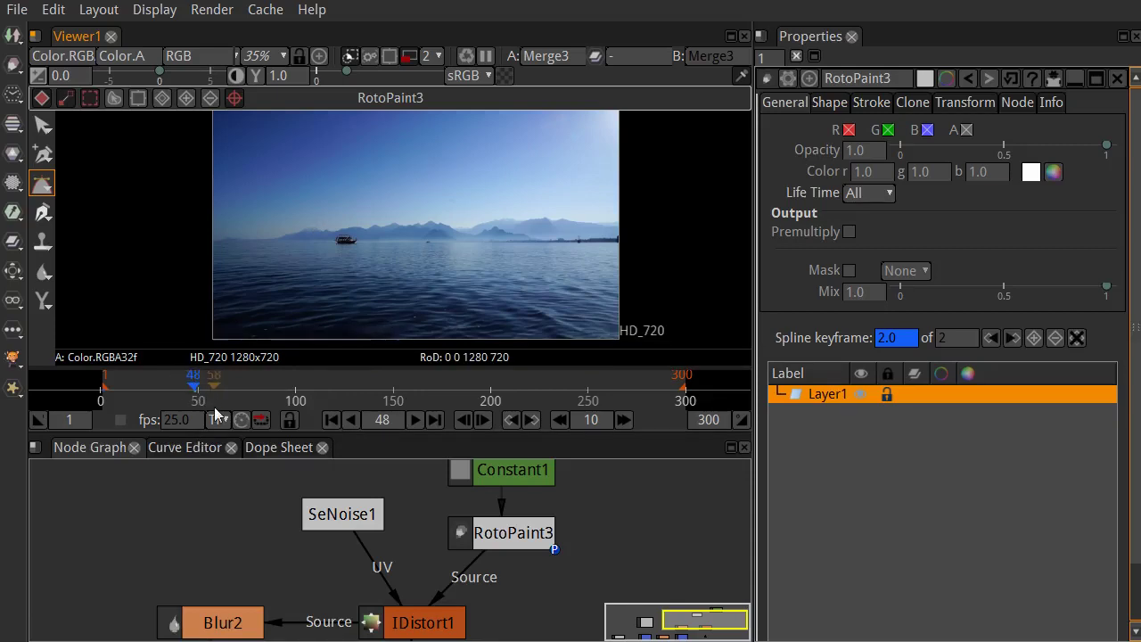
Replace RotoPaint3 with a fresh RotoPaint node between Constant1 and IDistort1 and return to frame 1
left_click(534, 540)
key("Delete")
left_click(504, 480)
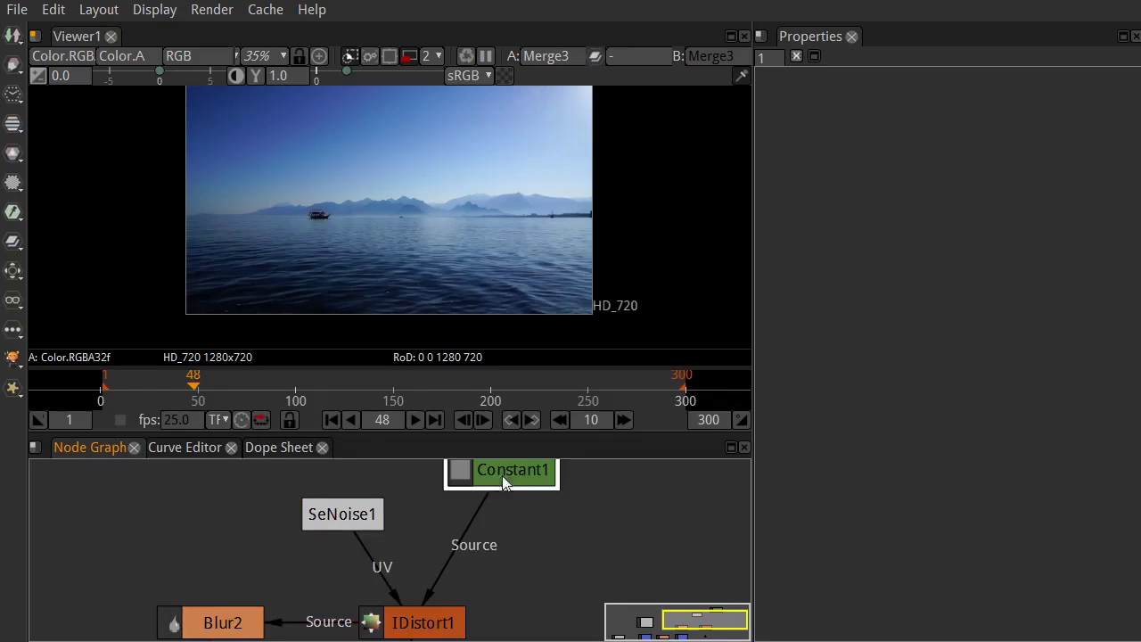
key("p")
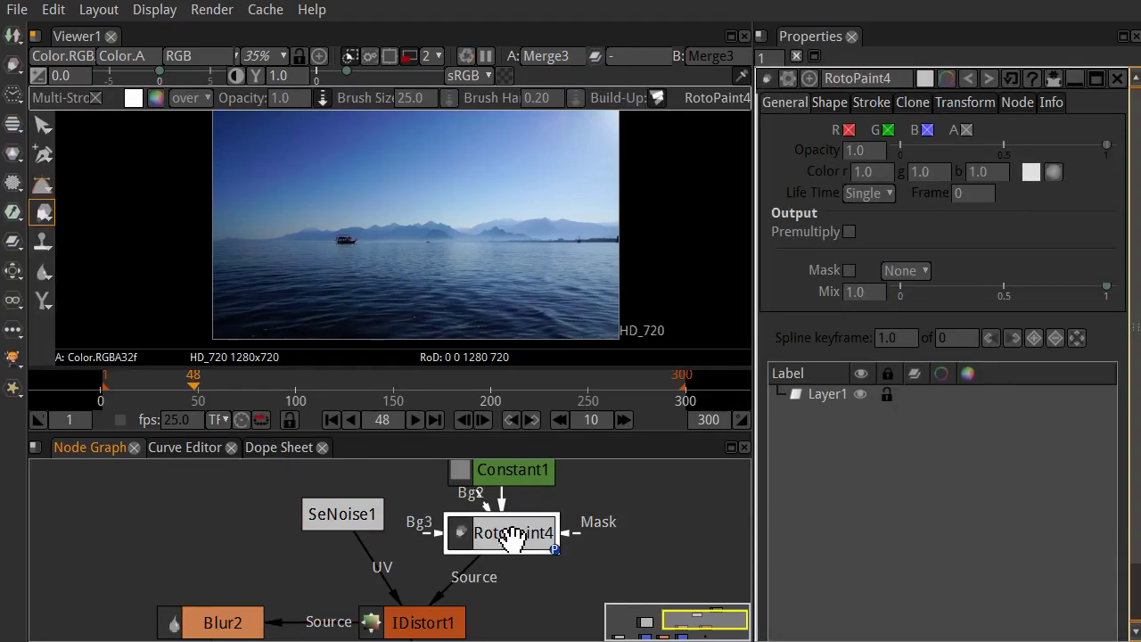
left_click(331, 420)
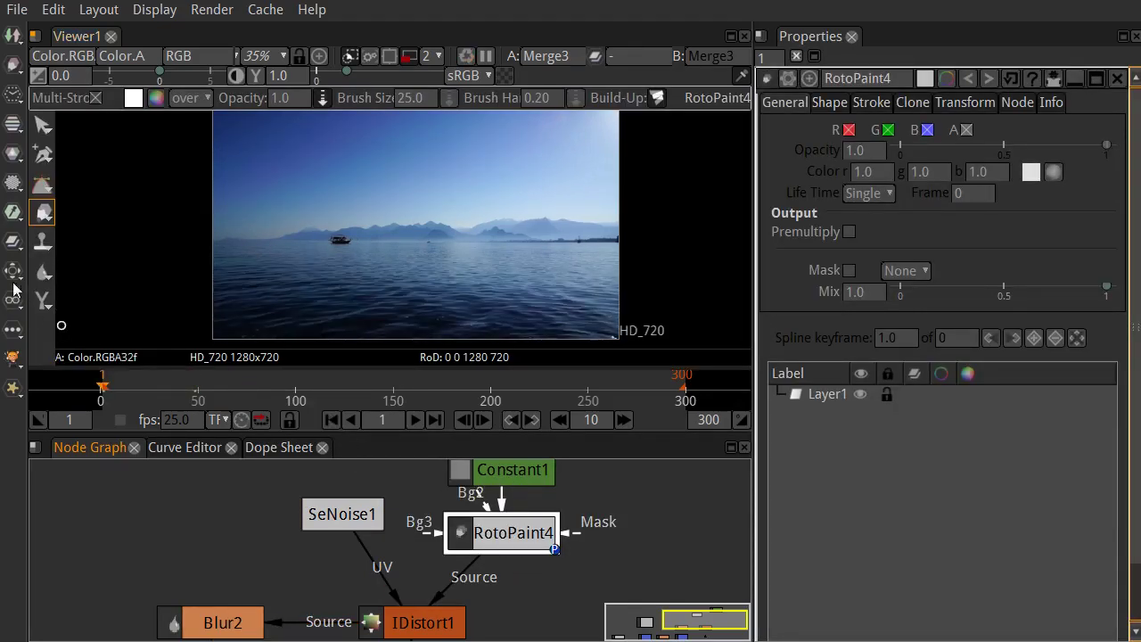
Draw a closed crown-shaped outline with four peaks over the boat and sky with the Bezier Tool
right_click(42, 187)
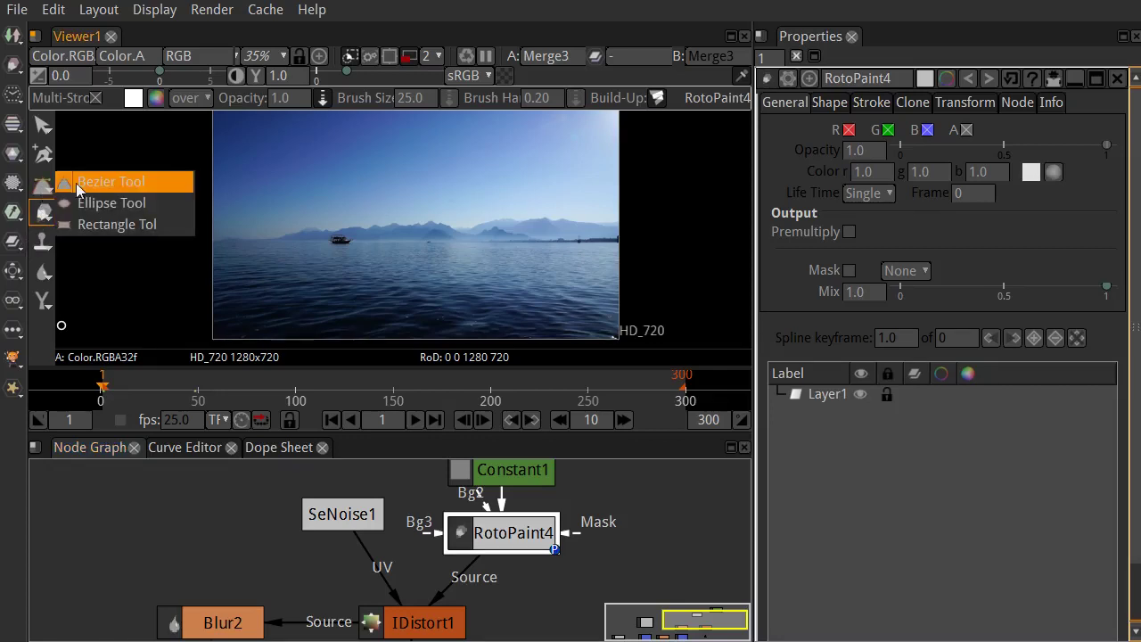
left_click(81, 182)
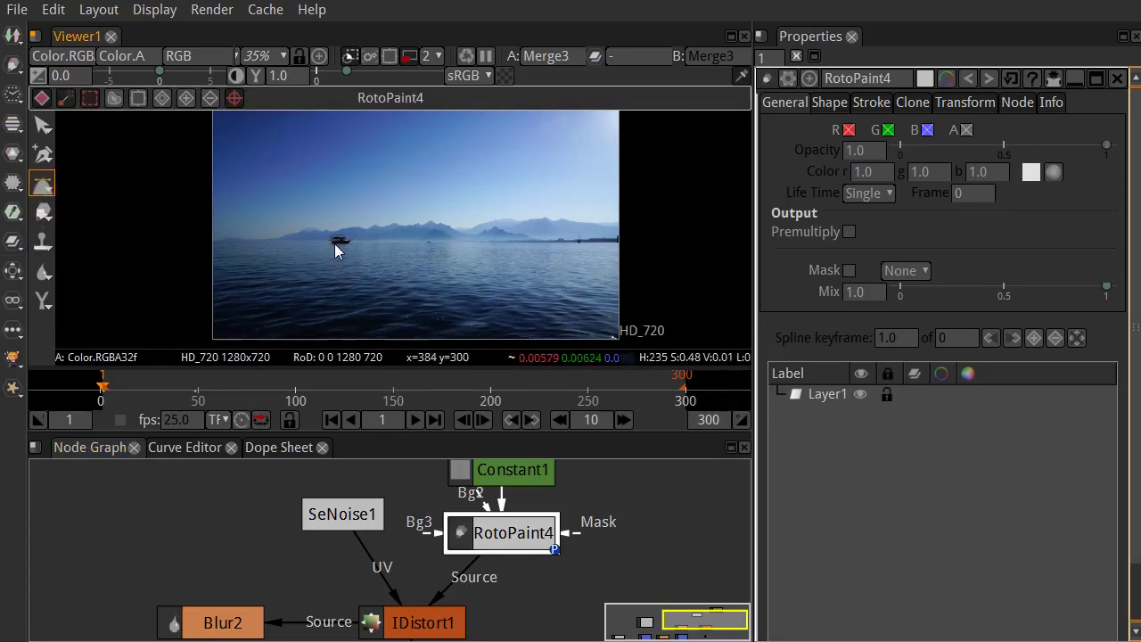
left_click(349, 265)
left_click(298, 163)
left_click(338, 181)
left_click(344, 124)
left_click(368, 208)
left_click(382, 147)
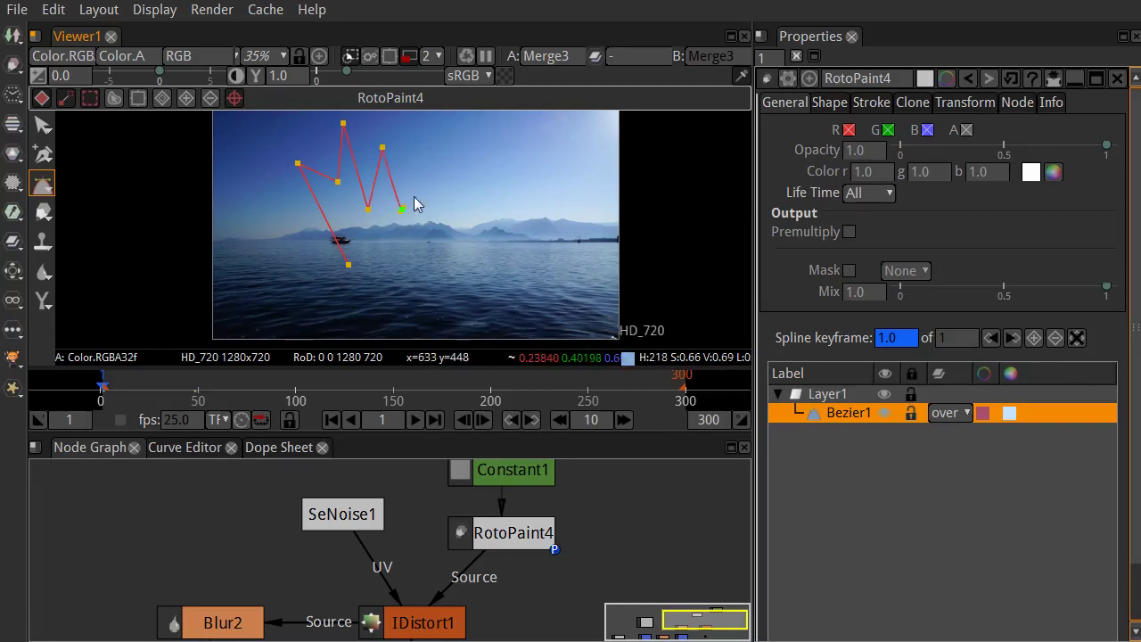
left_click(449, 141)
left_click(445, 217)
left_click(524, 146)
left_click(449, 274)
left_click(346, 265)
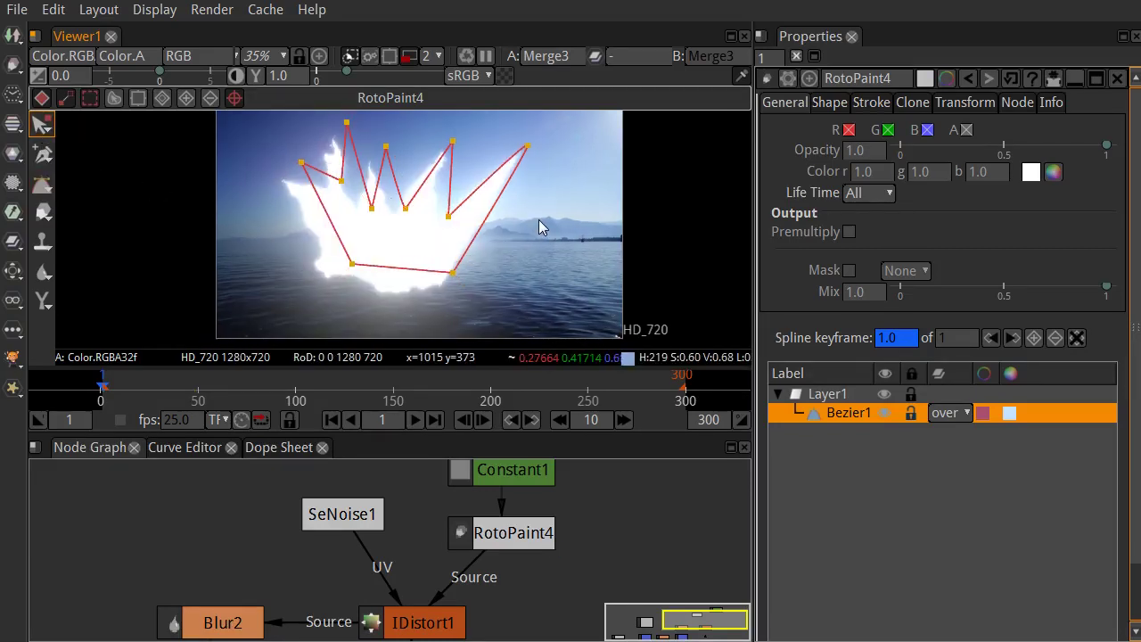
Lower the crown's third-from-last spike tip between the valleys and move its lower-left corner inward
left_click_drag(538, 219, 565, 247)
left_click_drag(552, 172, 465, 181)
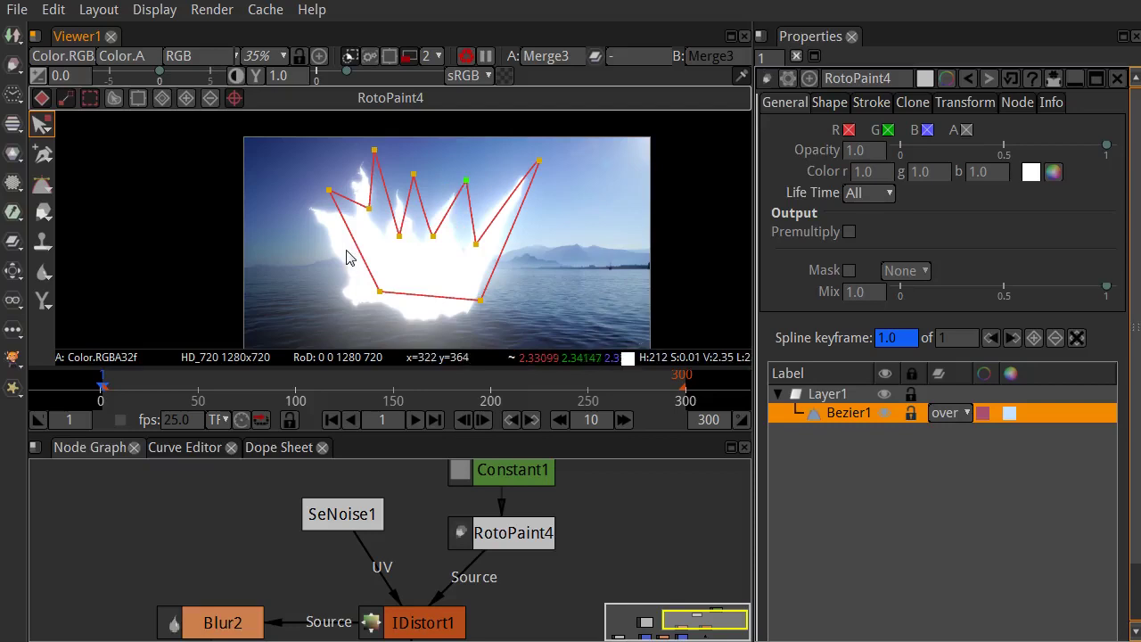
left_click_drag(379, 291, 395, 303)
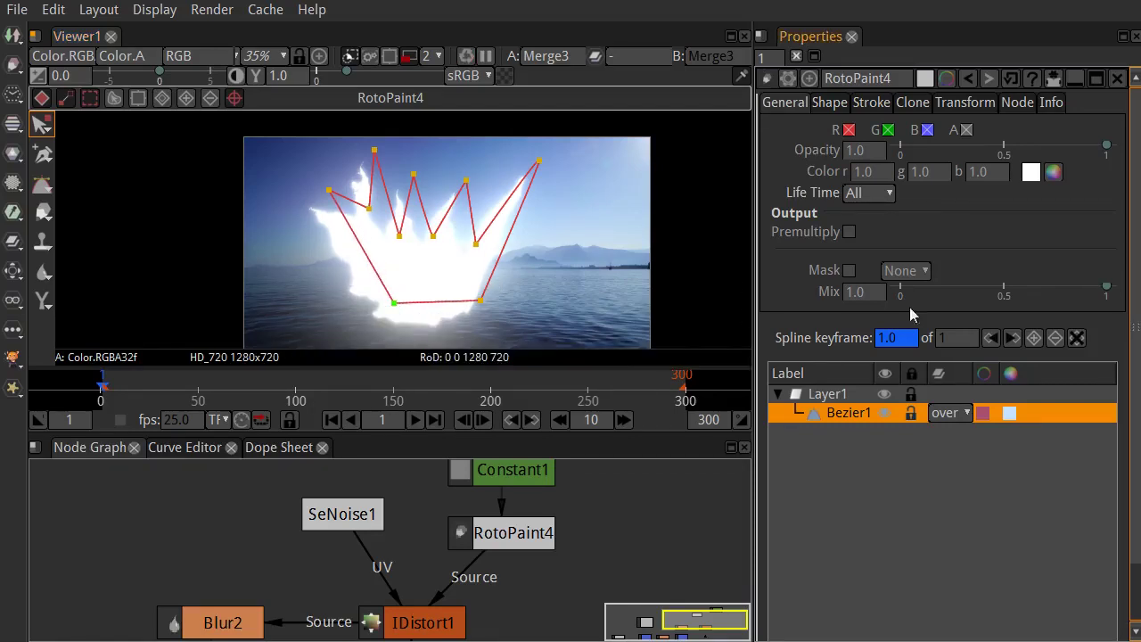
Close all node properties and play the distorted crown animation forward from frame 1, stopping at frame 57
left_click(798, 56)
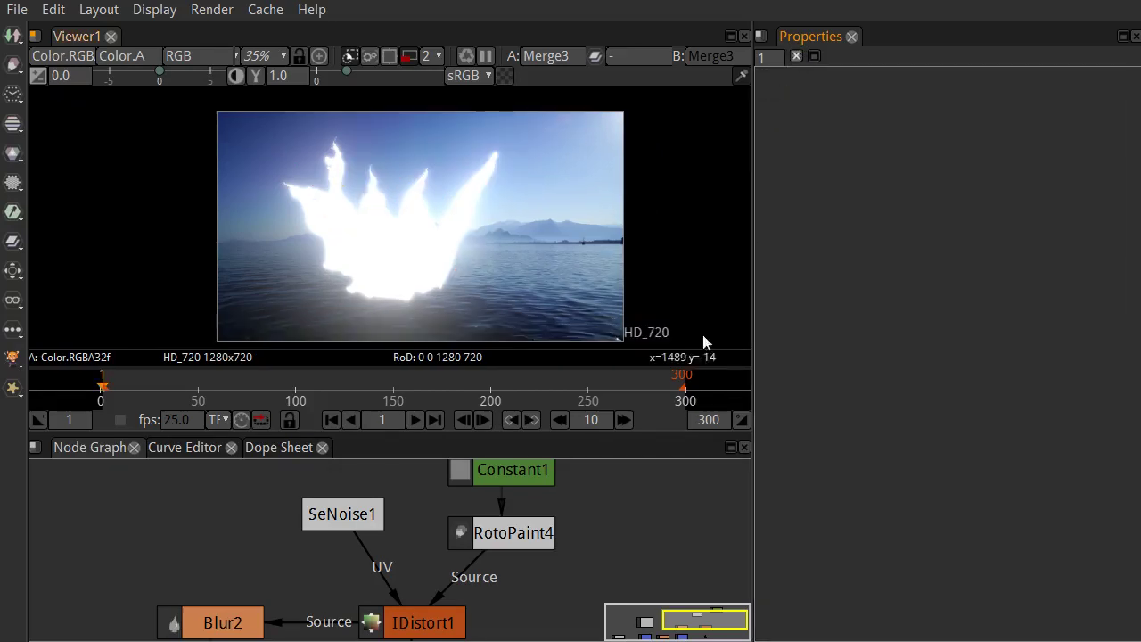
left_click(413, 419)
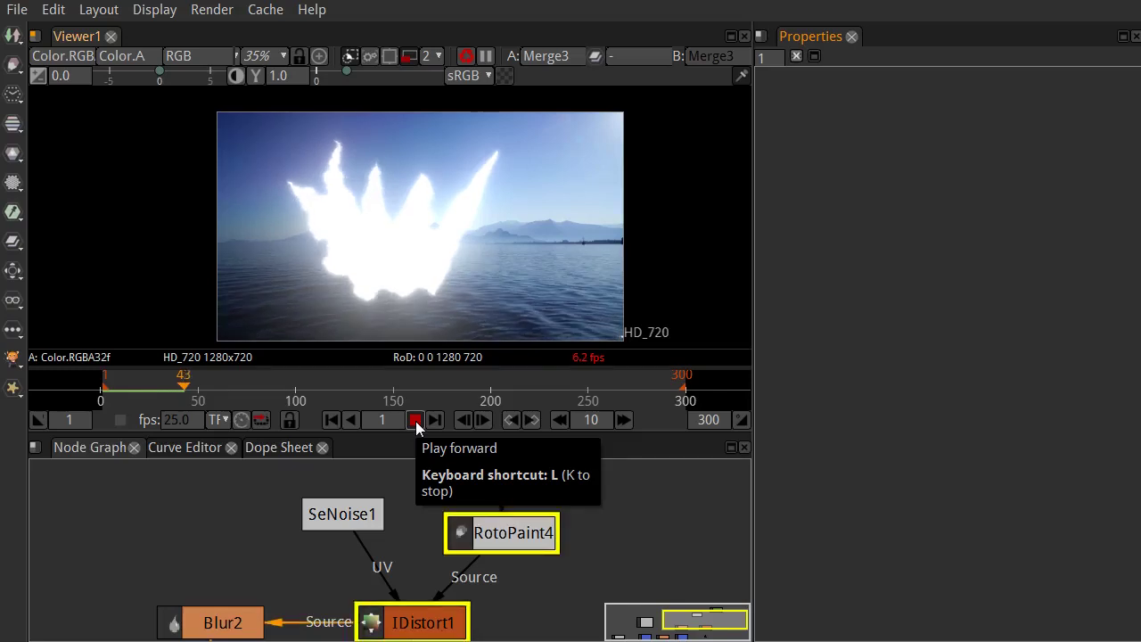
left_click(416, 420)
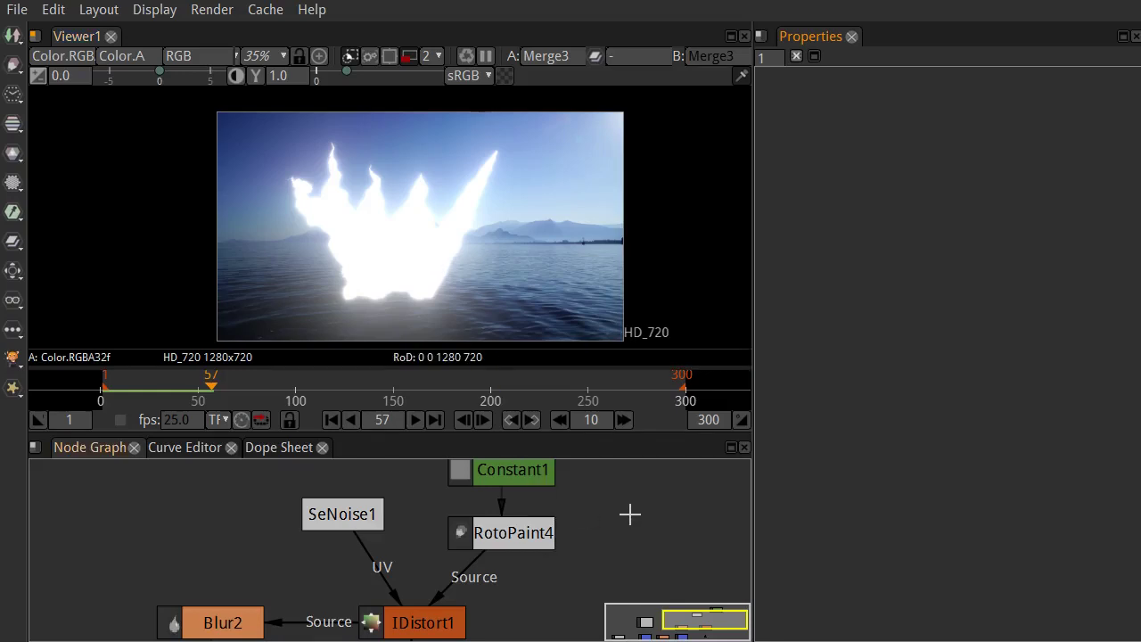
Reopen RotoPaint4's properties and try a Clone Tool stroke on the water beside the crown
left_click_drag(589, 529, 644, 508)
scroll(621, 532, "down", 3)
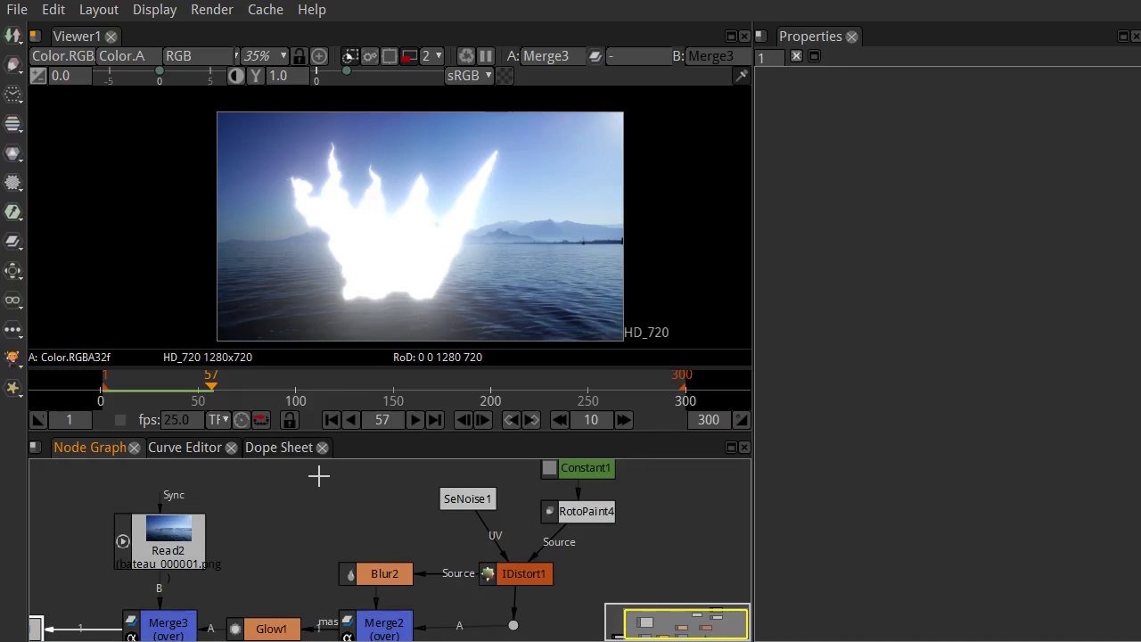
left_click_drag(349, 499, 377, 512)
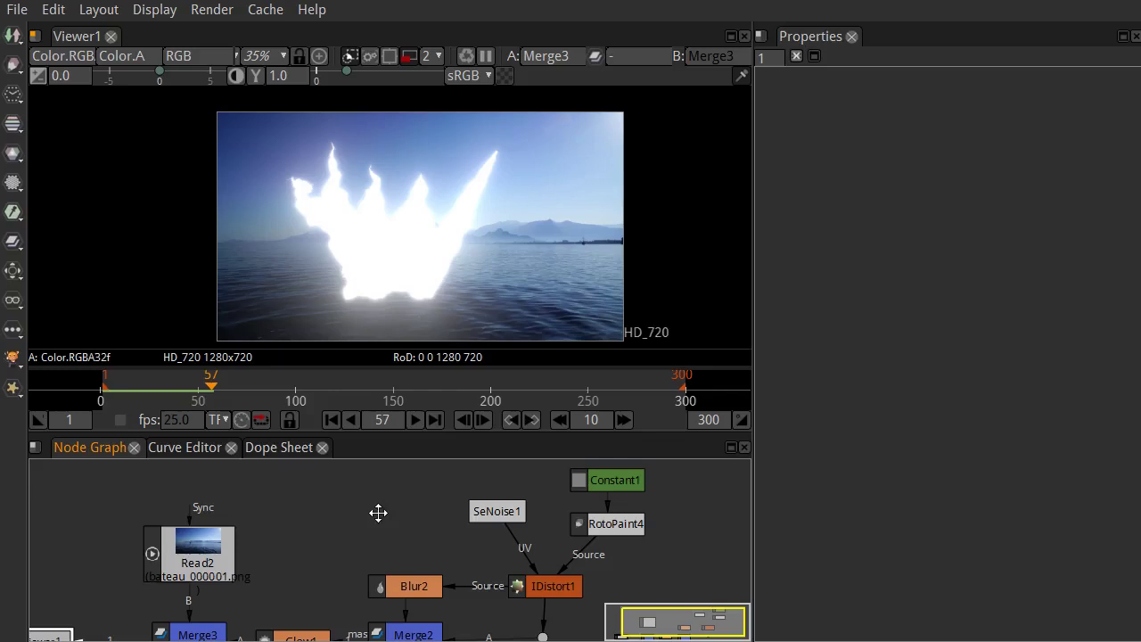
double_click(635, 526)
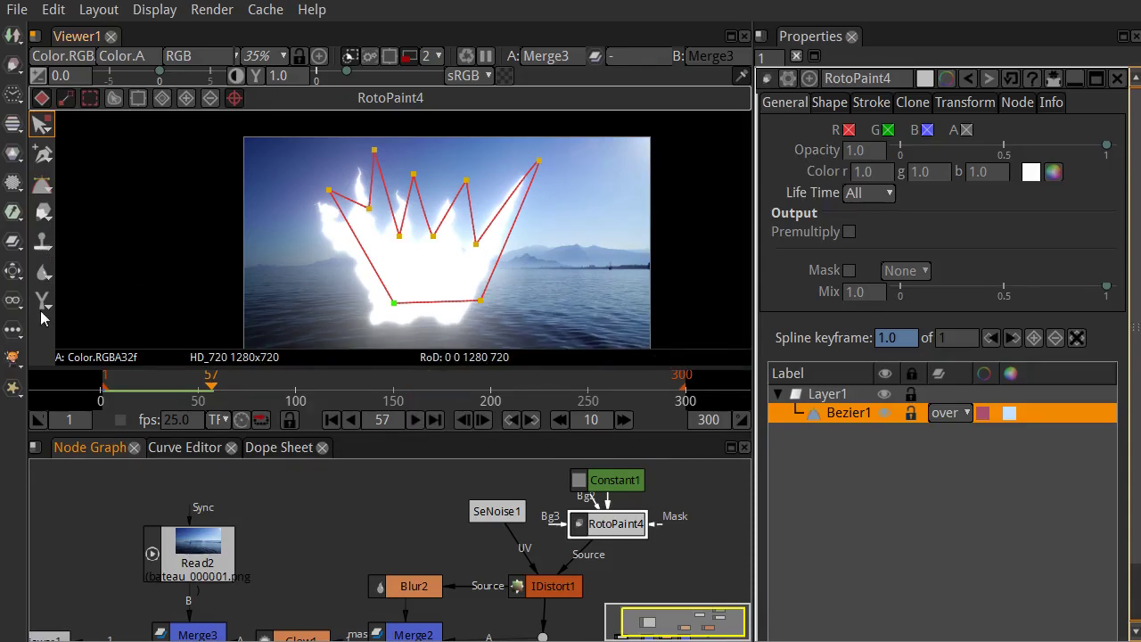
left_click(43, 241)
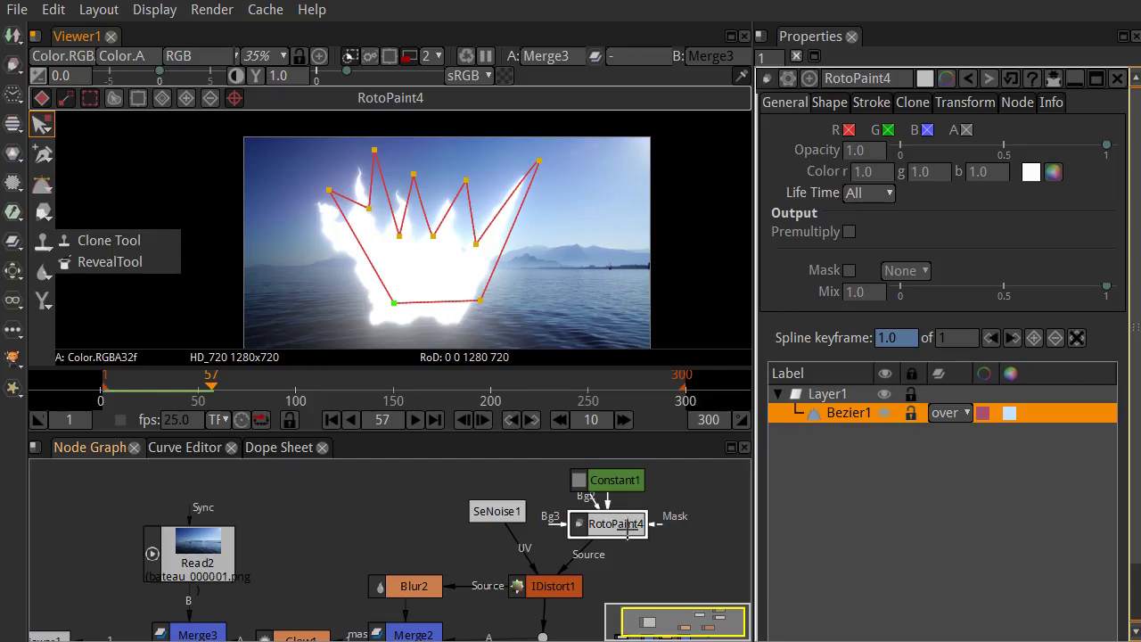
left_click(96, 244)
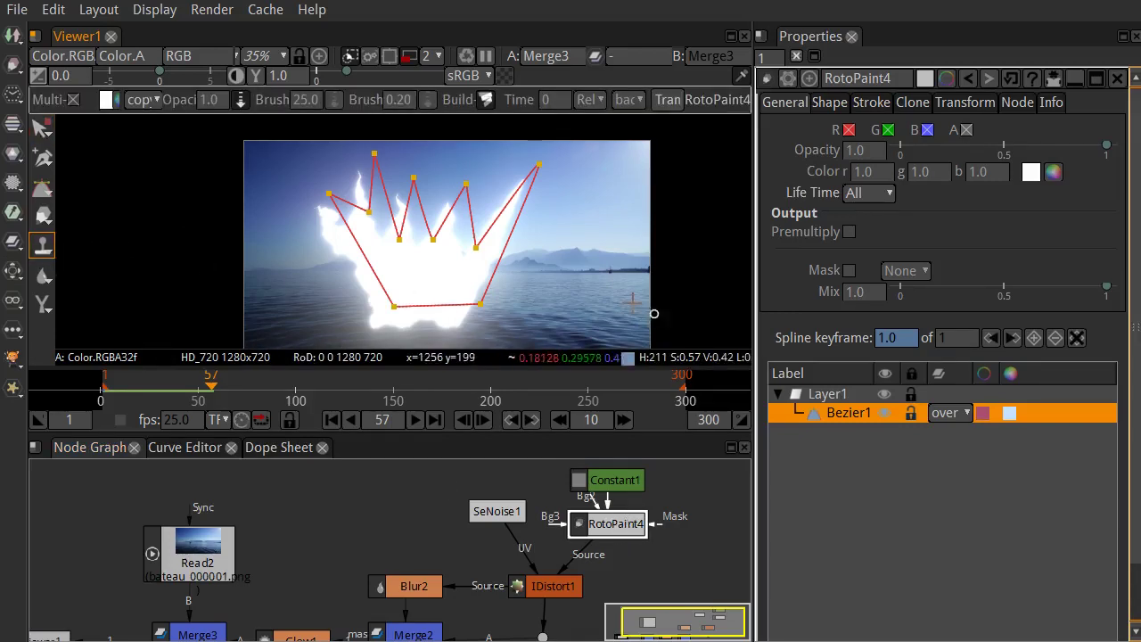
scroll(538, 270, "up", 5)
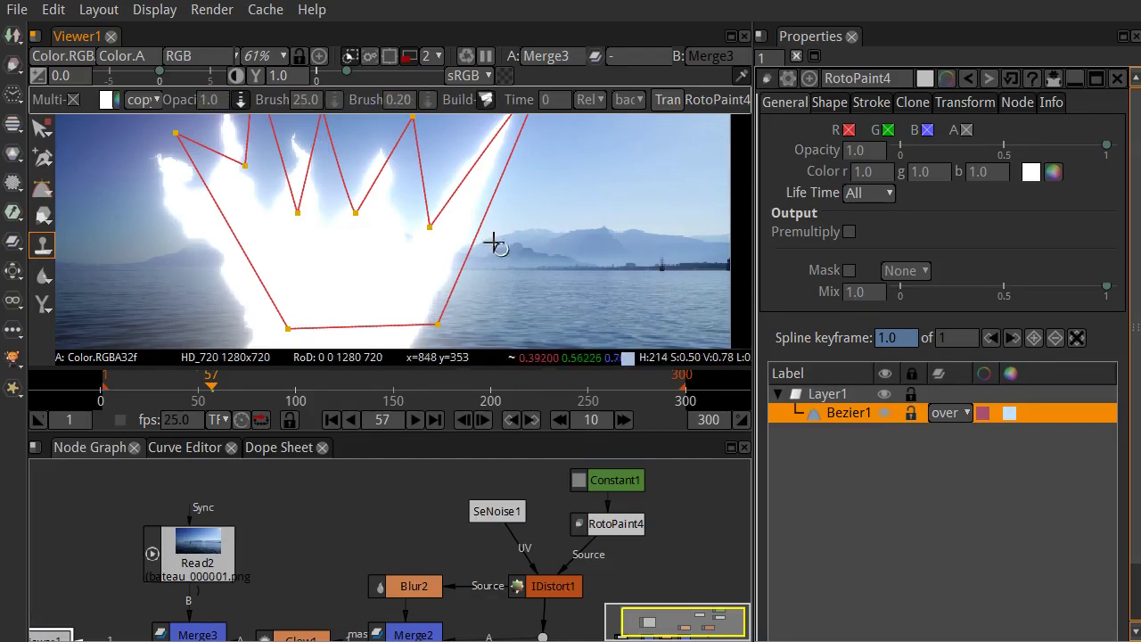
left_click(531, 275)
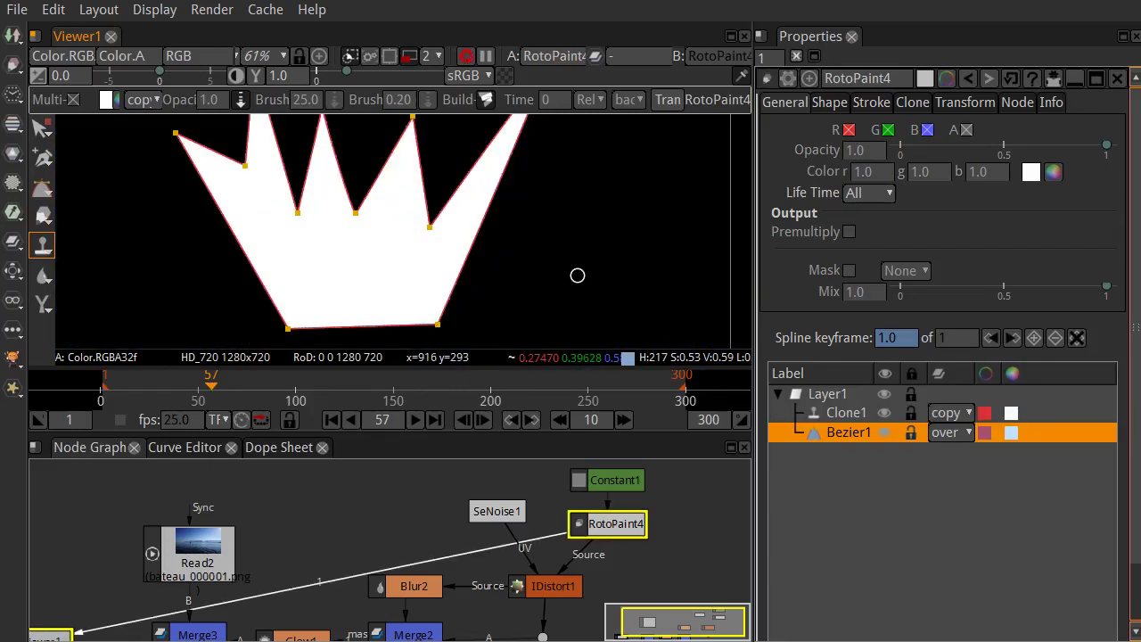
Delete the clone stroke from Layer1 and set the viewer back to the output of Merge3
left_click(834, 415)
key("Delete")
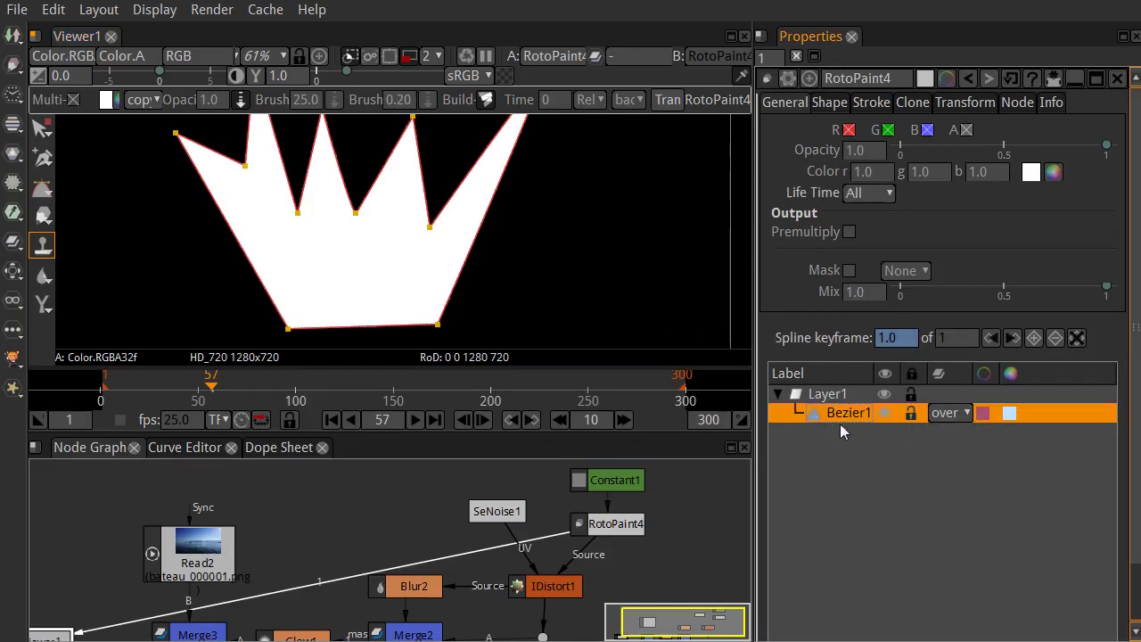
scroll(618, 573, "down", 1)
scroll(618, 573, "down", 1)
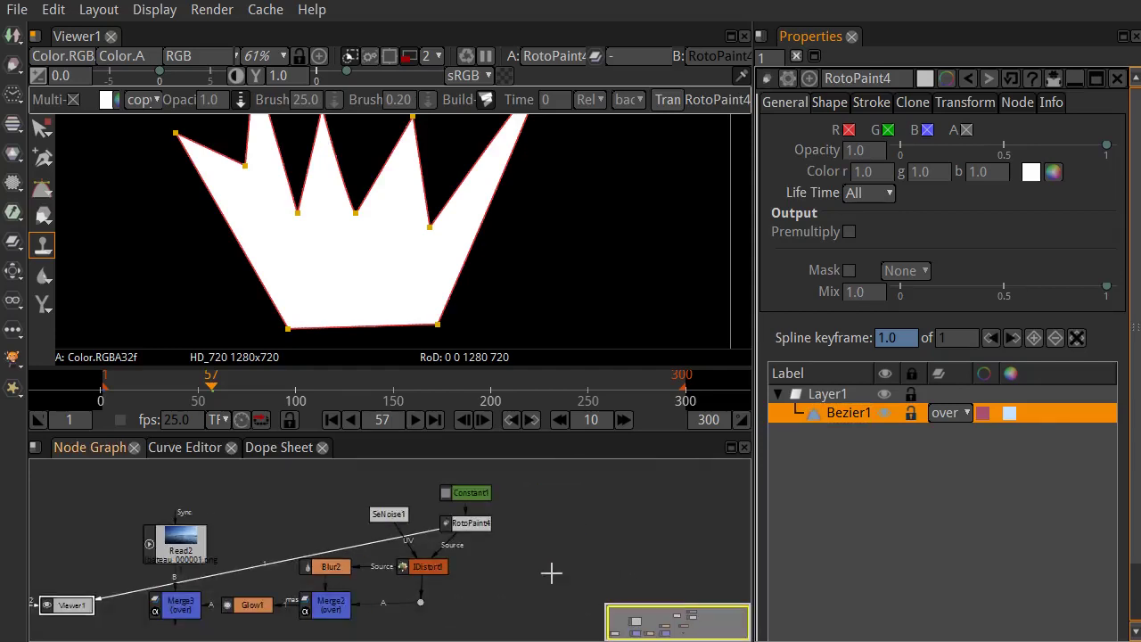
left_click_drag(551, 573, 593, 543)
left_click(220, 573)
key("1")
left_click_drag(598, 535, 581, 562)
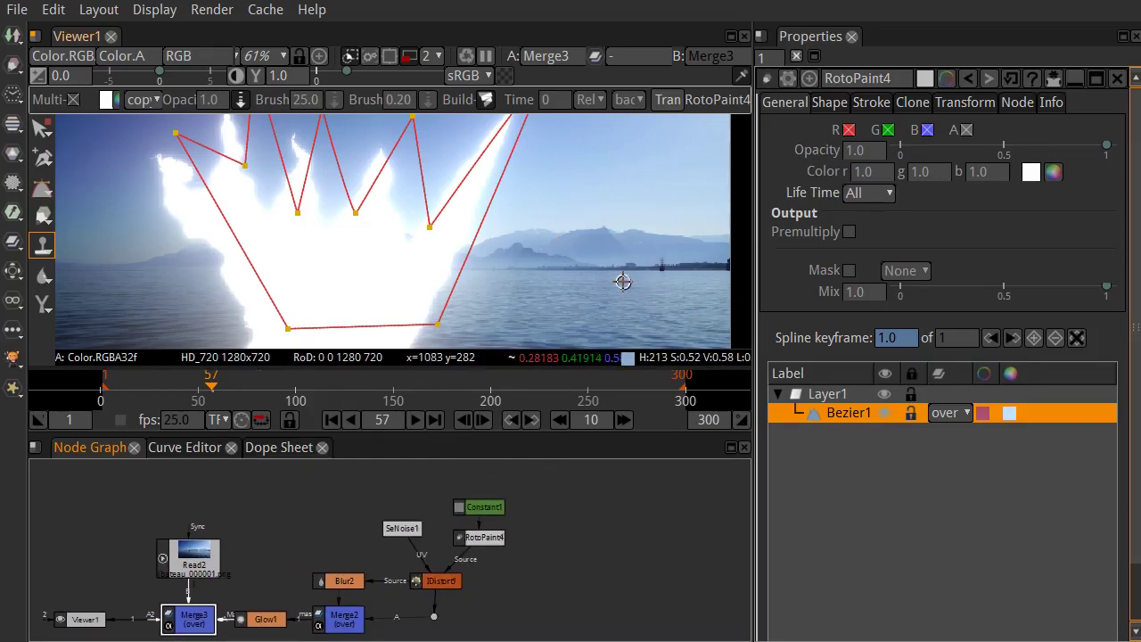
Remove the crown Bezier from RotoPaint4's Layer1
right_click(45, 247)
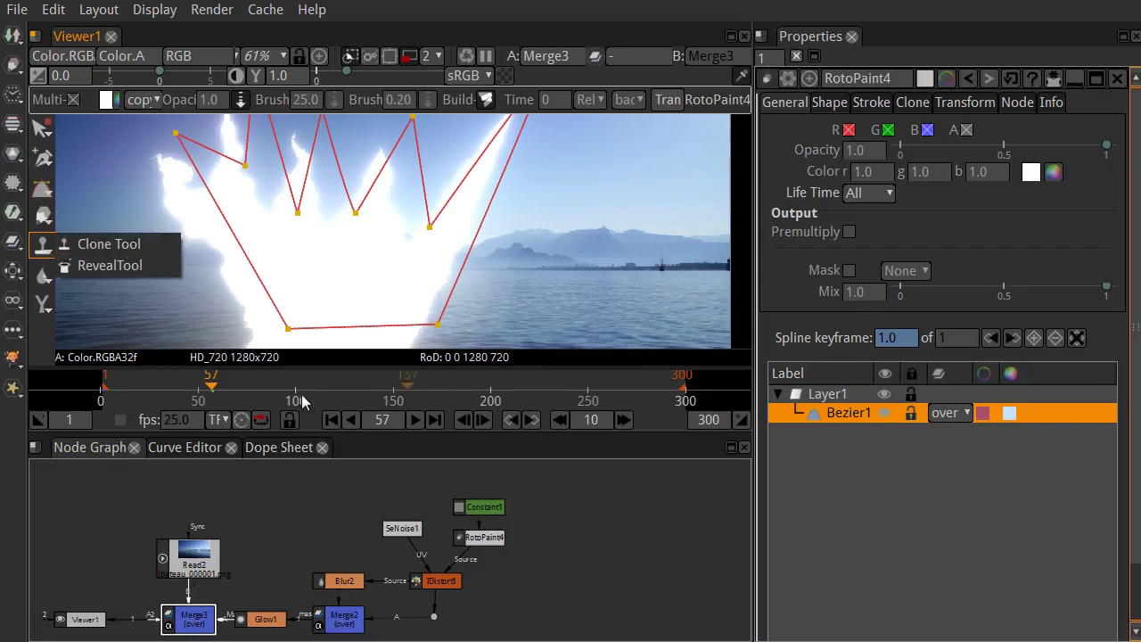
left_click_drag(514, 288, 598, 278)
scroll(850, 579, "down", 2)
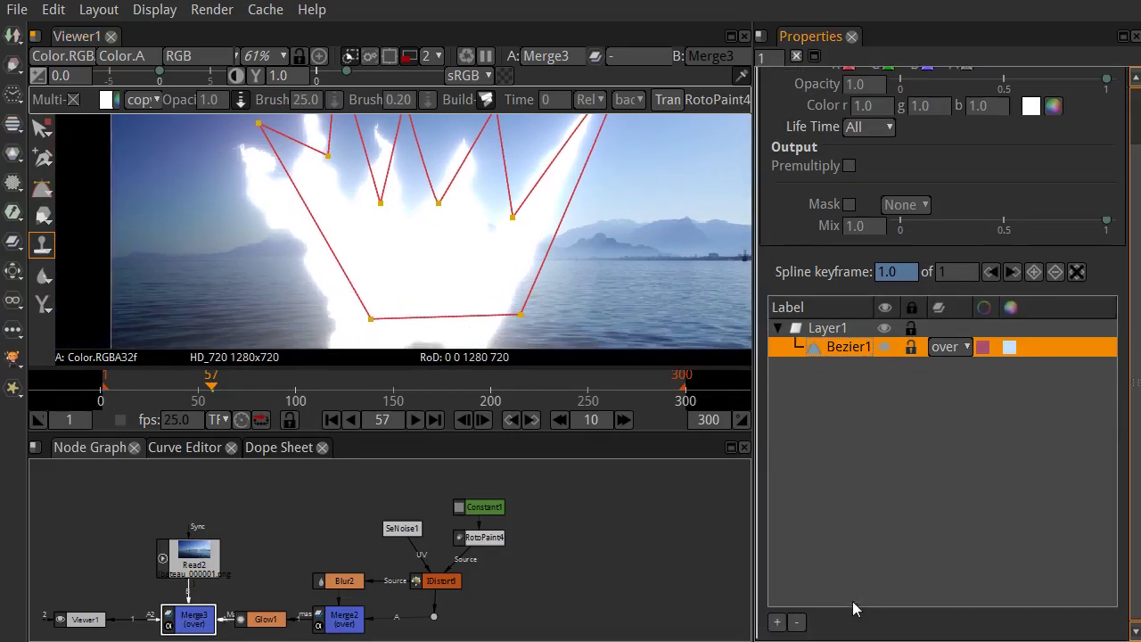
left_click(796, 621)
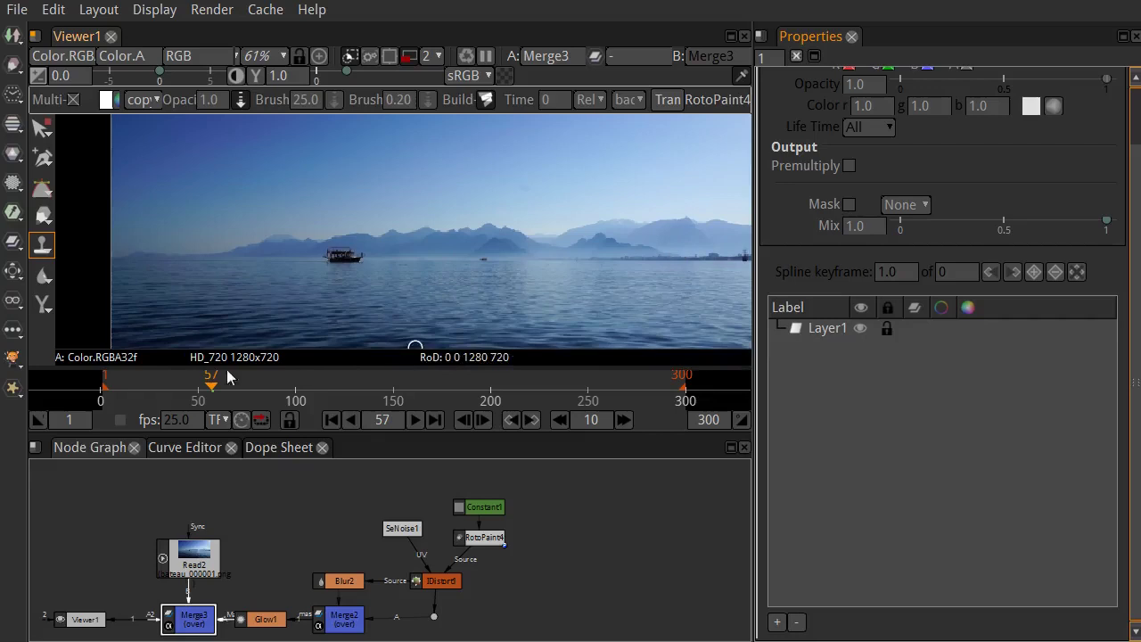
Look at the Reveal Tool option and examine RotoPaint4's background inputs by shifting the node away from Constant1 and back below it
left_click(45, 253)
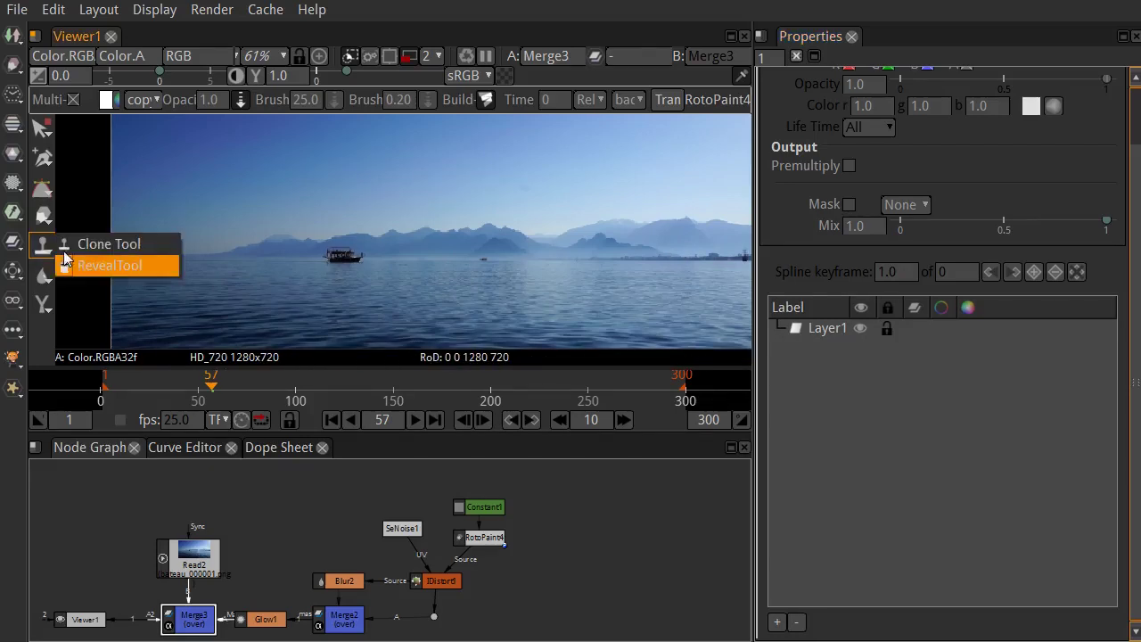
mouse_move(496, 538)
left_mouse_down()
mouse_move(478, 543)
mouse_move(560, 561)
mouse_move(599, 530)
mouse_move(536, 578)
left_mouse_up()
scroll(599, 538, "up", 5)
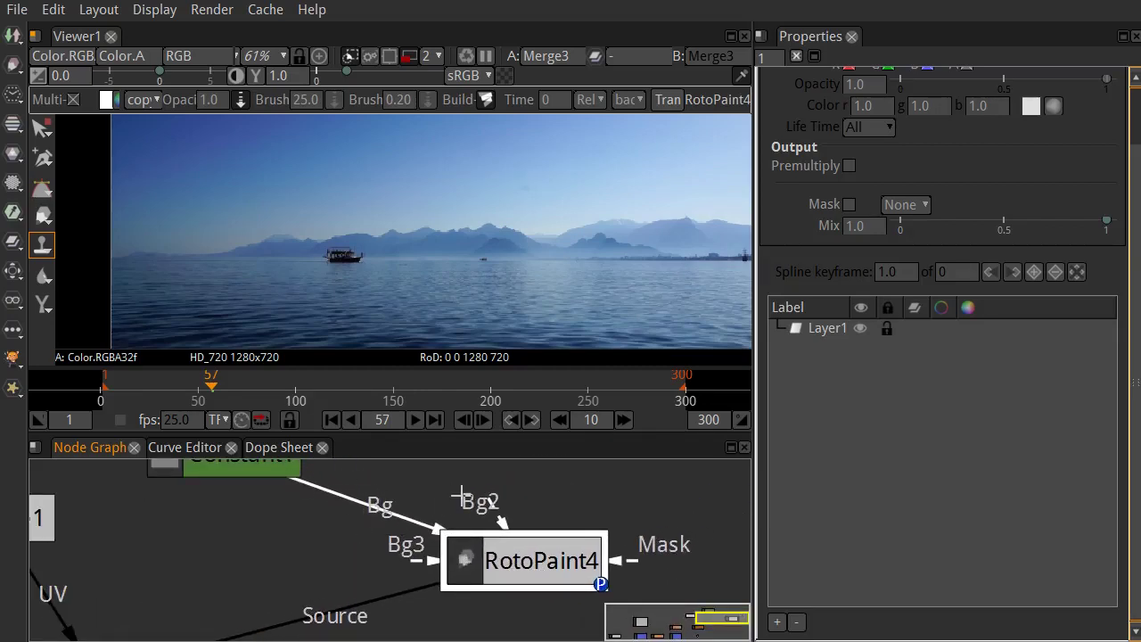
left_click_drag(499, 507, 502, 460)
left_click_drag(517, 584, 270, 588)
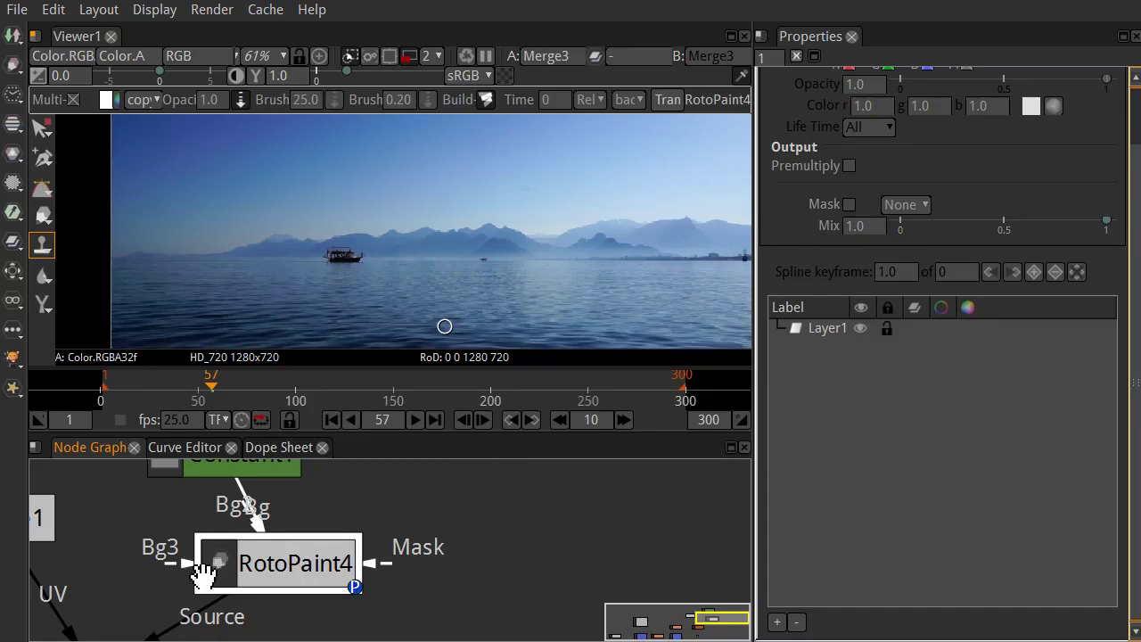
Examine the Blur, Smear, Dodge and Burn tools offered by RotoPaint4 without choosing one
right_click(45, 275)
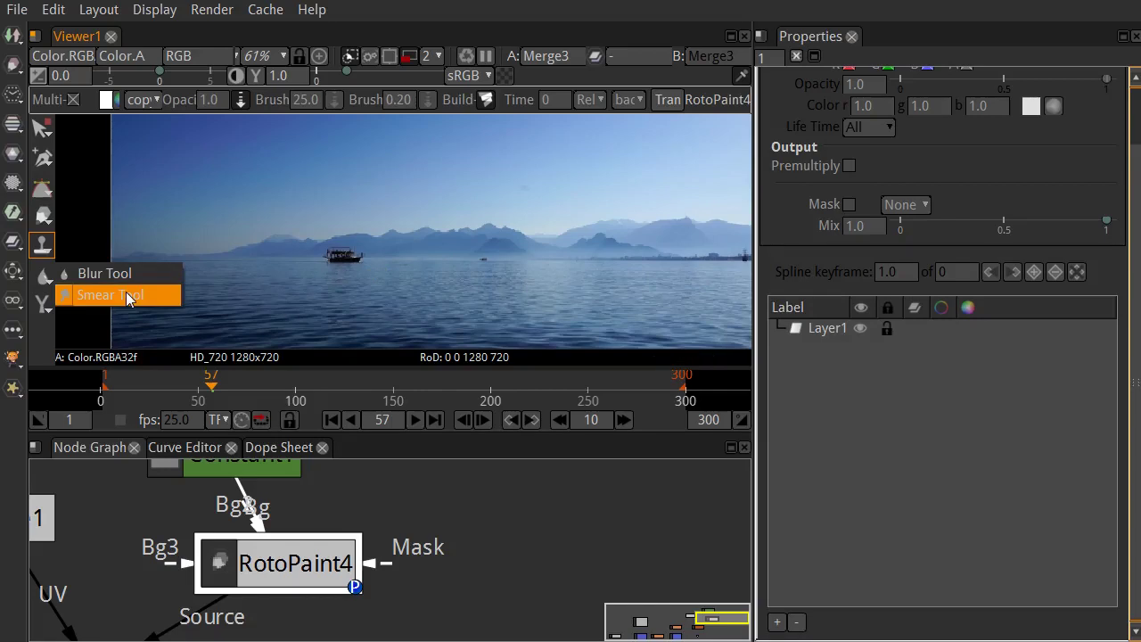
left_click(43, 335)
left_click(40, 307)
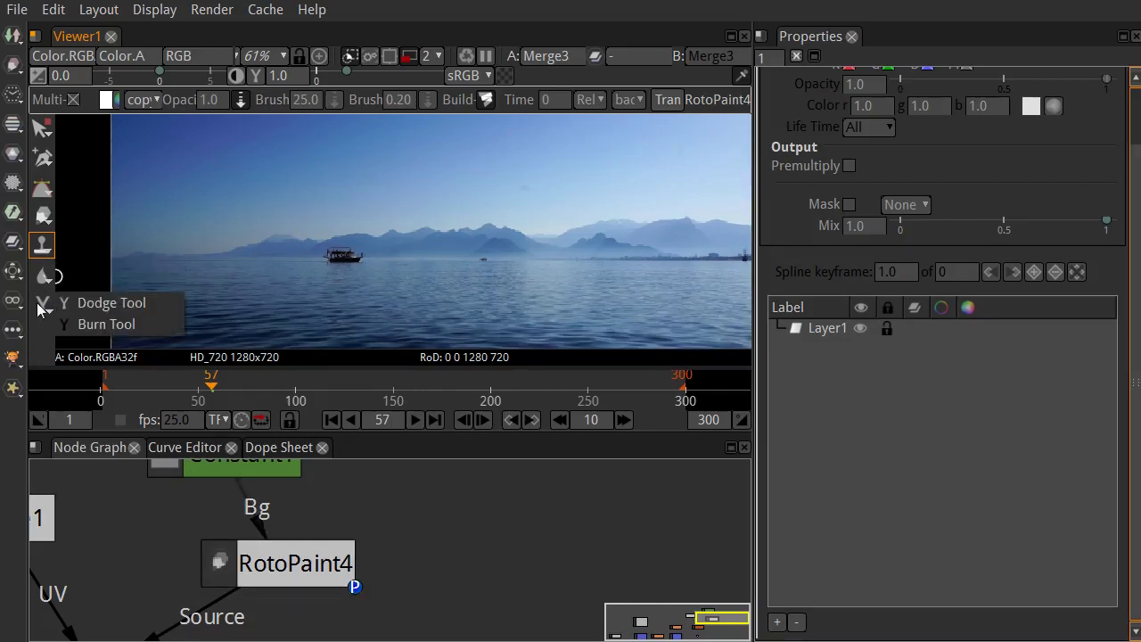
left_click(164, 310)
left_click(464, 545)
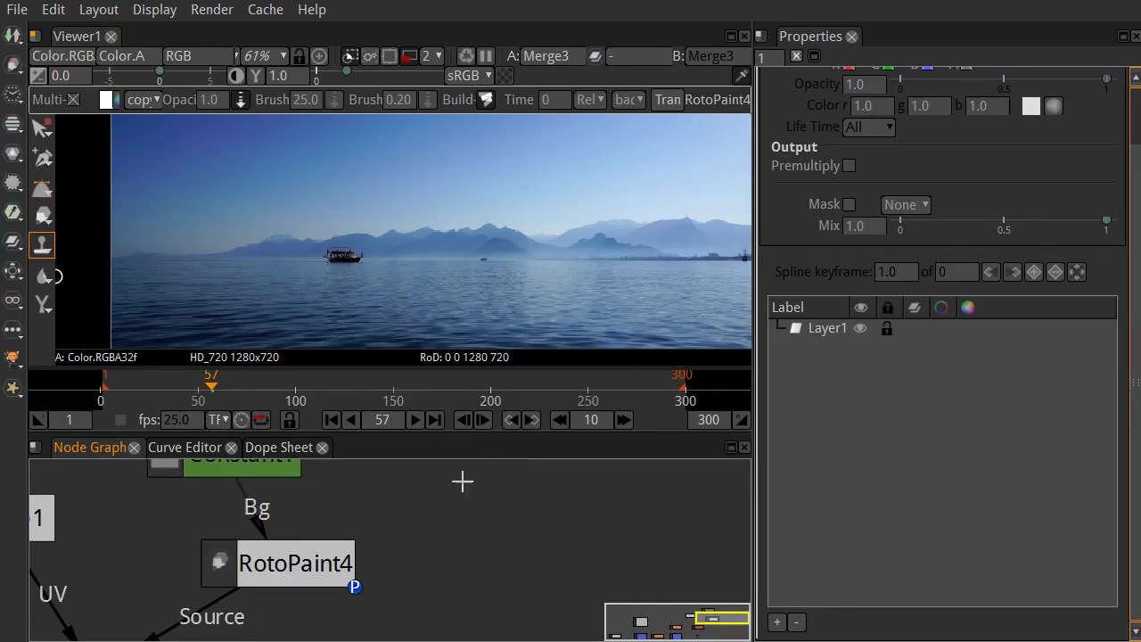
scroll(357, 262, "down", 3)
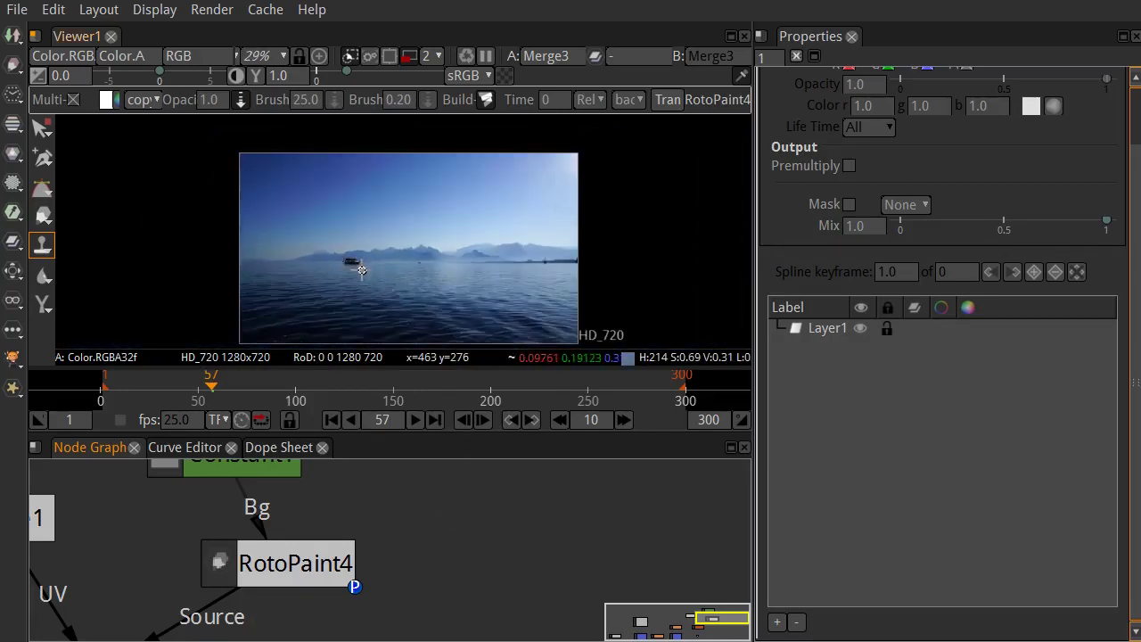
scroll(454, 509, "down", 4)
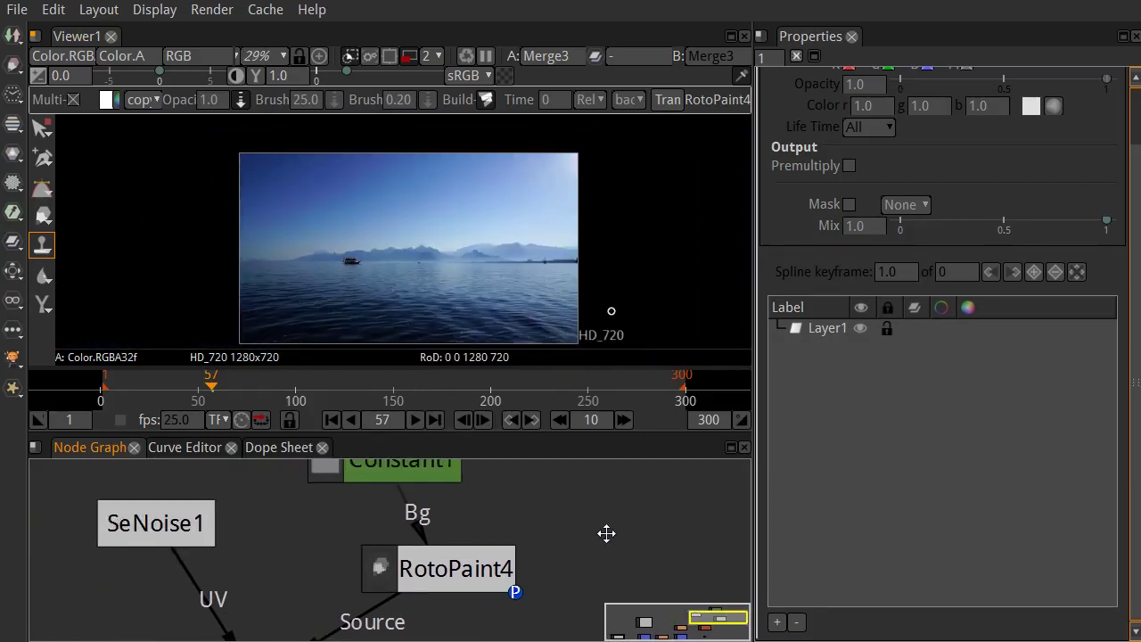
scroll(624, 517, "down", 3)
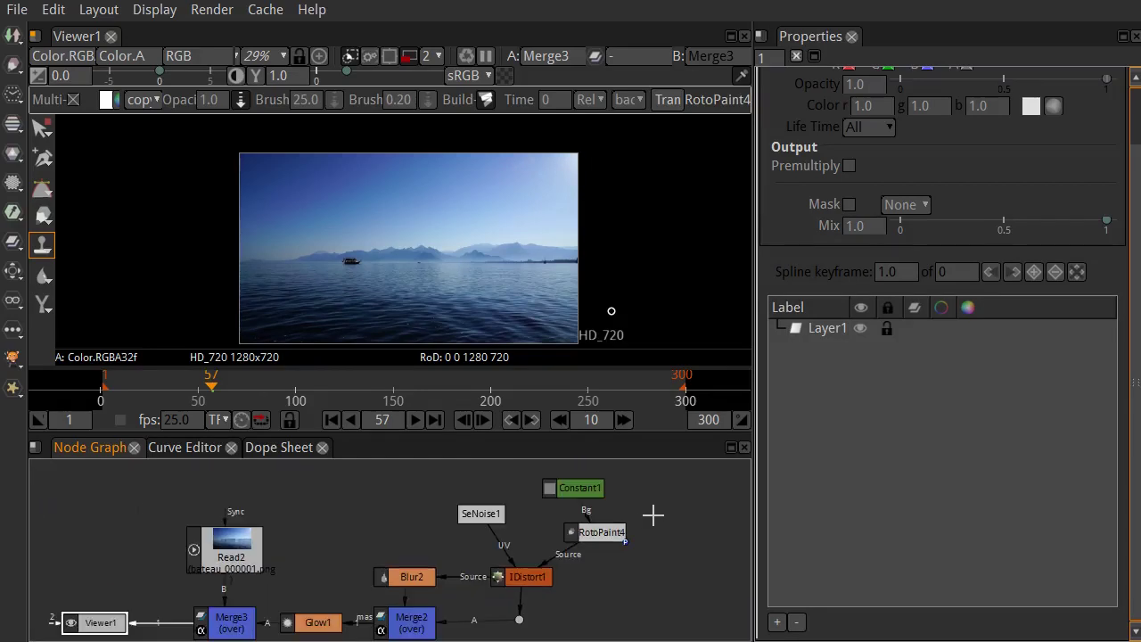
left_click_drag(649, 522, 686, 511)
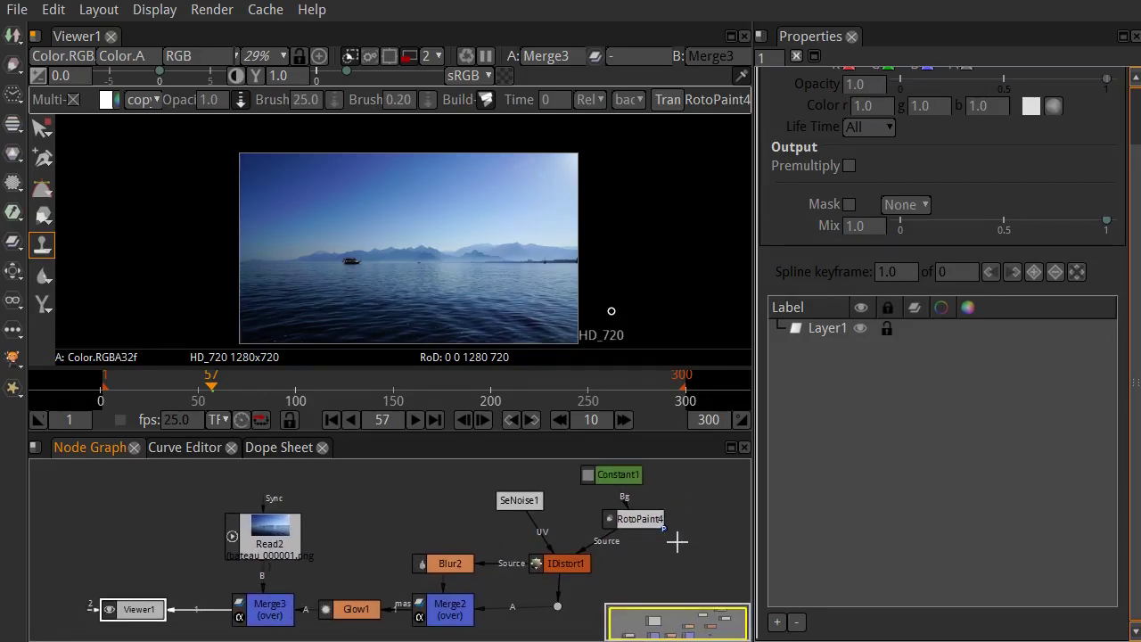